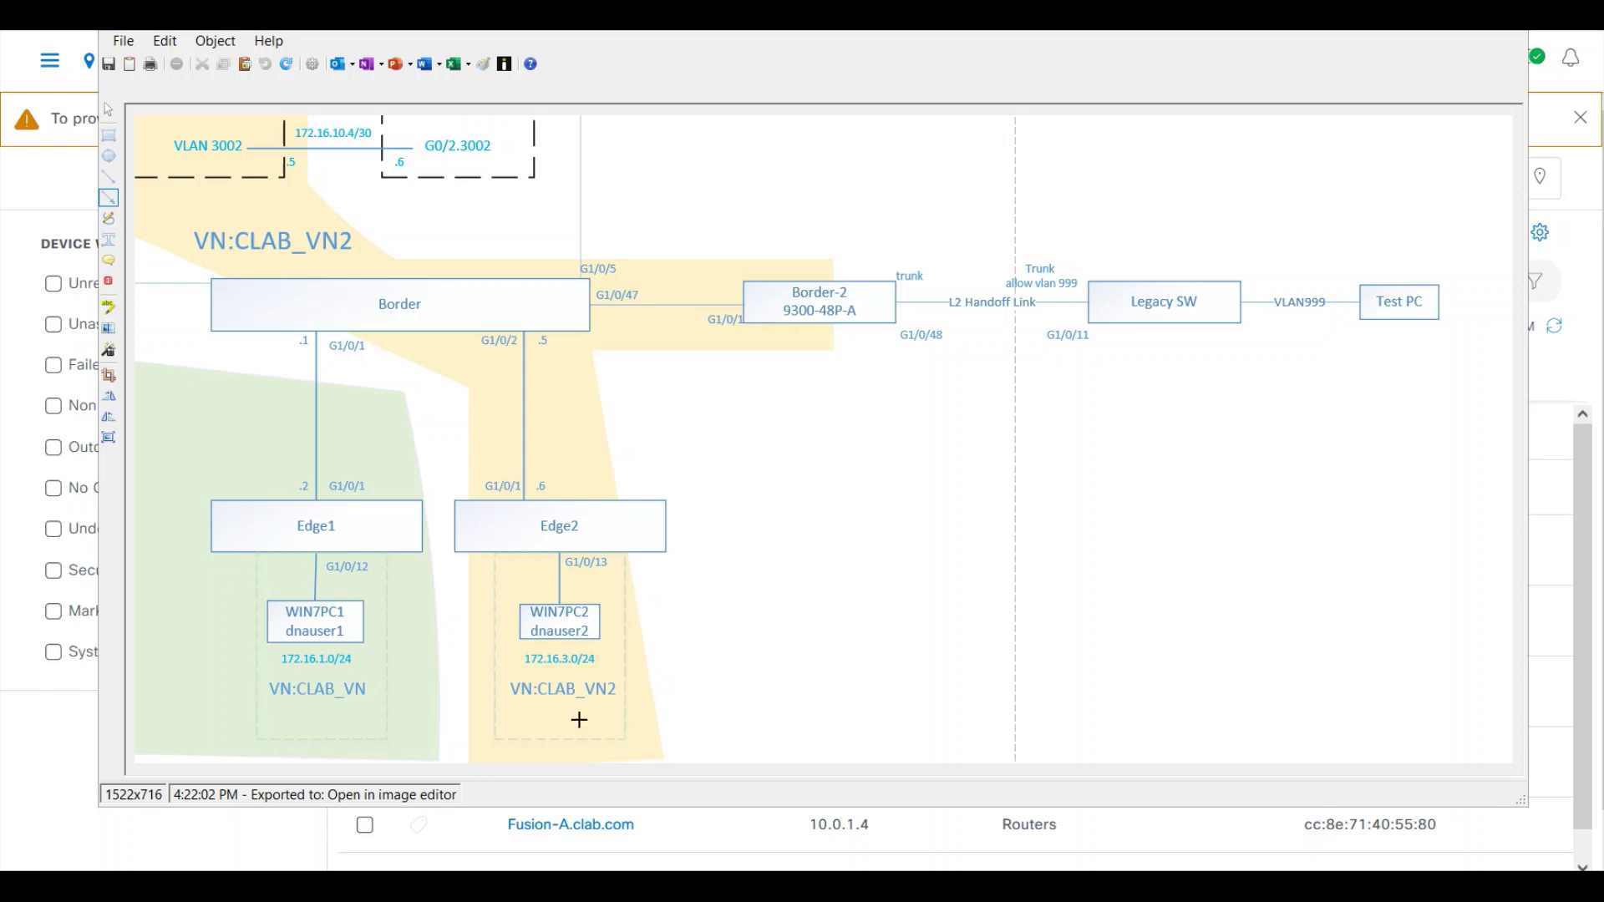
Step: Draw red arrows at the 172.16.3.0/24 subnet and Test PC, undoing the traffic-path arrow
left_click_drag(555, 744, 553, 675)
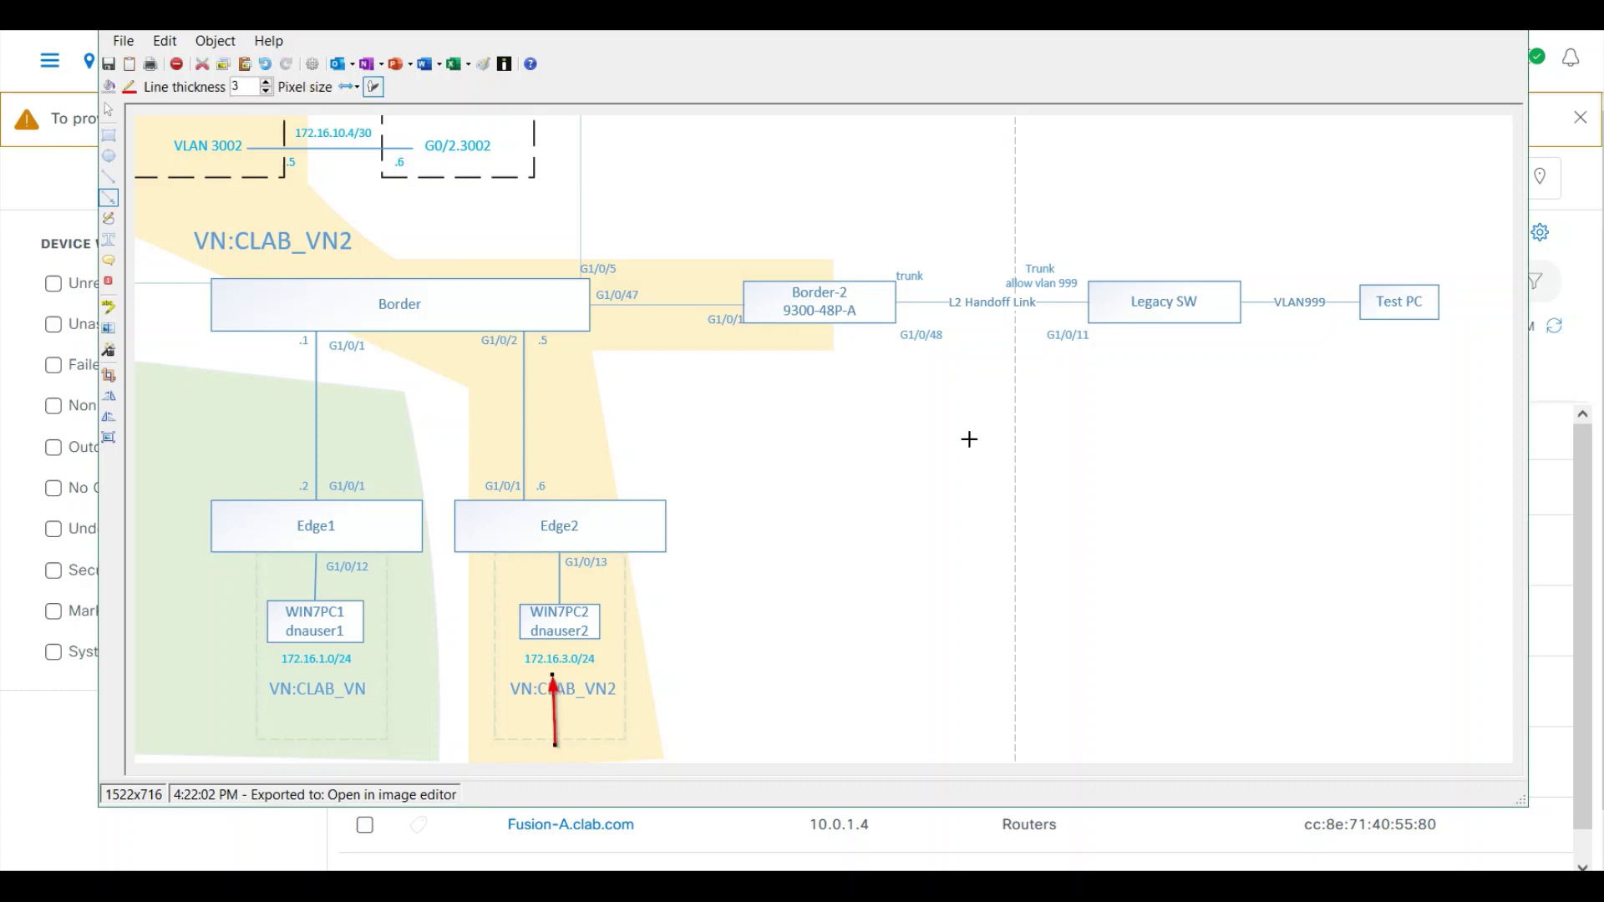
left_click_drag(1389, 406, 1391, 338)
mouse_move(1346, 313)
left_mouse_down()
mouse_move(577, 316)
mouse_move(563, 582)
left_mouse_up()
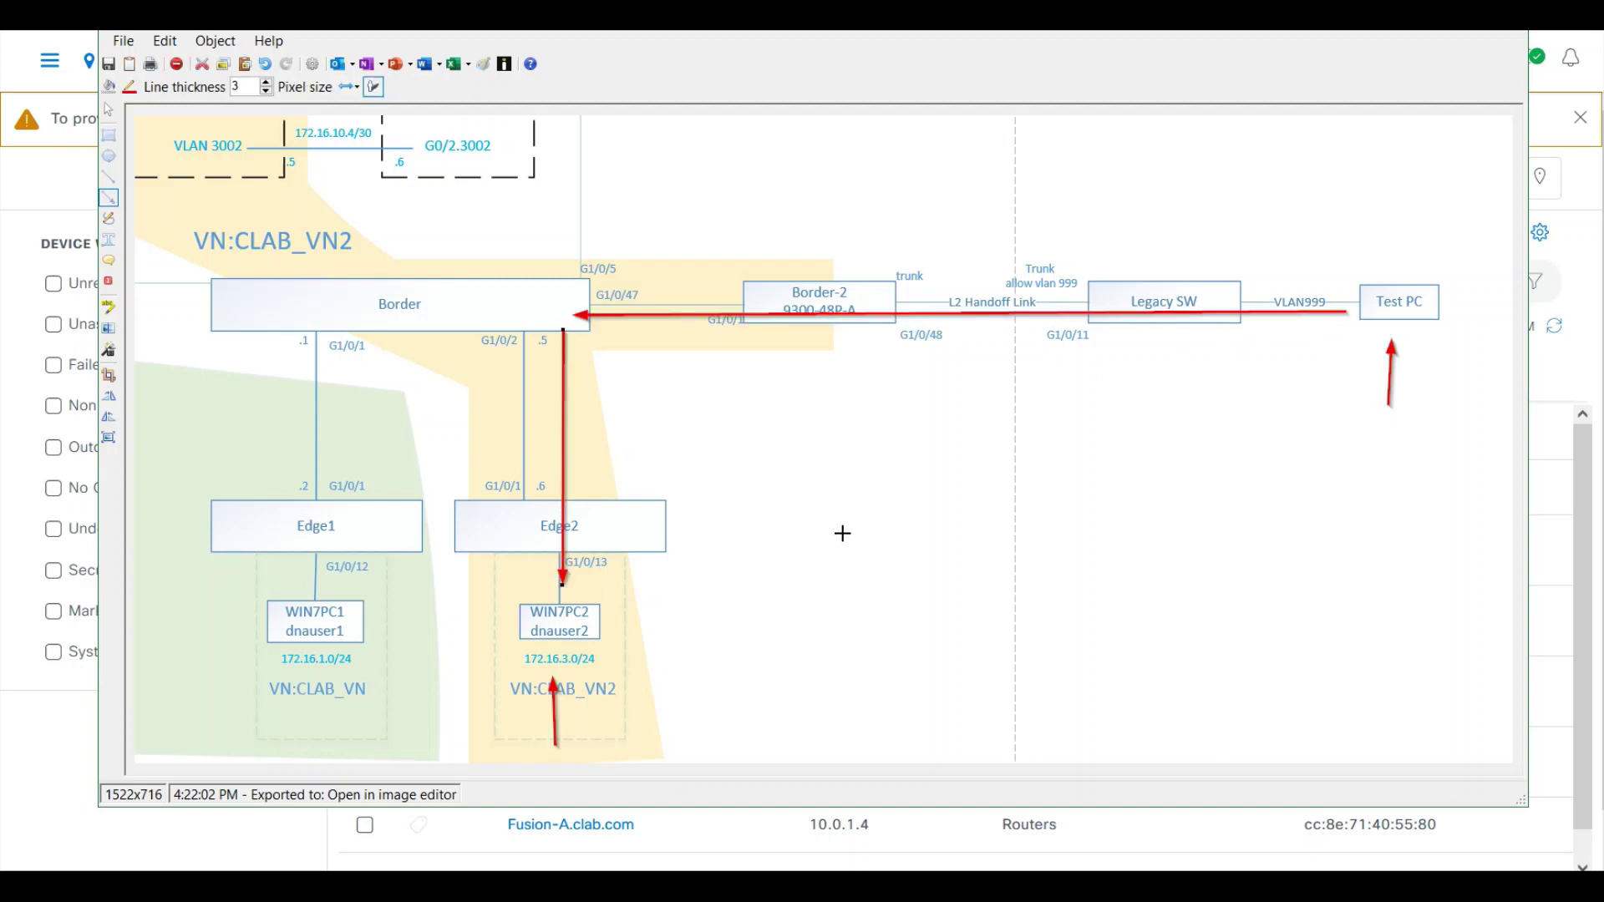
key("ctrl+z")
key("ctrl+z")
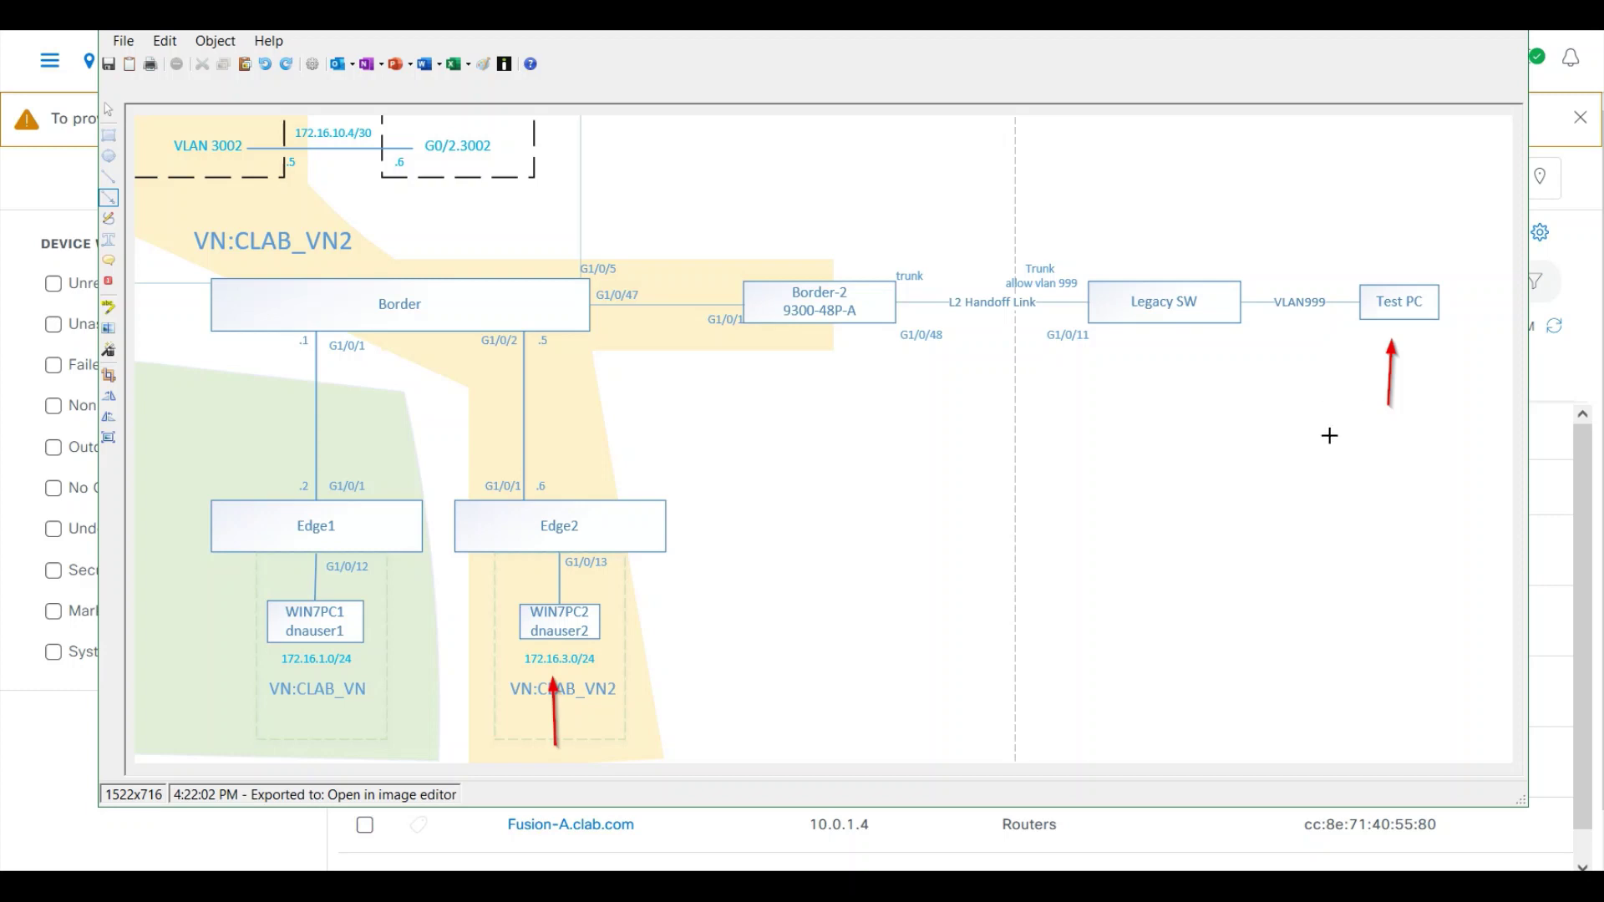
left_click_drag(1308, 432, 1365, 340)
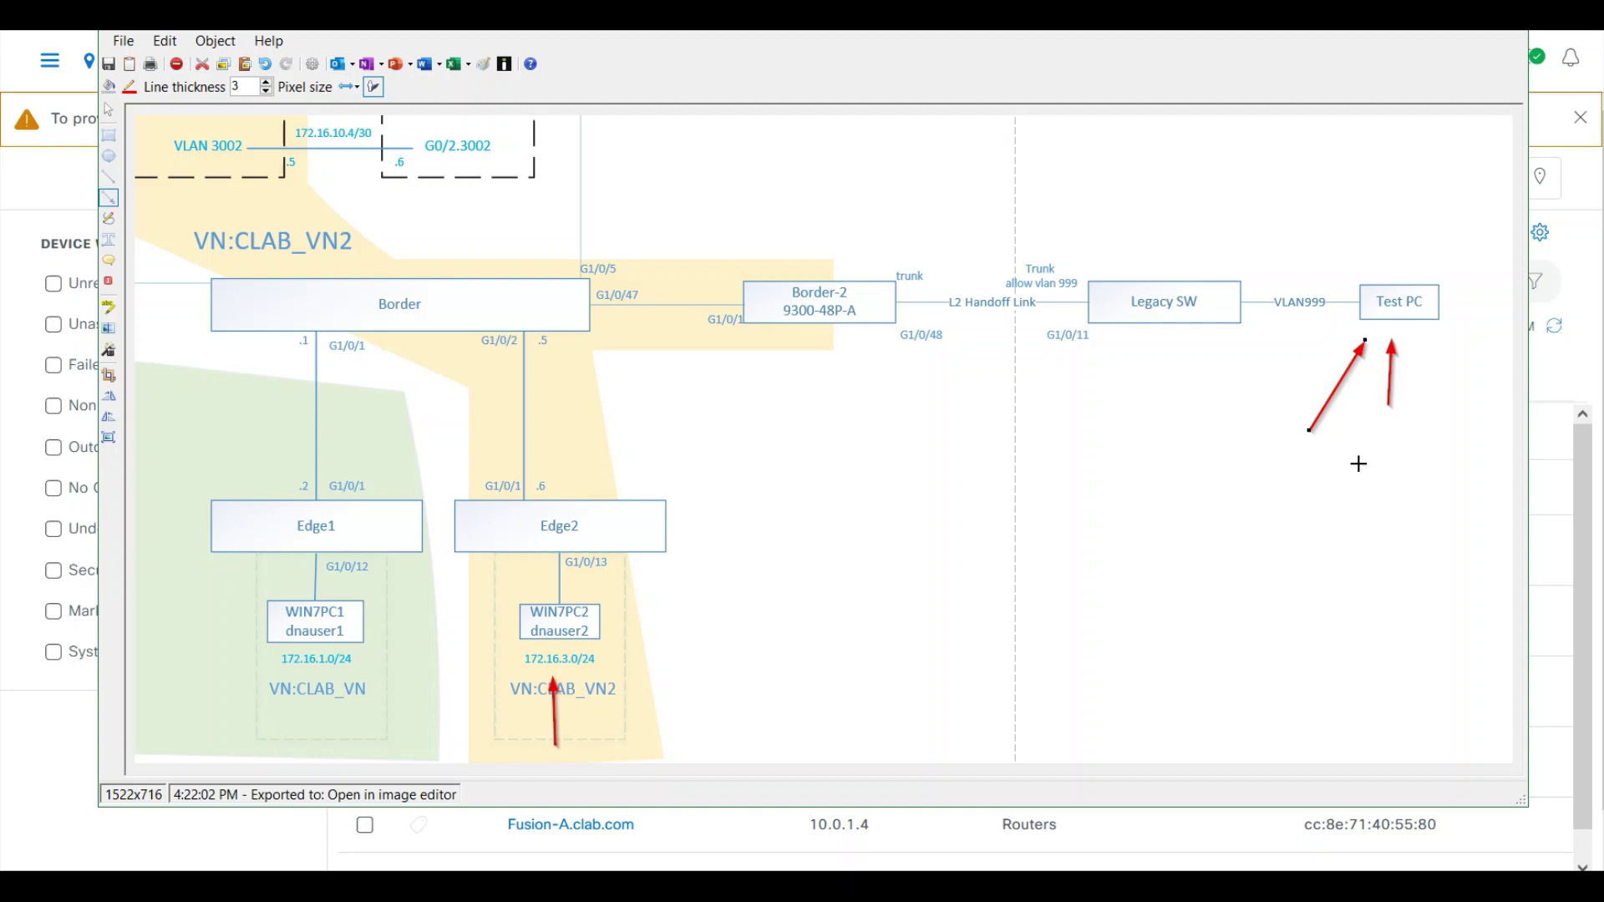
Step: Add more red arrows toward Test PC and the 172.16.3.0/24 / VN:CLAB_VN2 subnet label
left_click_drag(1421, 461, 1419, 351)
mouse_move(684, 735)
left_mouse_down()
mouse_move(655, 691)
mouse_move(596, 681)
left_mouse_up()
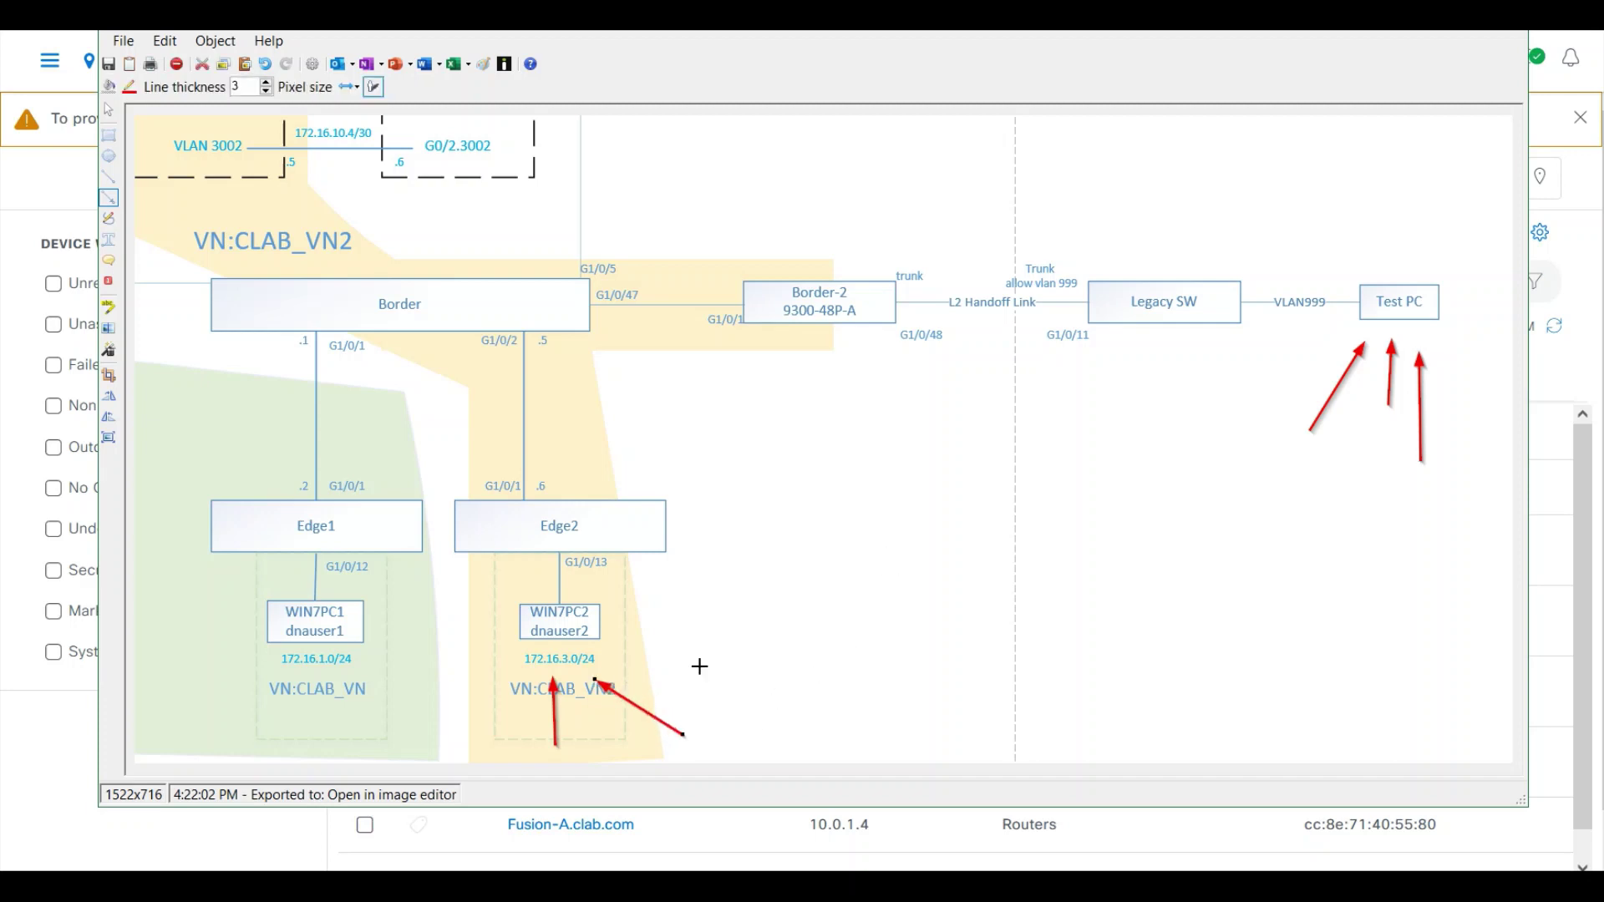
left_click_drag(1368, 445, 1378, 363)
left_click_drag(492, 669, 620, 673)
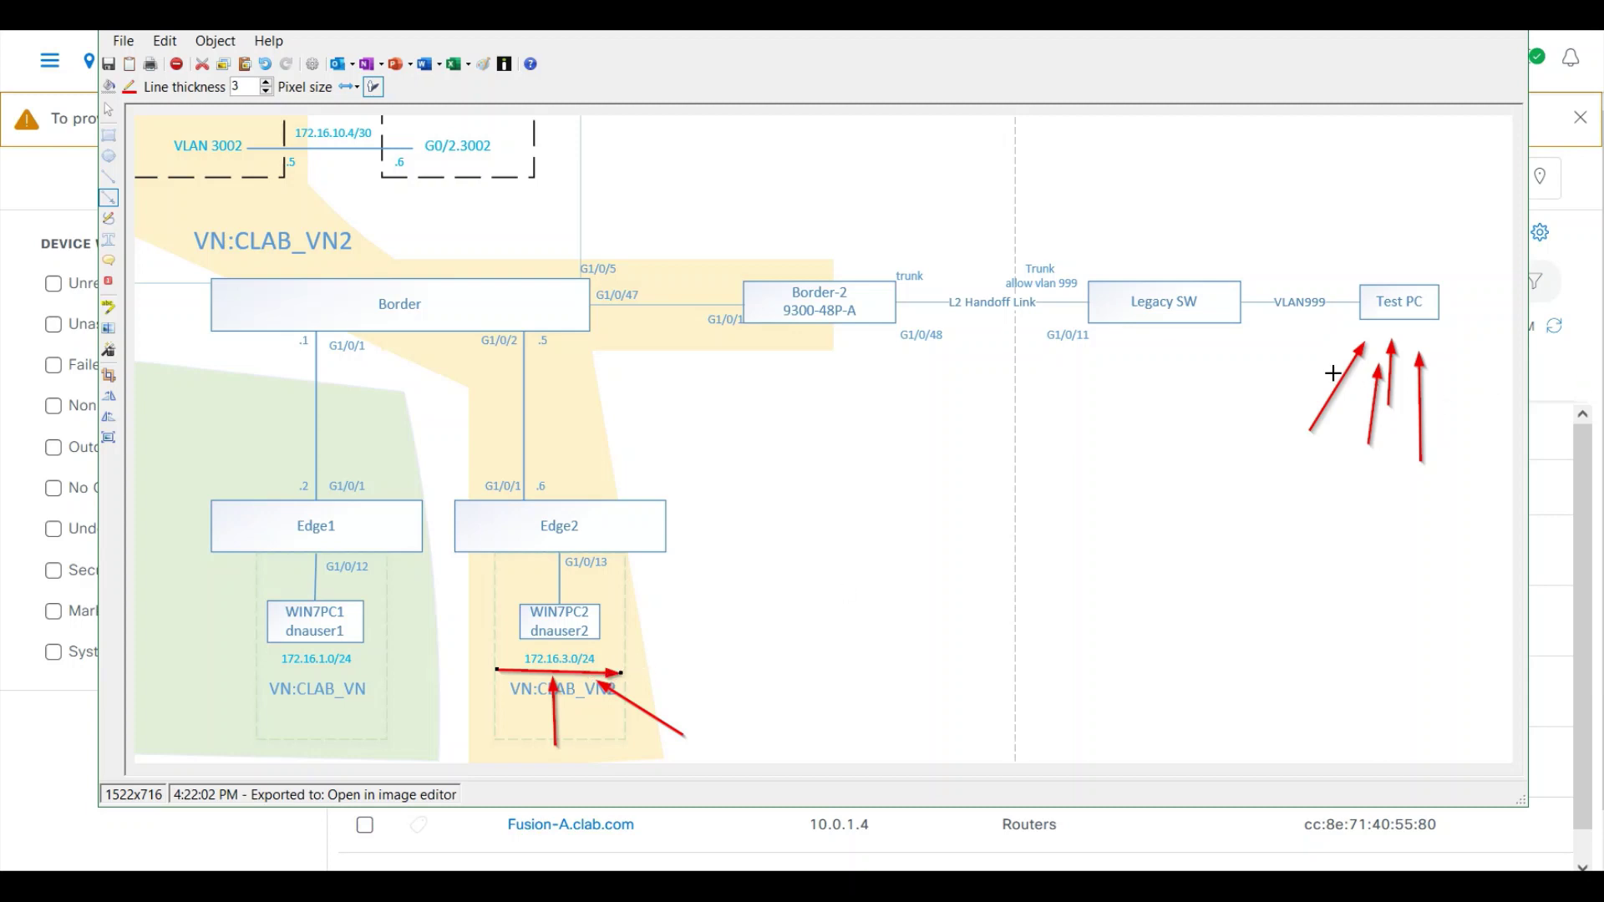
left_click_drag(1265, 396, 1343, 336)
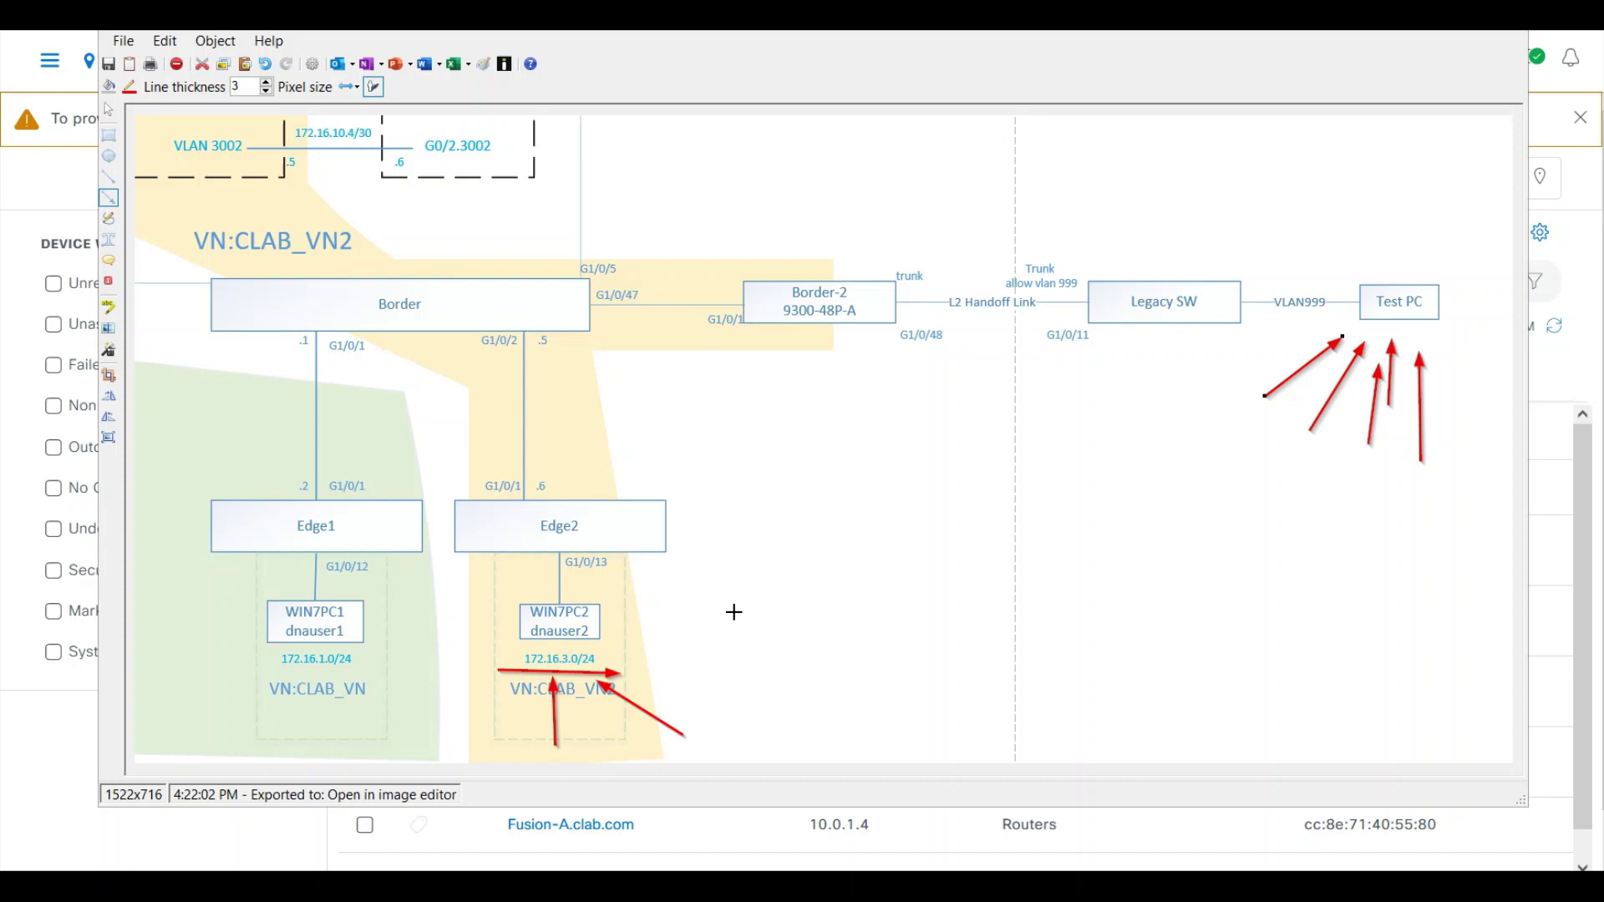
Step: Undo the arrow beside Edge2 and draw one pointing up at Border-2
left_click_drag(720, 599, 611, 539)
key("ctrl+z")
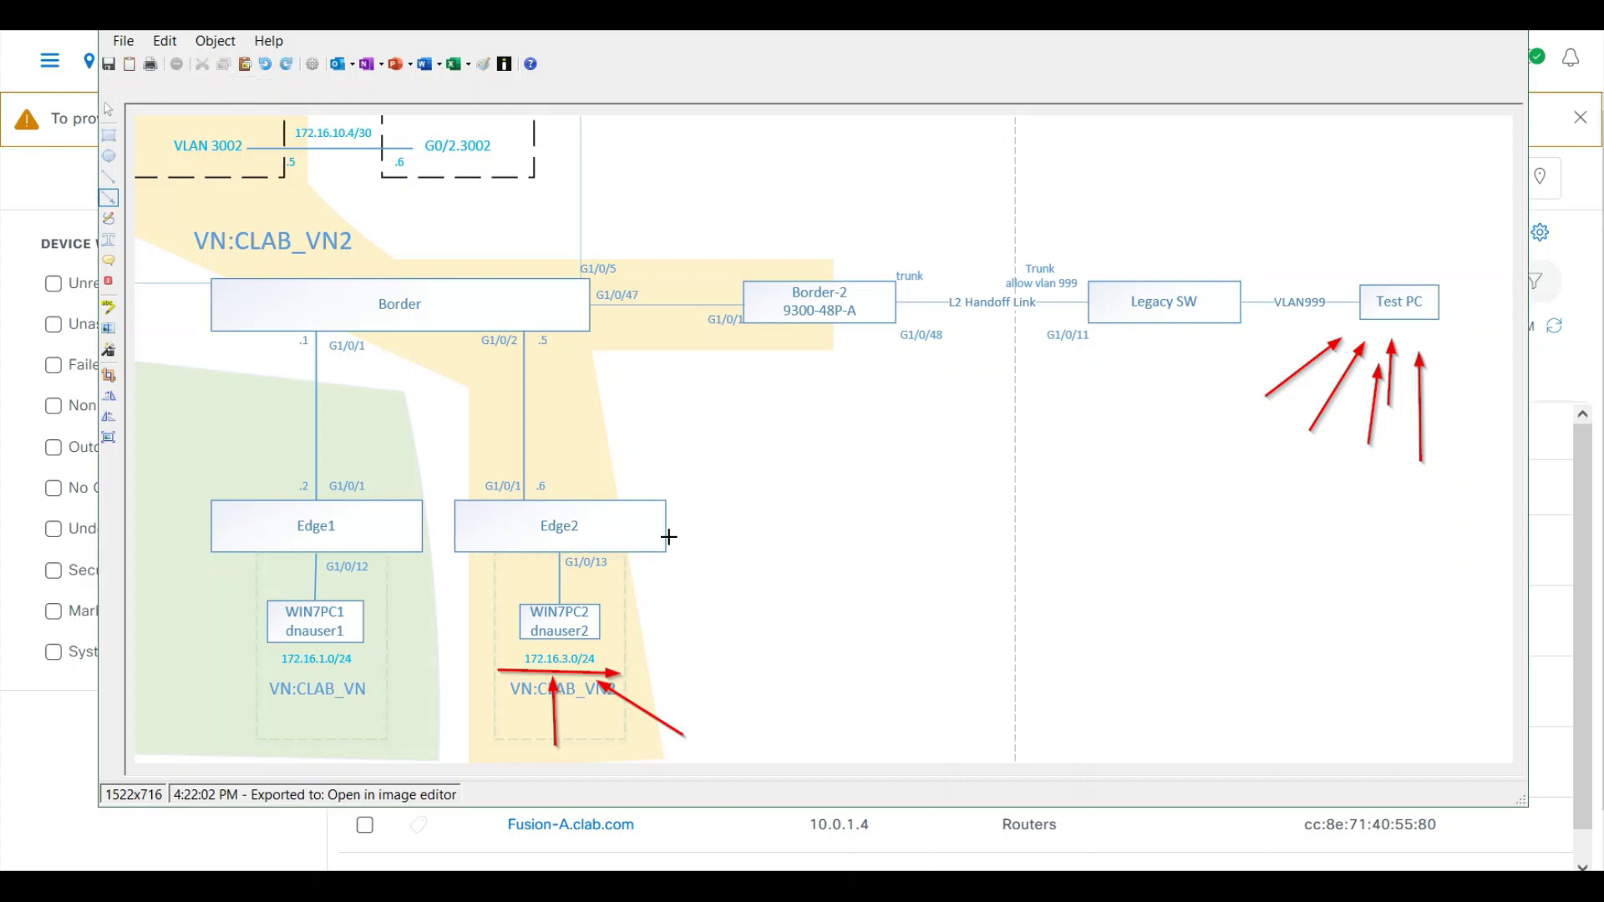
left_click_drag(813, 389, 816, 330)
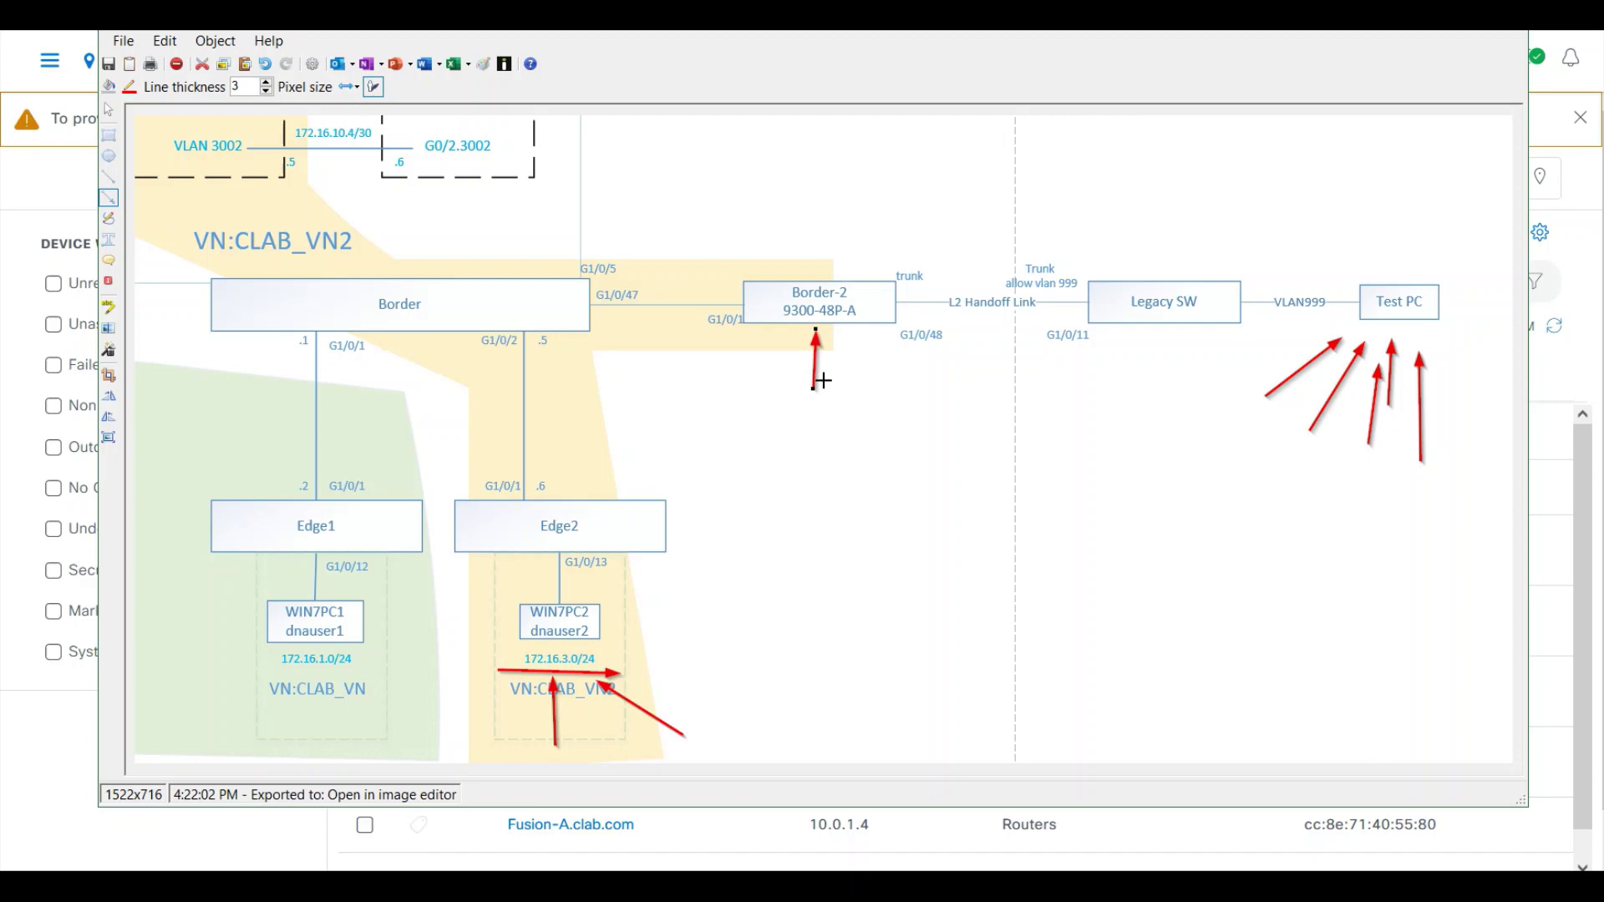
Step: Add a two-line text note: 'CAN'T NOT USE' and '1, 1002-1005, 2045-2047, 300-3500'
key("t")
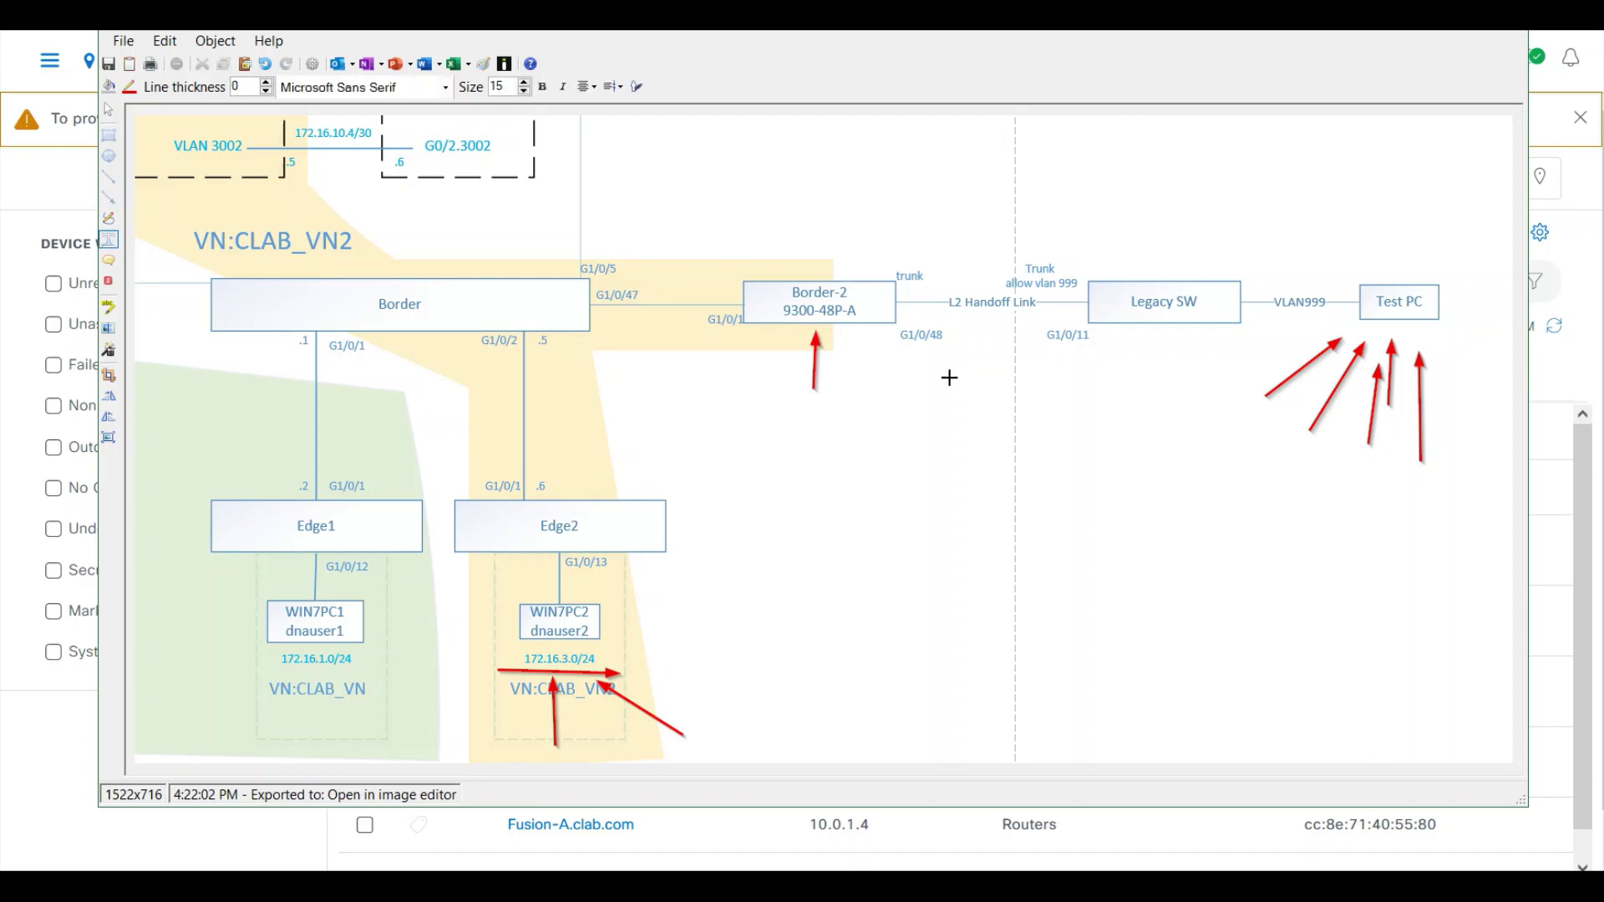
left_click_drag(861, 369, 1132, 435)
type("CAN'T NOT")
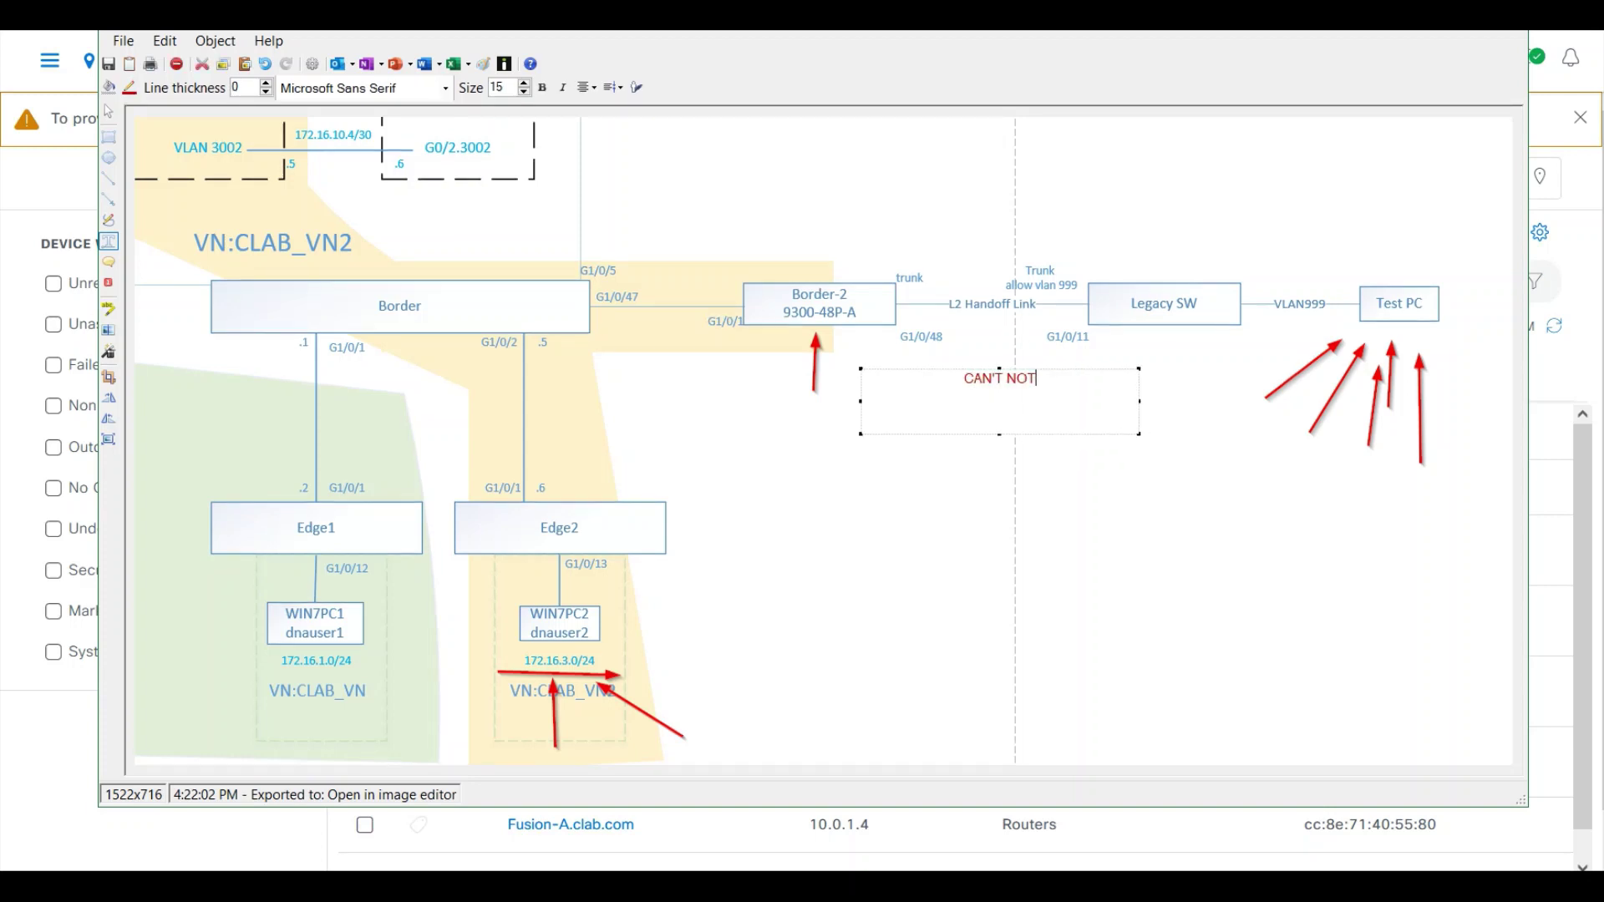
type(" USE")
key("Return")
type("1, 1002-100")
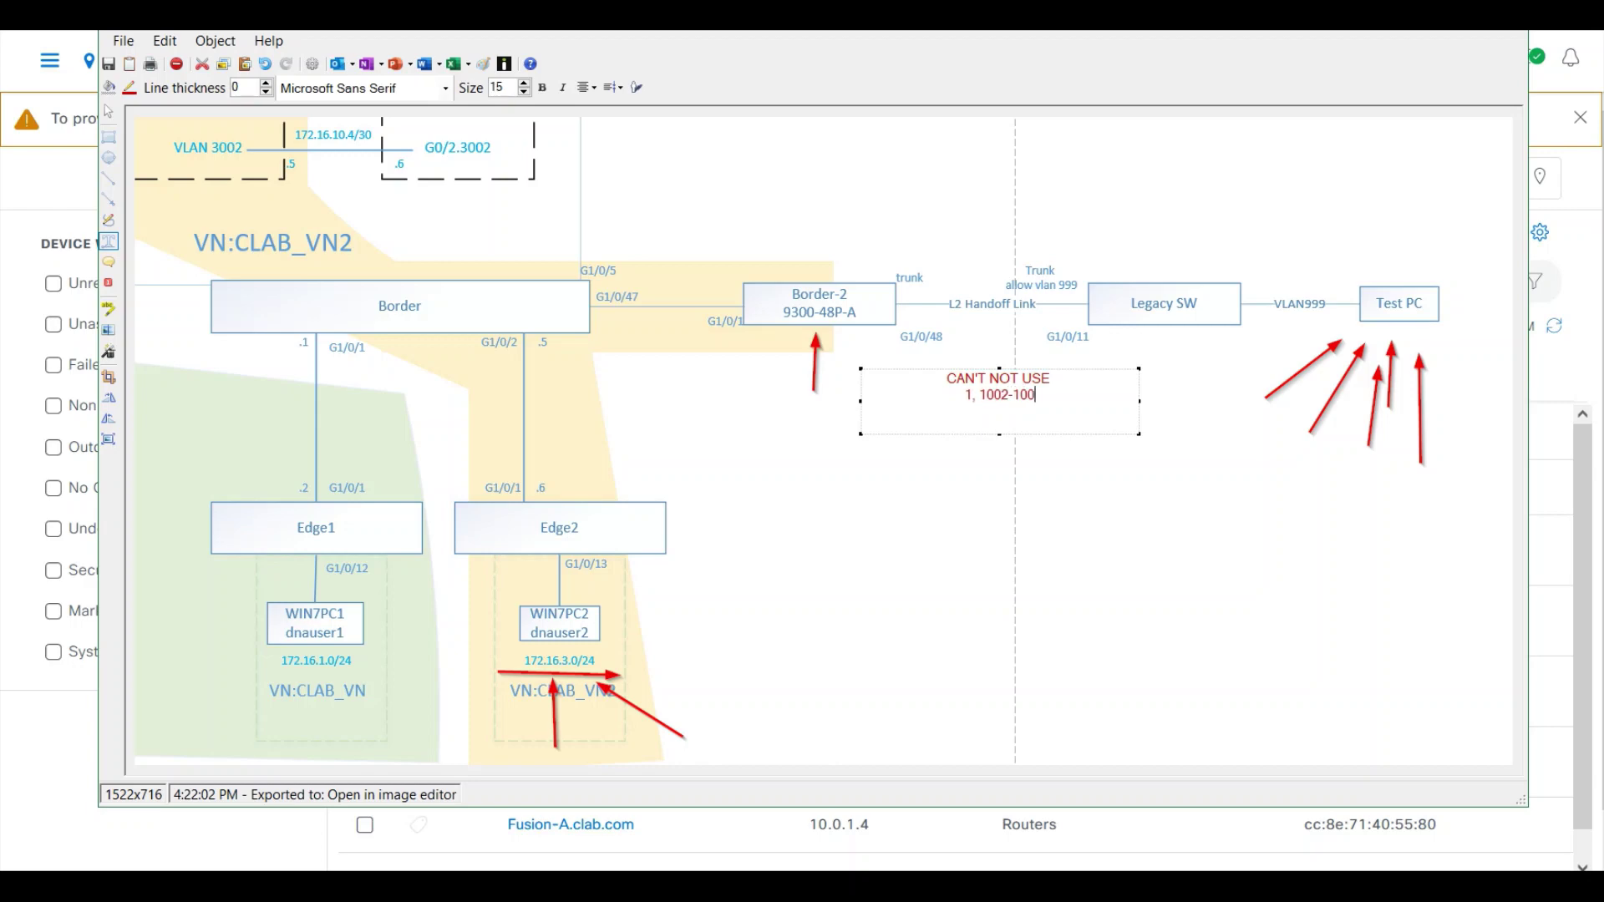
type("5, 2045-2047, 4")
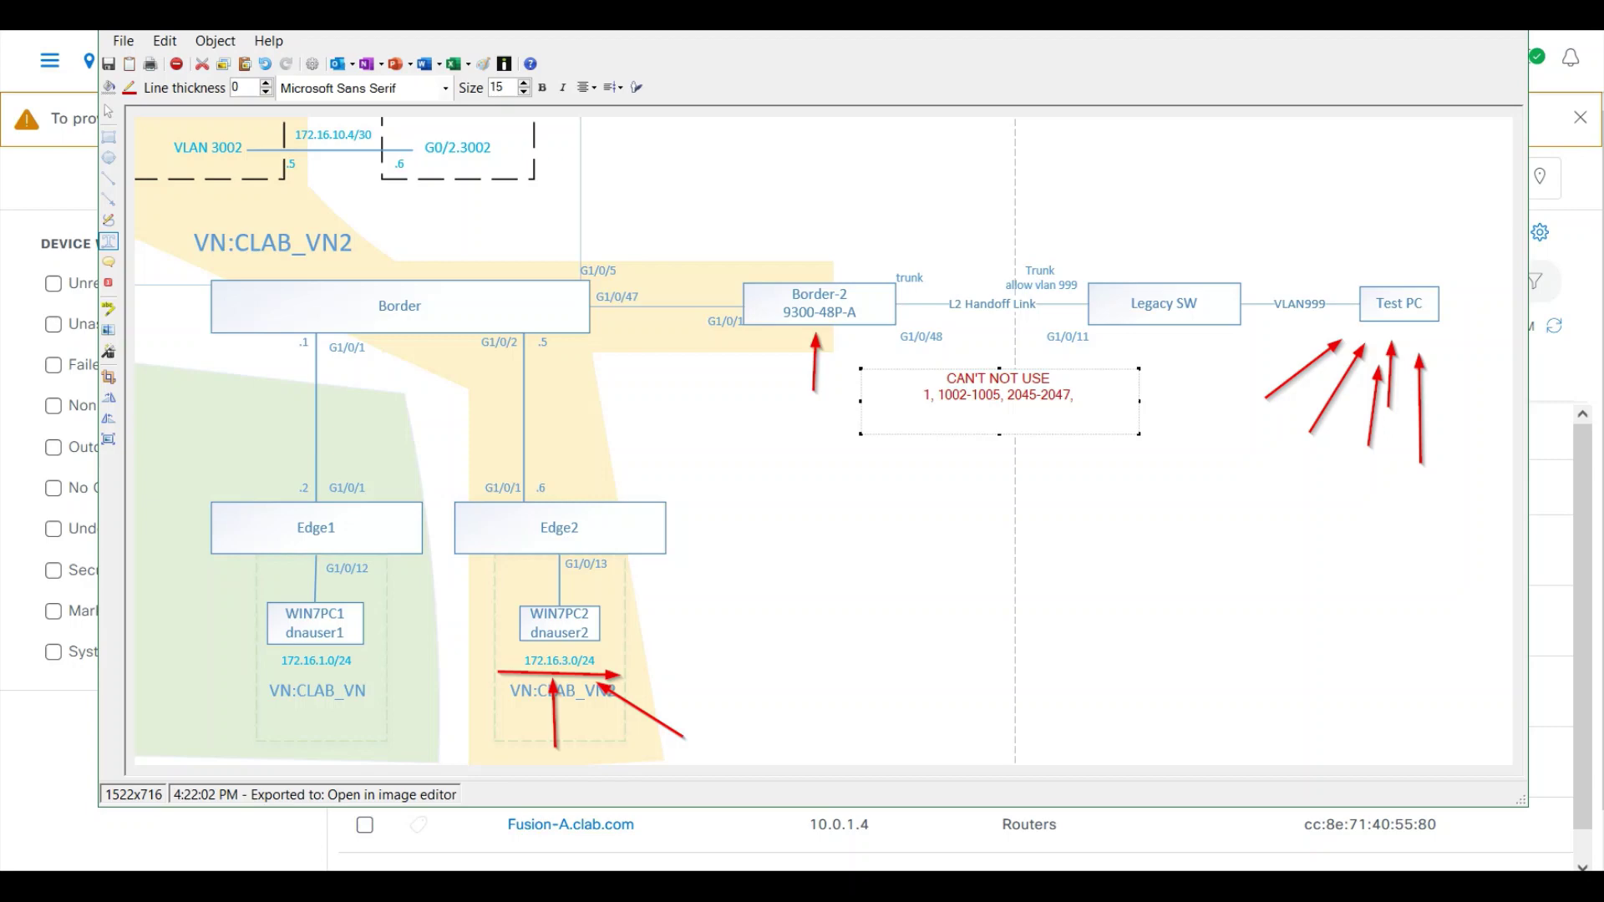
key("BackSpace")
type("300")
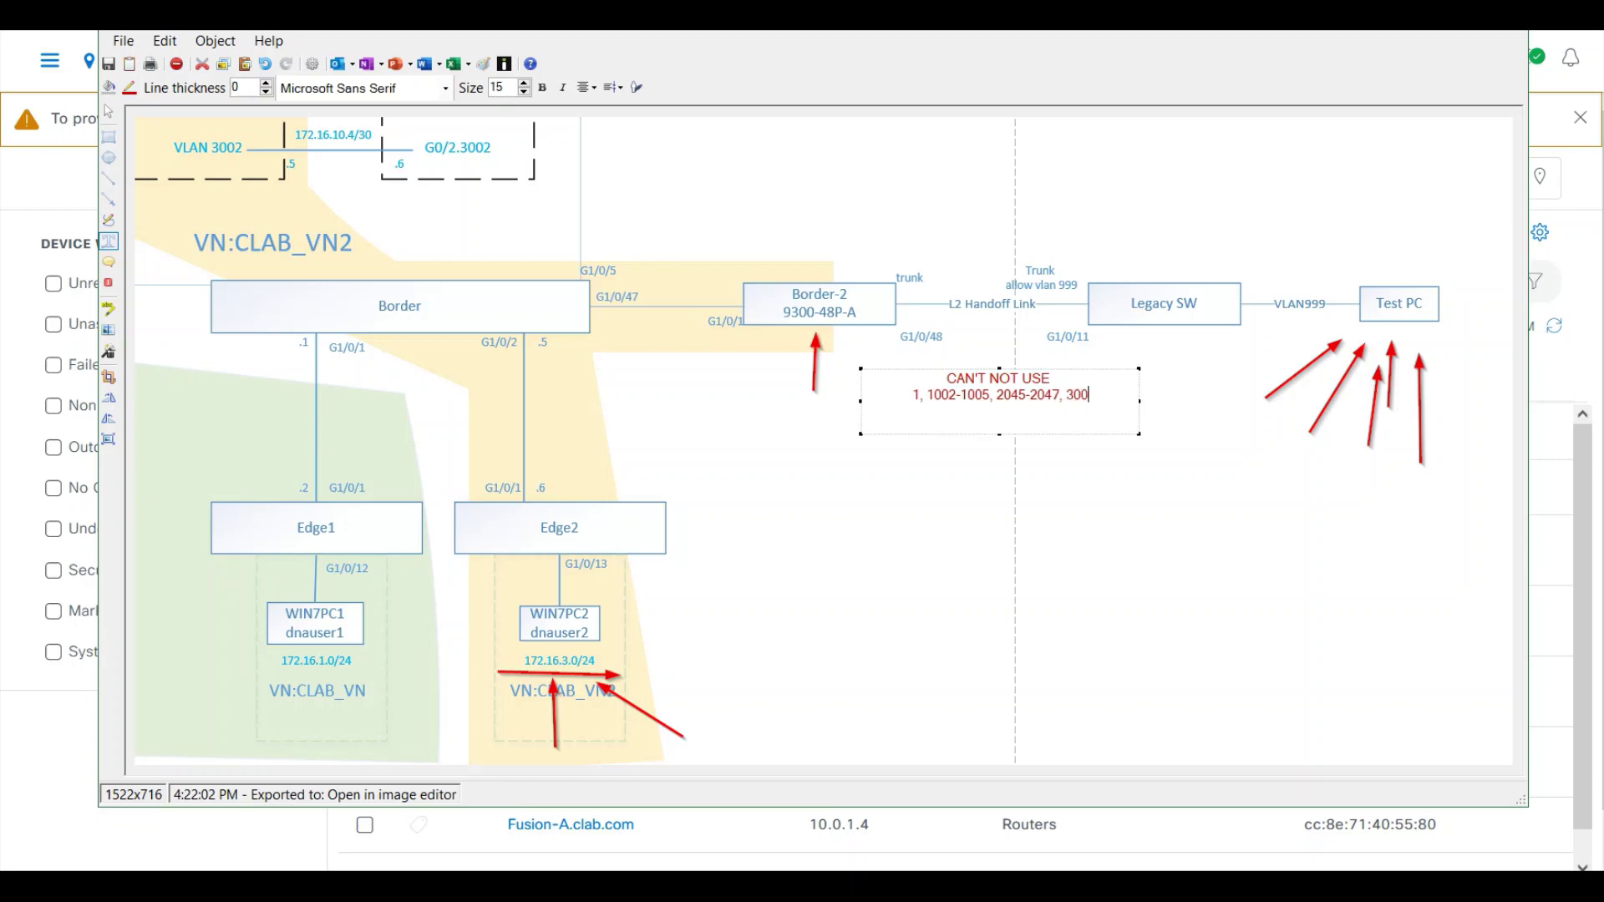
type("-3500")
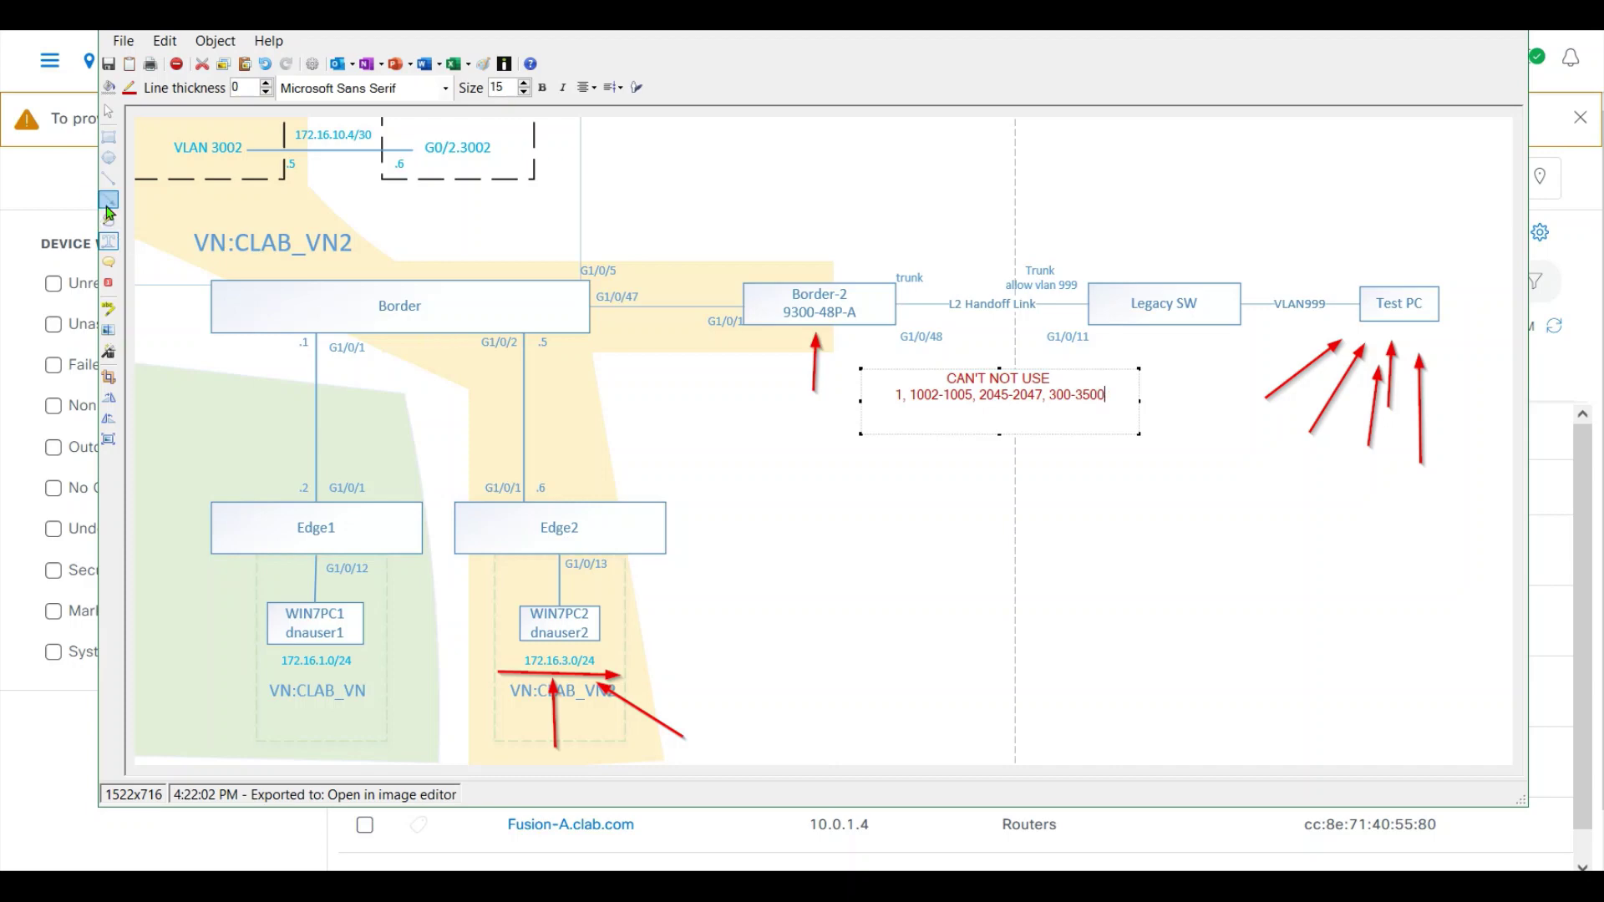
Step: Draw an arrow at the VLAN999 link and add an 'SVI anycast gateway' label above Border-2
left_click(107, 209)
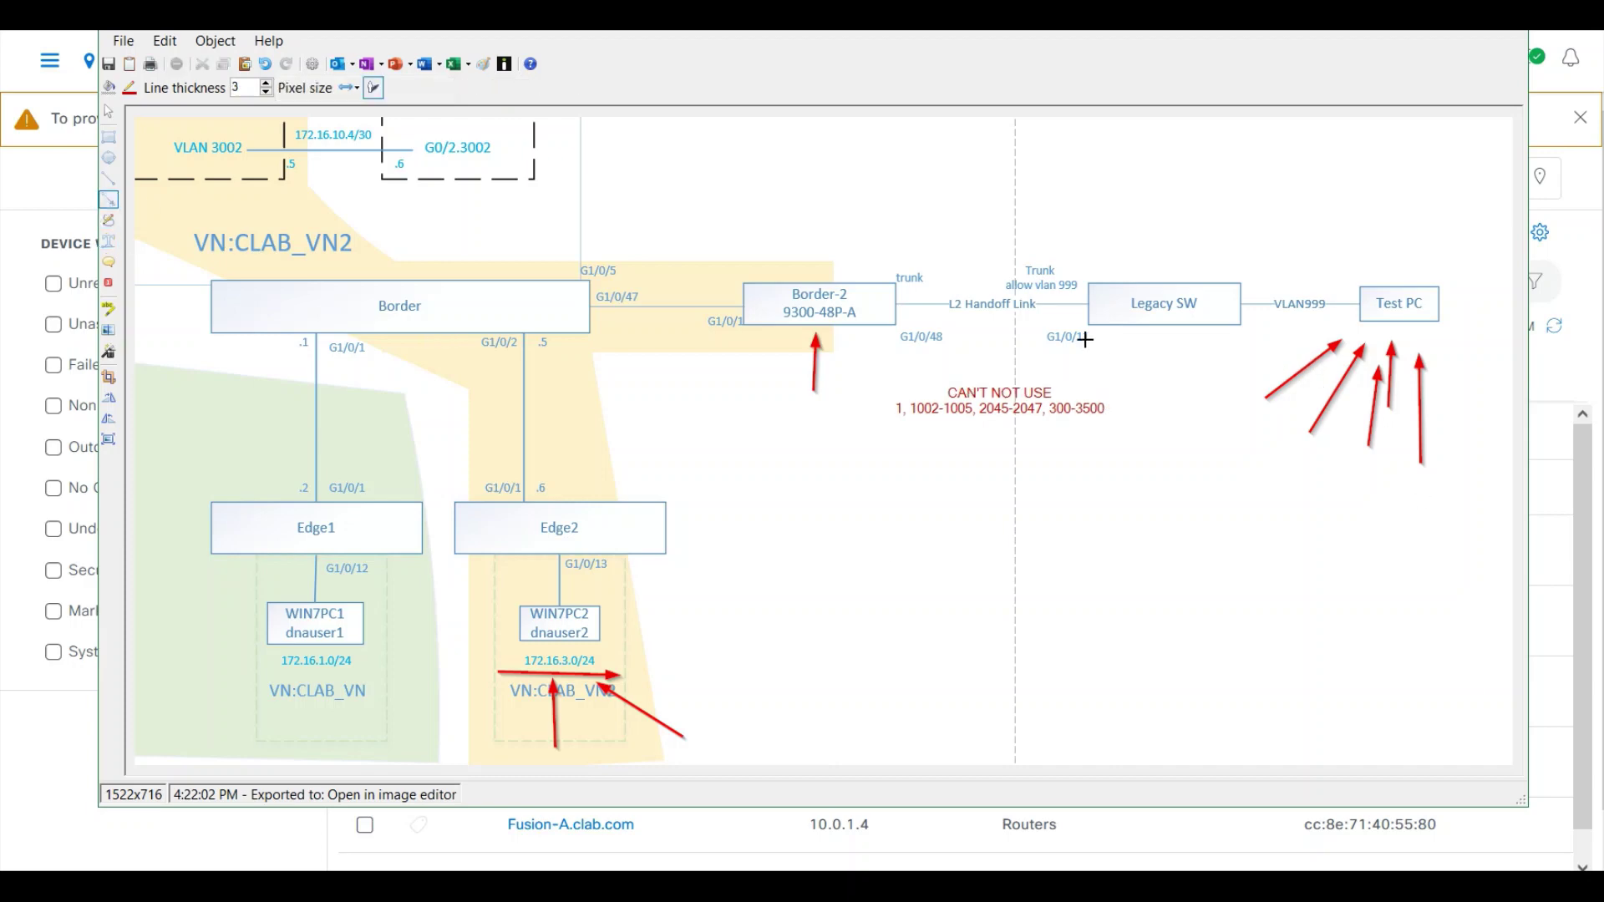
left_click_drag(1254, 360, 1288, 319)
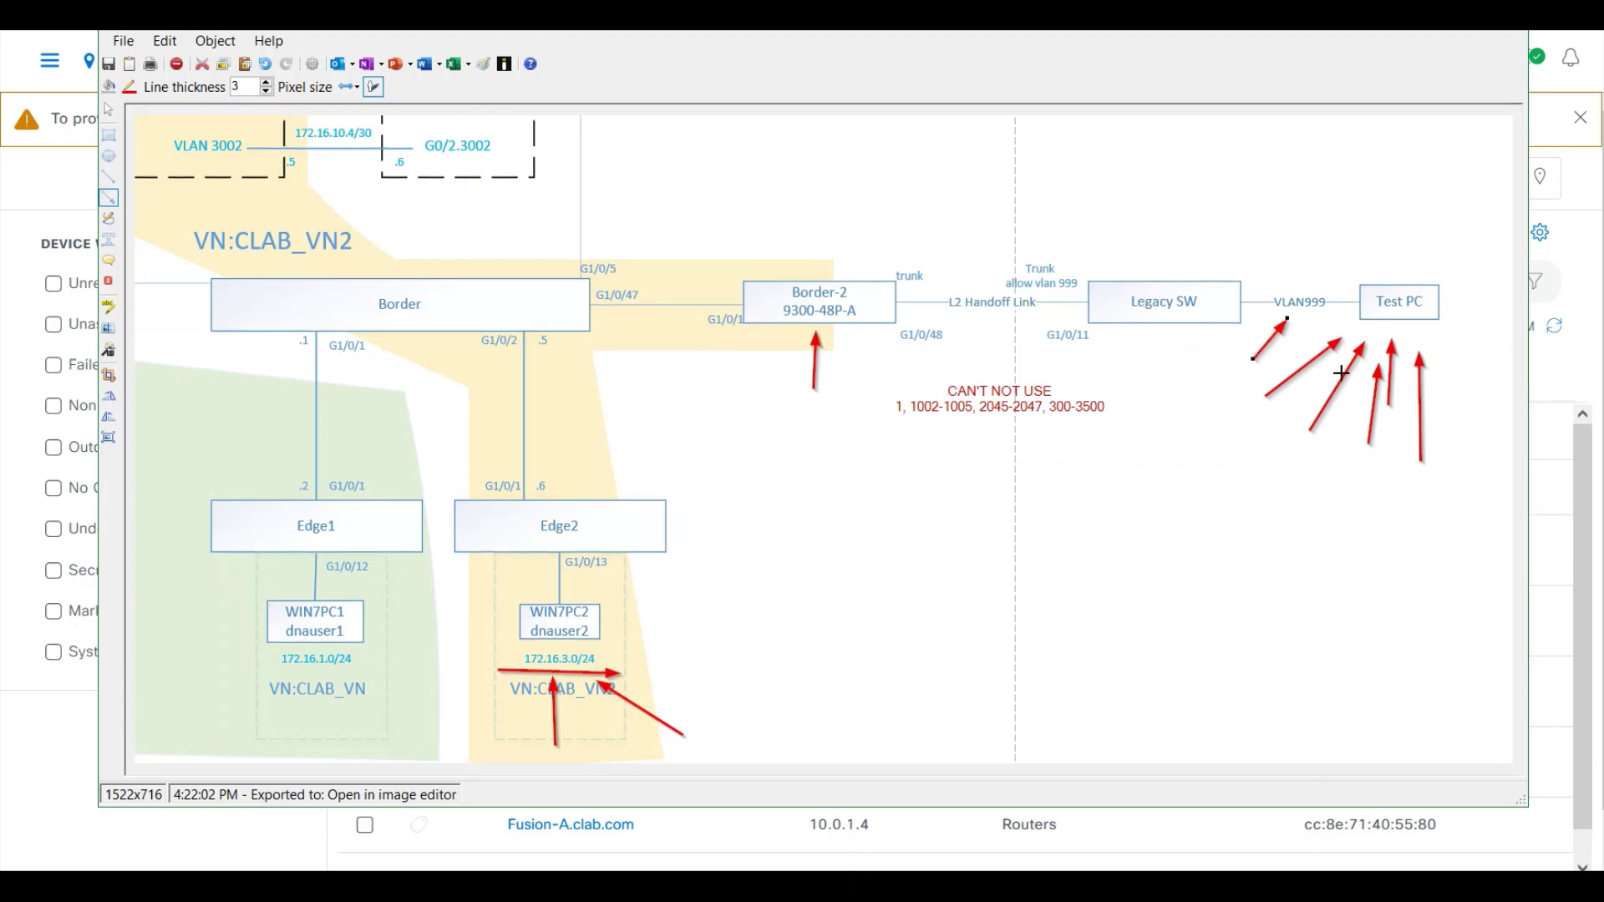
left_click(109, 239)
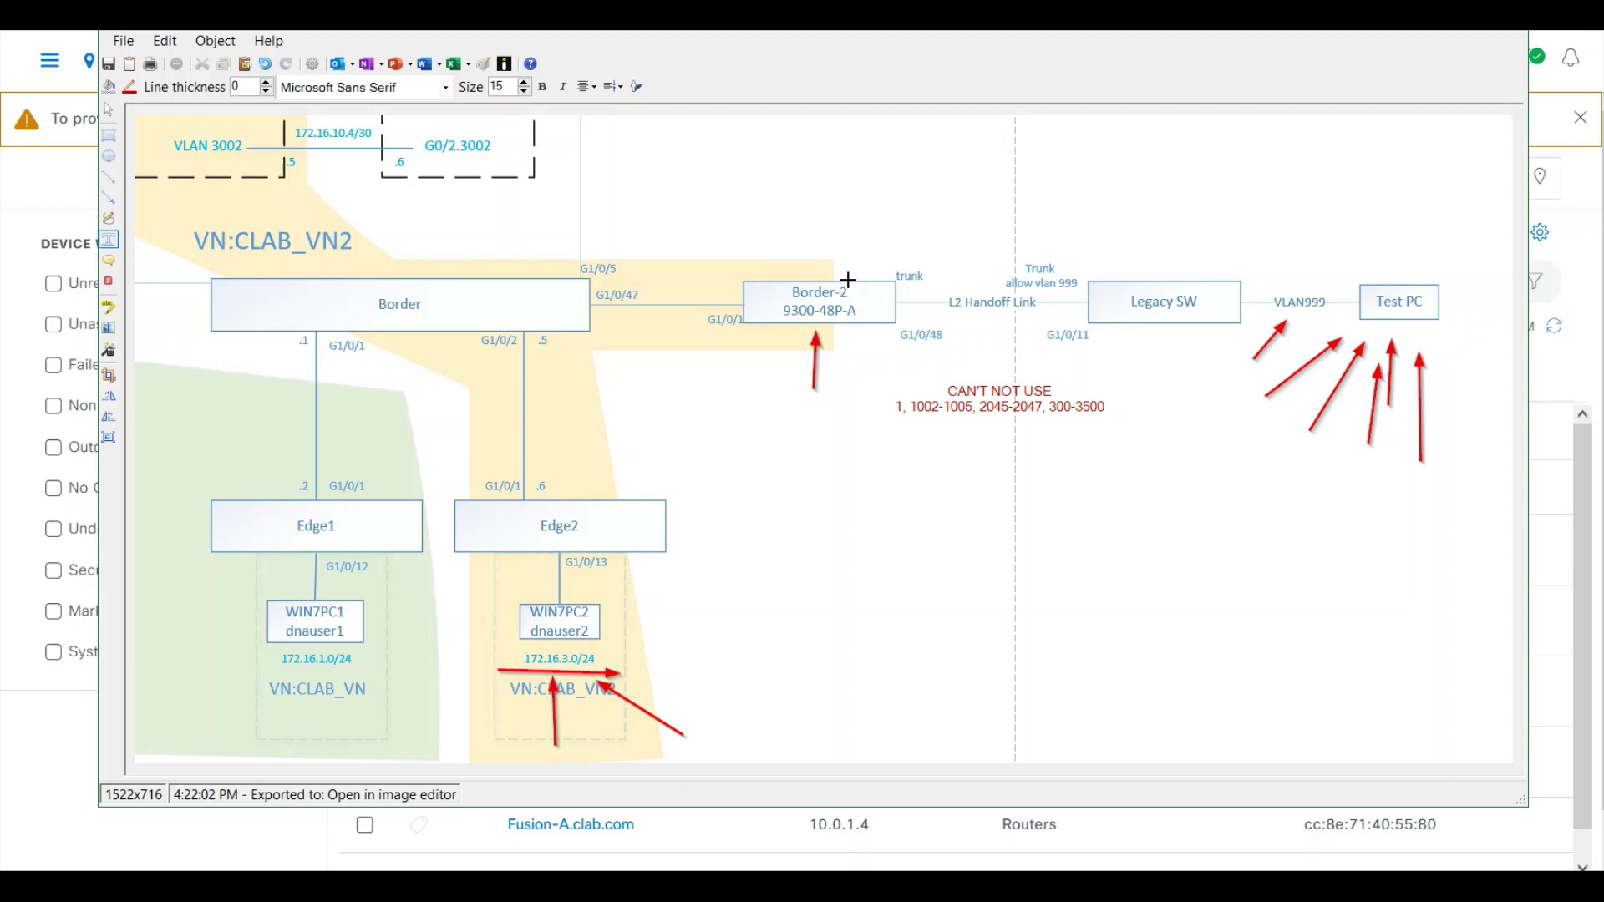
left_click_drag(758, 195, 897, 270)
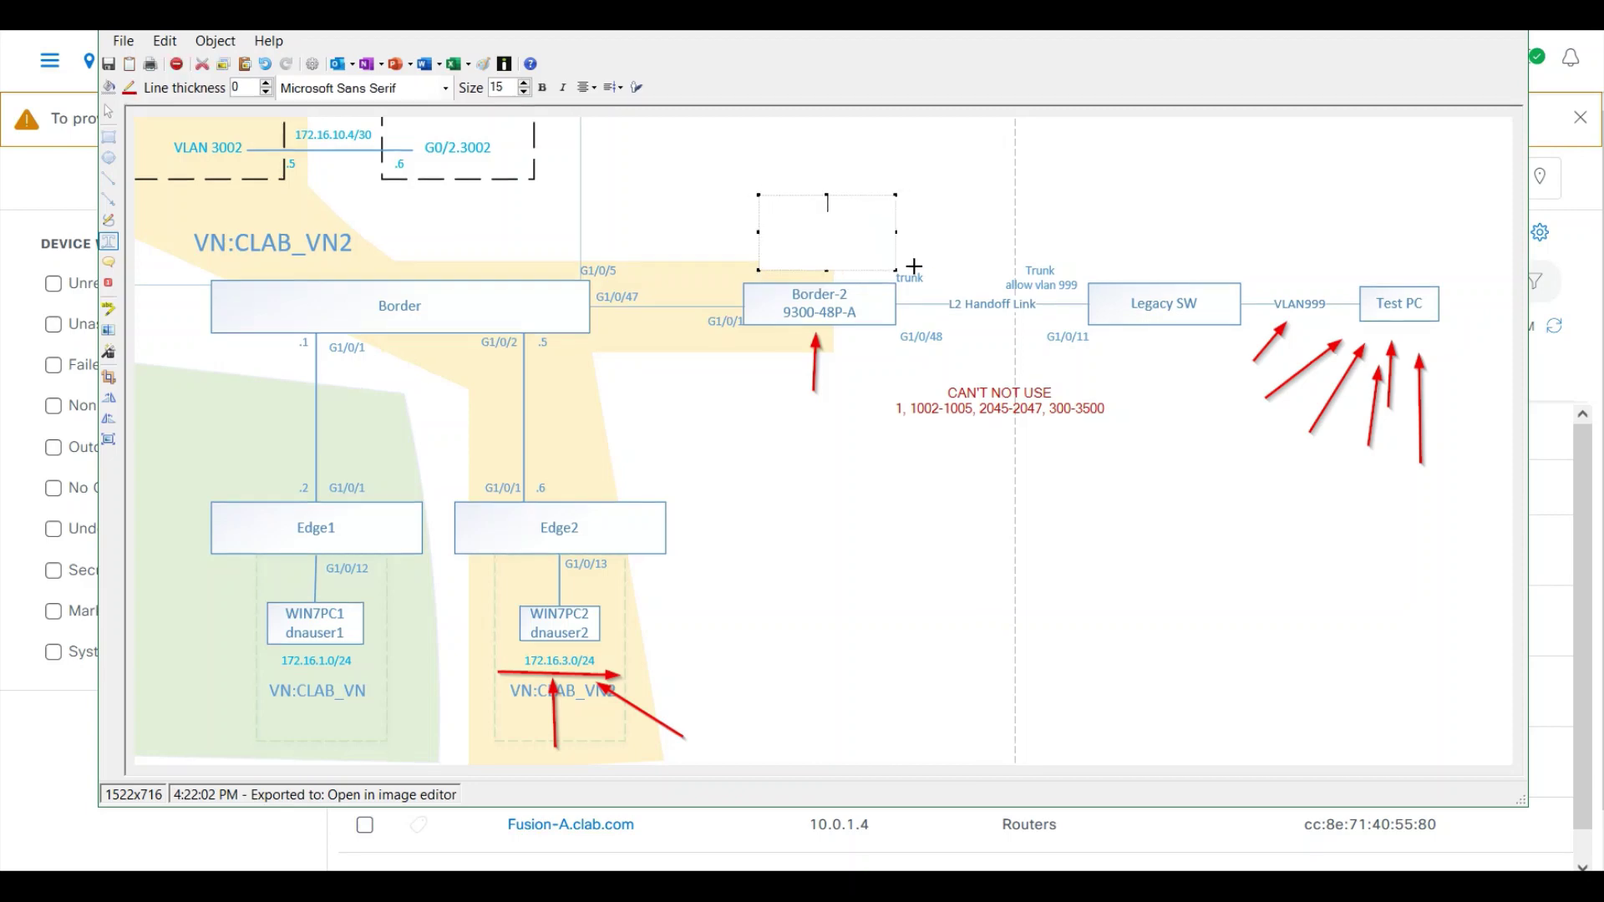
type("SVI ")
type("anyc")
type("ast gateway")
left_click(892, 172)
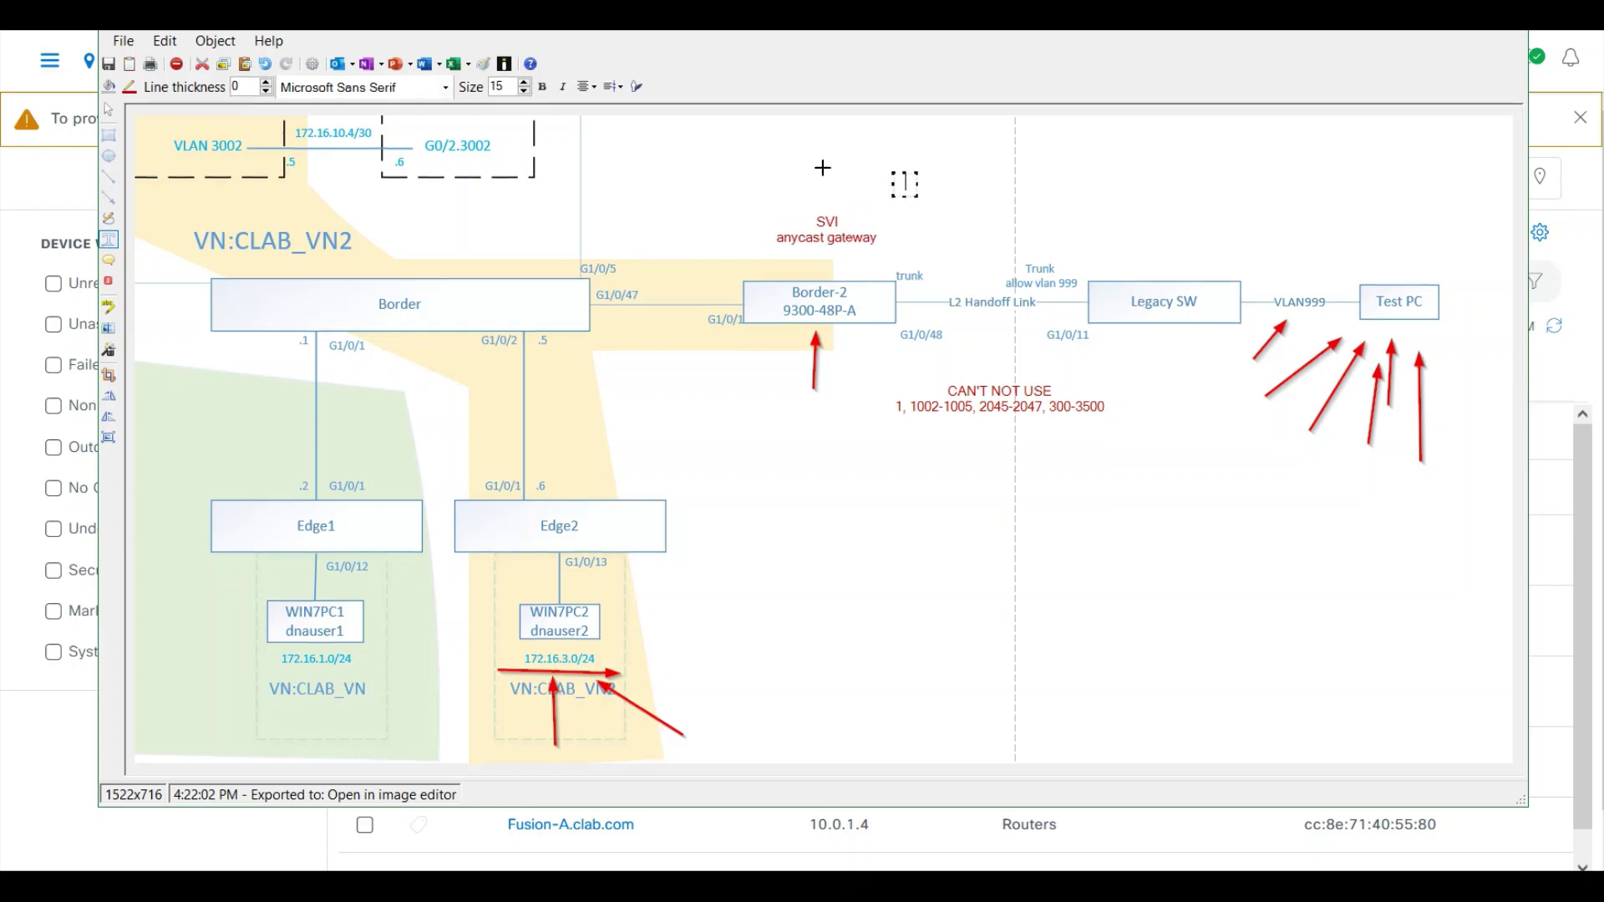
Step: Copy the label above Edge2, add arrows to Edge2 and the Border-2 label, then close the editor
left_click(109, 110)
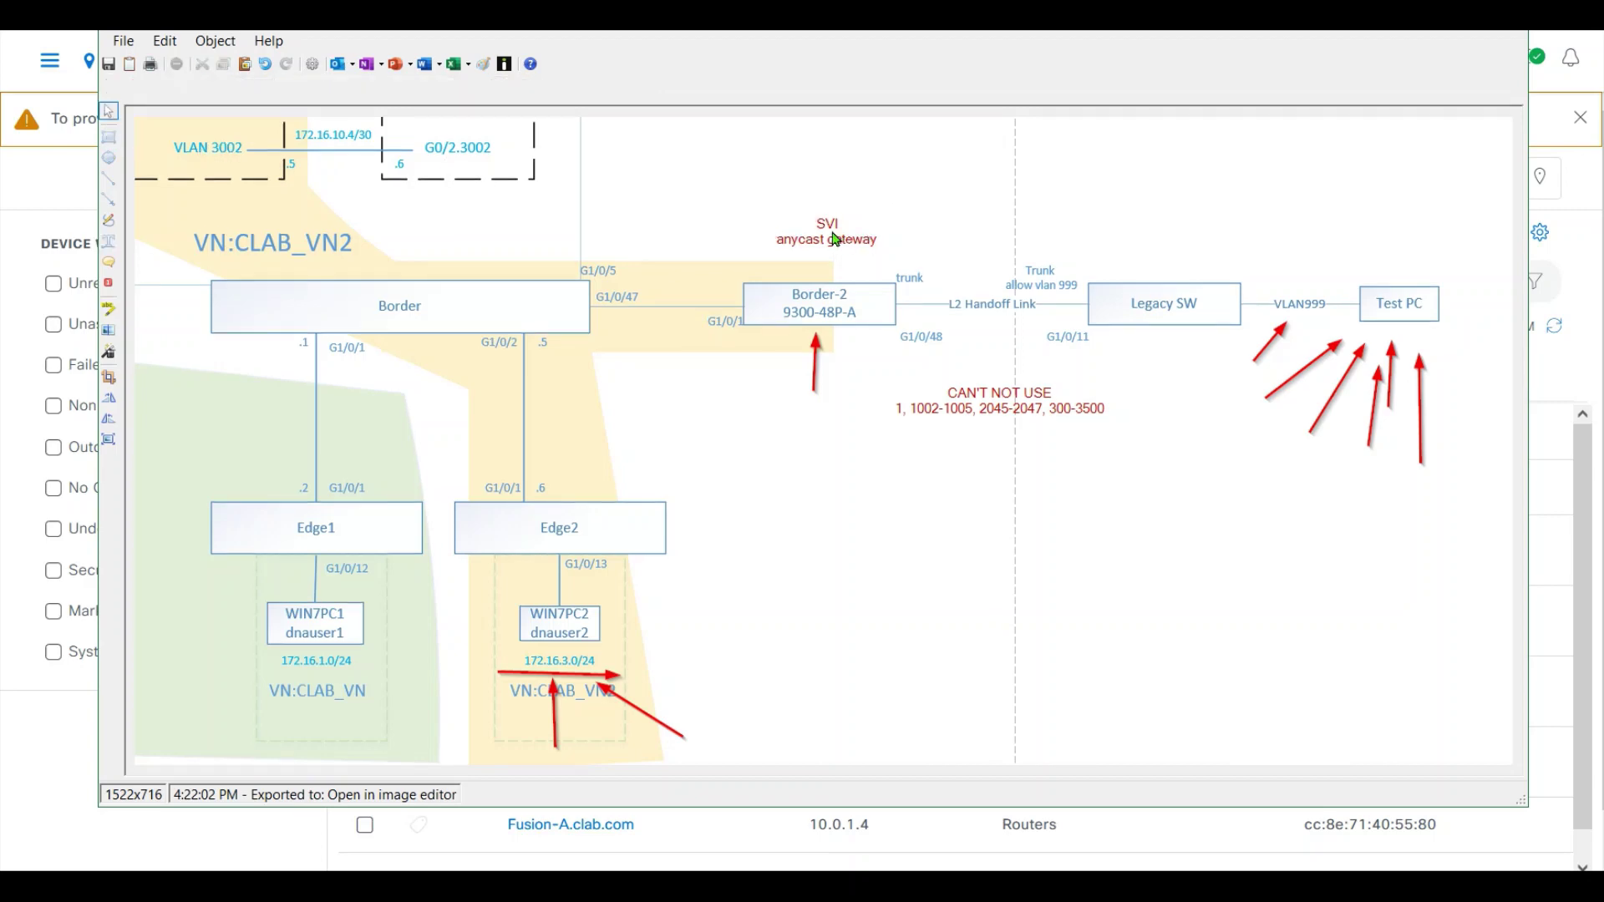
left_click_drag(831, 238, 588, 483)
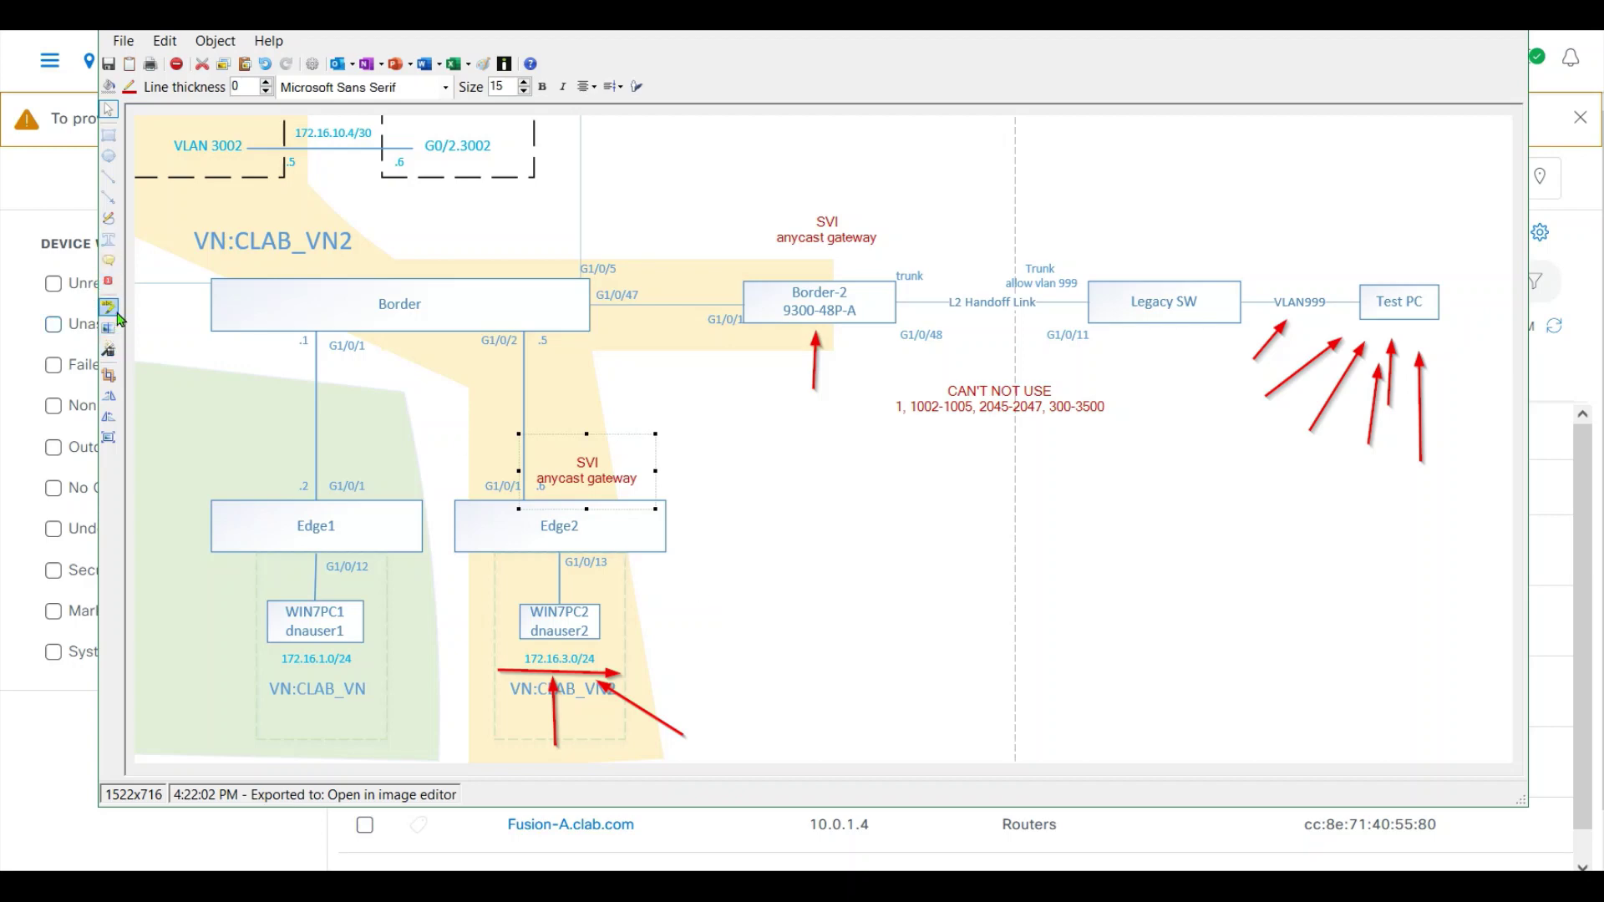
left_click(109, 199)
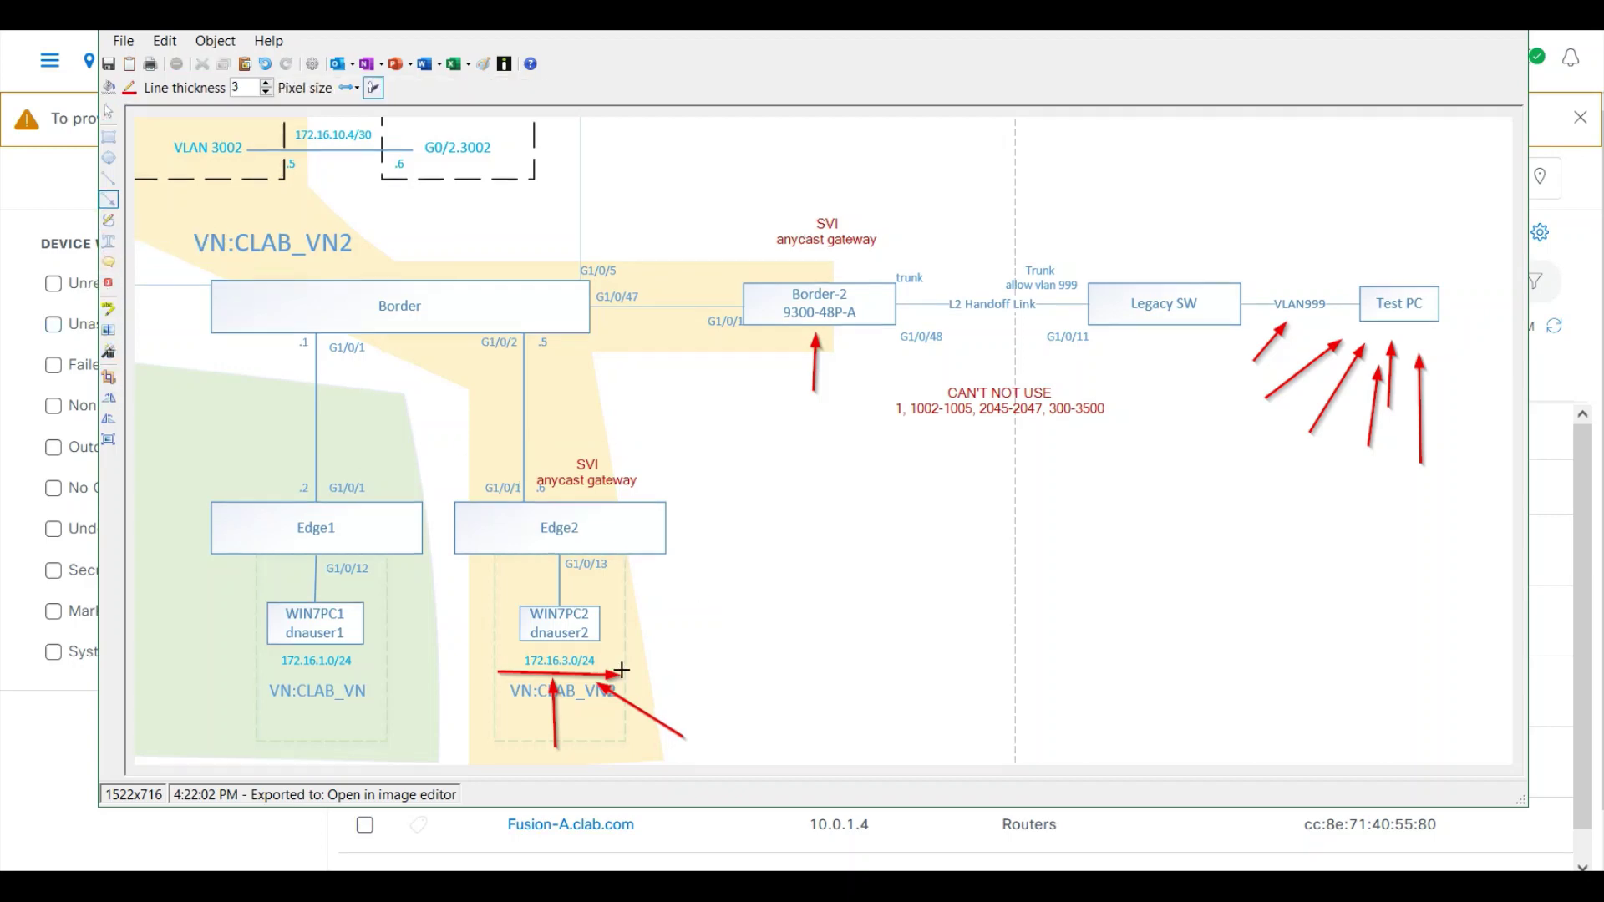
left_click_drag(585, 666, 581, 502)
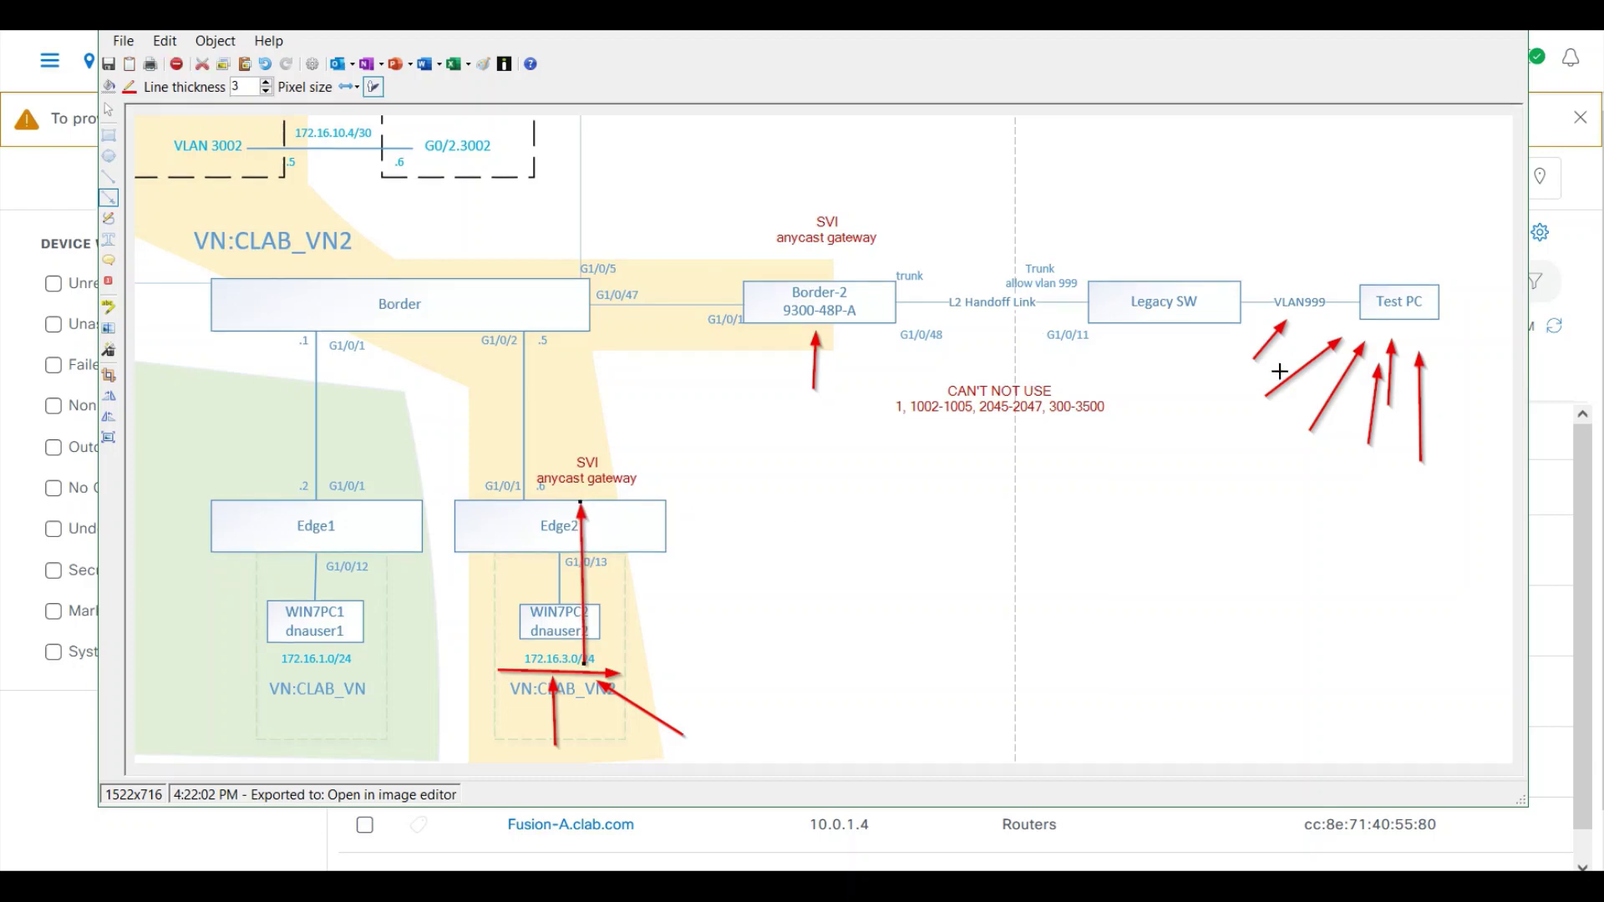
left_click_drag(1303, 308, 885, 240)
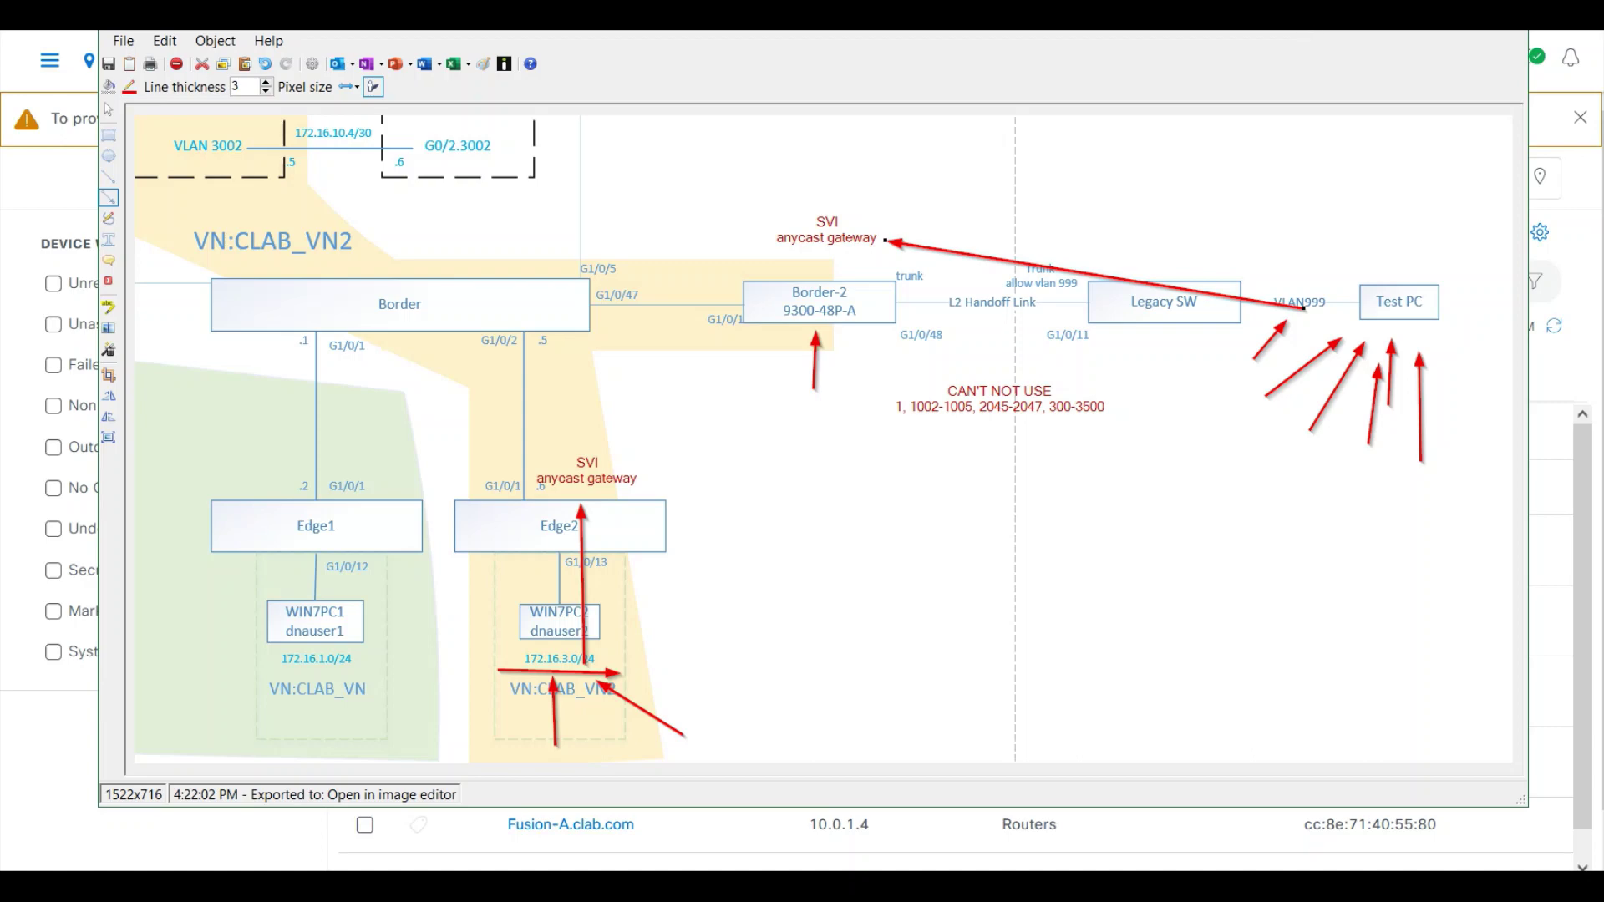
key("alt+F4")
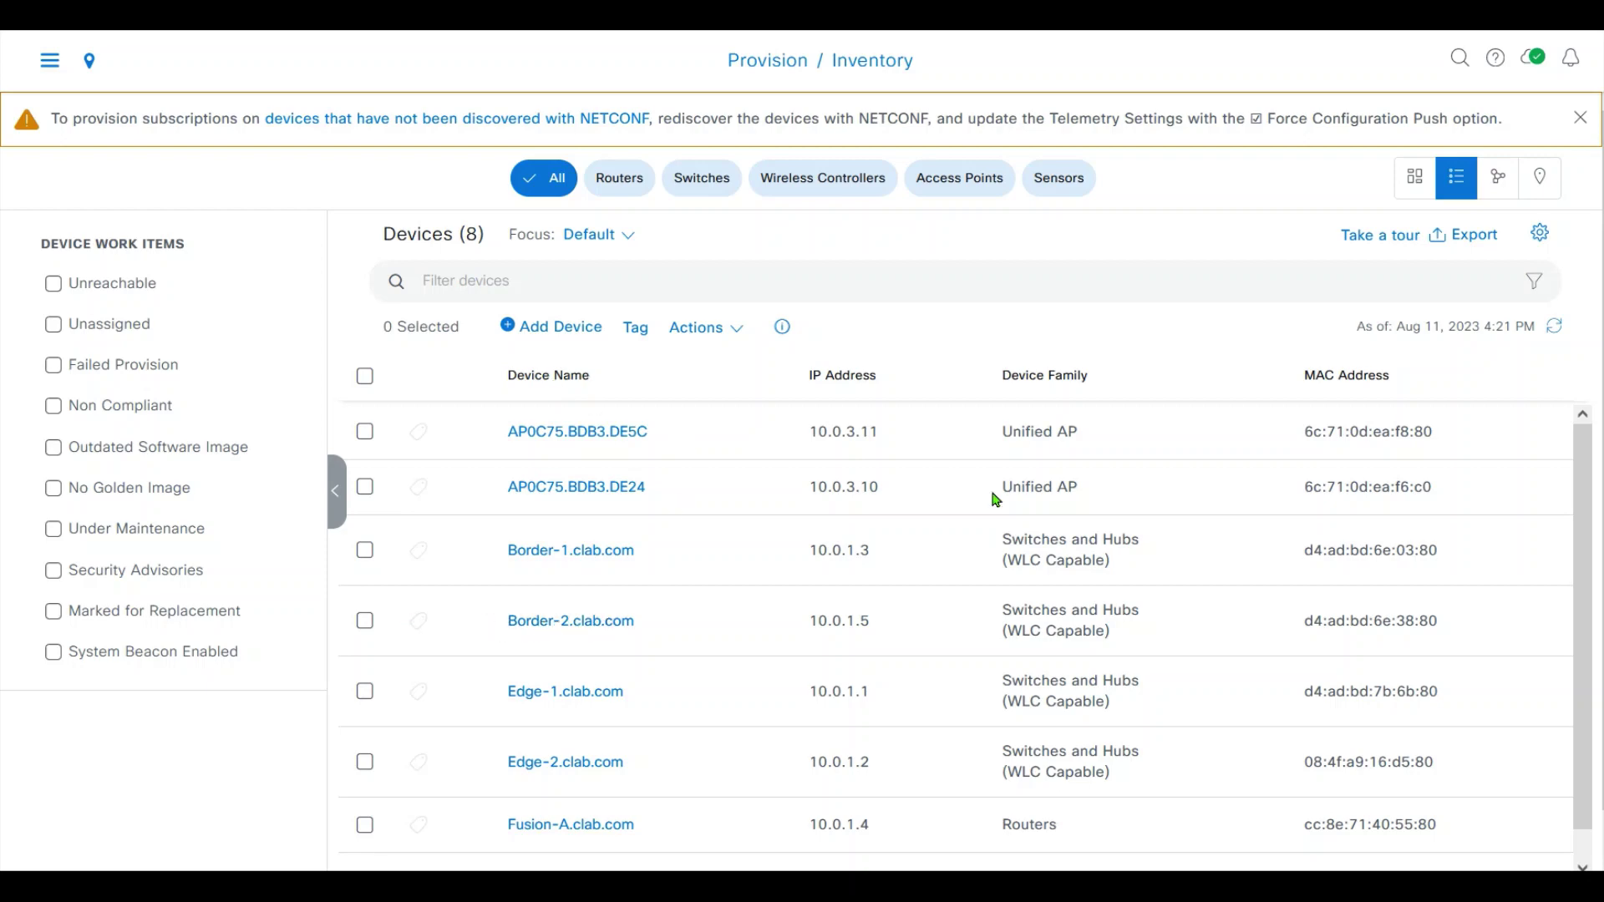
Step: Select Border-2.clab.com and open its Edit Device settings from the Actions menu
left_click(504, 627)
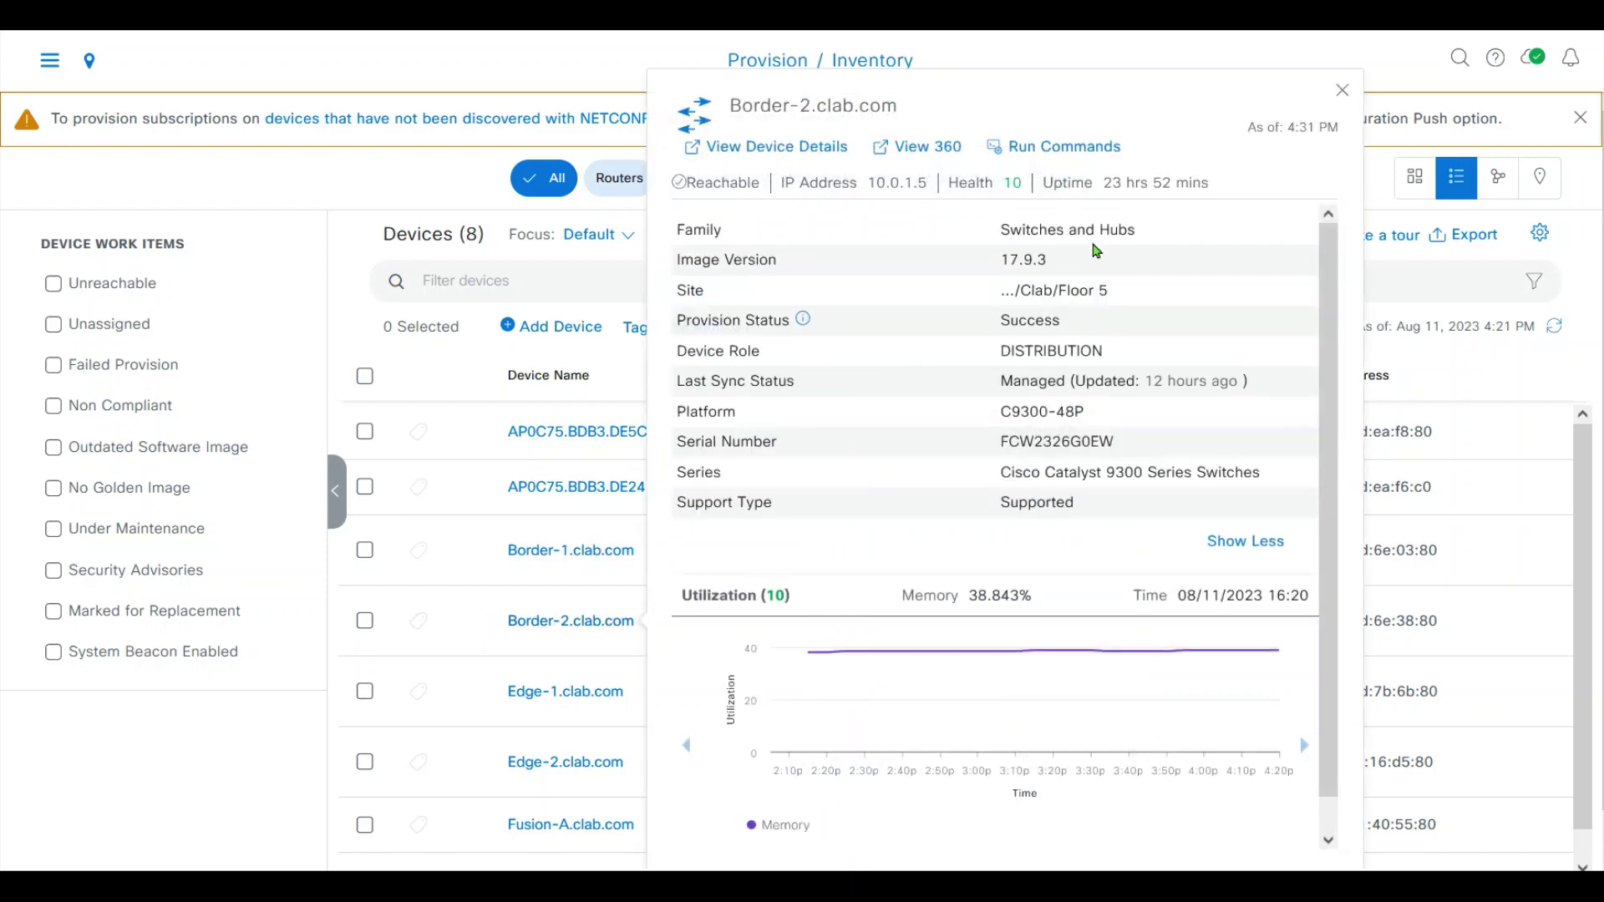
left_click(1342, 90)
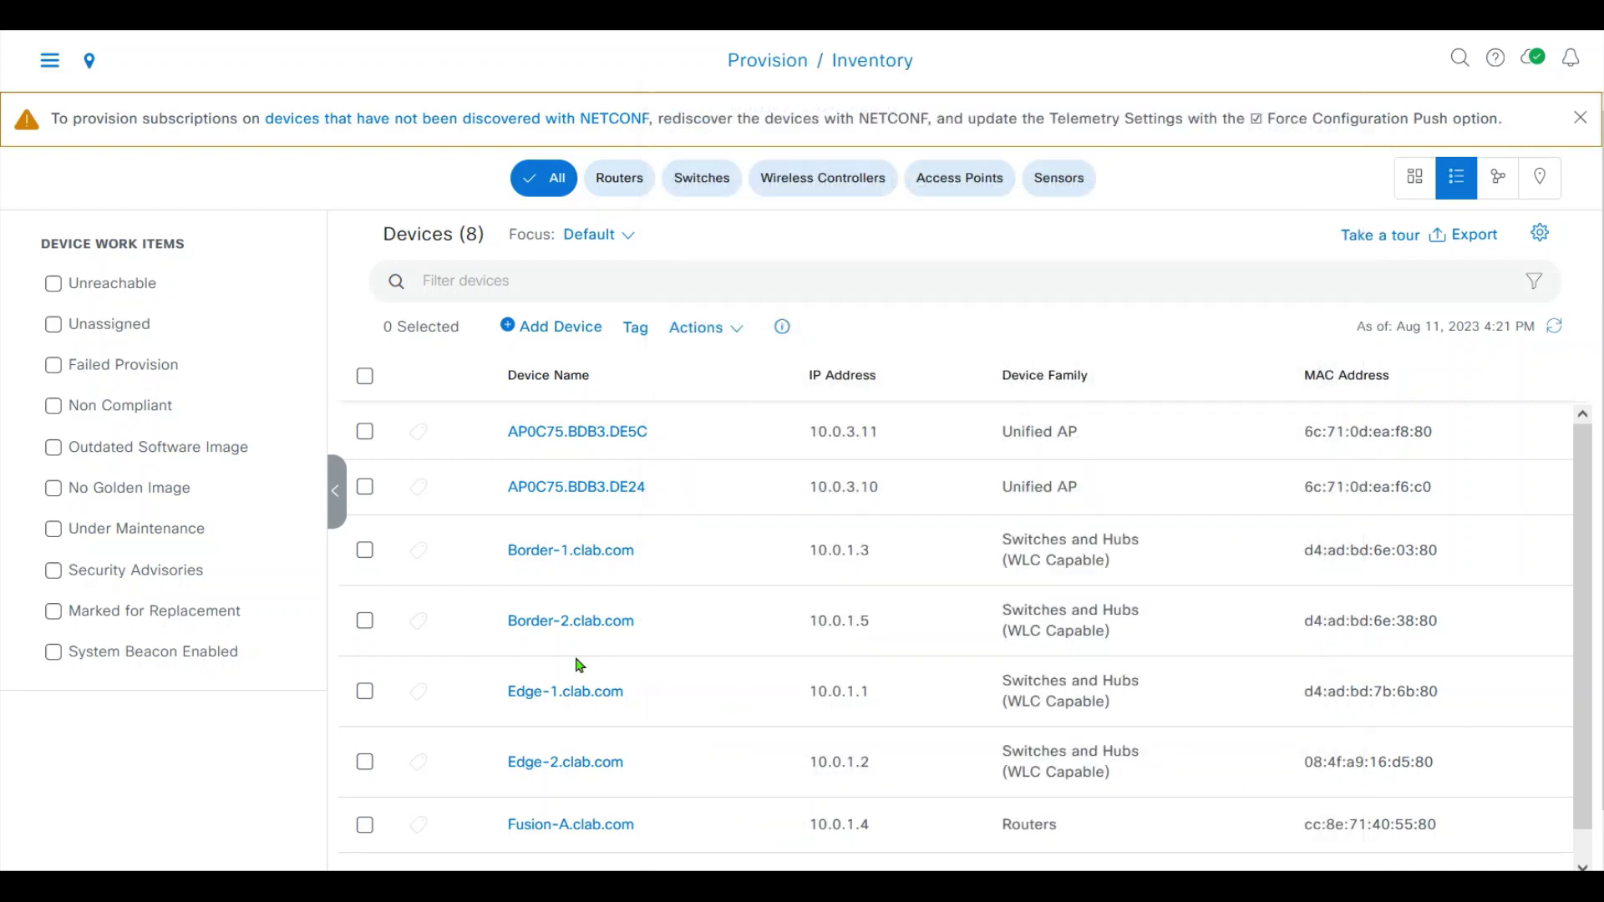
left_click(367, 623)
left_click(702, 329)
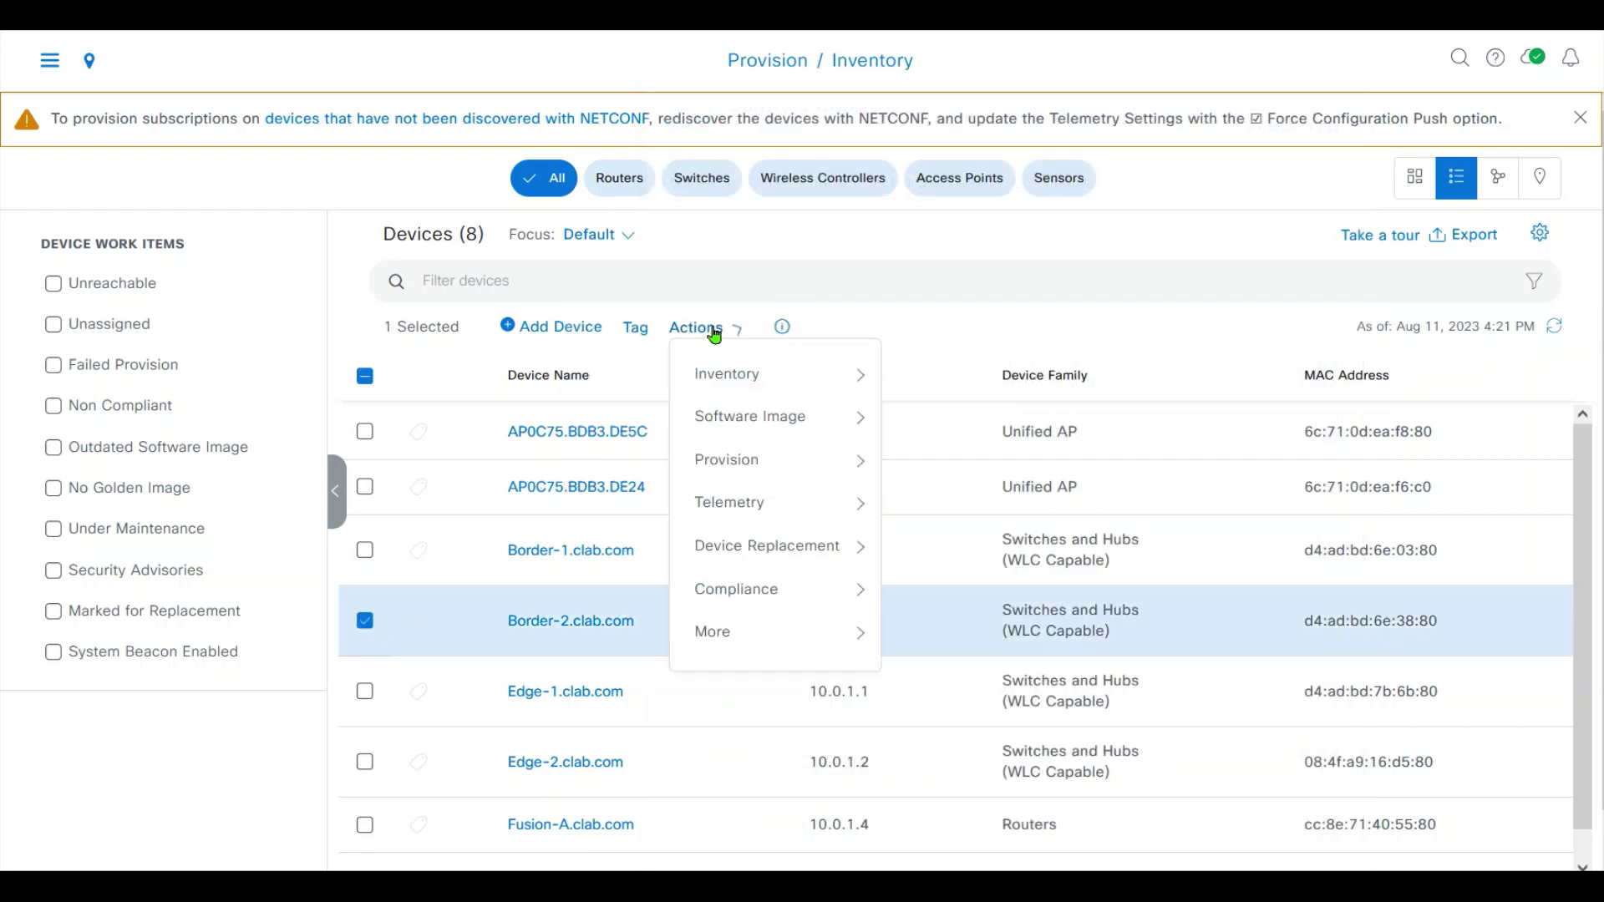
mouse_move(786, 381)
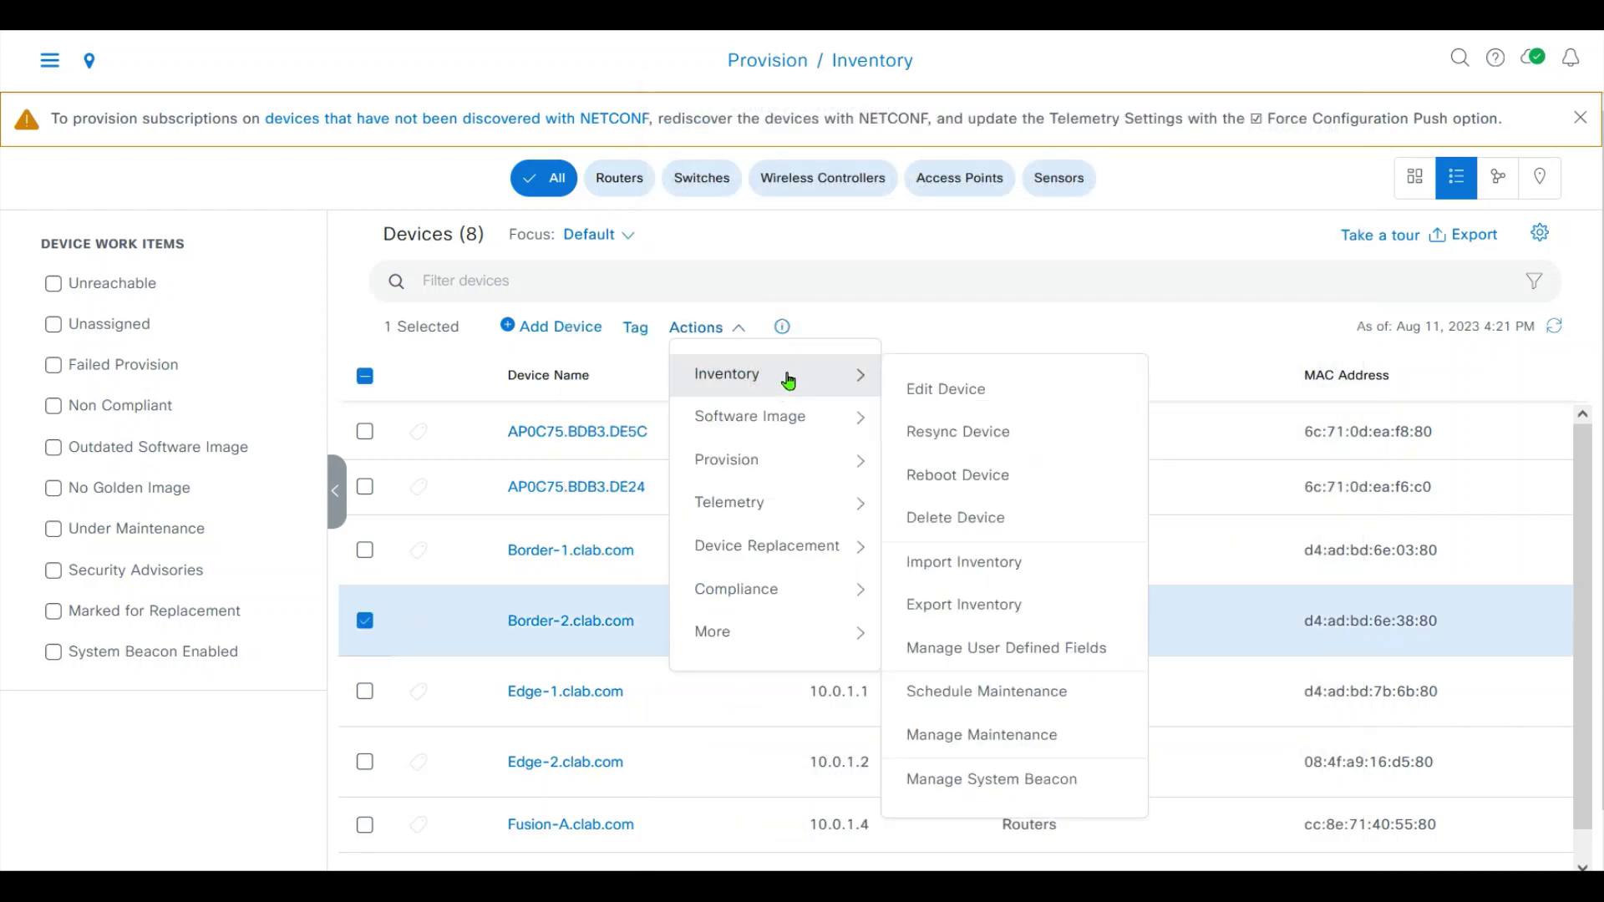
left_click(986, 405)
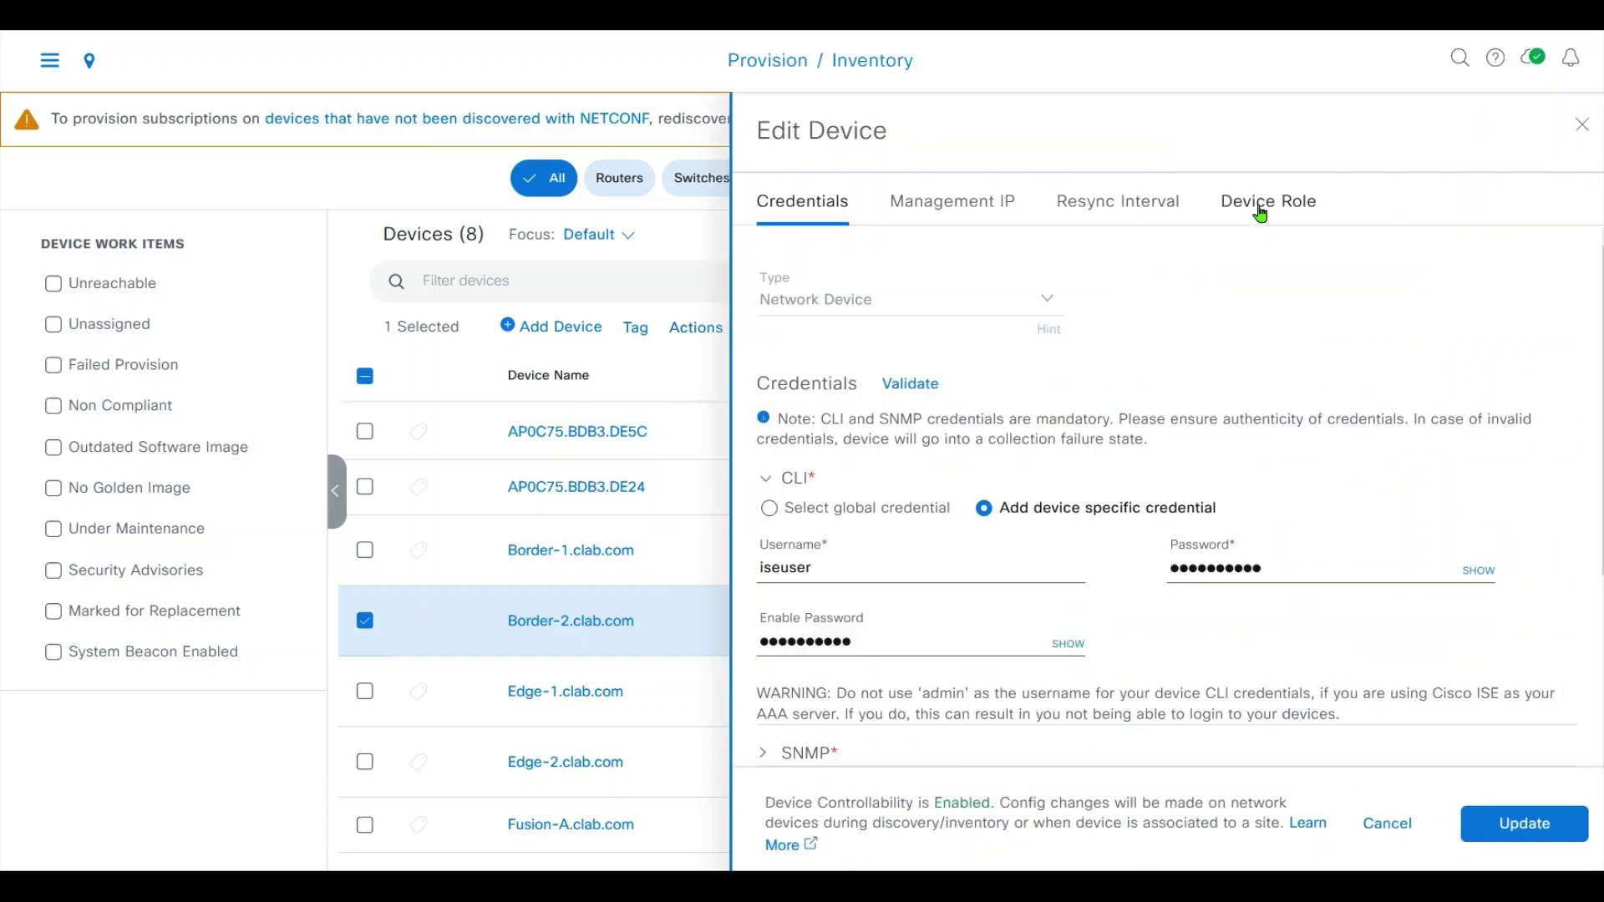
Step: Change Border-2's device role to DISTRIBUTION and save the update
left_click(1264, 205)
left_click(865, 550)
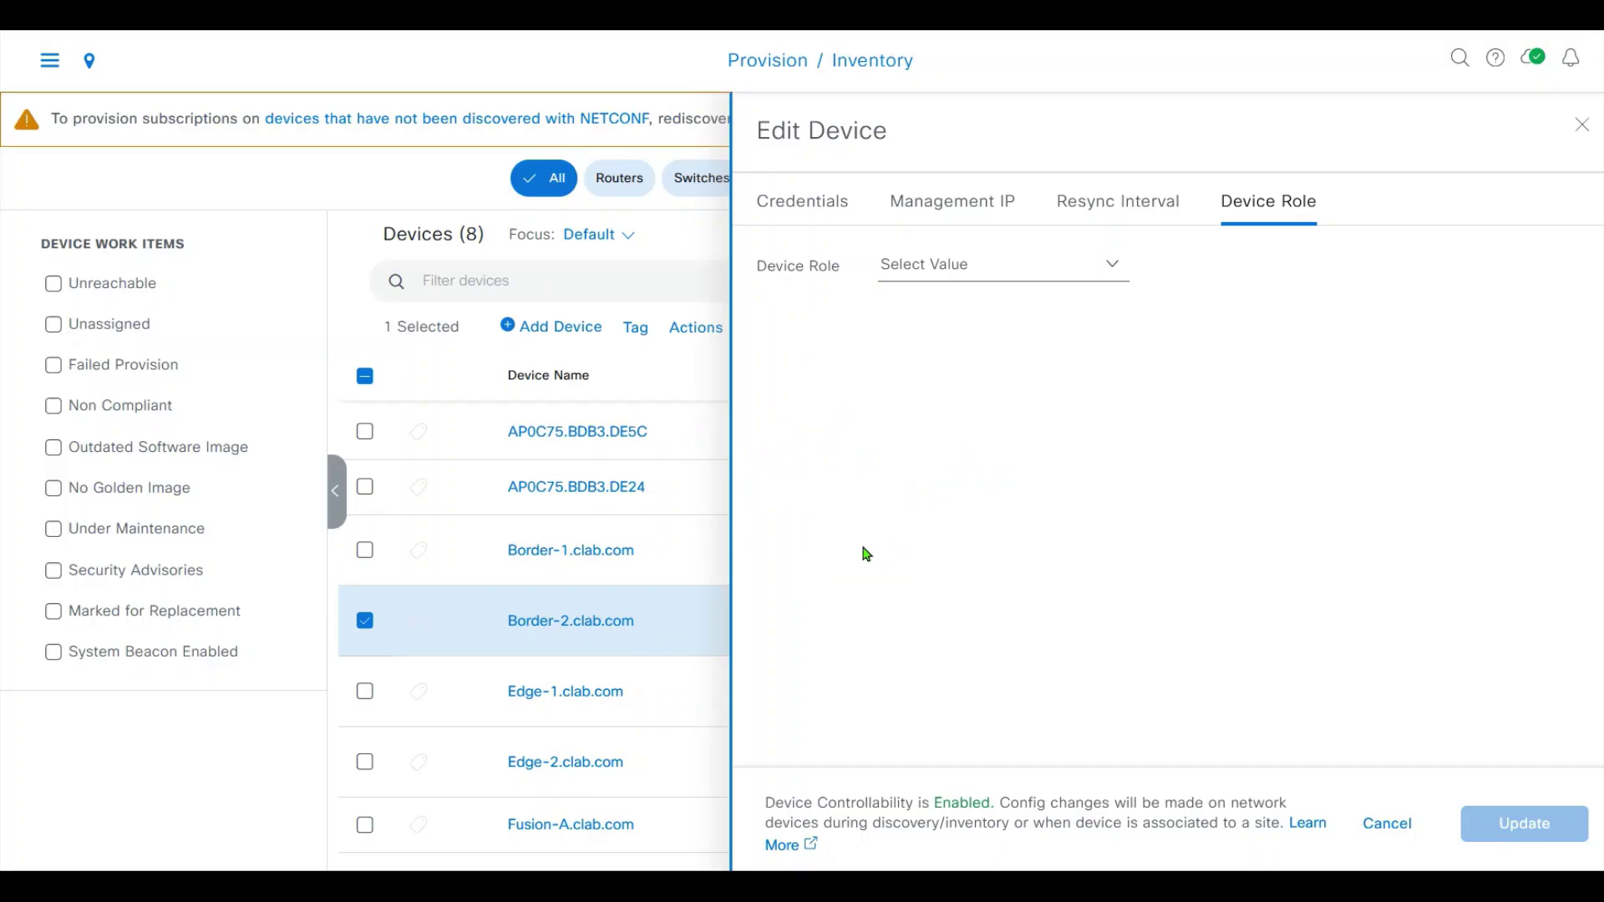
left_click(1103, 278)
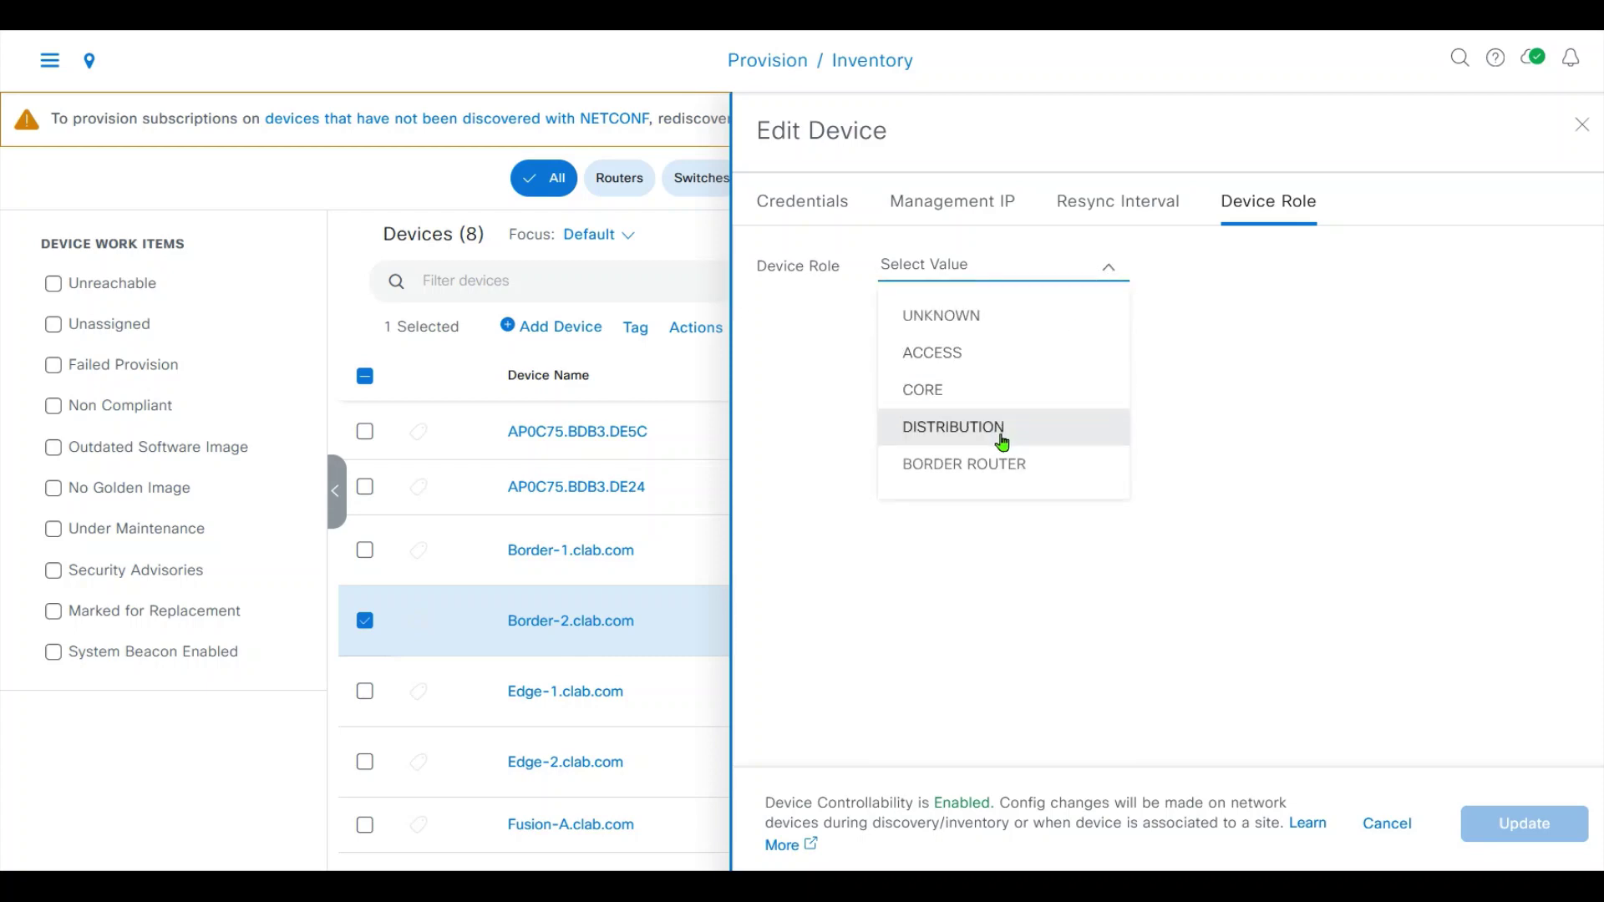
left_click(1007, 441)
left_click(1521, 821)
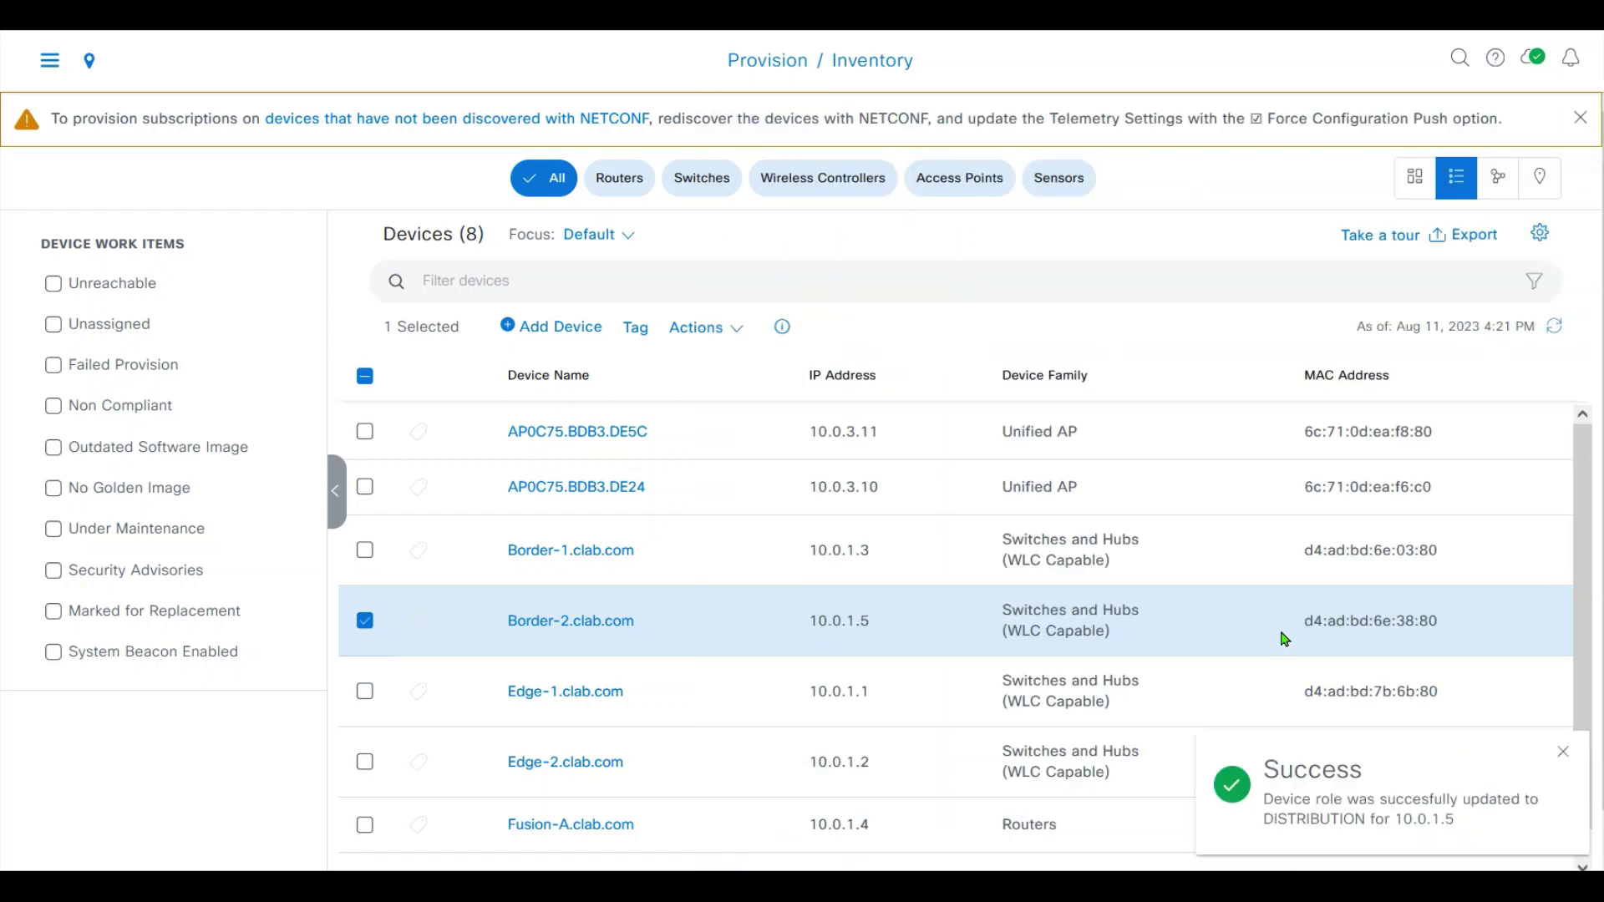
left_click(1564, 758)
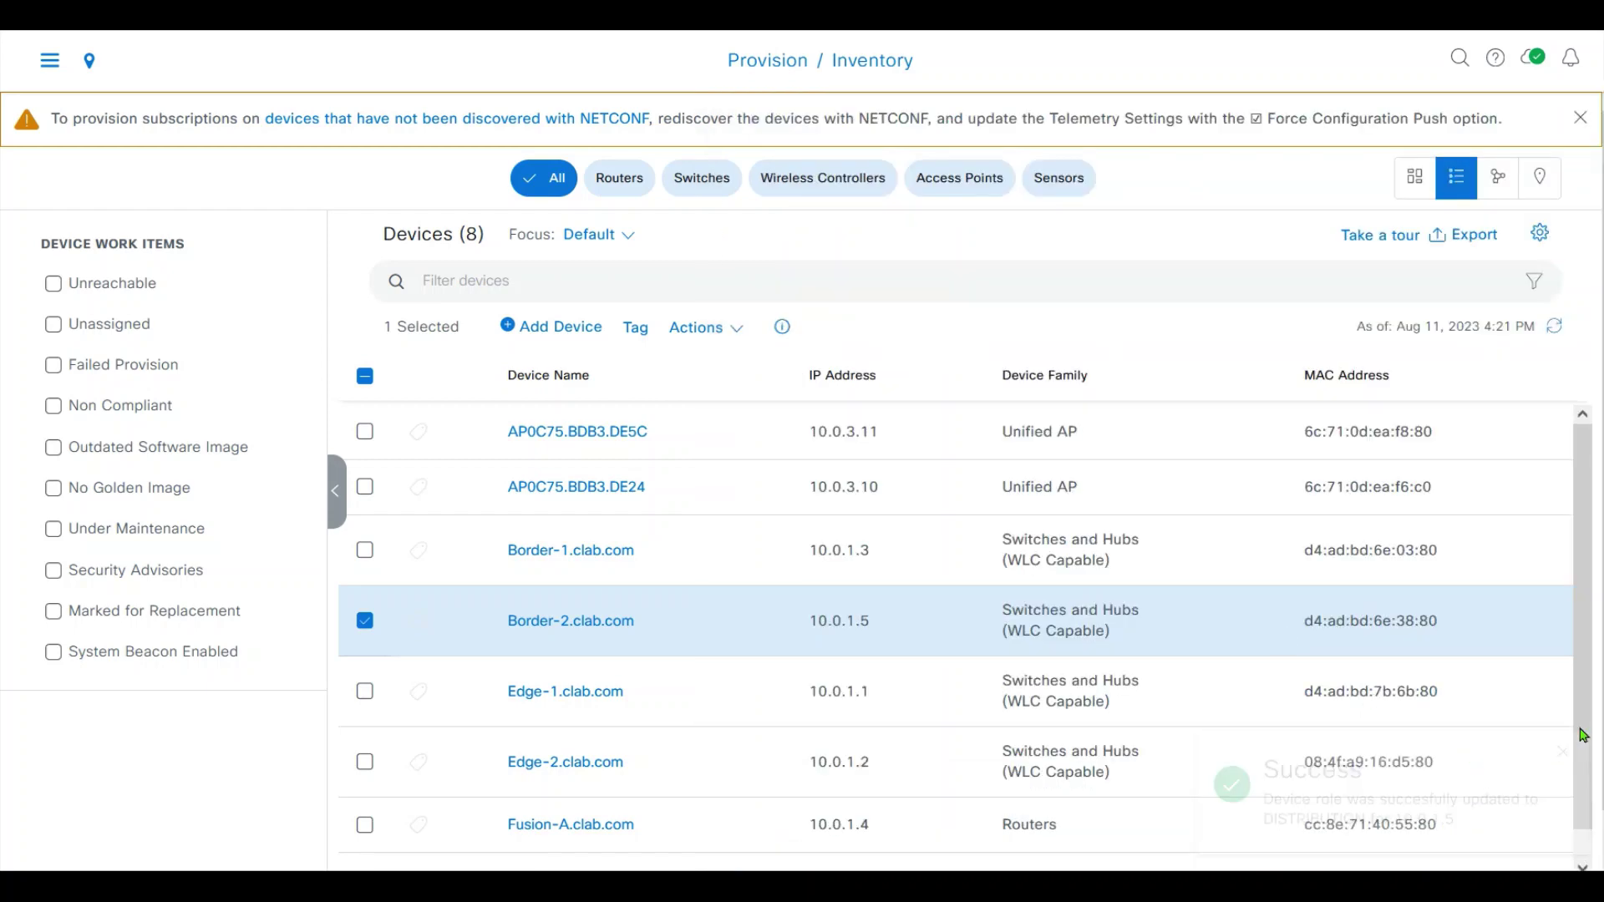
Step: Confirm Border-2 shows DISTRIBUTION in the Provision focus view, then go to Fabric Sites
left_click_drag(1086, 633, 1501, 627)
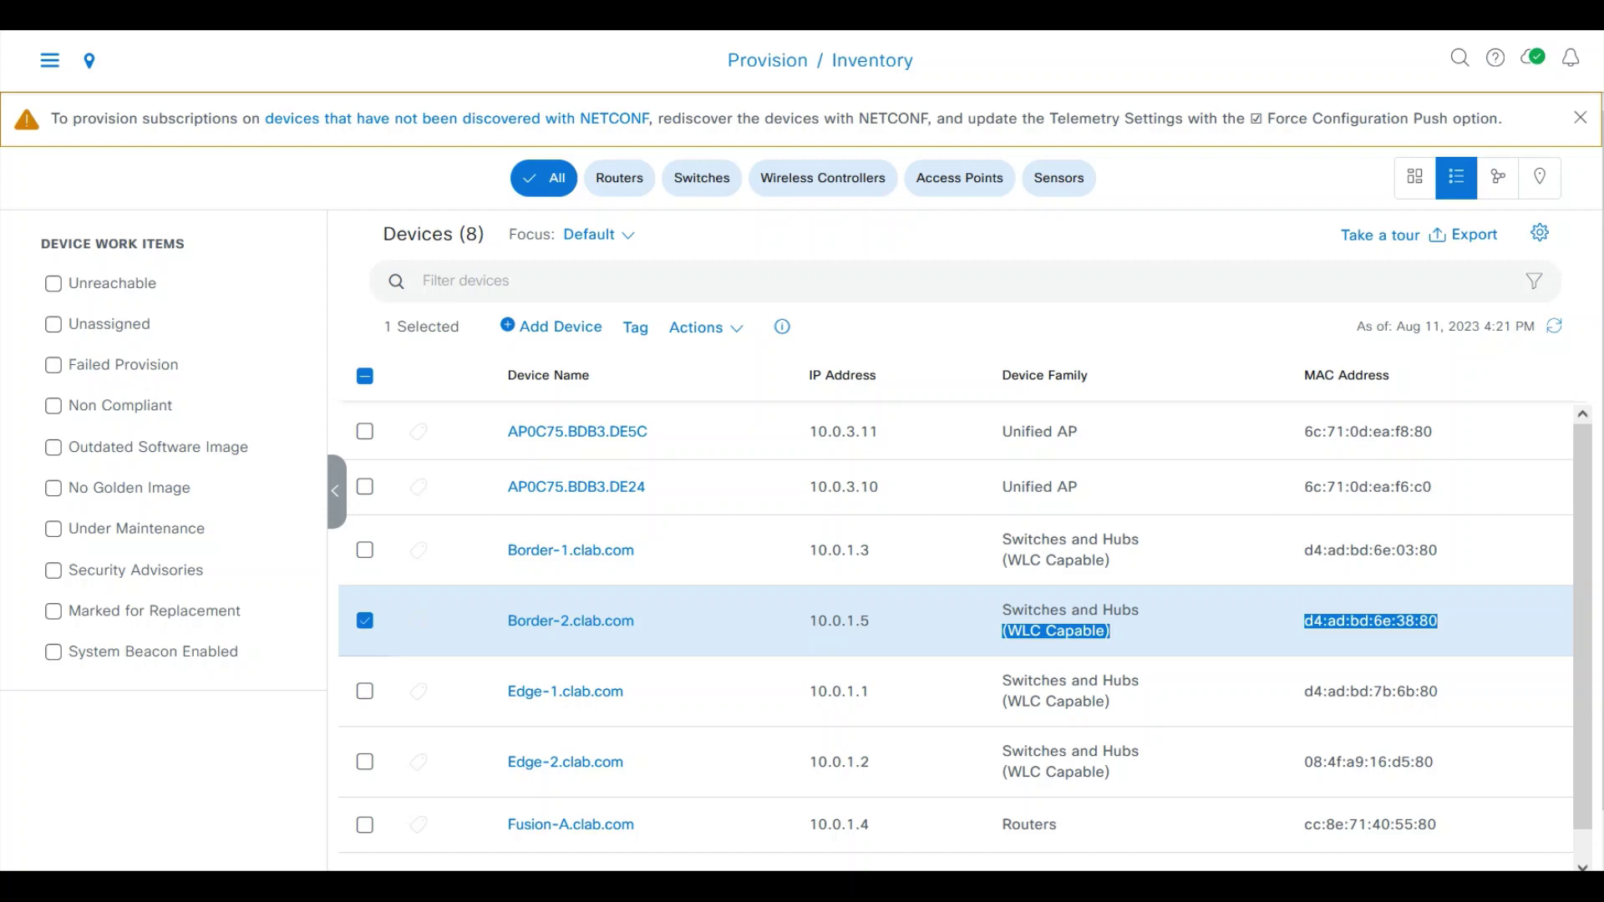
left_click(624, 239)
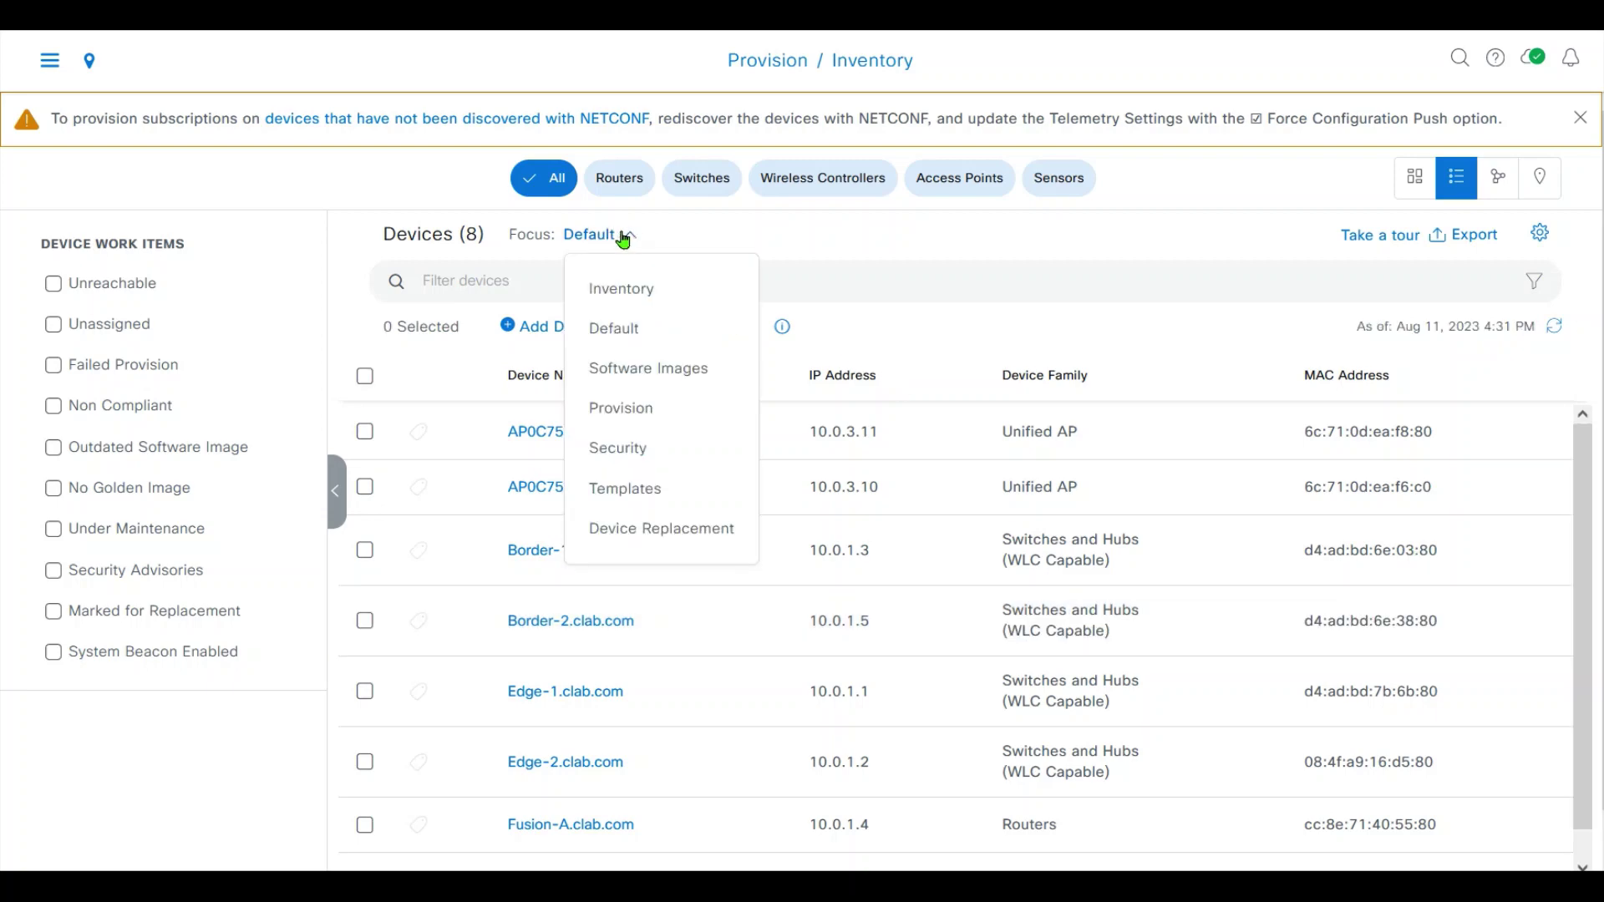
left_click(640, 407)
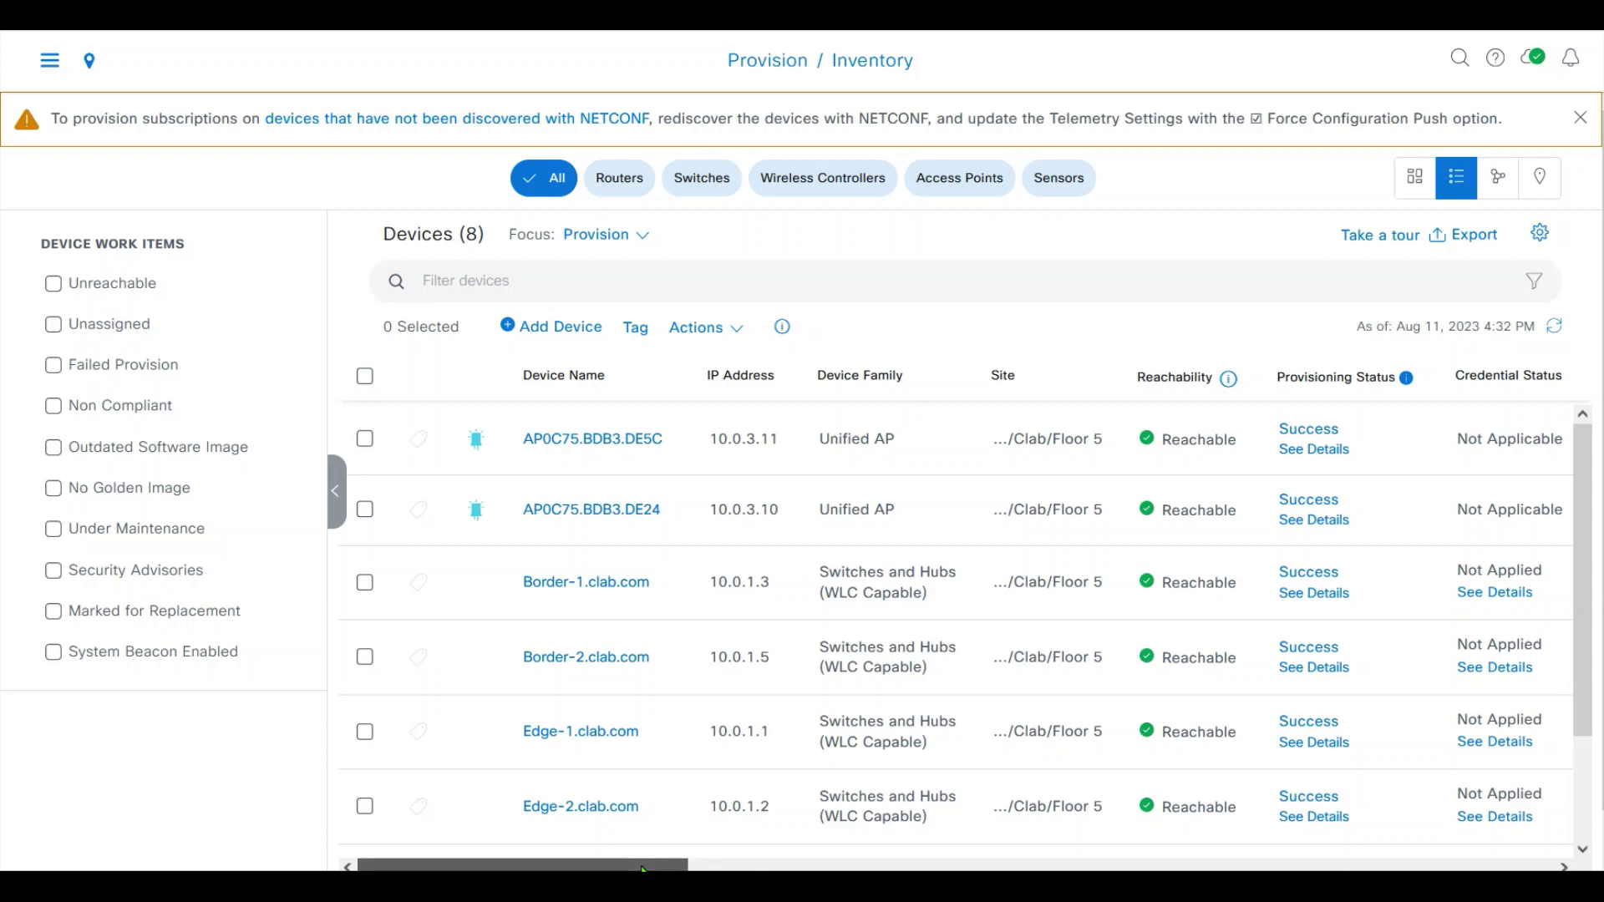
left_click_drag(642, 867, 889, 869)
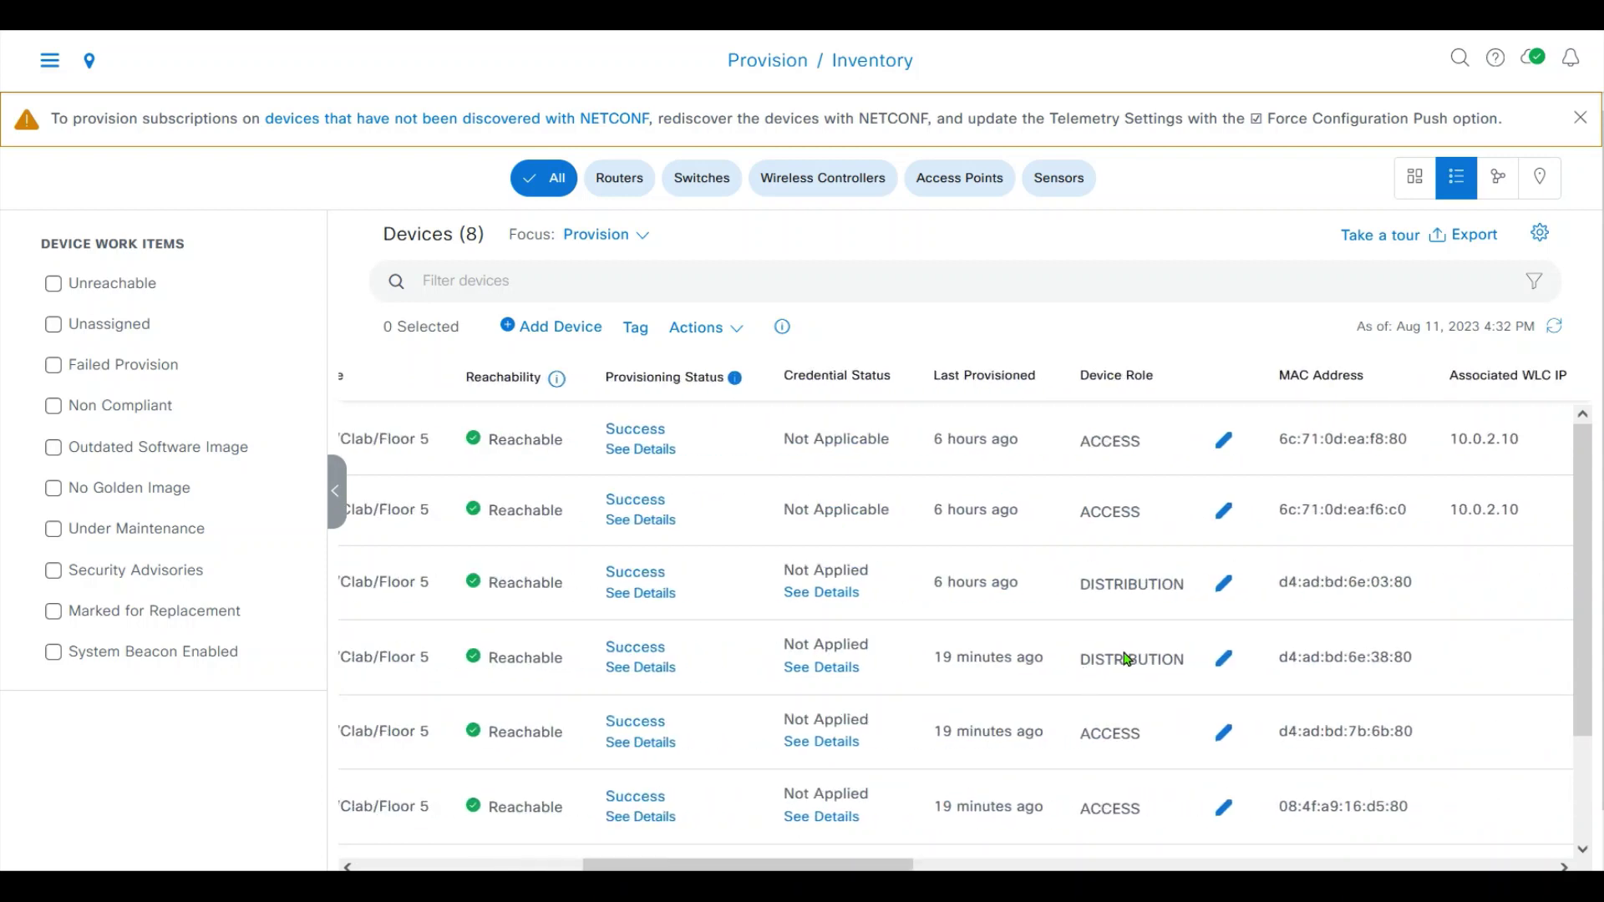
double_click(1127, 660)
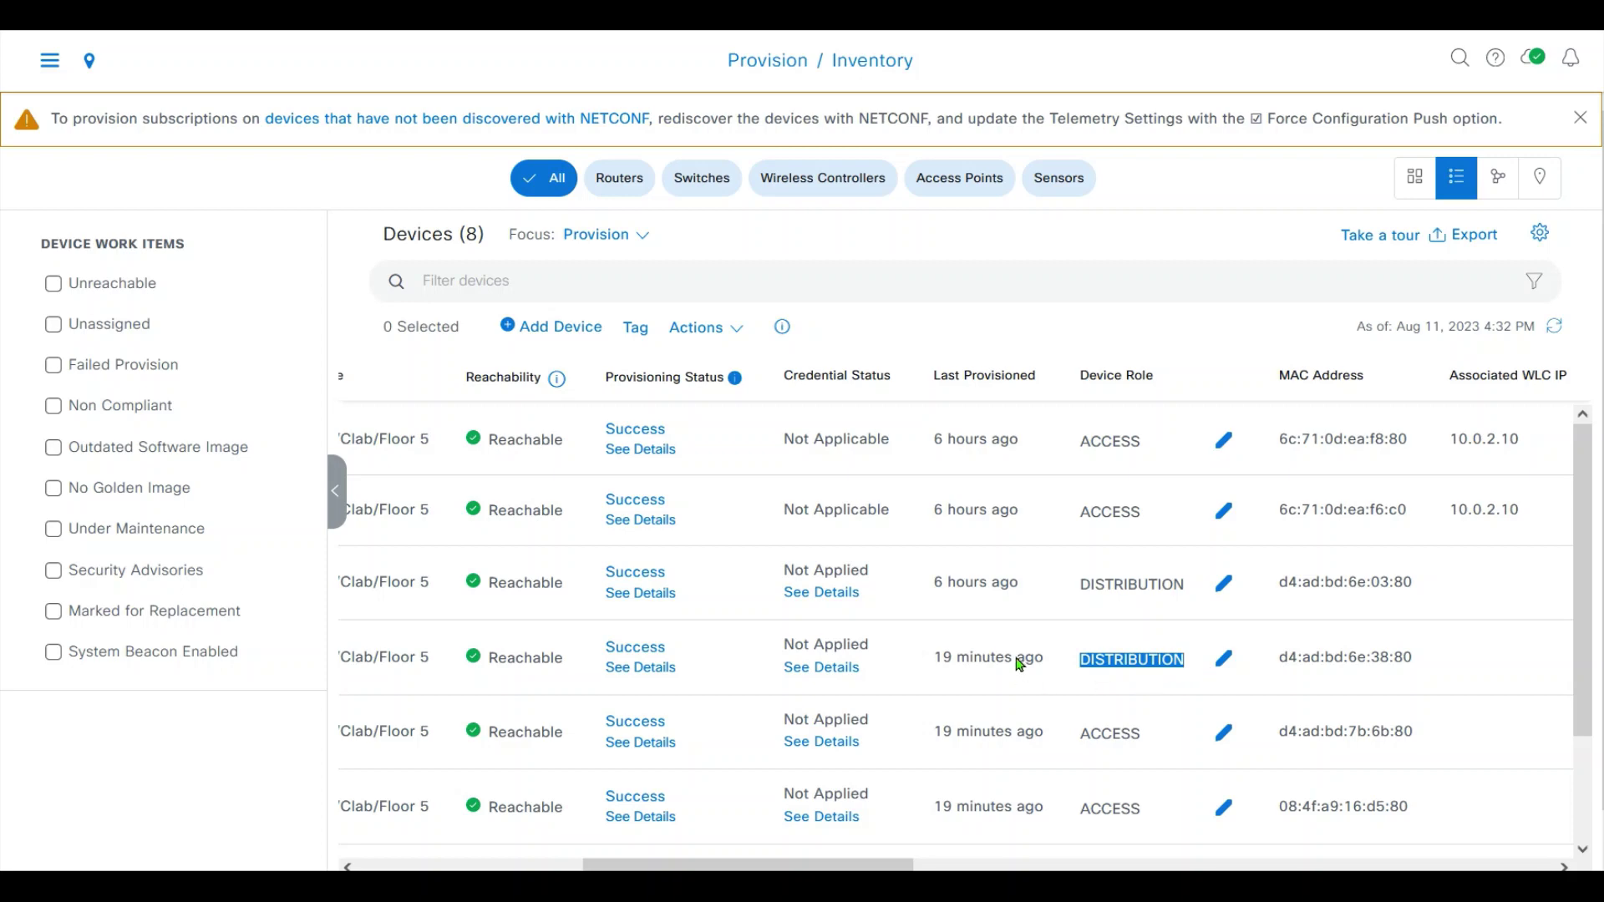
left_click(50, 64)
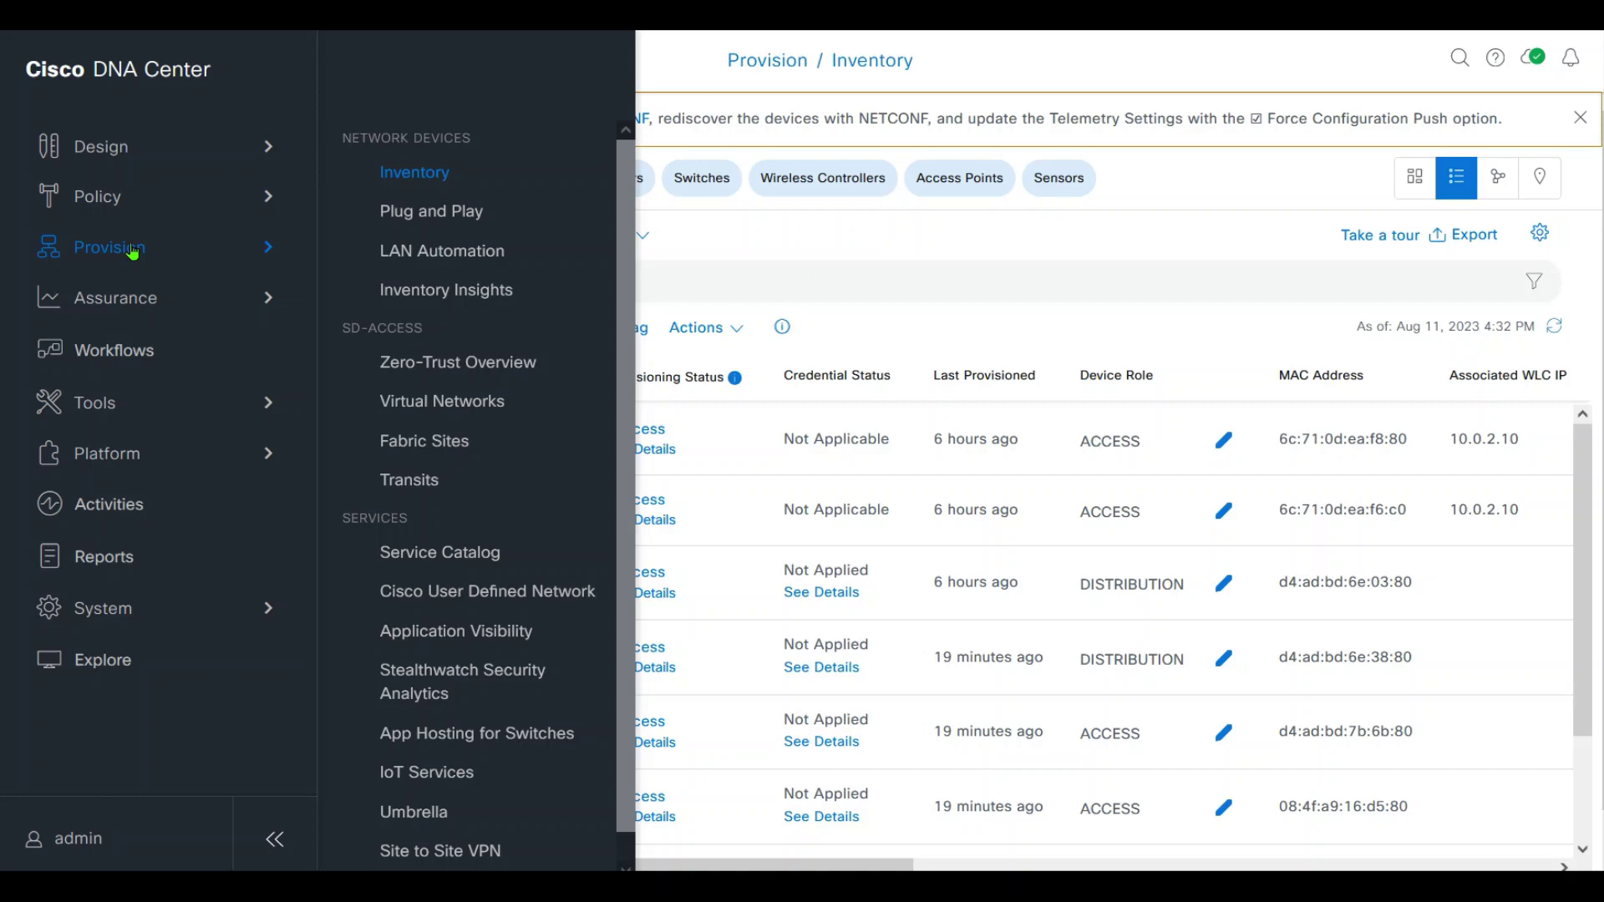
left_click(457, 451)
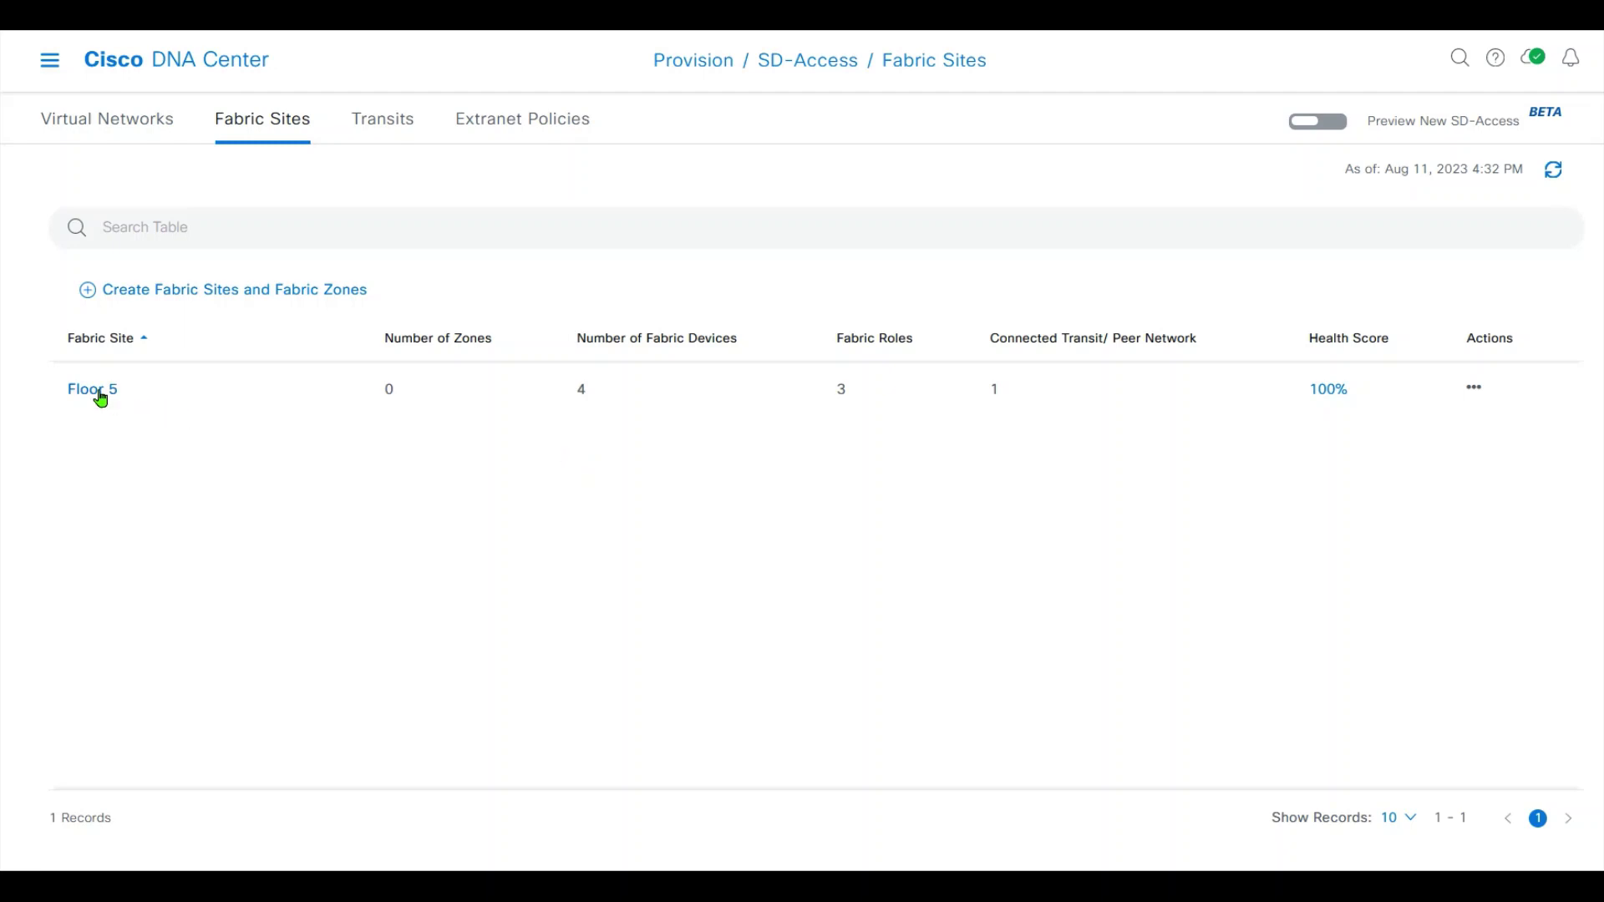
Step: Open Floor 5 and edit Border-2.clab.com's fabric settings via More Actions > Edit
left_click(94, 390)
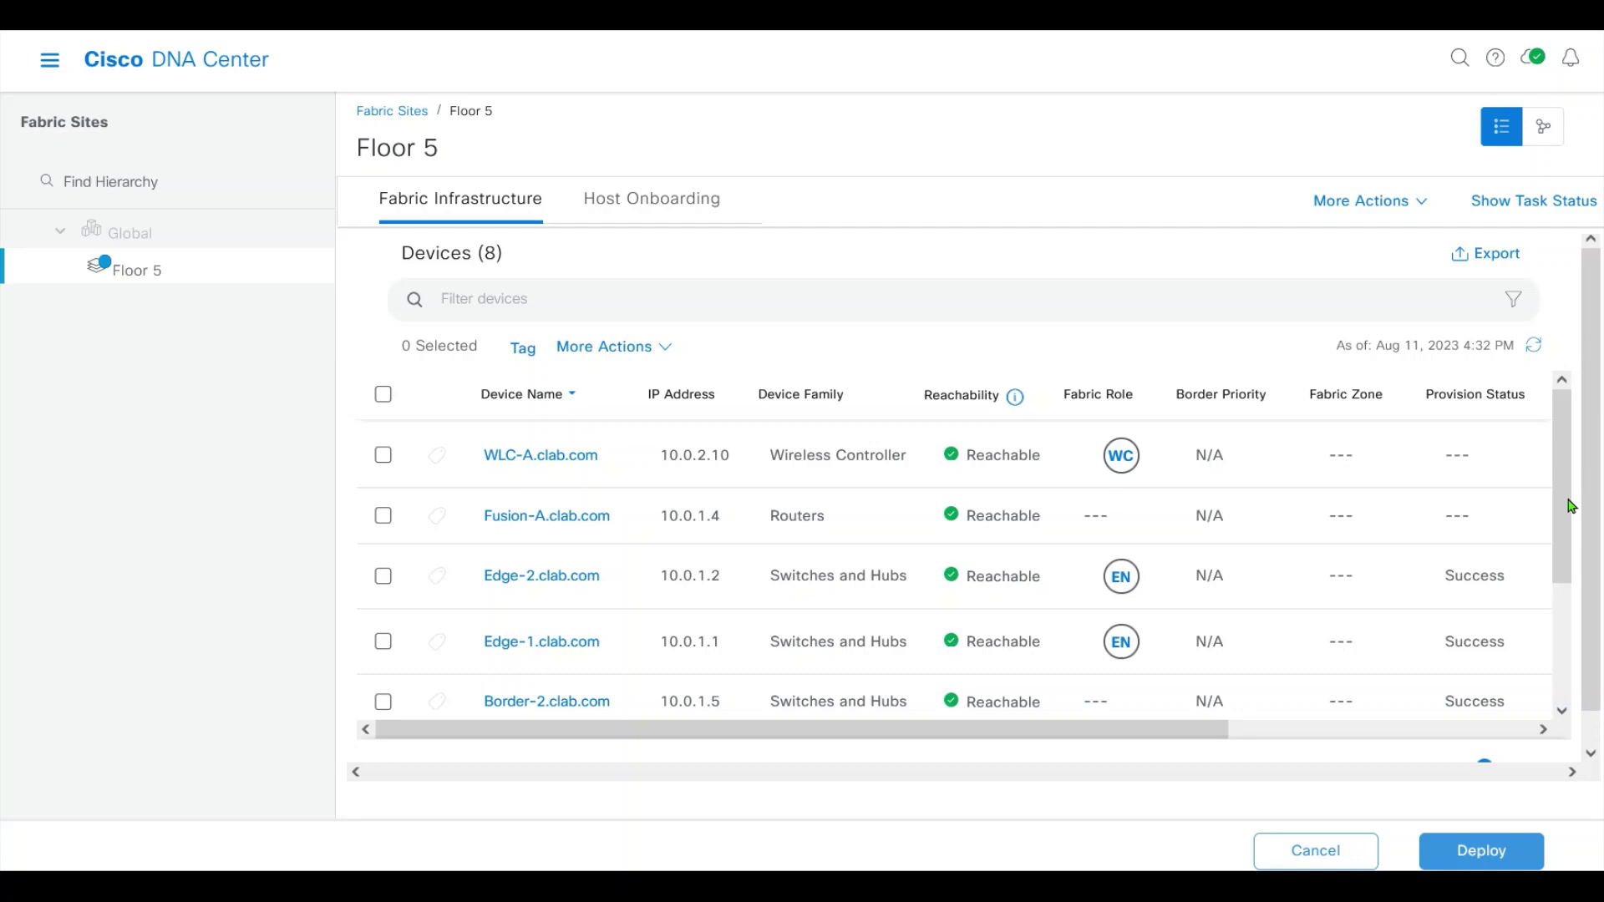
left_click_drag(1562, 504, 1431, 618)
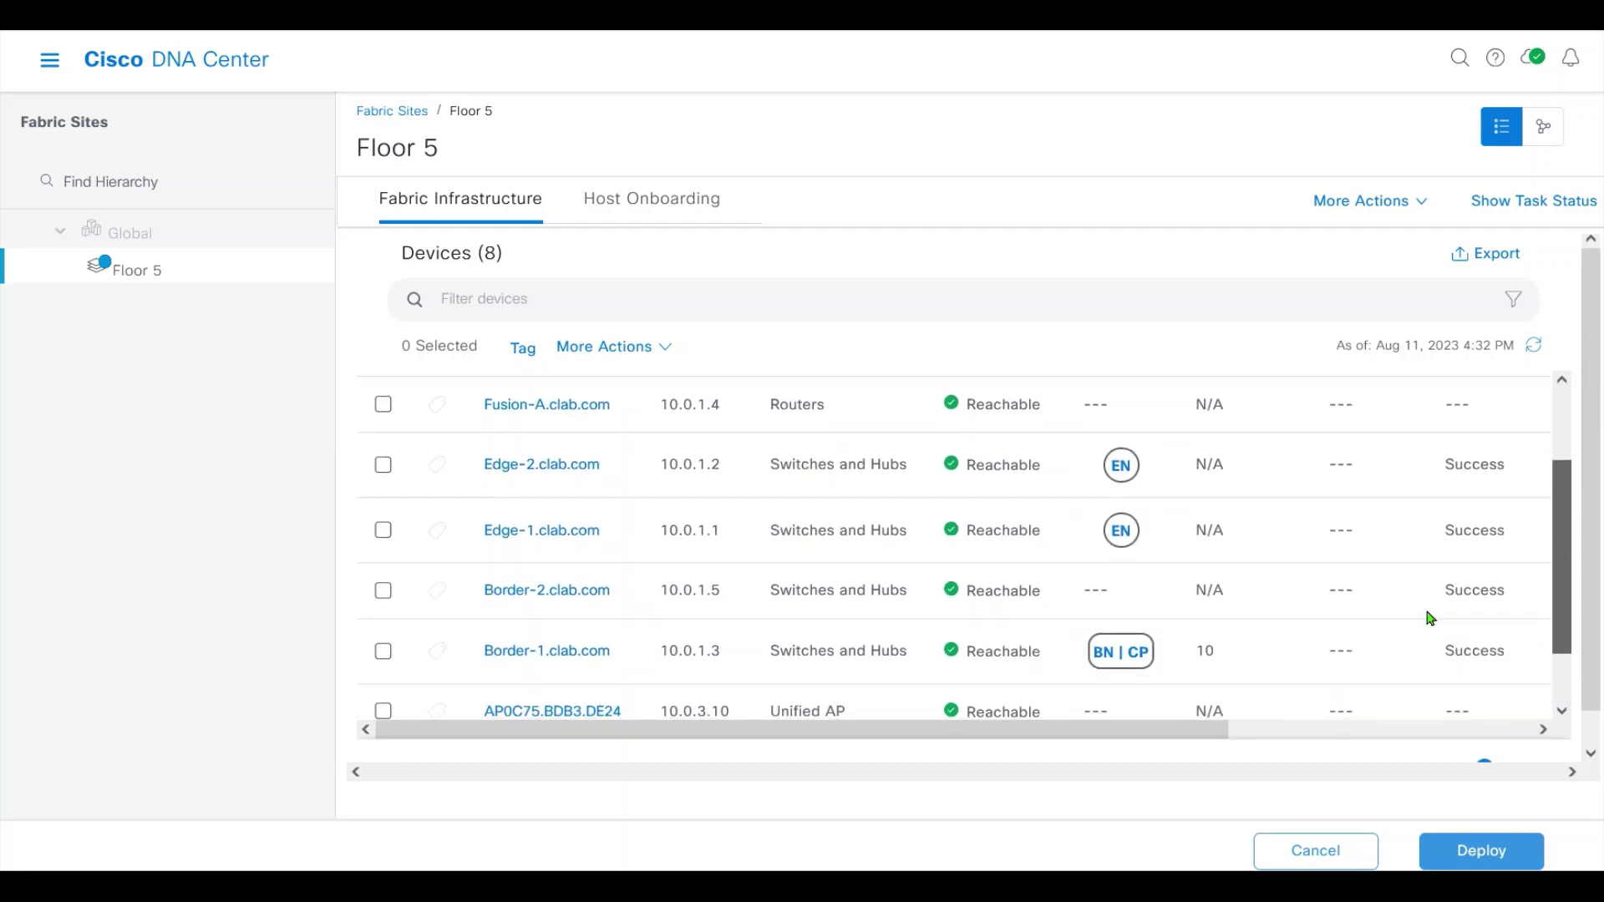
left_click(382, 591)
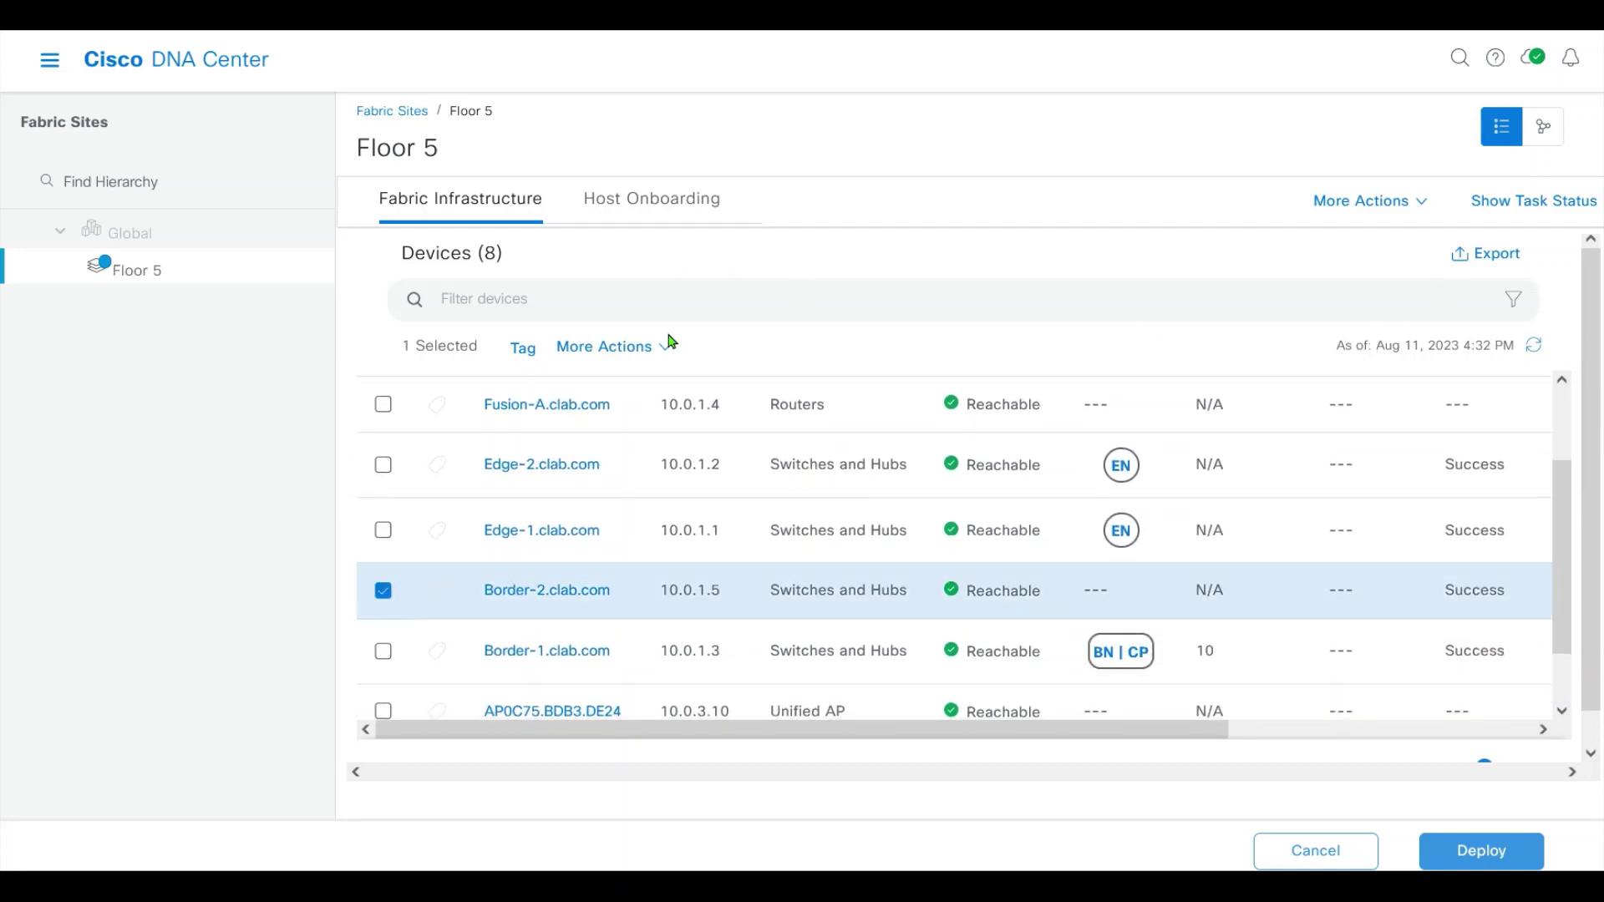
left_click(652, 346)
left_click(644, 392)
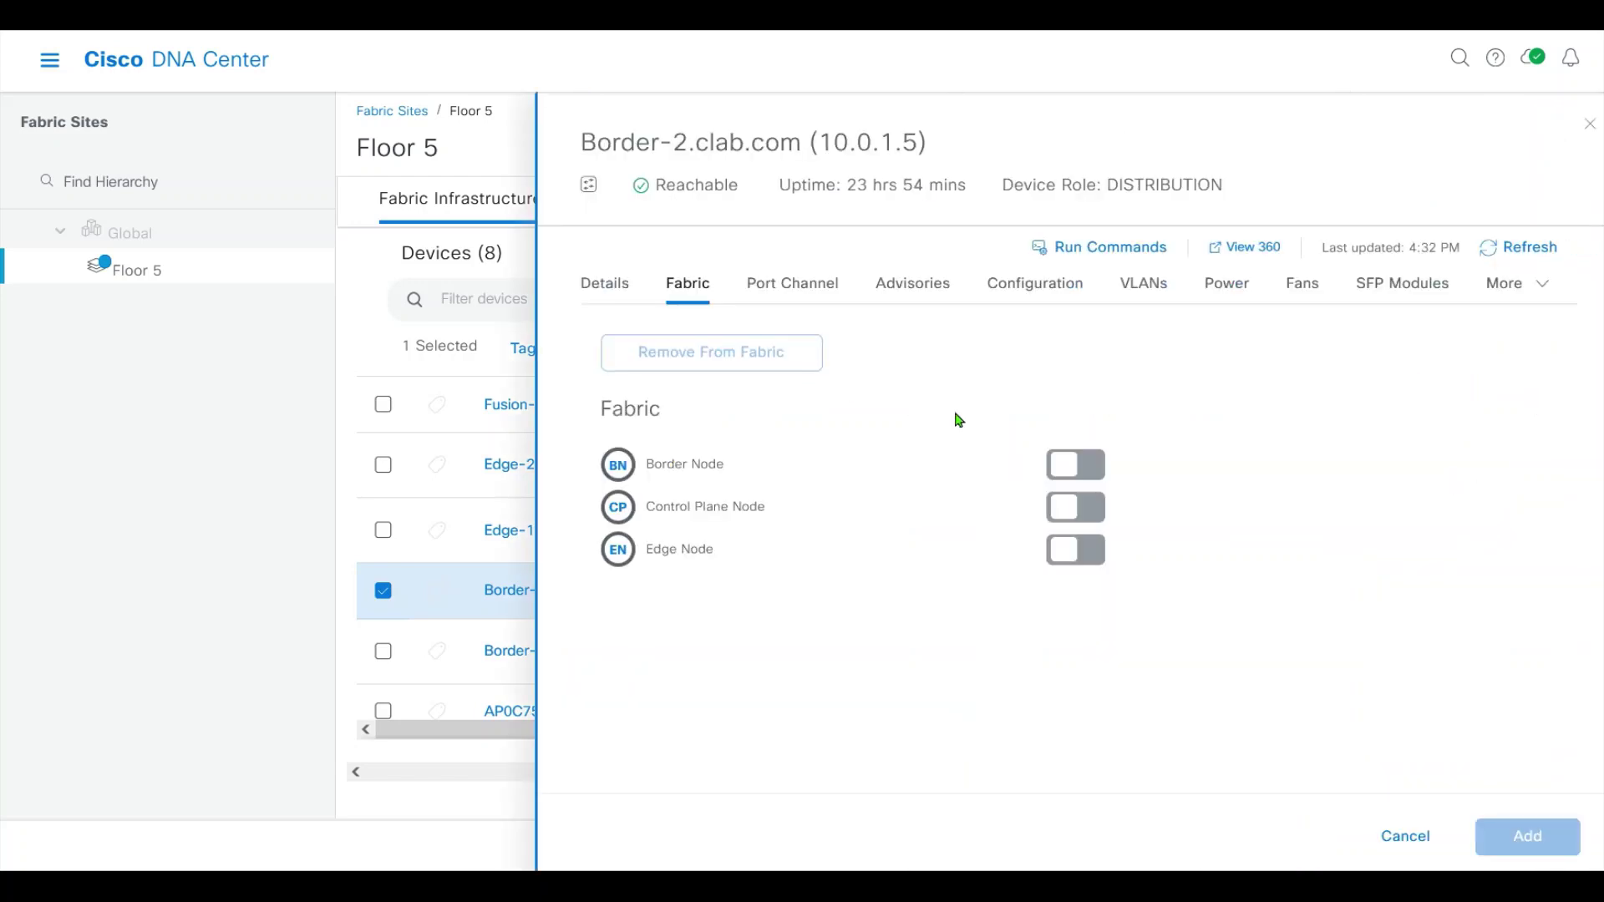
Step: Turn on the Border Node role for Border-2 and bring up its Layer 2 Handoff networks
left_click(1074, 465)
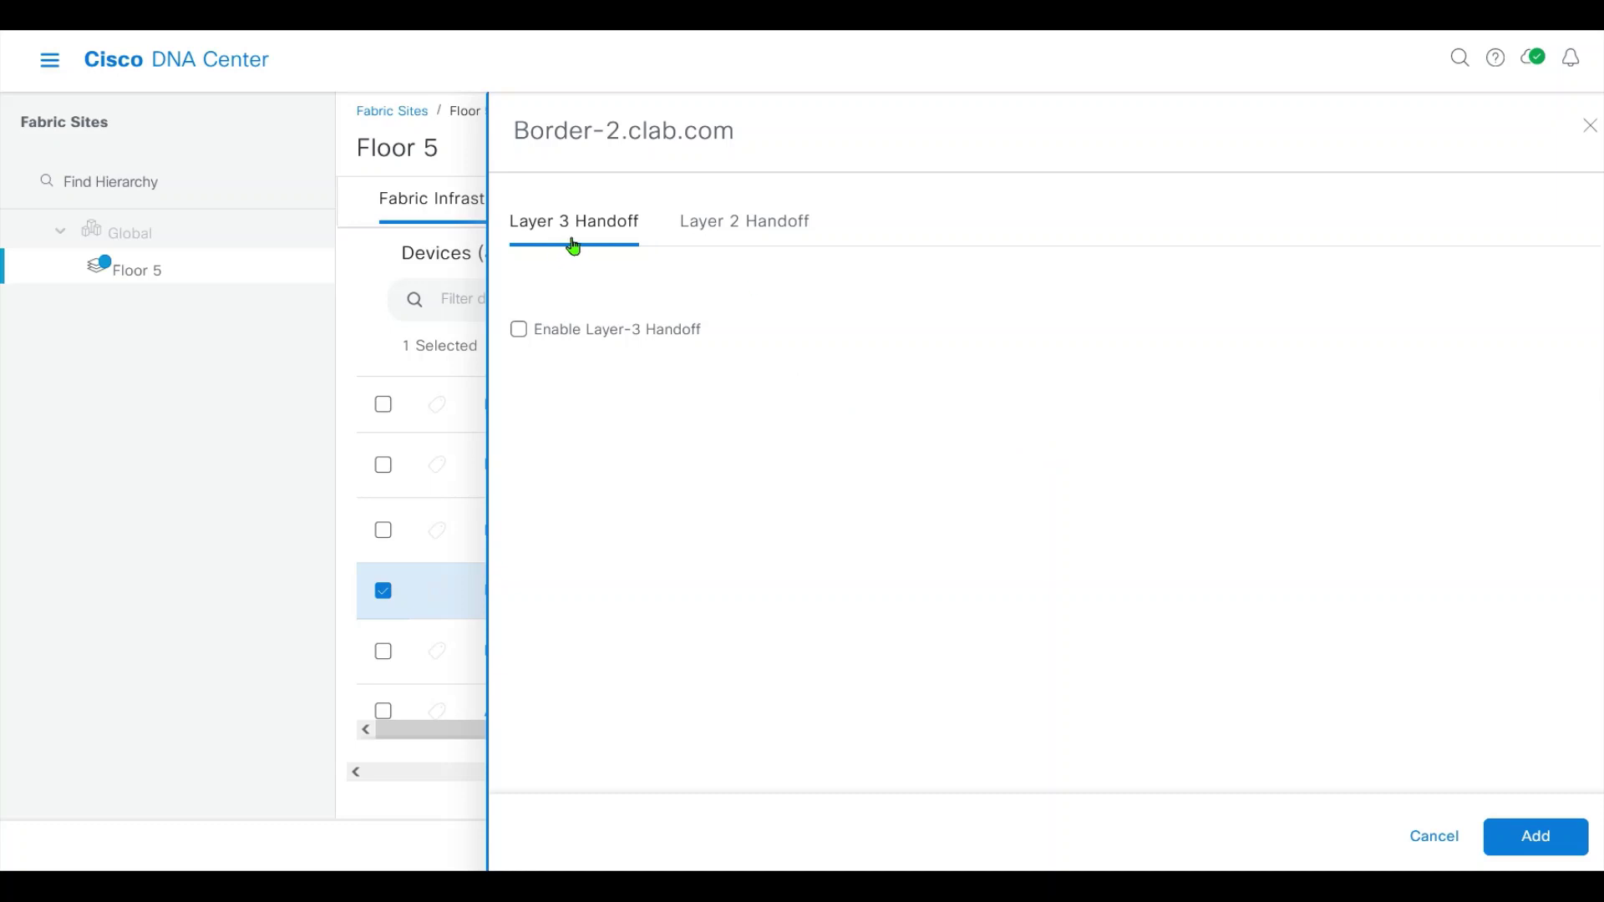
left_click(754, 233)
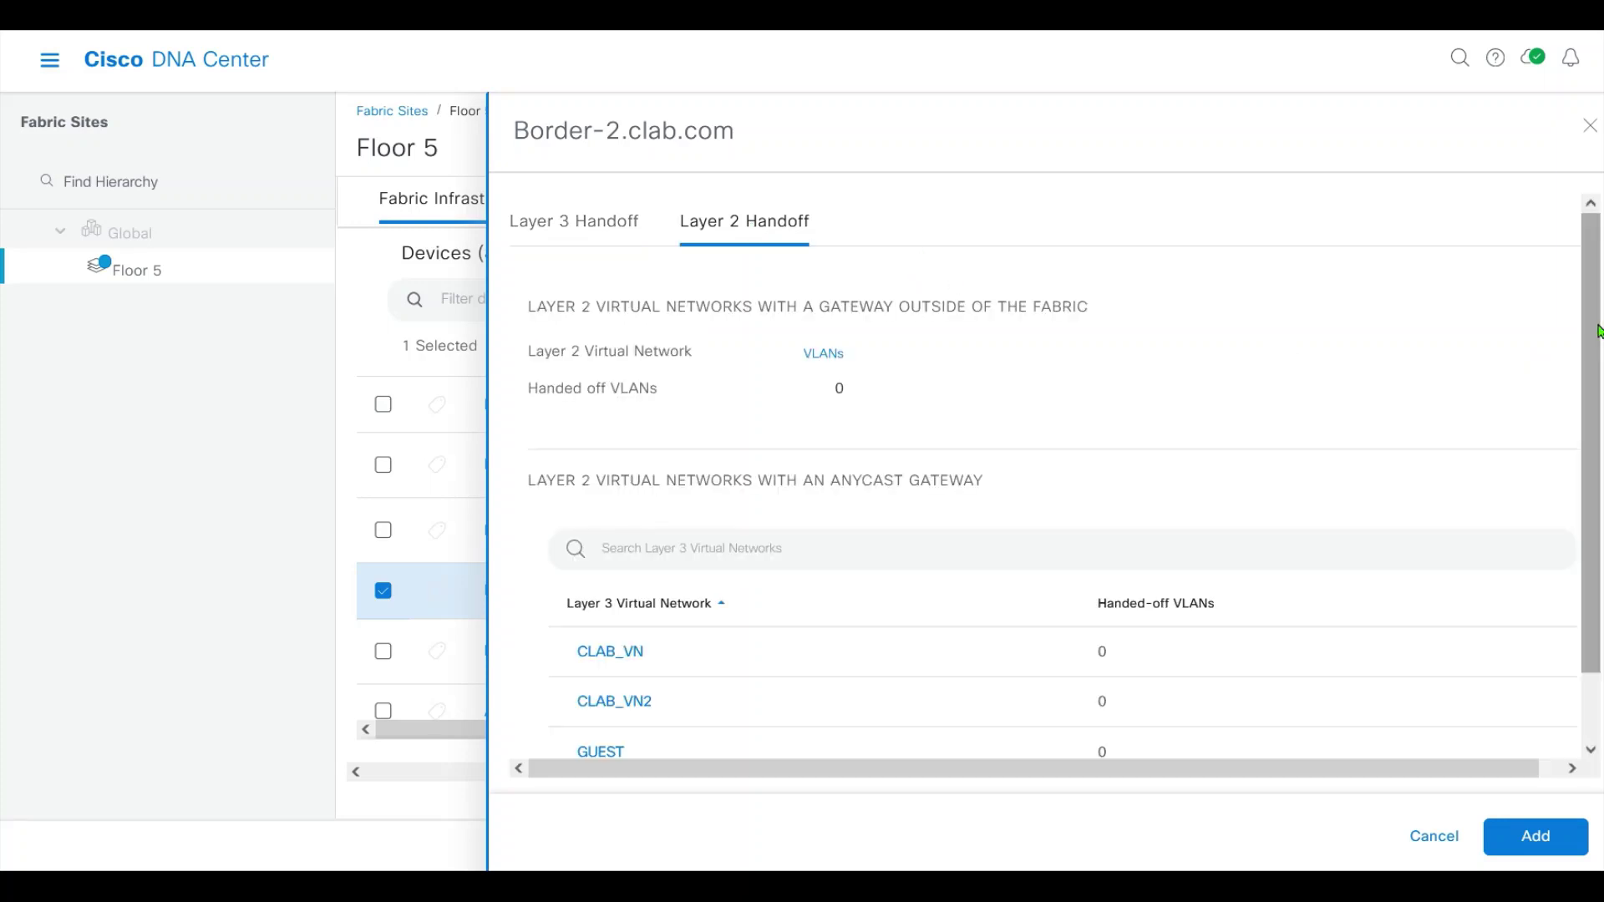
left_click_drag(1597, 329, 1593, 476)
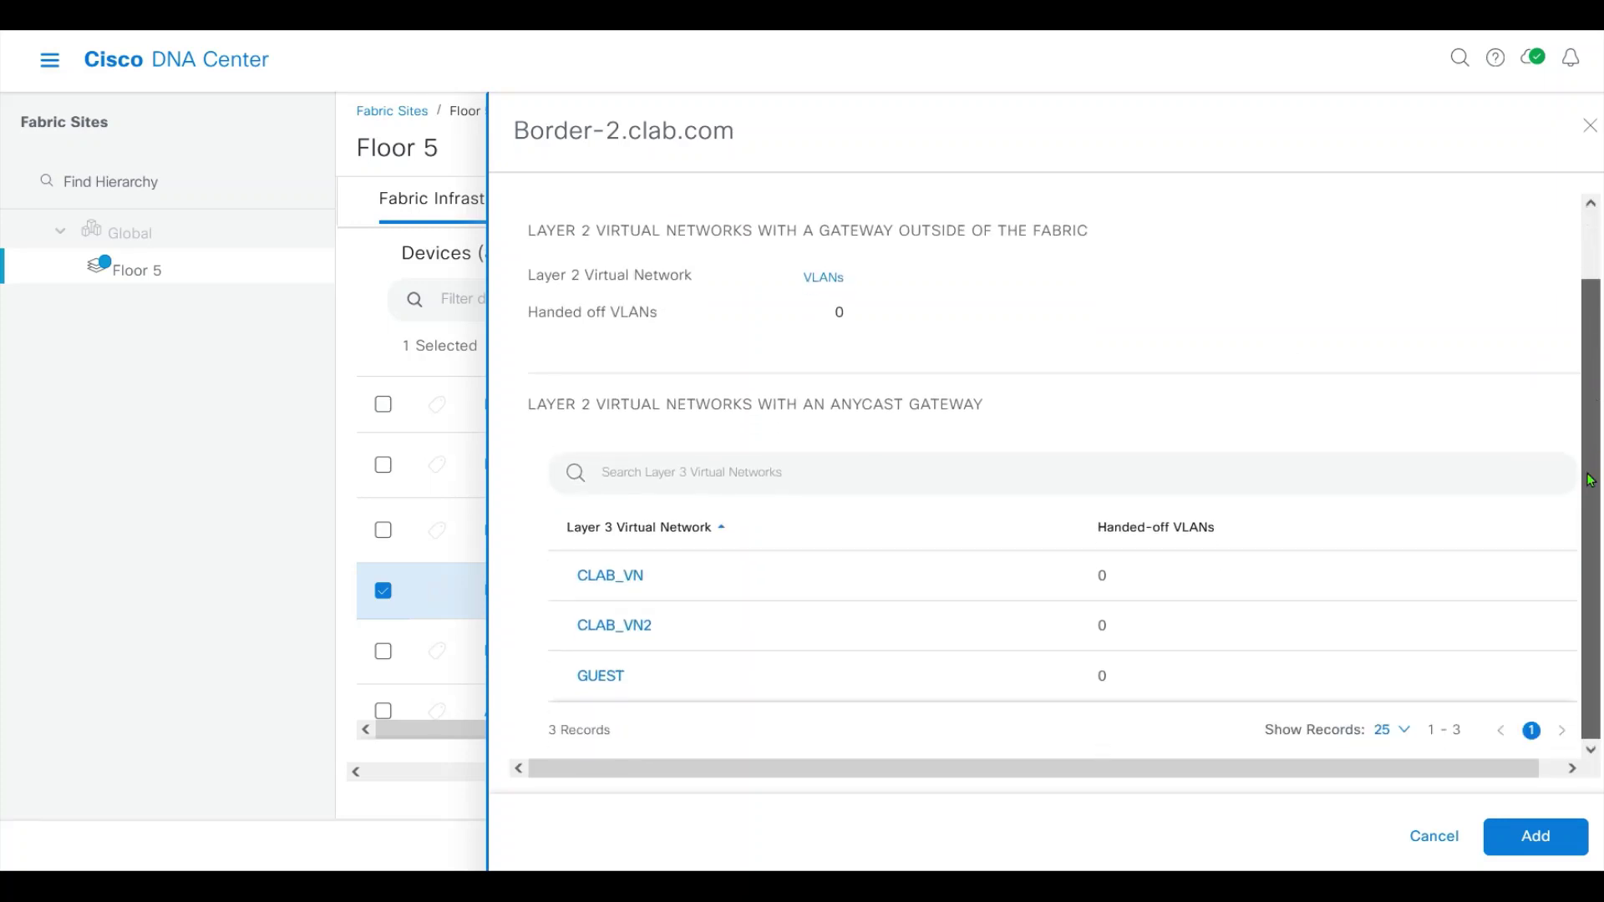
Step: For CLAB_VN2, choose interface GigabitEthernet1/0/48 with description 'L2 handoff to traditional'
left_click(627, 633)
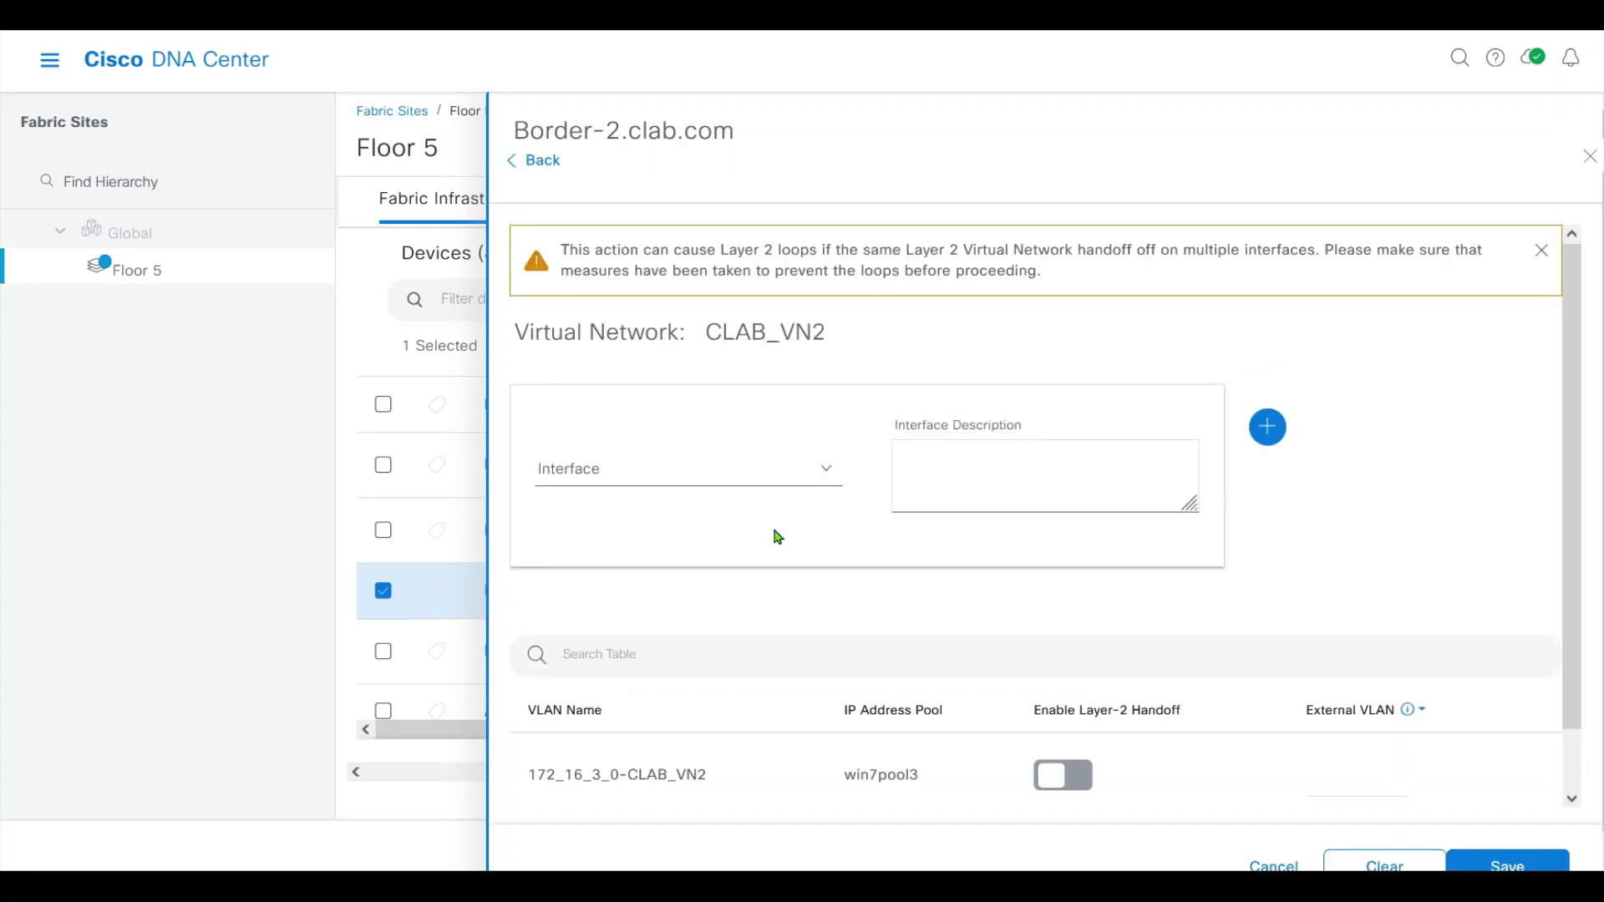
left_click(820, 478)
left_click_drag(827, 575, 828, 698)
left_click(699, 694)
left_click(957, 484)
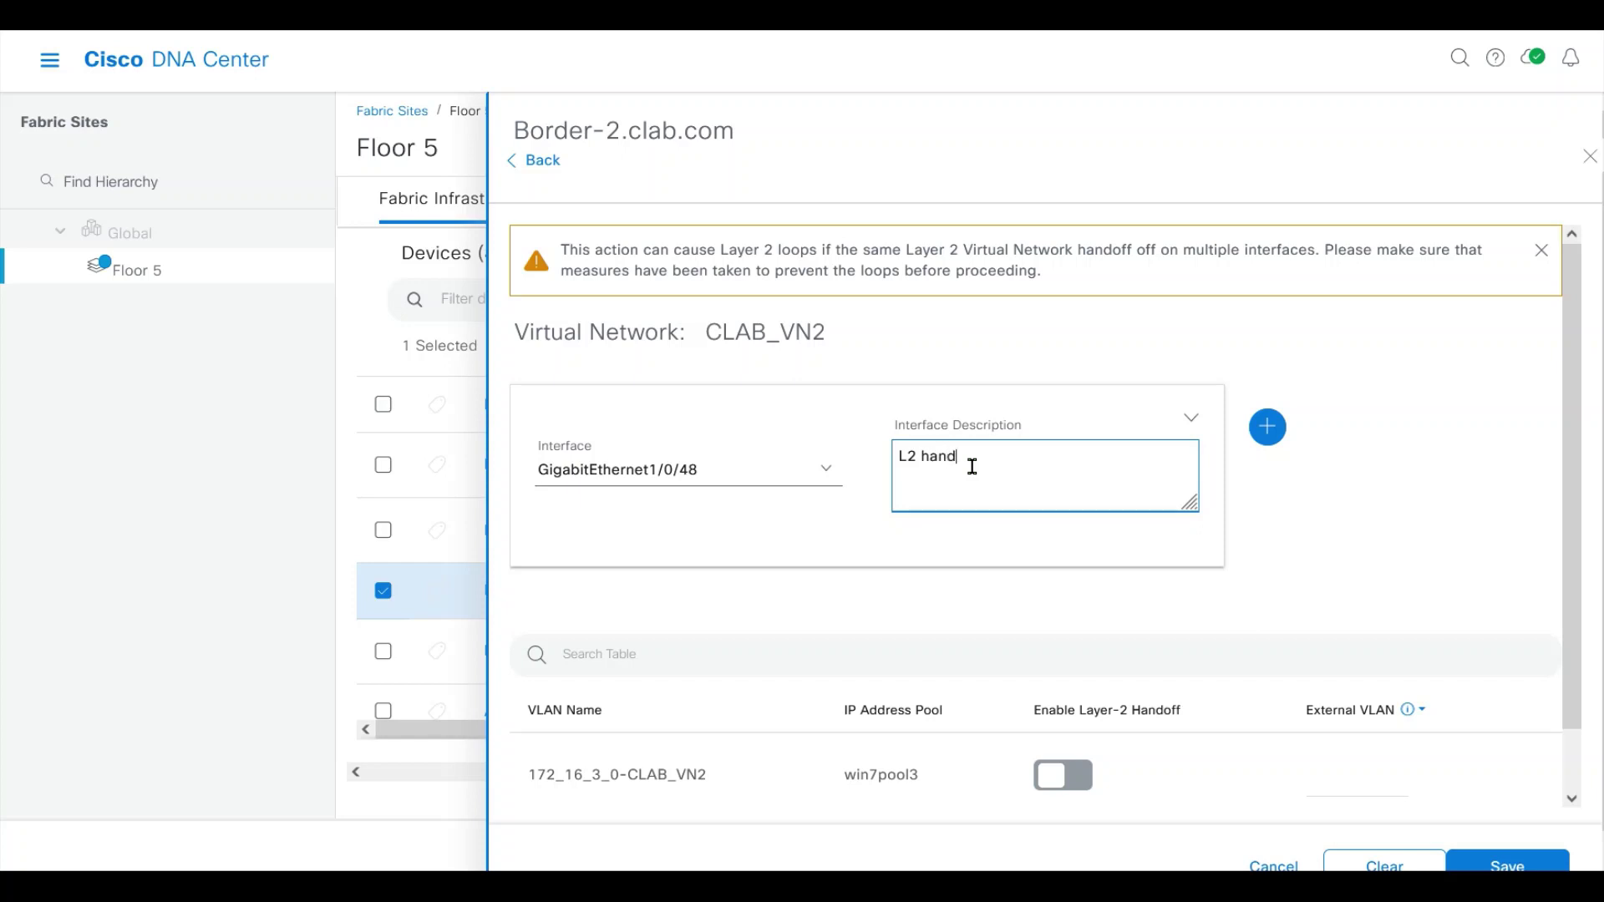
type("L2 handoff to tranditional switch")
right_click(1044, 452)
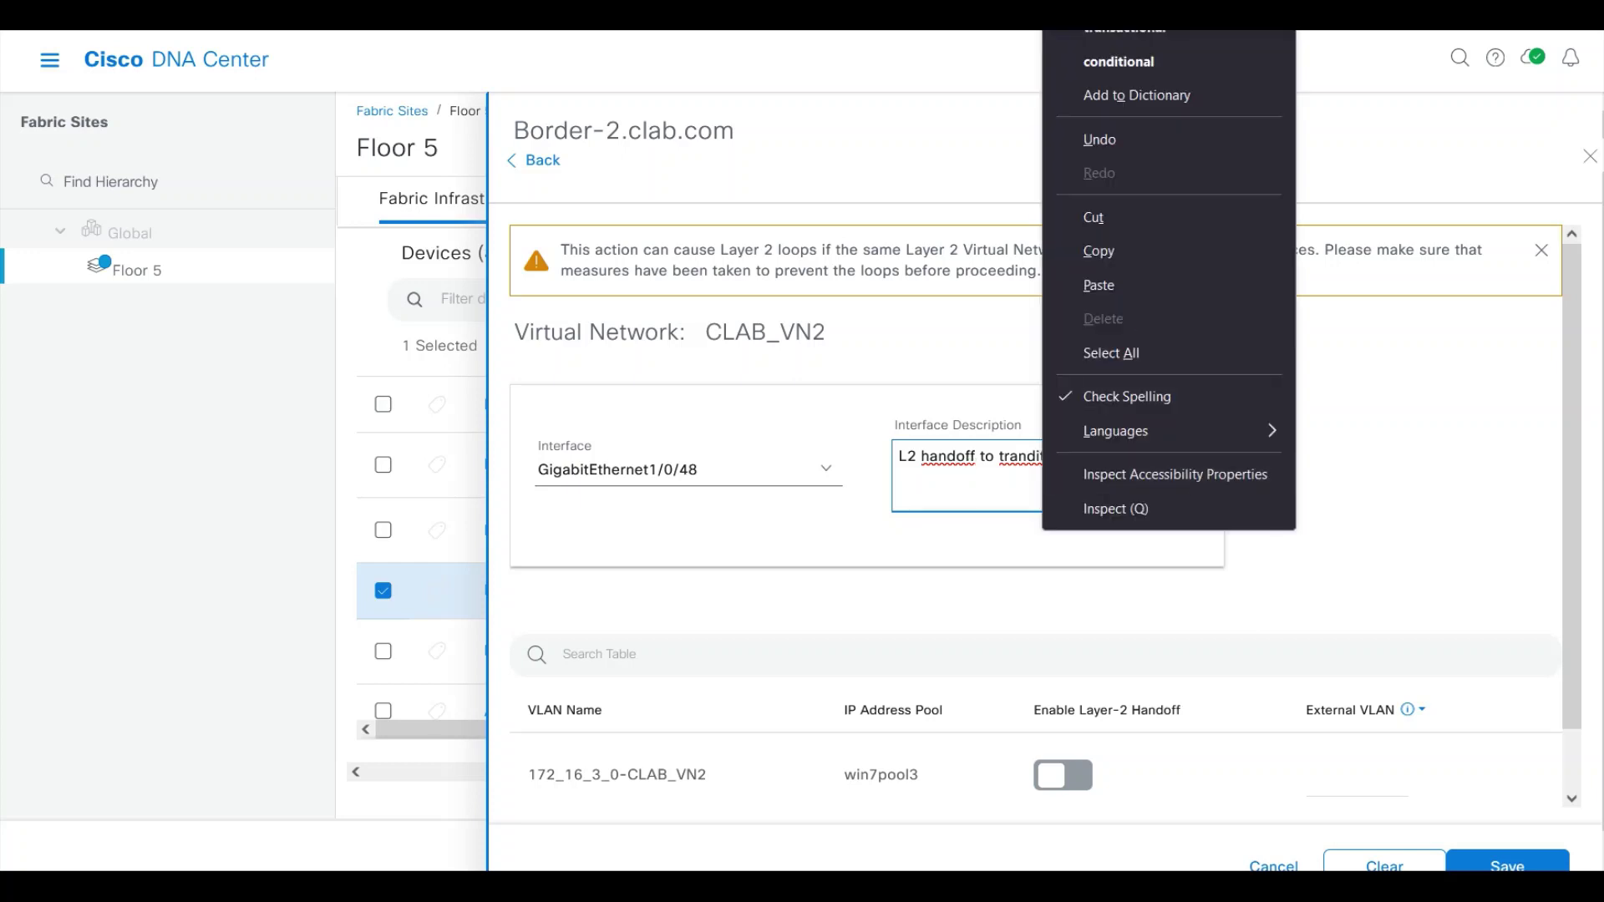
left_click(1120, 30)
left_click(1275, 523)
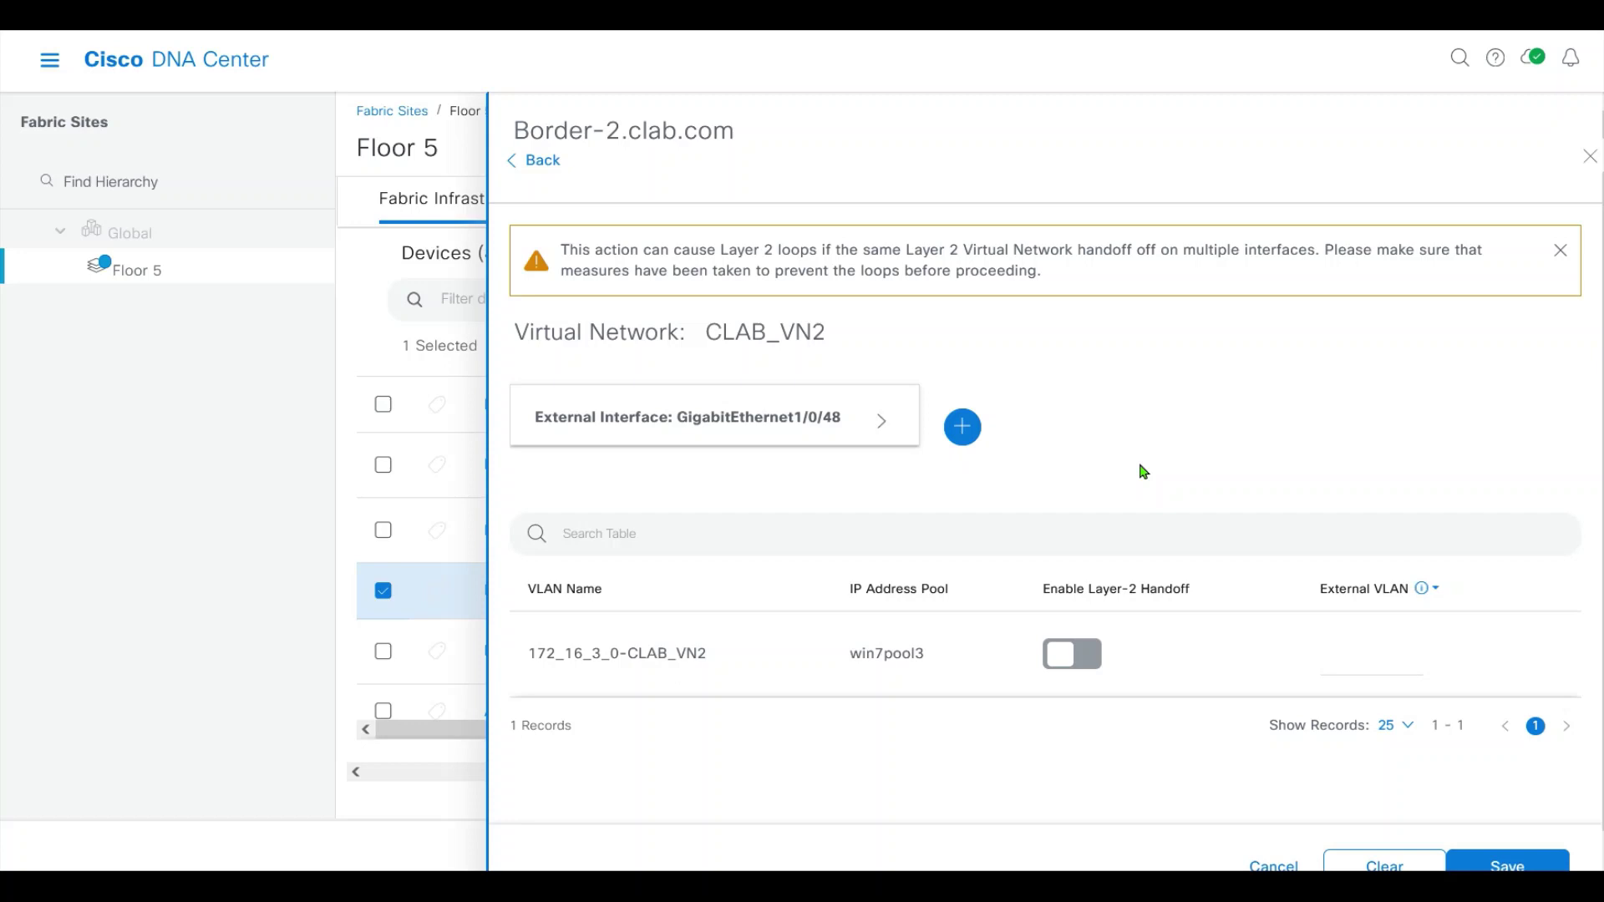
Step: Enable Layer-2 Handoff for 172_16_3_0-CLAB_VN2 with external VLAN 999 and save
left_click(866, 427)
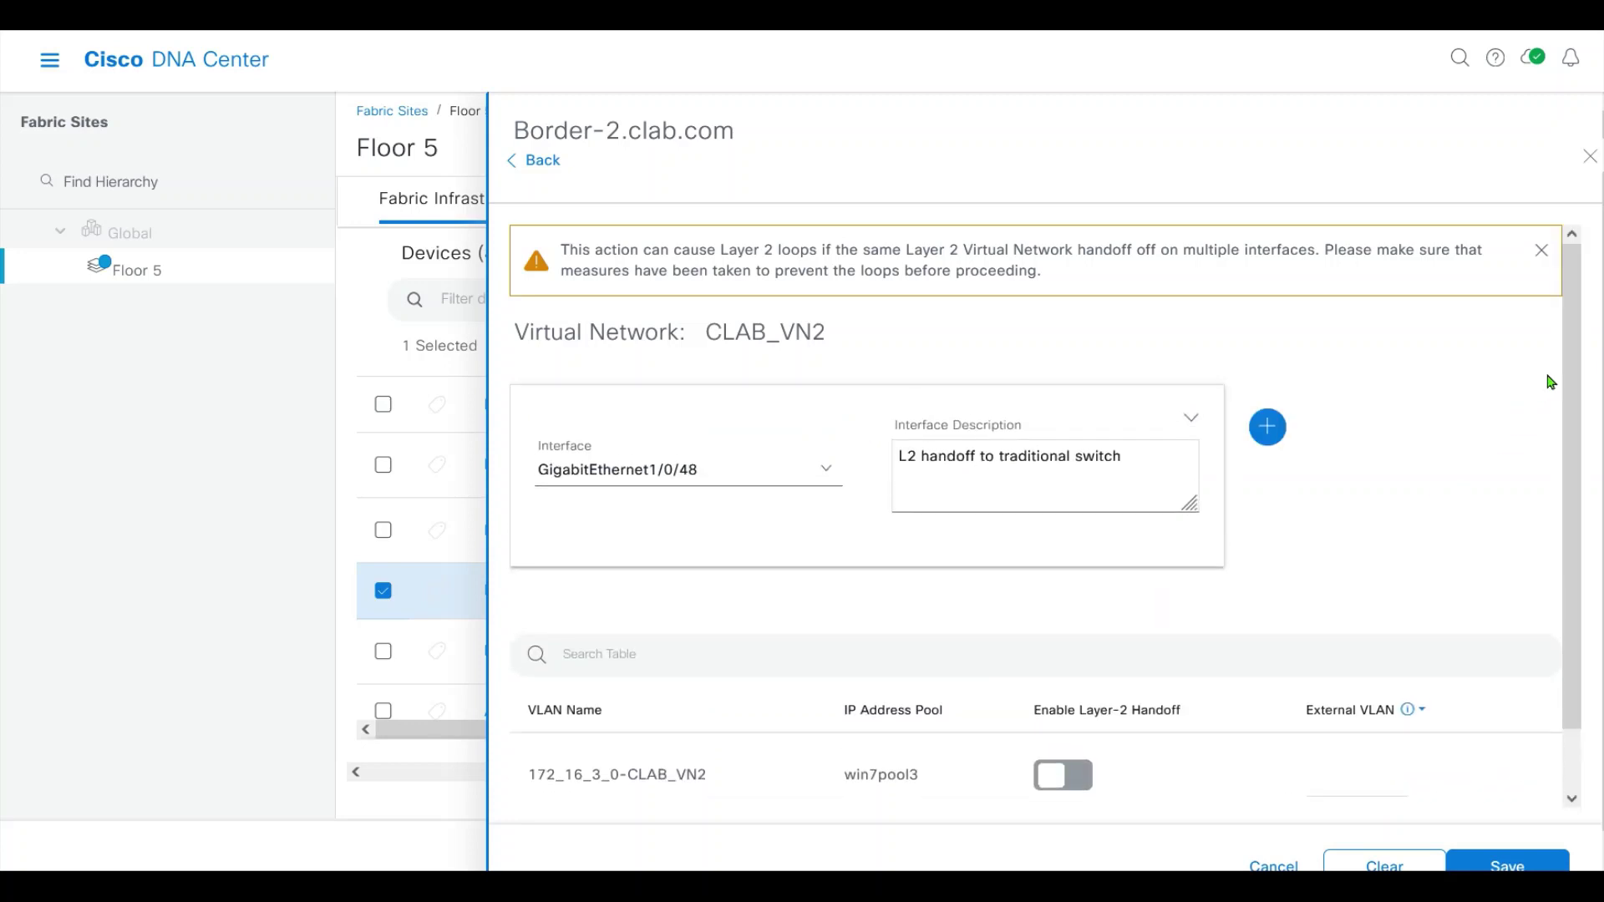
scroll(1575, 361, "down", 1)
left_click(1062, 707)
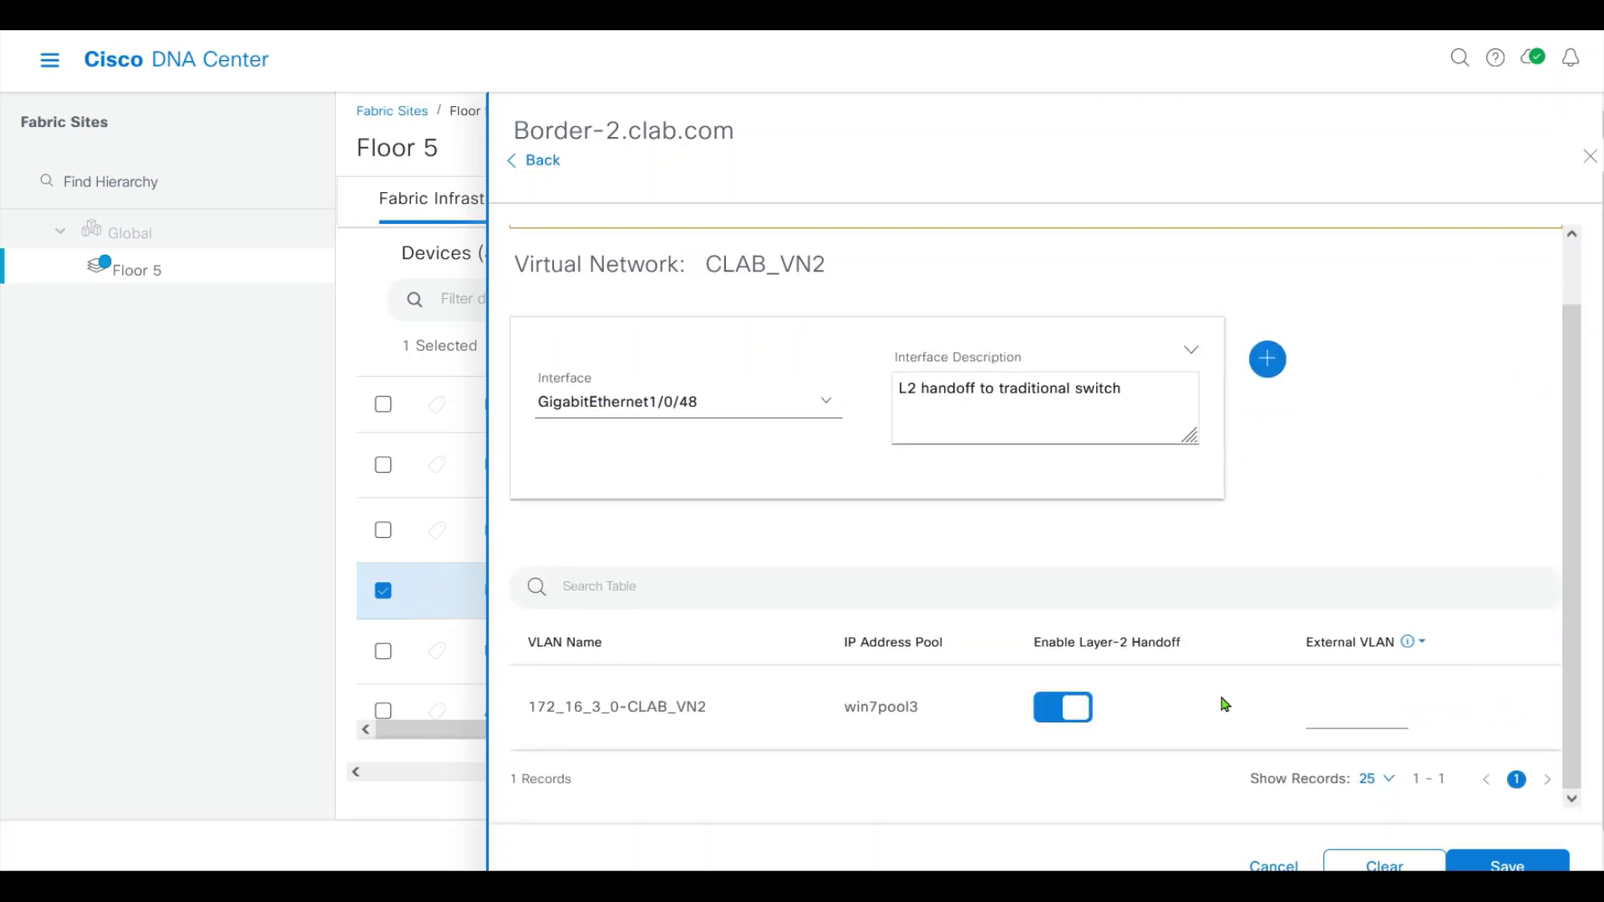
left_click(1344, 716)
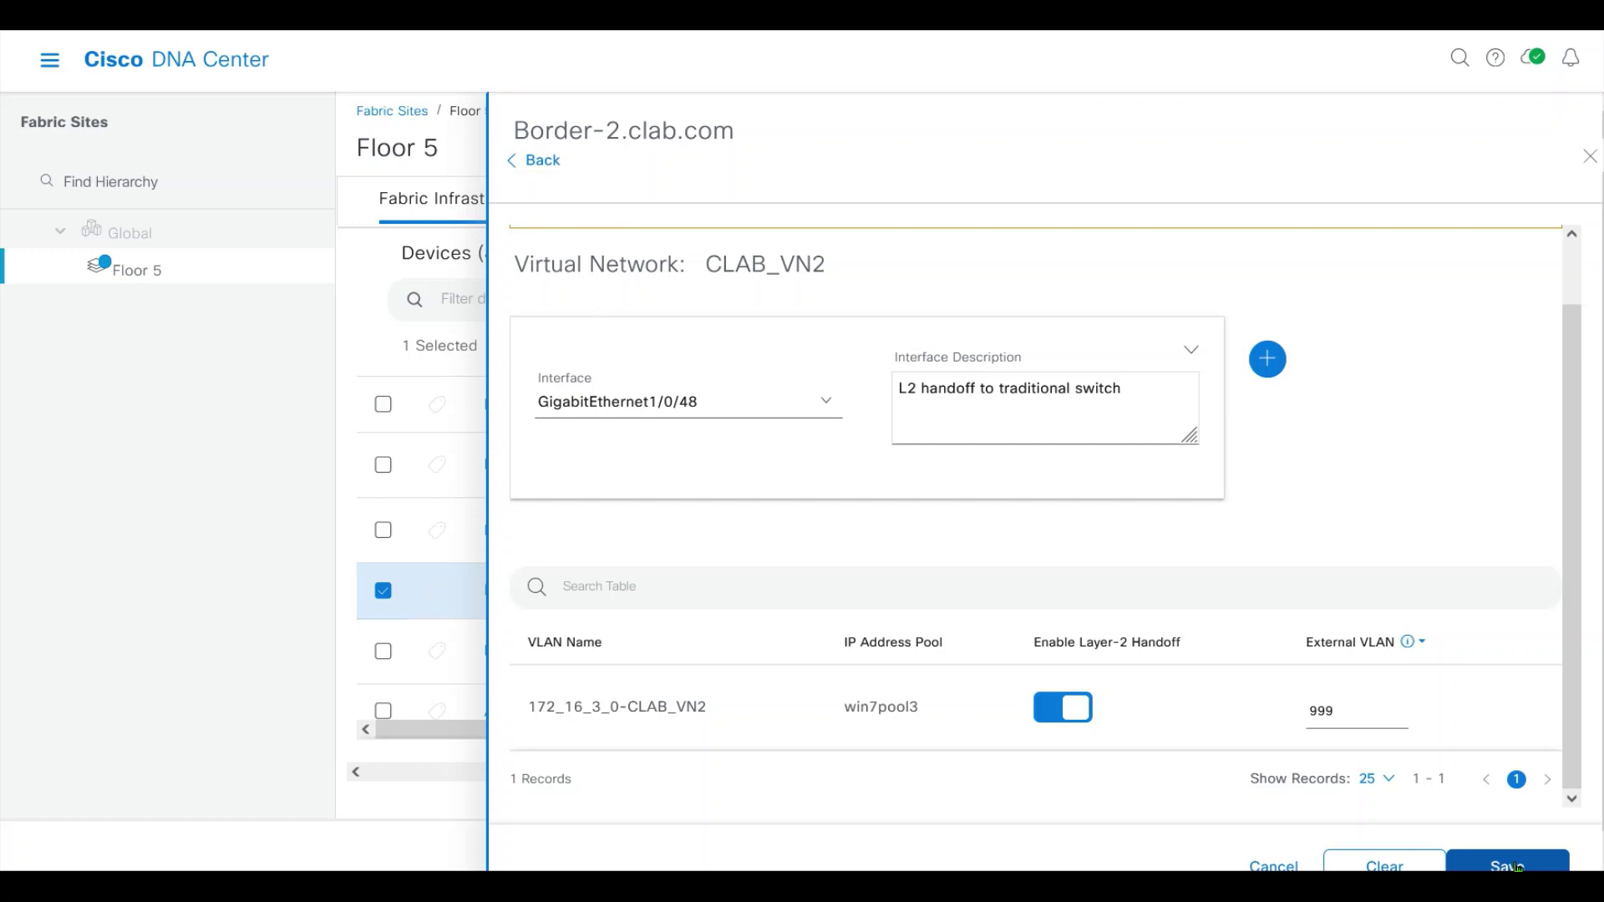
left_click(1518, 868)
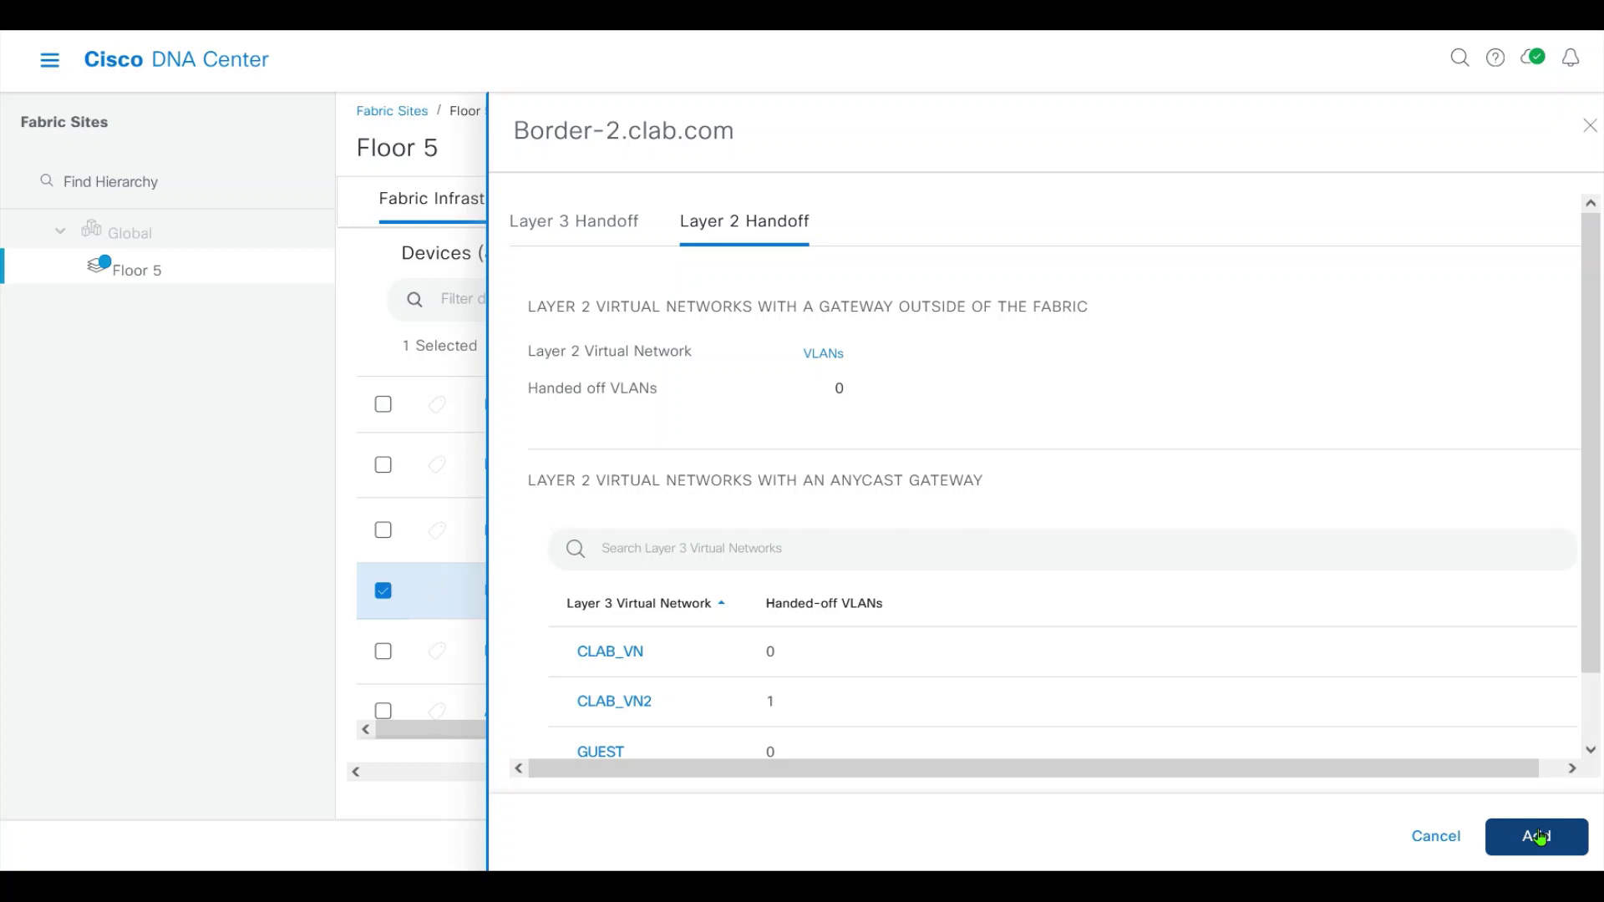
Step: Close the Layer 2 Handoff panel and add the border node changes to Border-2
left_click(1541, 838)
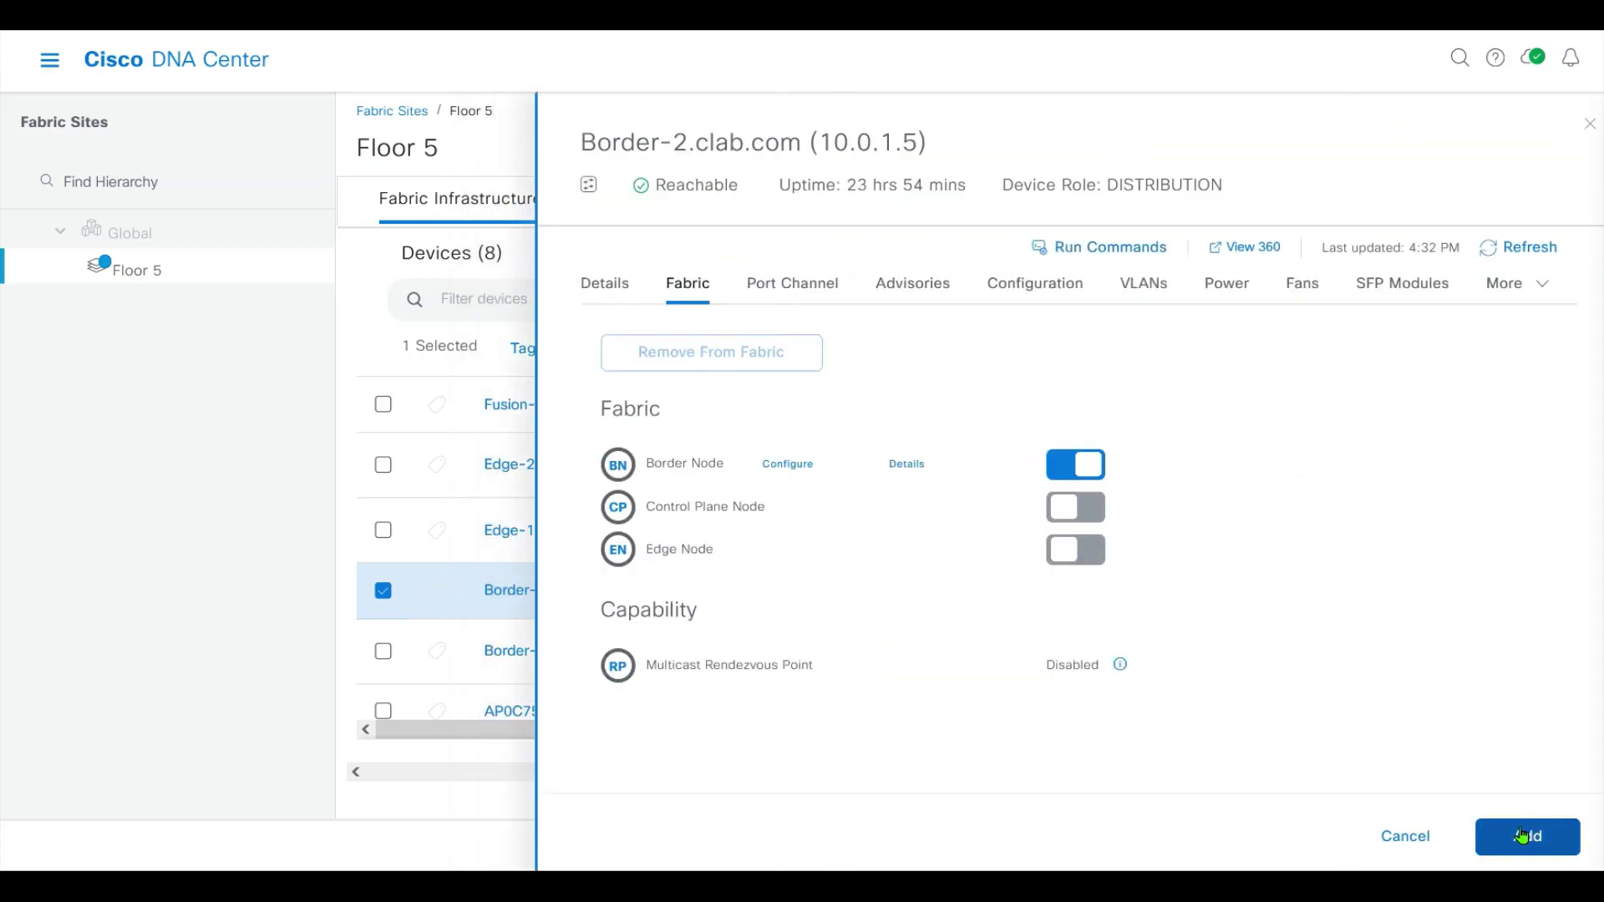
left_click(1522, 838)
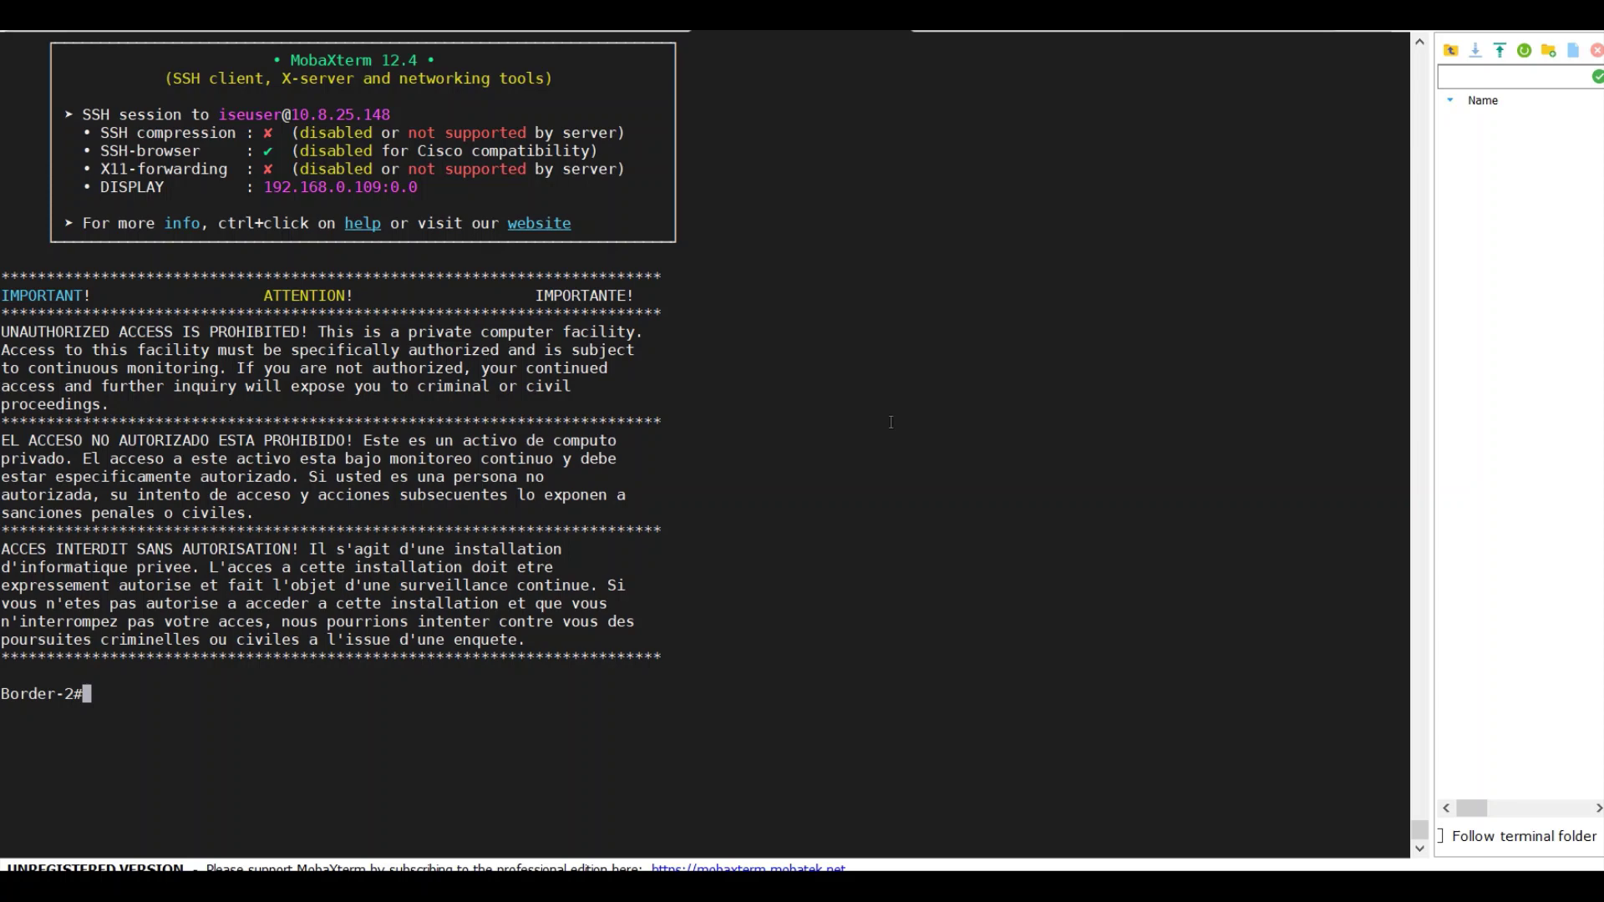
Step: Show the running config of GigabitEthernet1/0/48 and mark its trunk configuration lines
type("show run int g1/0")
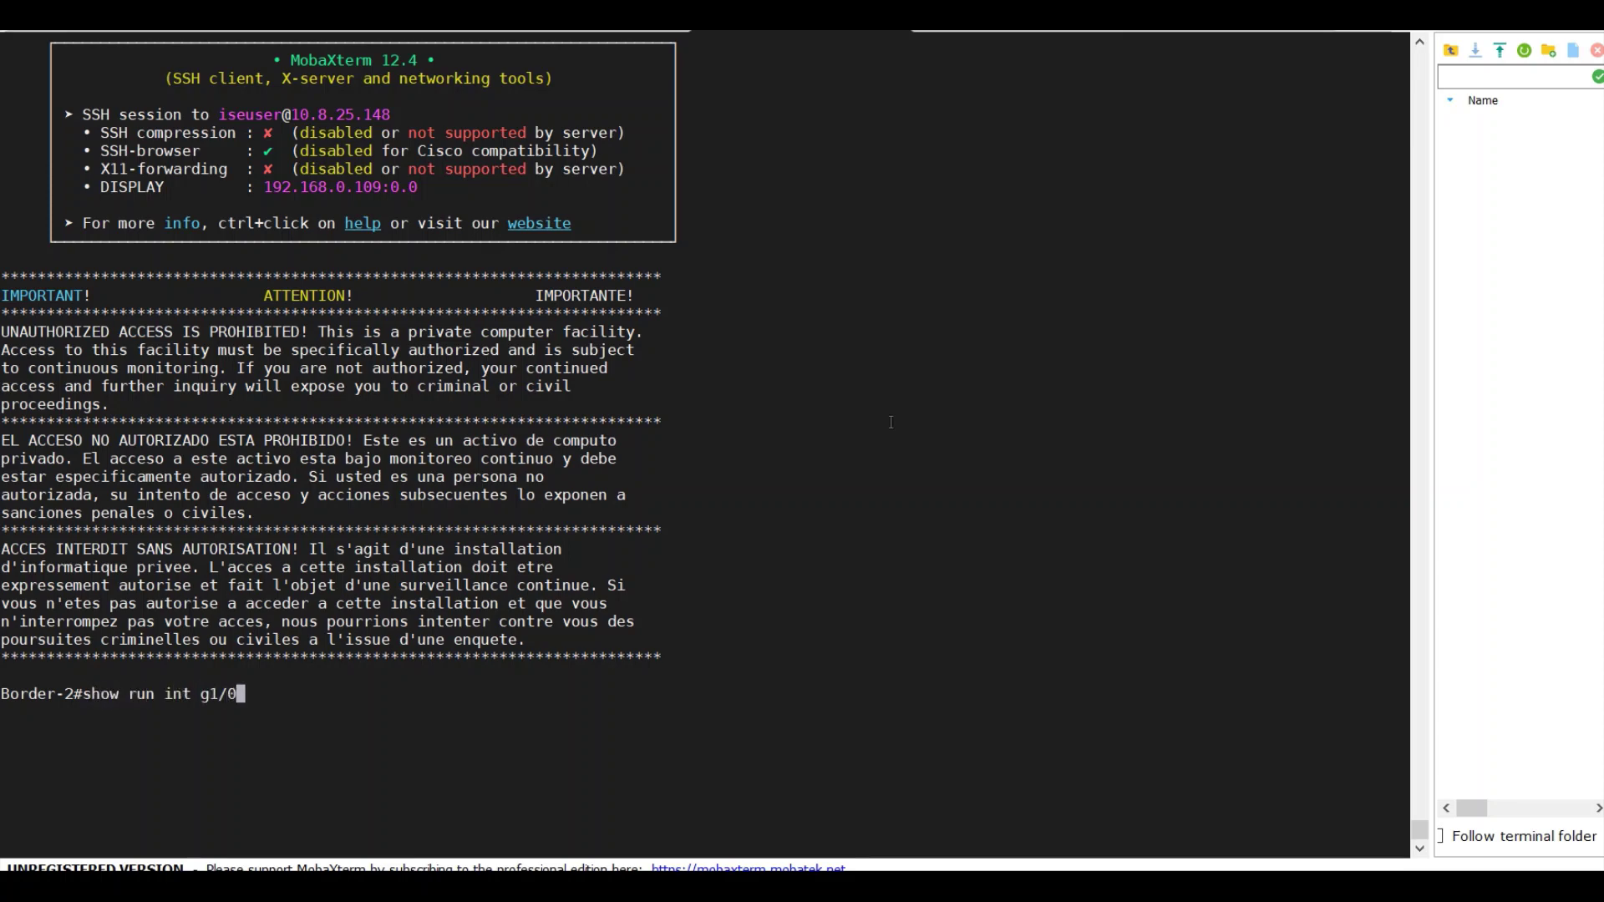
type("/48")
key("Return")
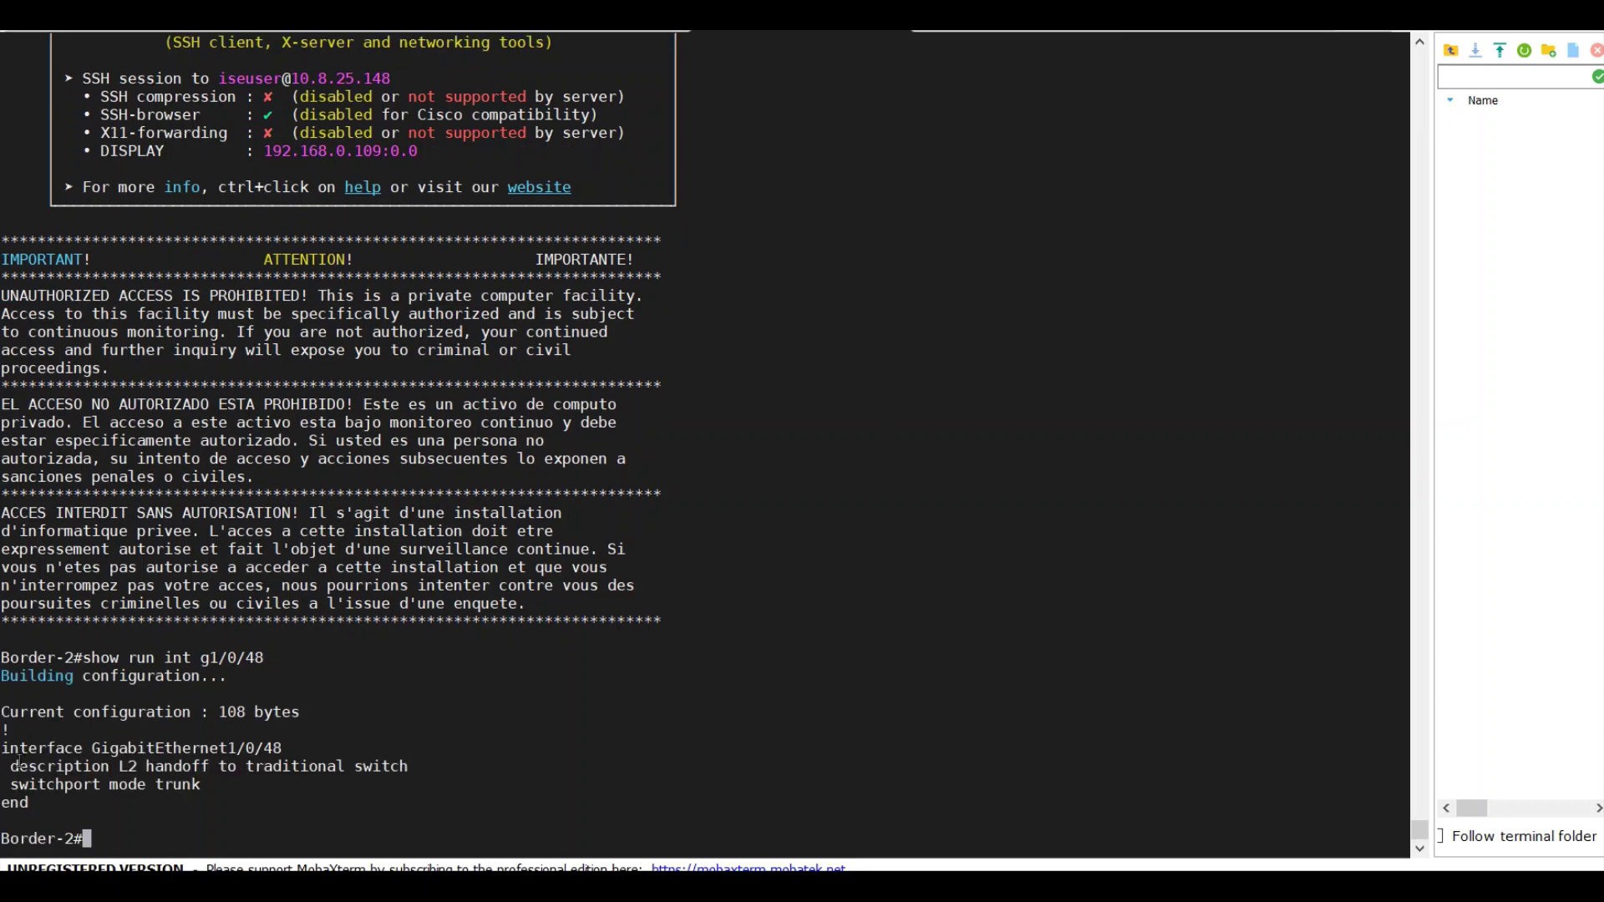
left_click_drag(33, 756, 208, 788)
left_click(213, 785)
Step: List Border-2's VLANs with show vlan bri and mark the VLAN 999 line
type("show vlan bri")
key("Return")
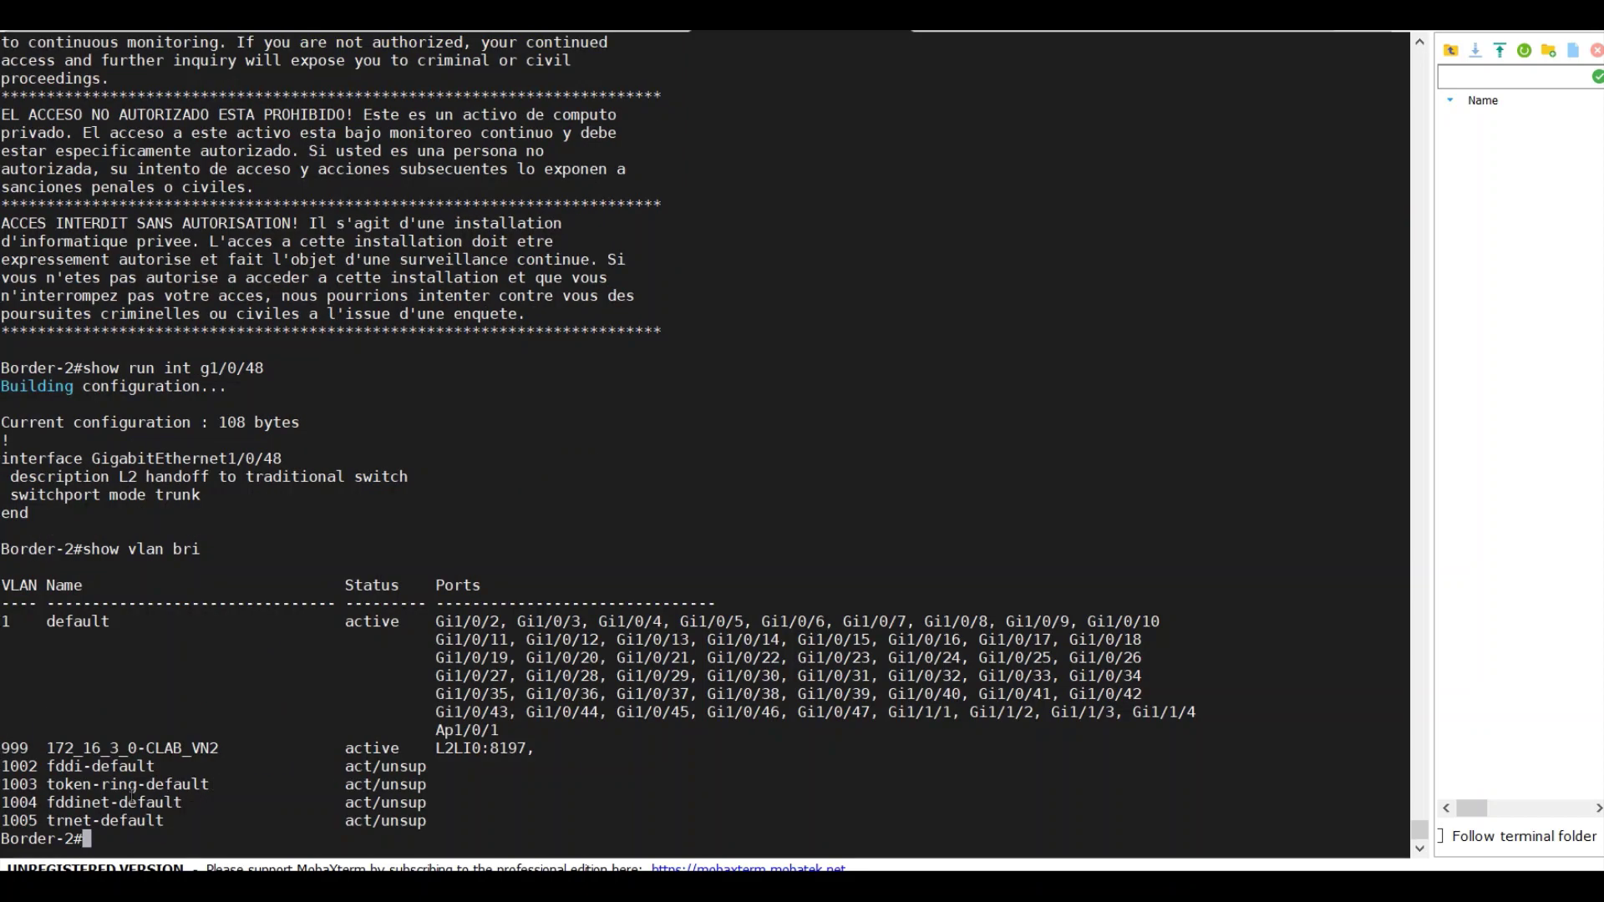
triple_click(63, 748)
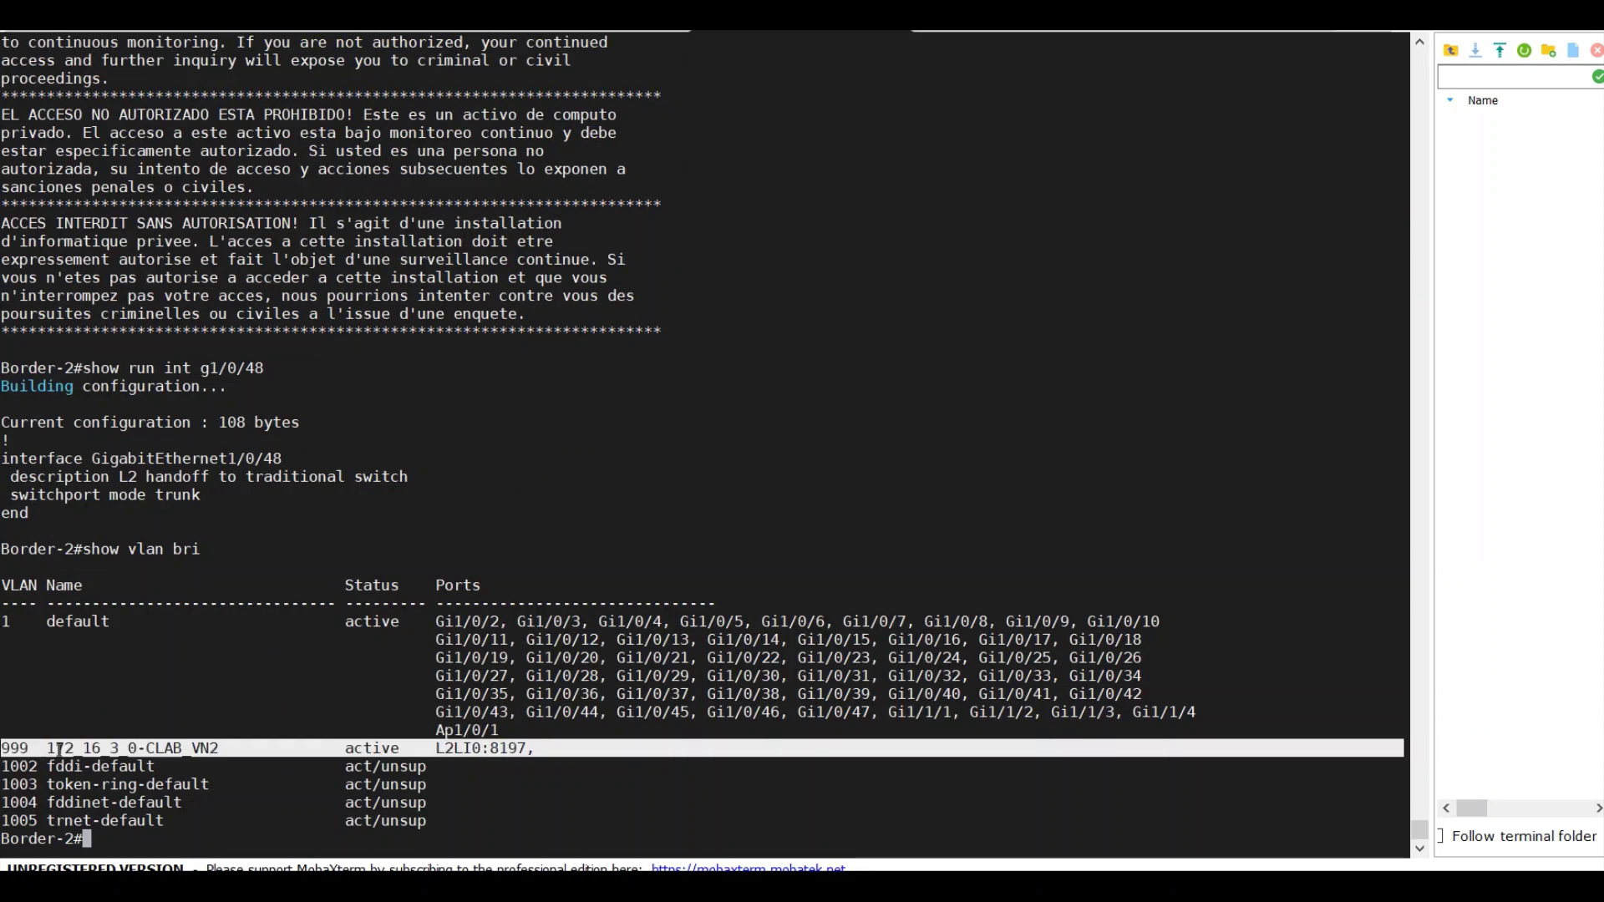
left_click(150, 766)
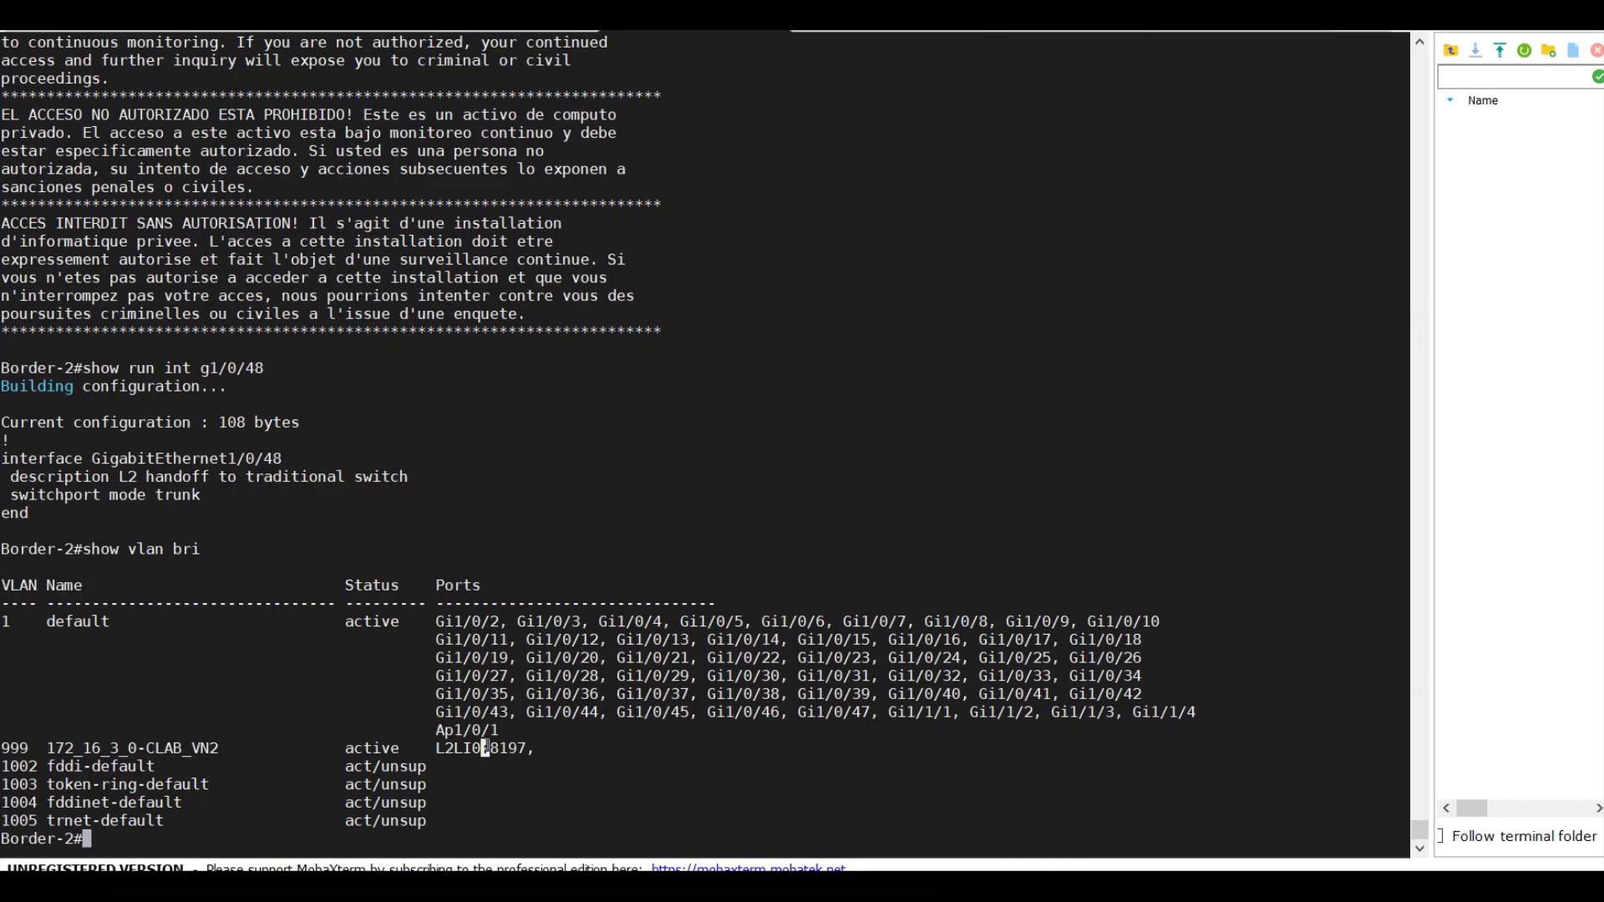
Step: Copy L2LI0:8197 and try show run int with it; the command is rejected as invalid
type("show run int g")
key("BackSpace")
key("BackSpace")
double_click(499, 748)
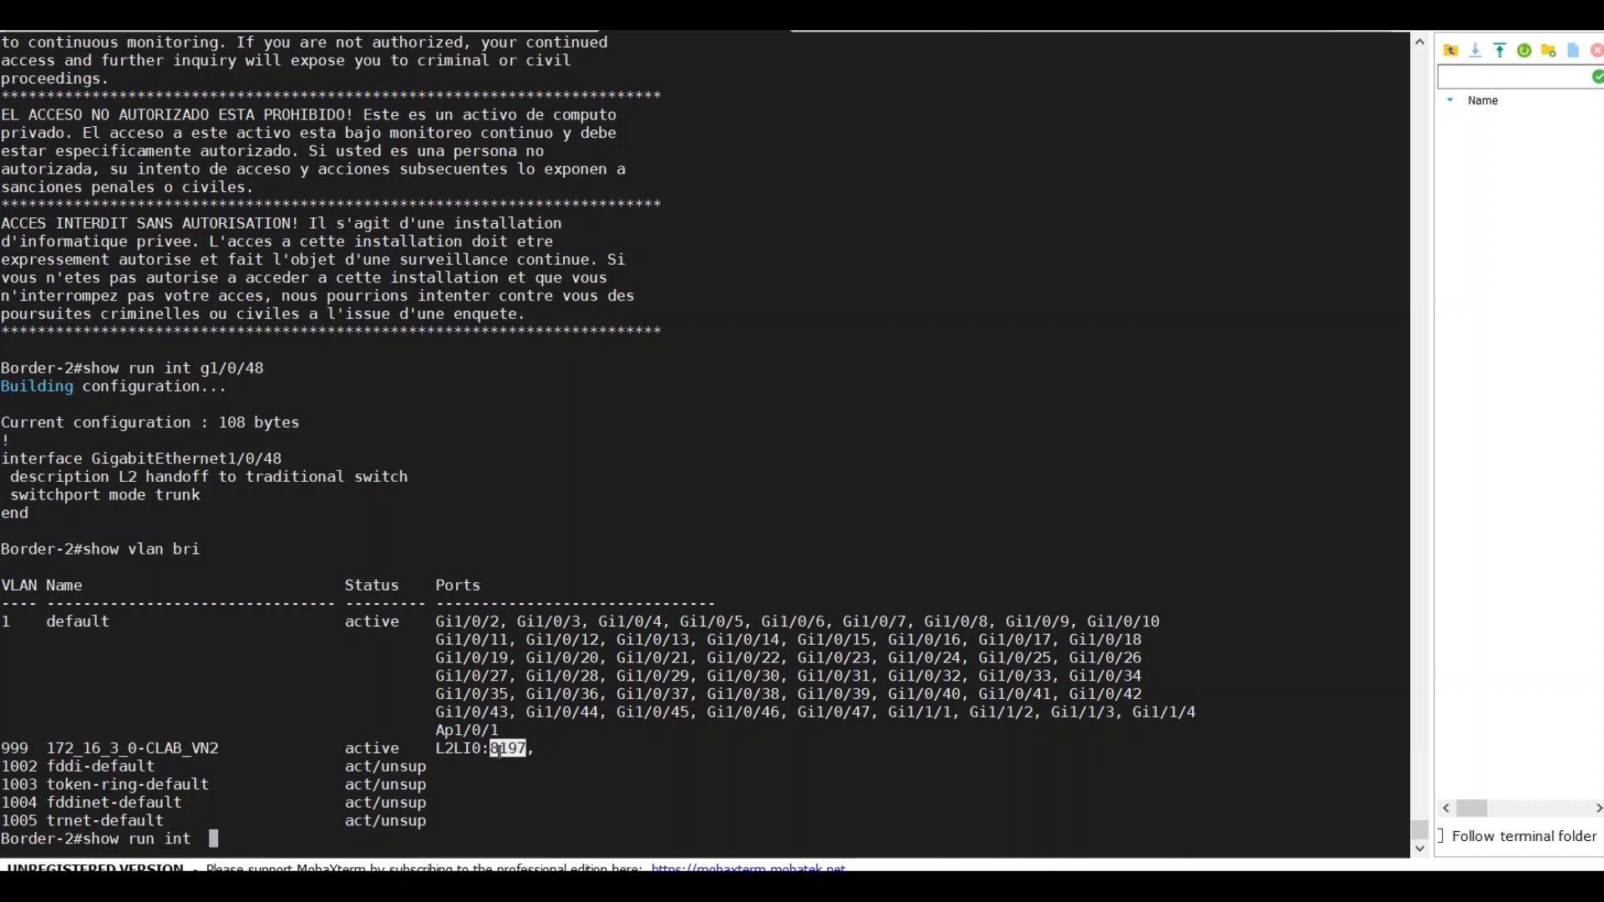
left_click_drag(434, 749, 525, 748)
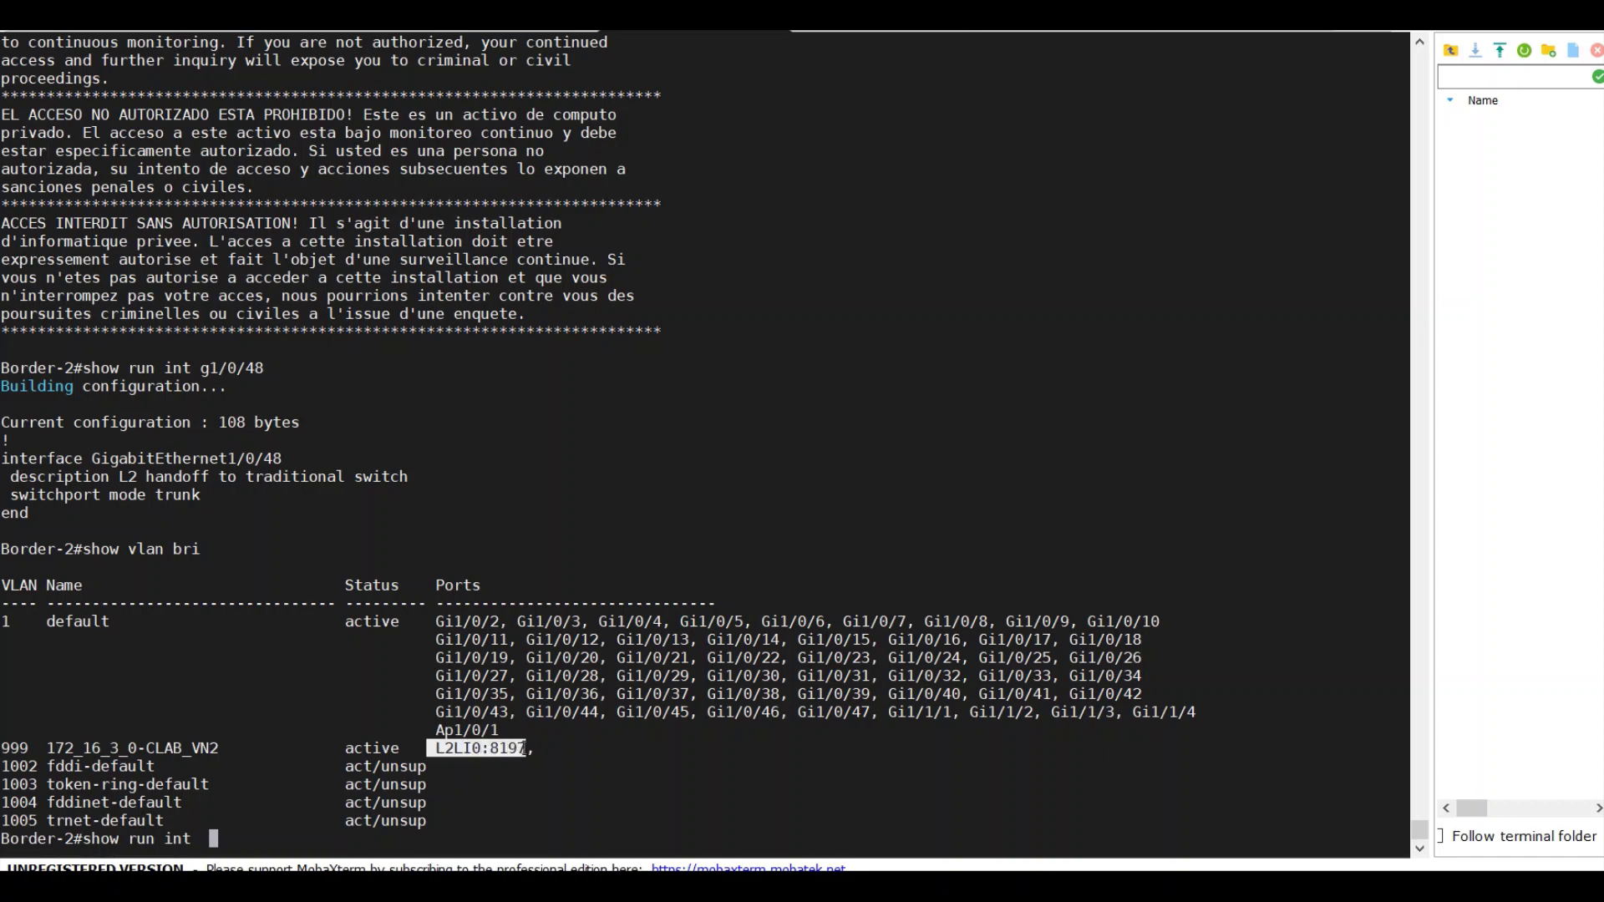
right_click(519, 749)
left_click(558, 263)
right_click(661, 769)
left_click(746, 349)
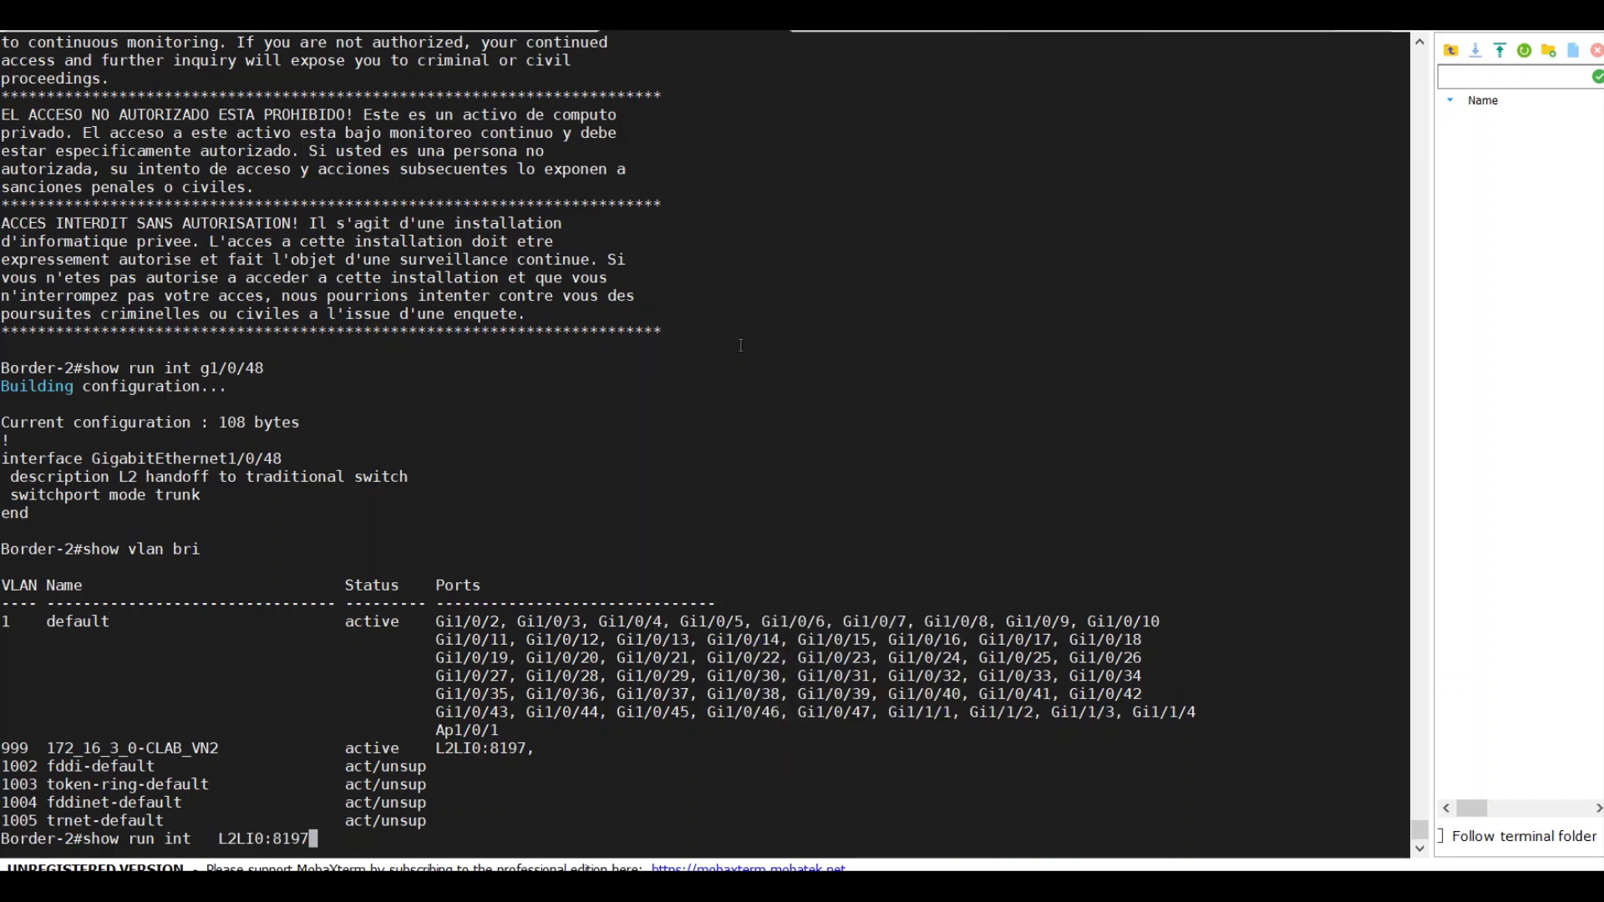
key("Return")
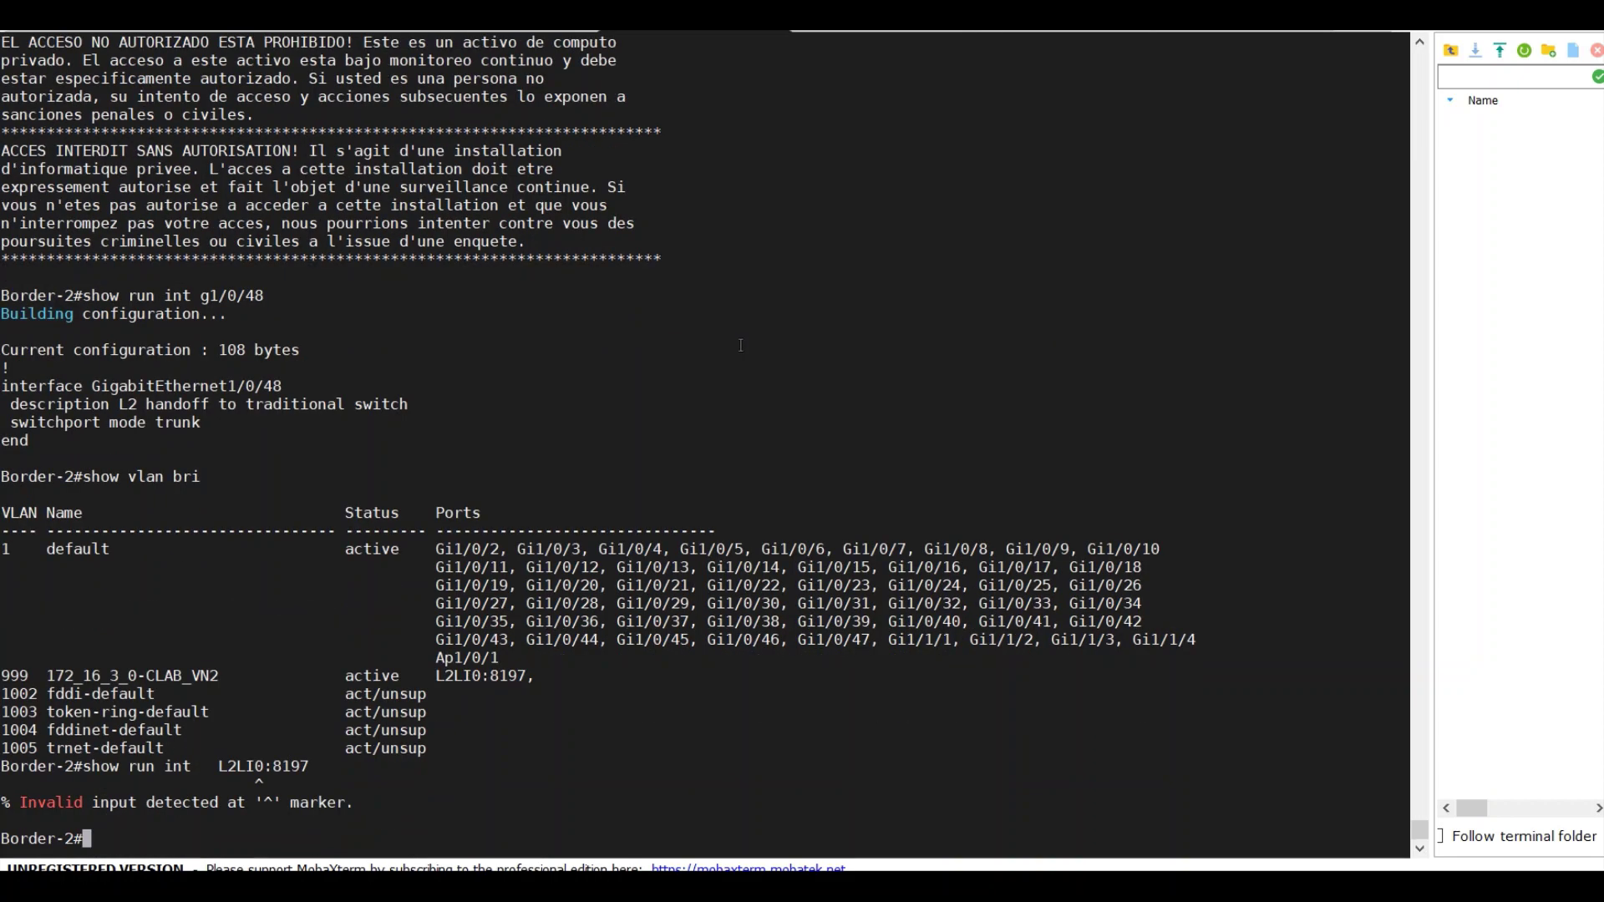
Step: Run show ip int bri with a section filter on the pasted L2LI0:8197 name
type("show run")
key("BackSpace")
key("BackSpace")
key("BackSpace")
key("BackSpace")
type("int bri")
key("BackSpace")
key("BackSpace")
key("BackSpace")
key("BackSpace")
key("BackSpace")
key("BackSpace")
key("BackSpace")
key("BackSpace")
type("ip int bri ")
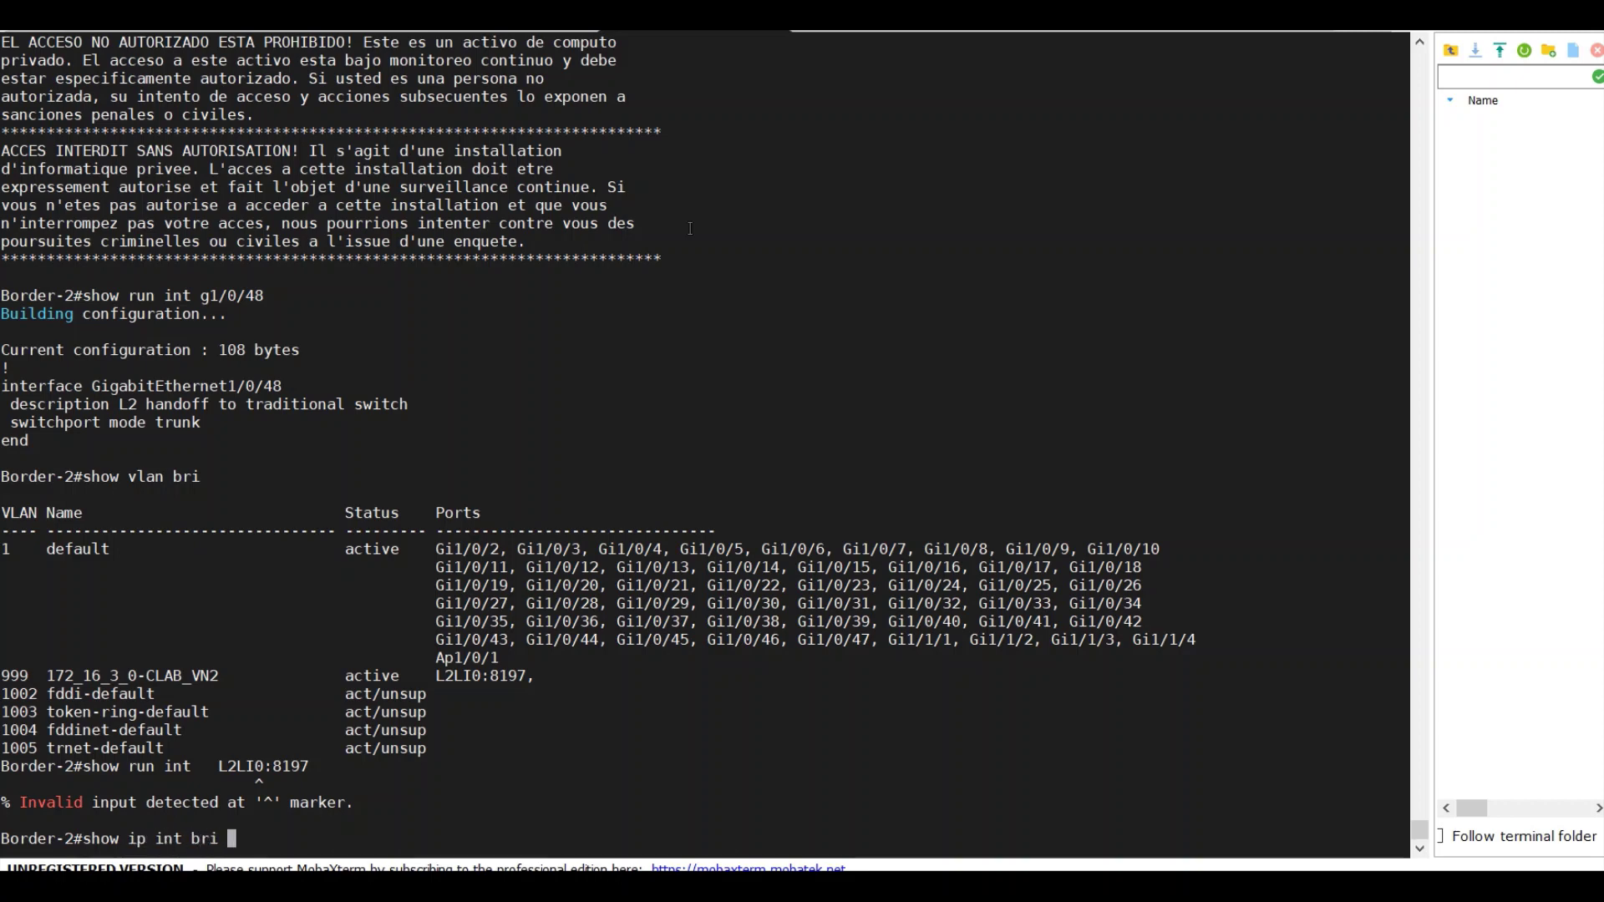
type("| s")
right_click(703, 311)
left_click(775, 390)
key("Return")
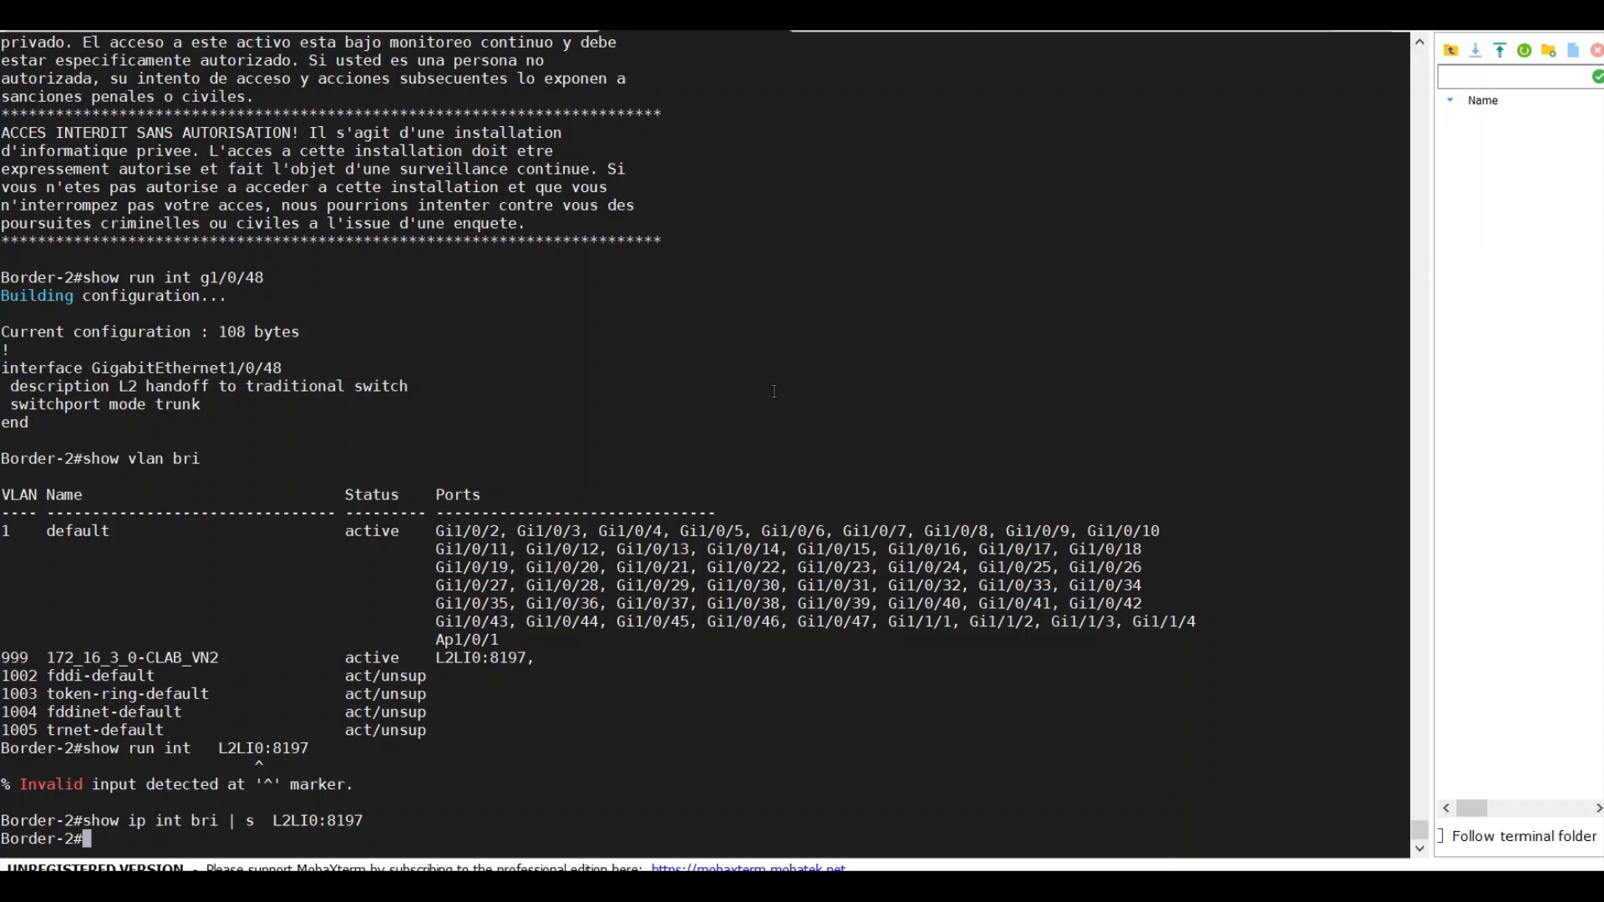
Step: Rerun the interface brief with an include filter instead of section
key("Up")
key("Left")
key("Left")
key("Left")
key("Left")
key("Left")
key("Left")
key("Left")
key("Left")
key("Left")
key("Left")
key("Left")
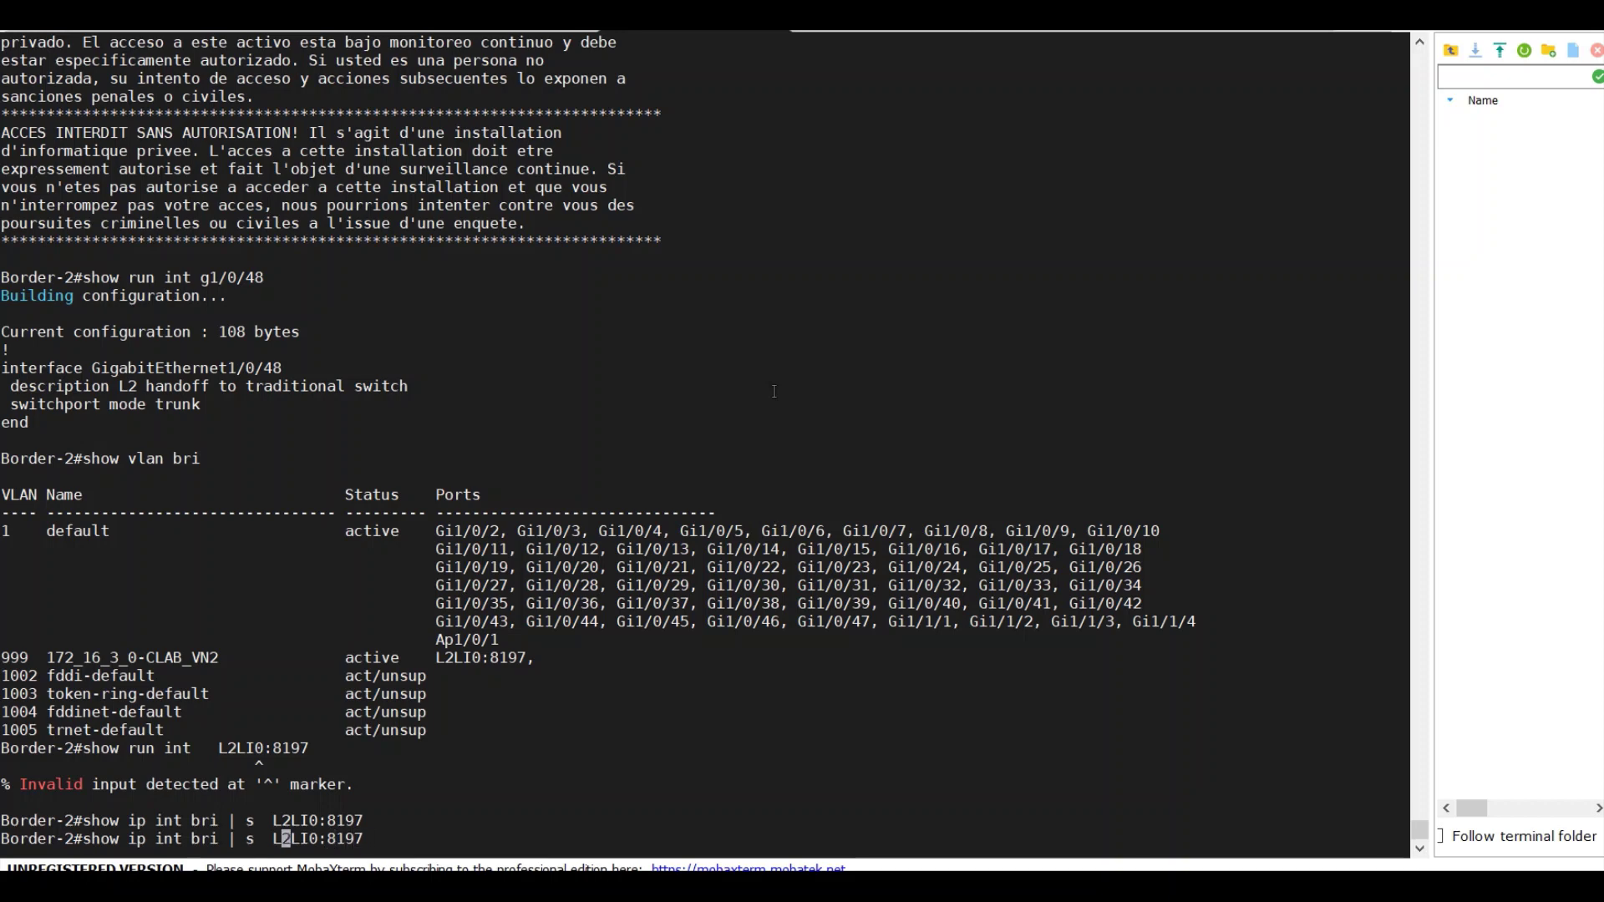
key("Left")
key("BackSpace")
type("i")
key("Return")
Step: List all interfaces, highlight L2LISP0.8197 at 10.0.1.5, then enter show run | s lisp router
key("Up")
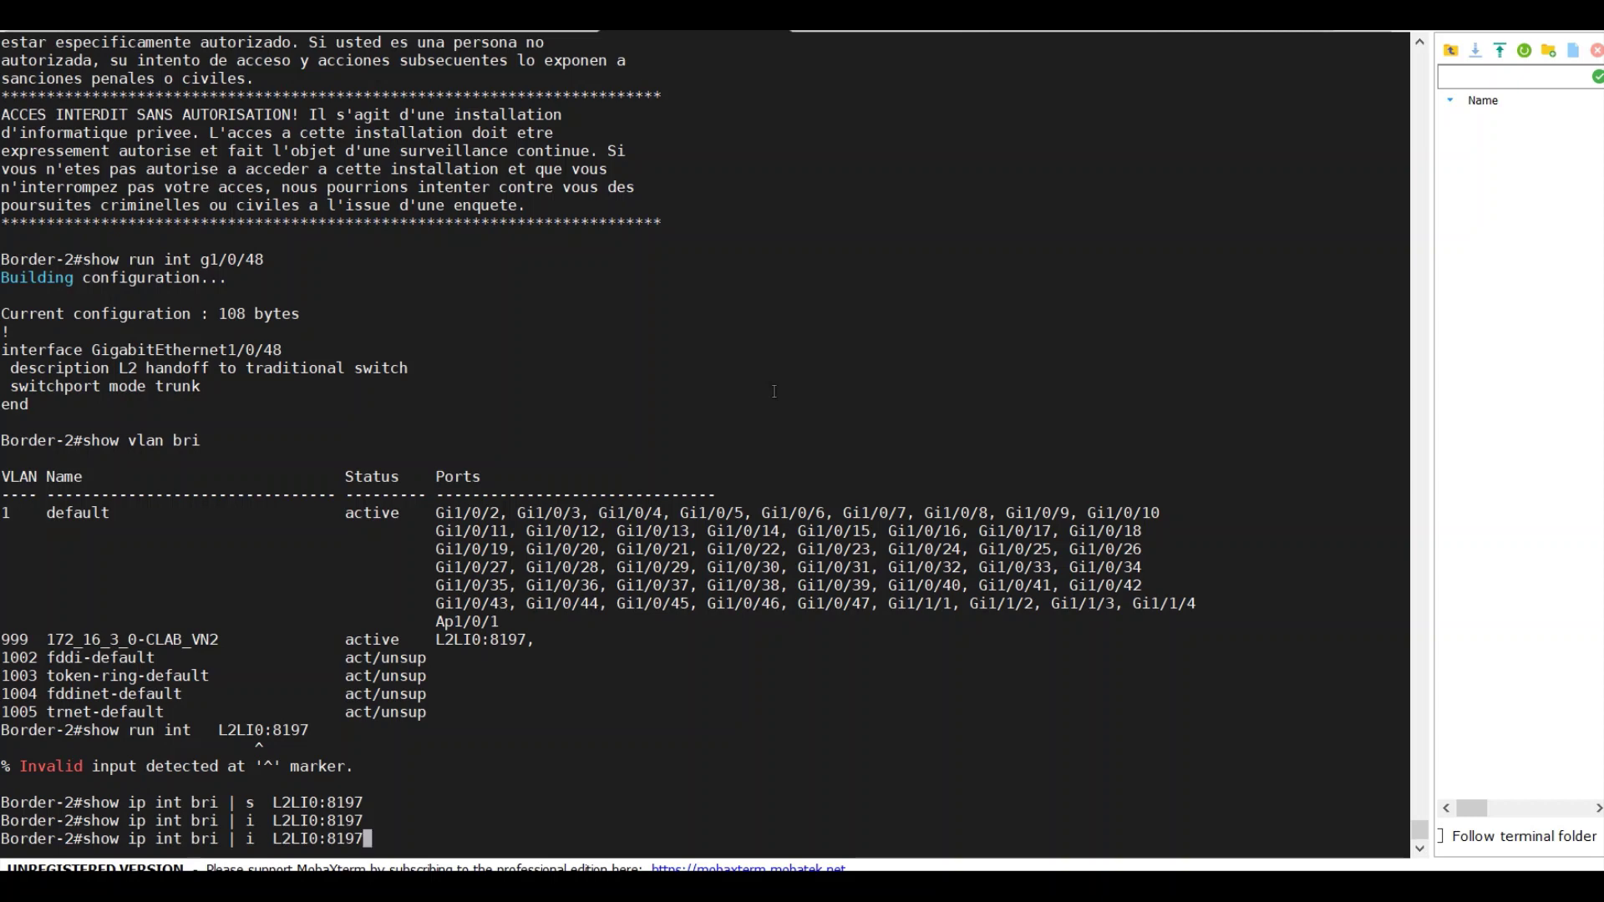
key("BackSpace")
key("BackSpace")
key("BackSpace")
key("BackSpace")
key("BackSpace")
key("BackSpace")
key("BackSpace")
key("BackSpace")
key("BackSpace")
key("BackSpace")
key("BackSpace")
key("BackSpace")
key("BackSpace")
key("BackSpace")
key("BackSpace")
key("BackSpace")
key("BackSpace")
key("BackSpace")
key("Tab")
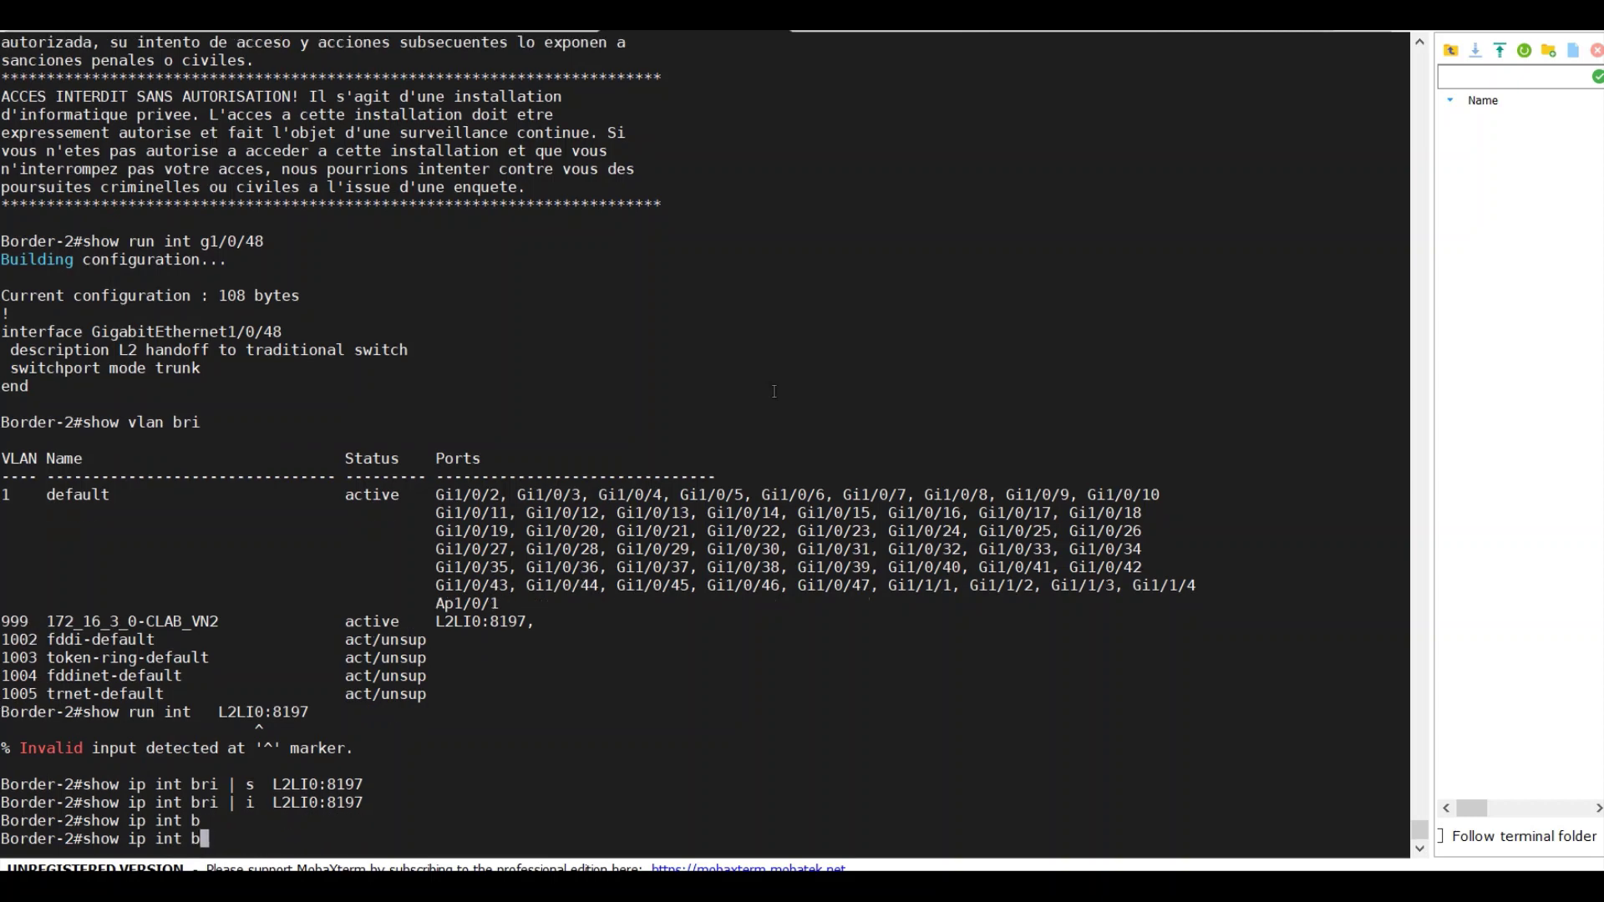
key("Return")
key("space")
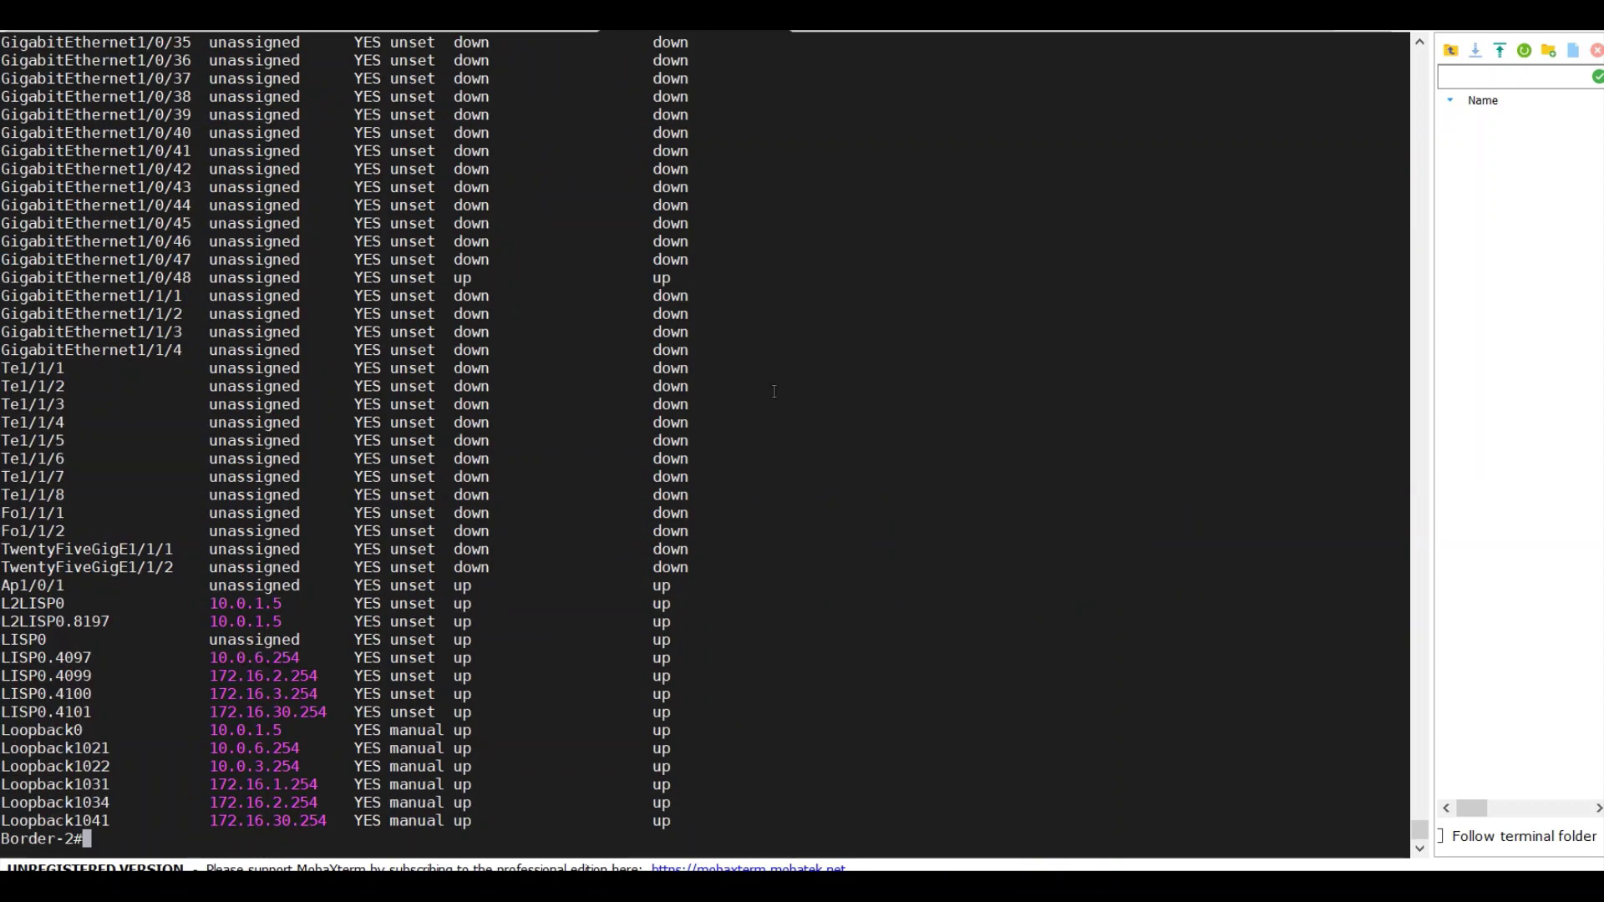
double_click(65, 623)
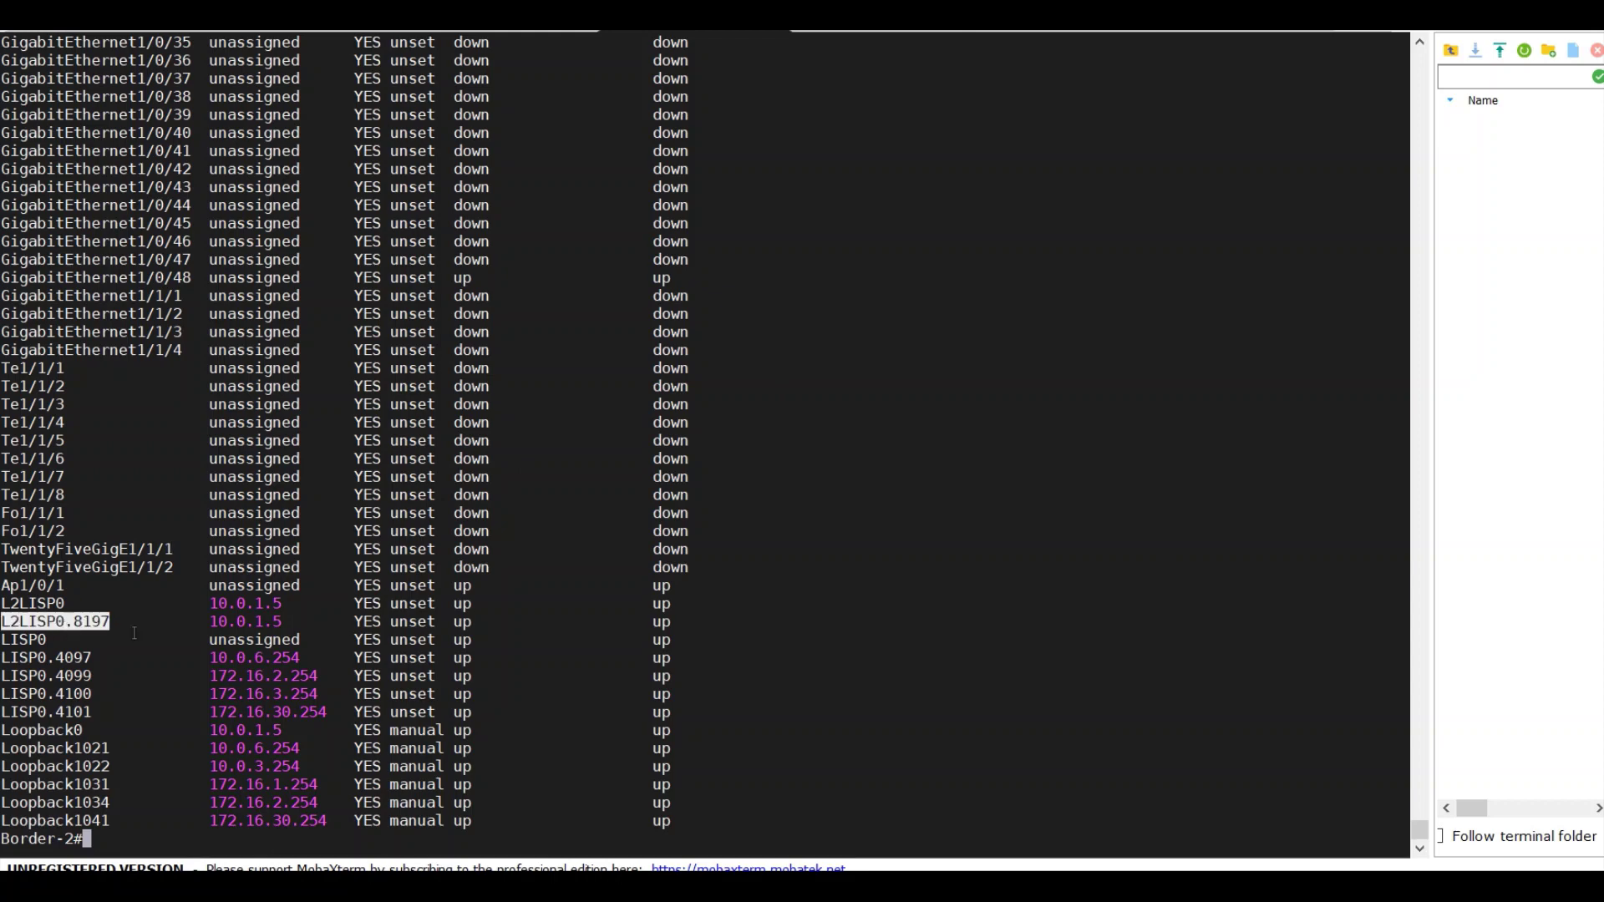
double_click(219, 625)
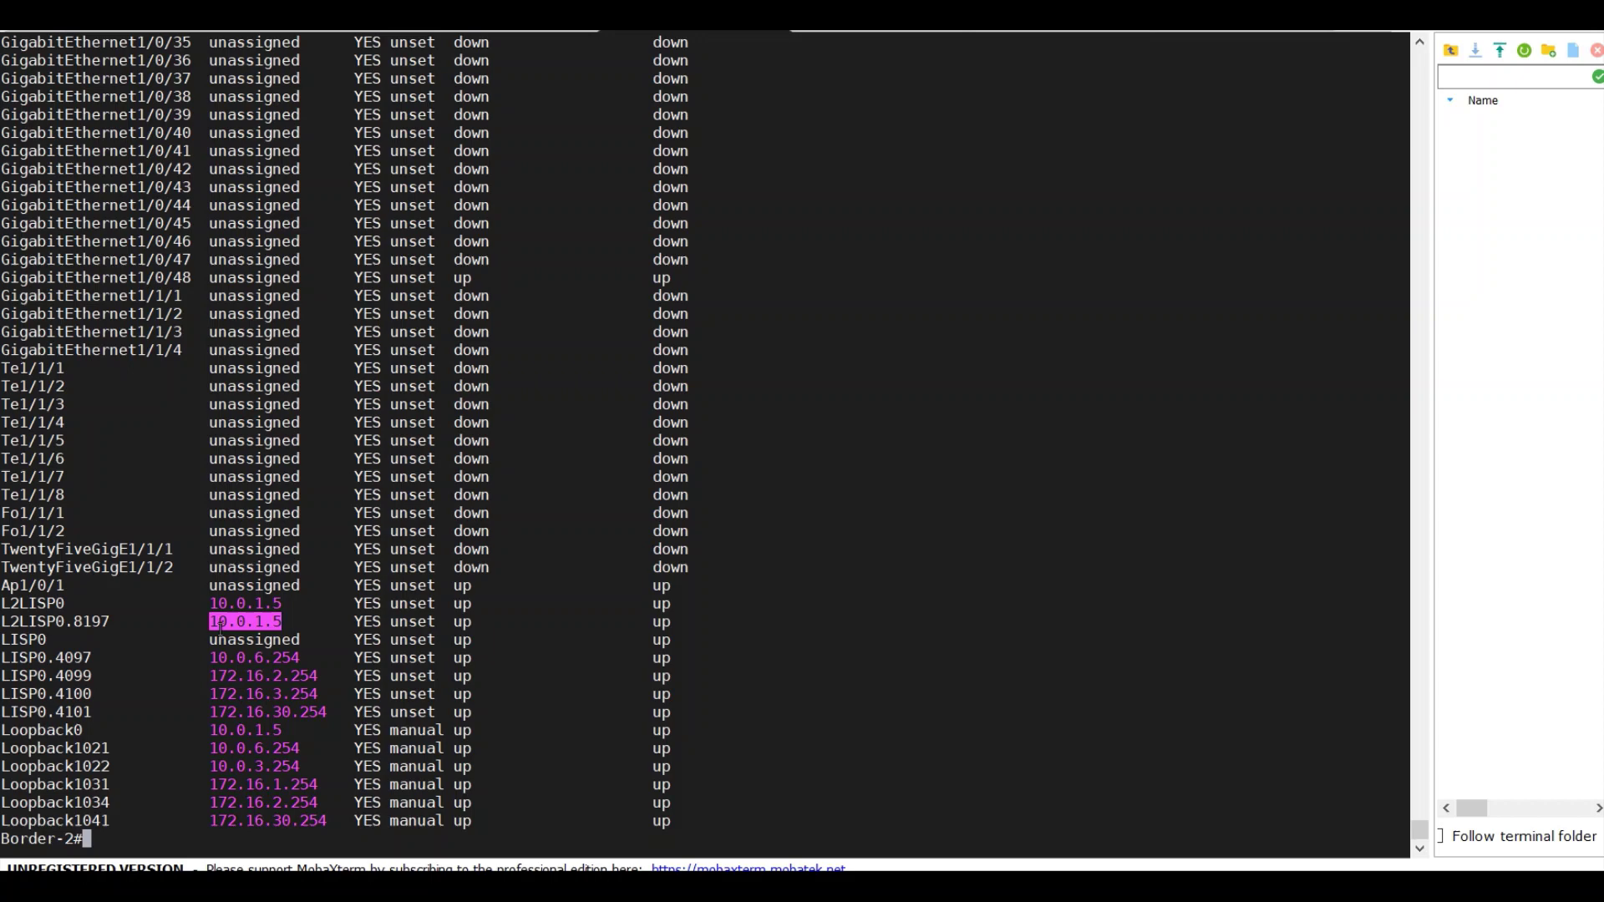
left_click(296, 611)
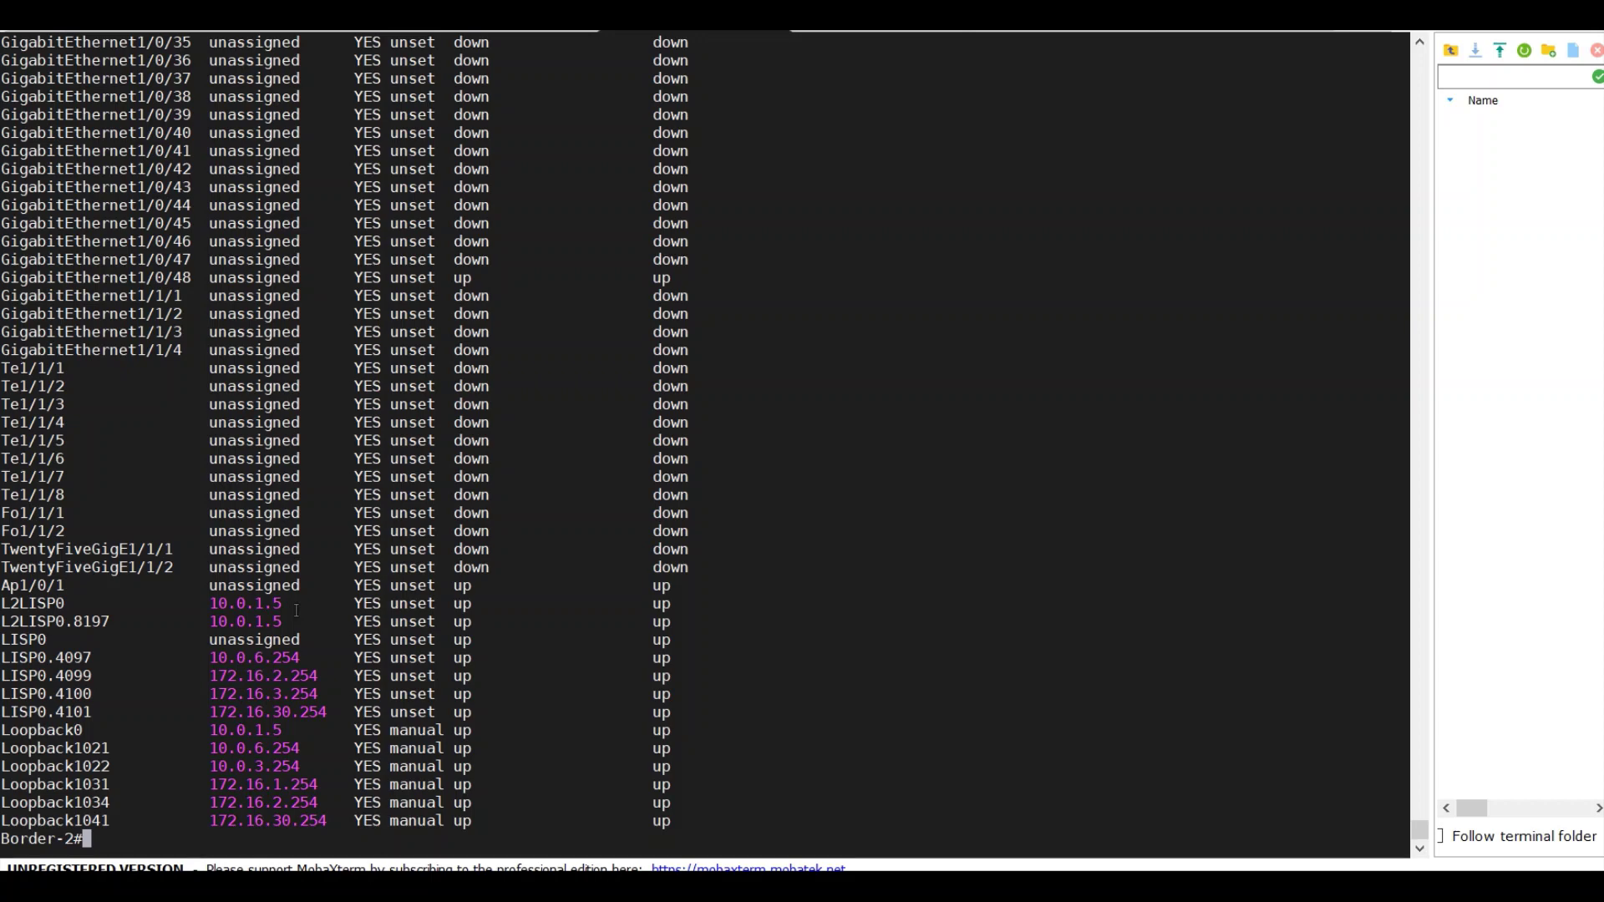
type("show run | s lisp router")
key("Return")
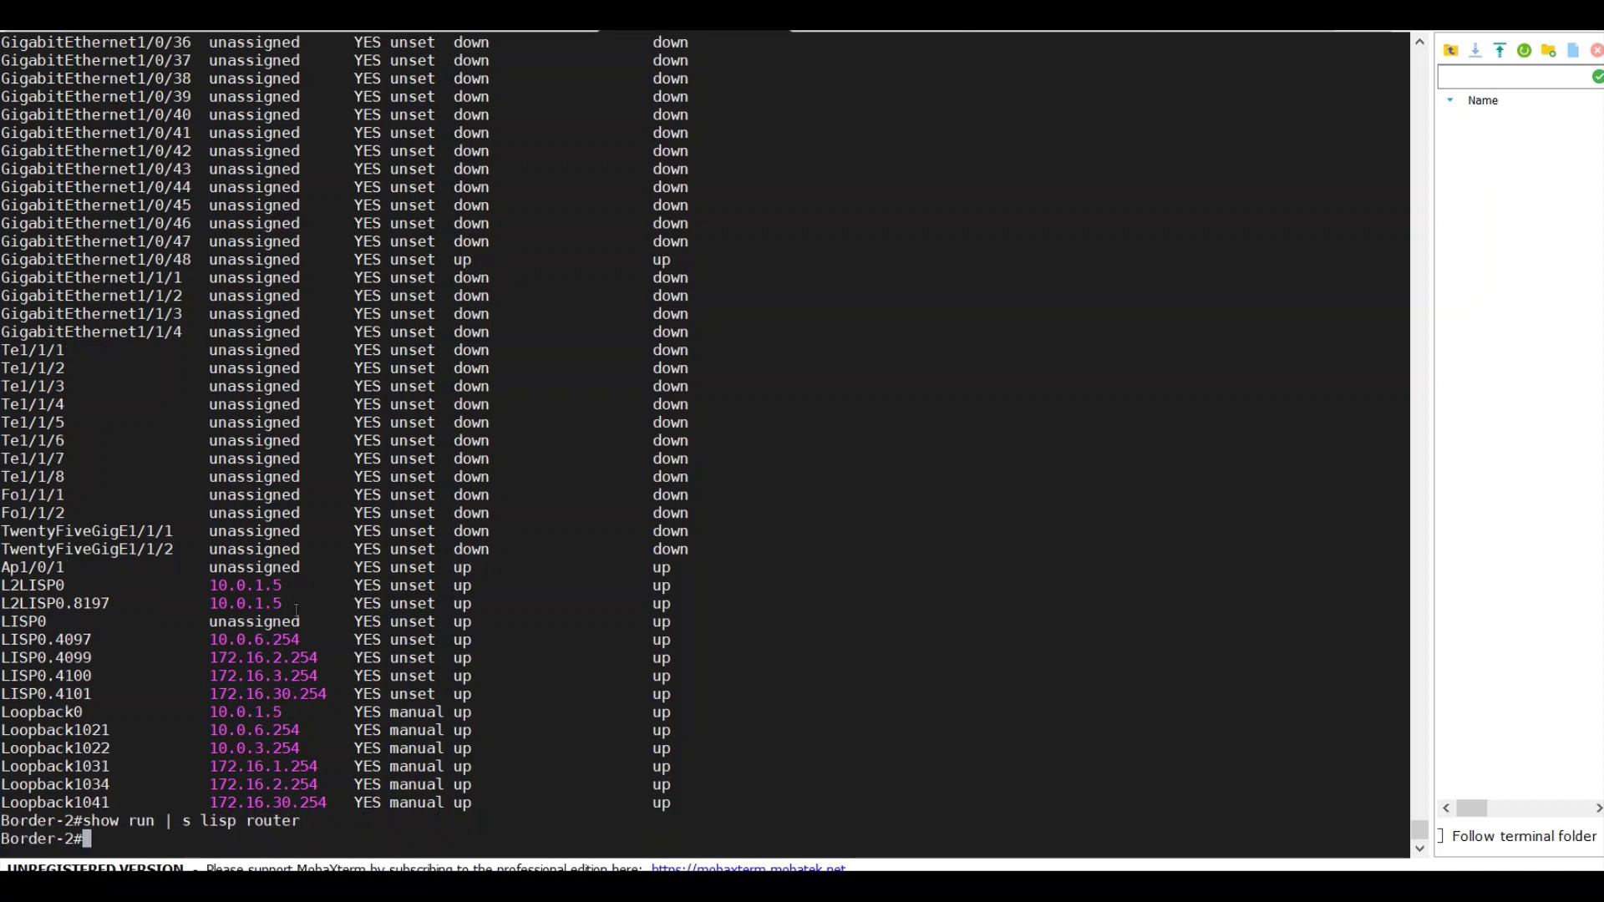
key("Up")
key("BackSpace")
key("BackSpace")
key("BackSpace")
key("BackSpace")
key("BackSpace")
key("BackSpace")
key("Return")
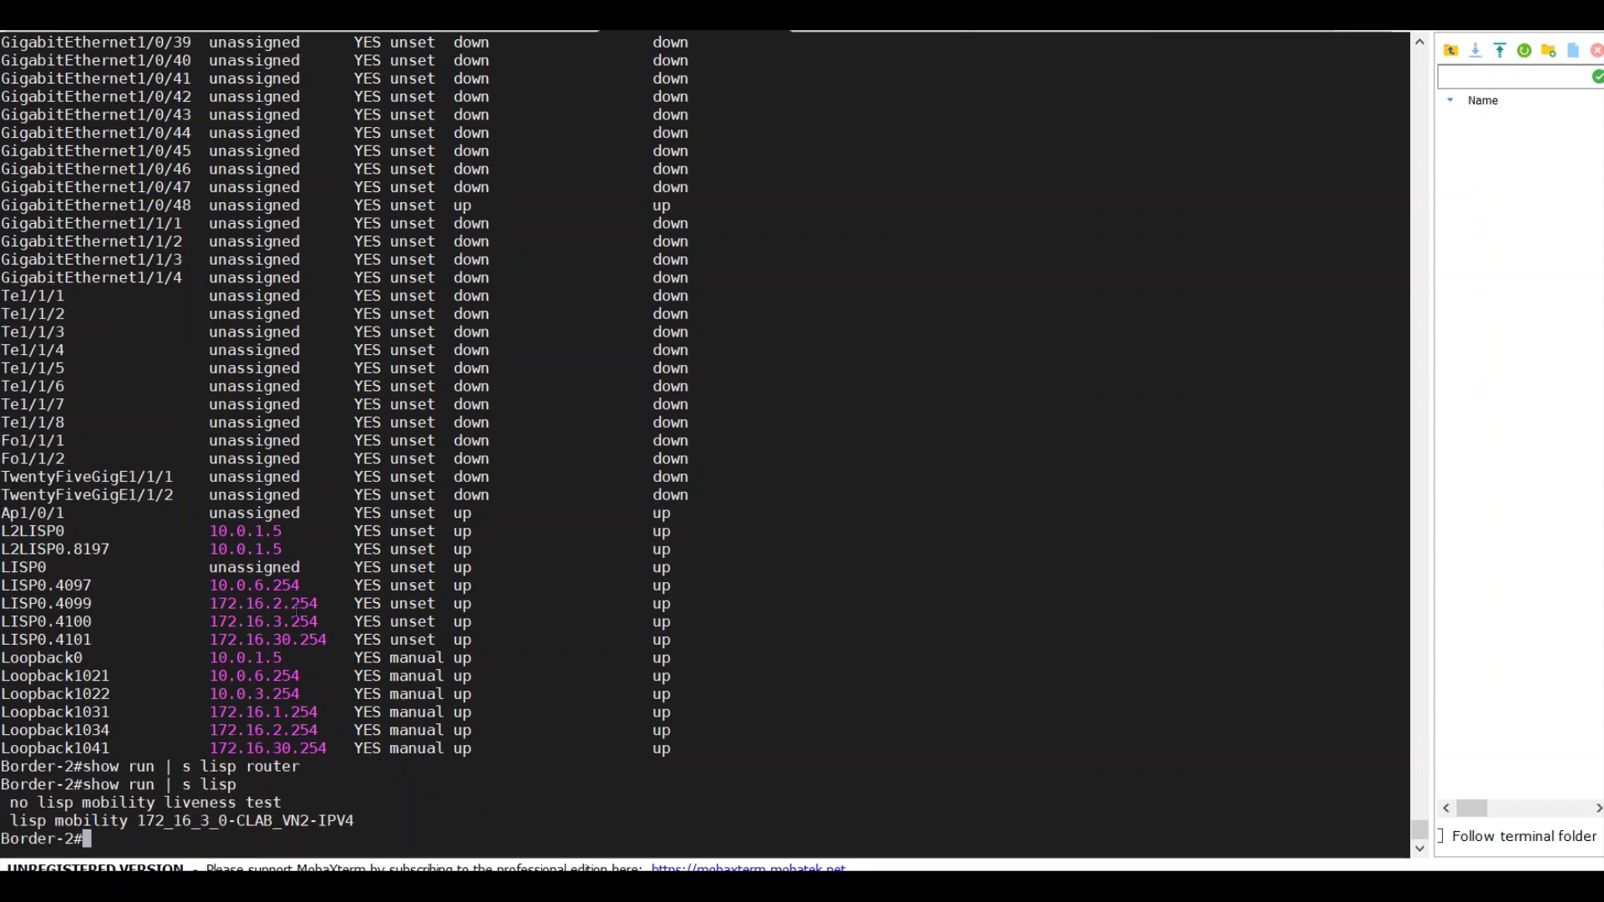
type("show run | s lisp")
key("BackSpace")
key("BackSpace")
key("BackSpace")
key("BackSpace")
key("BackSpace")
type("router lisp")
key("Return")
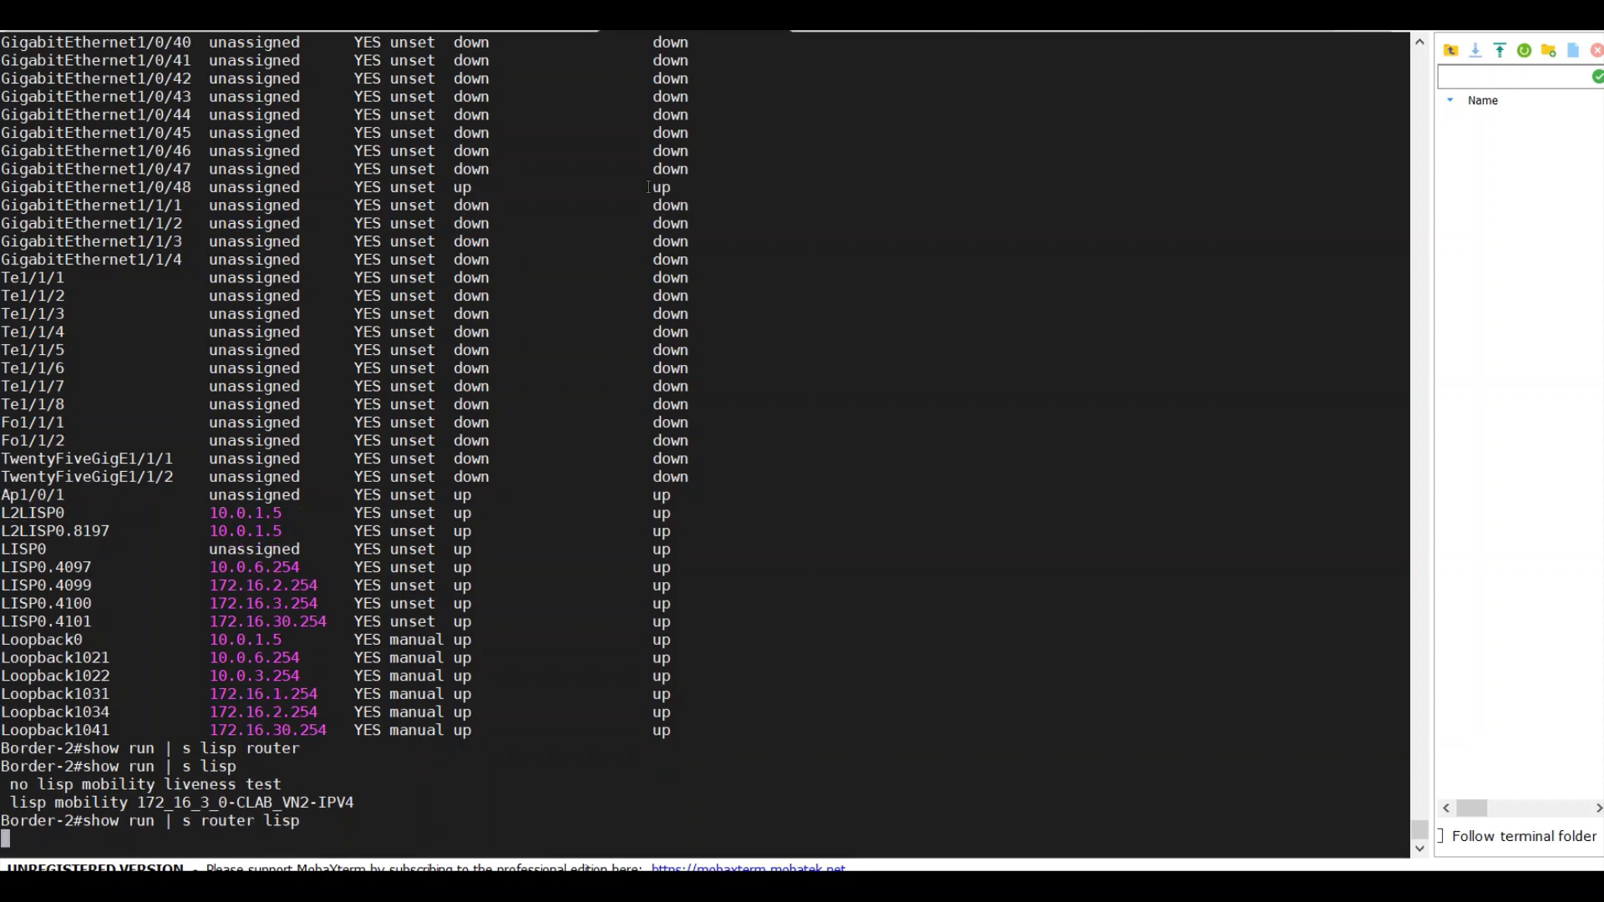
key("Up")
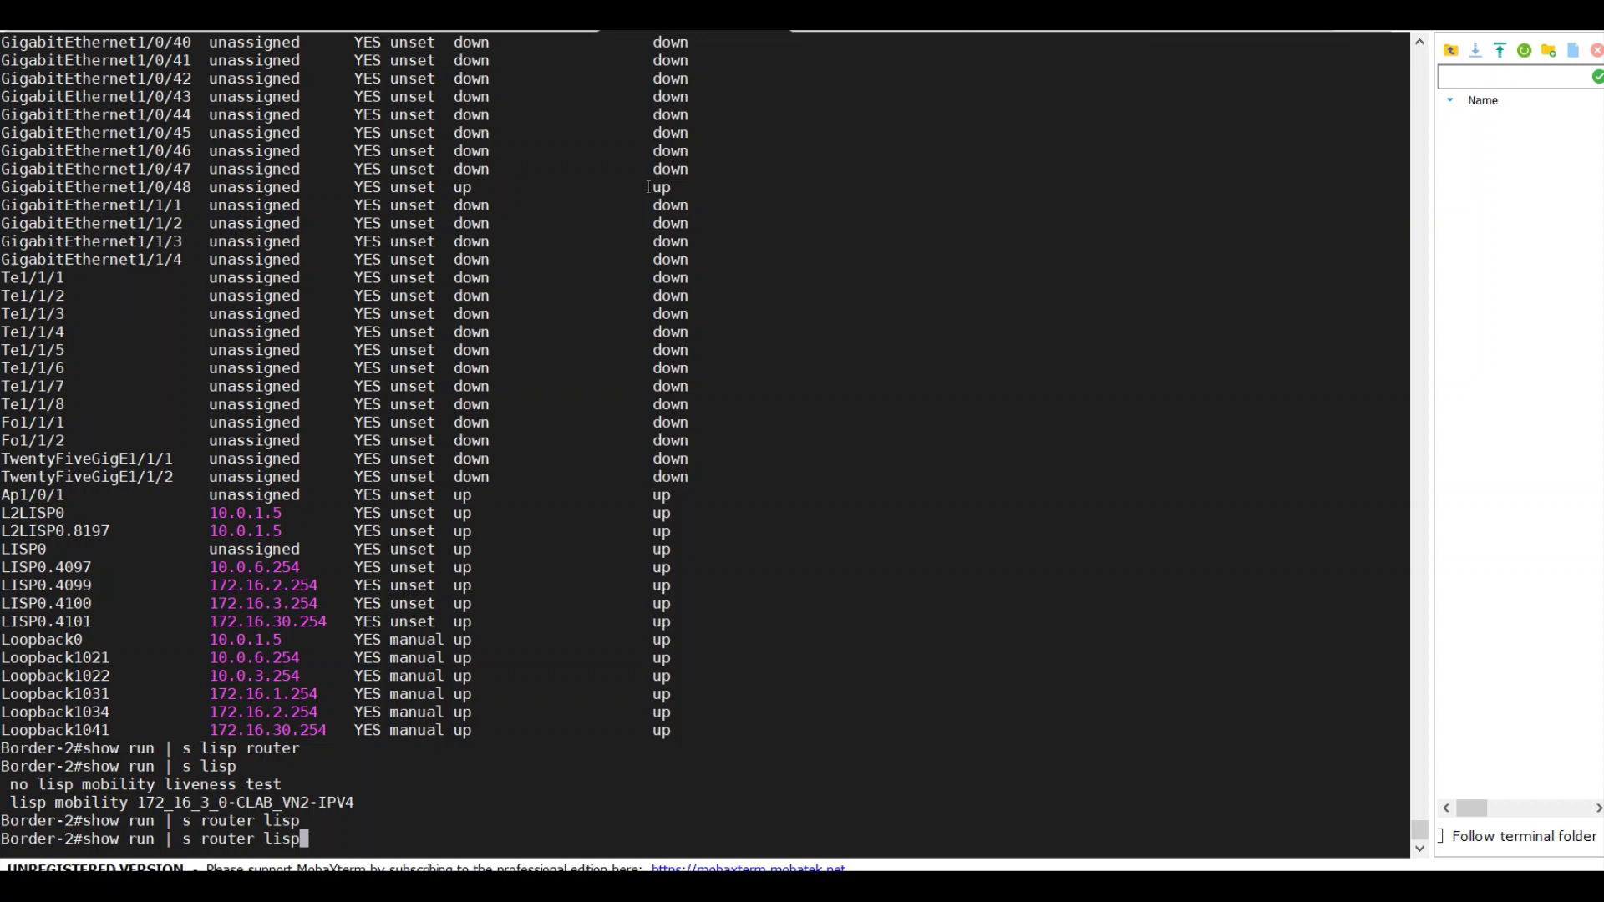
key("Return")
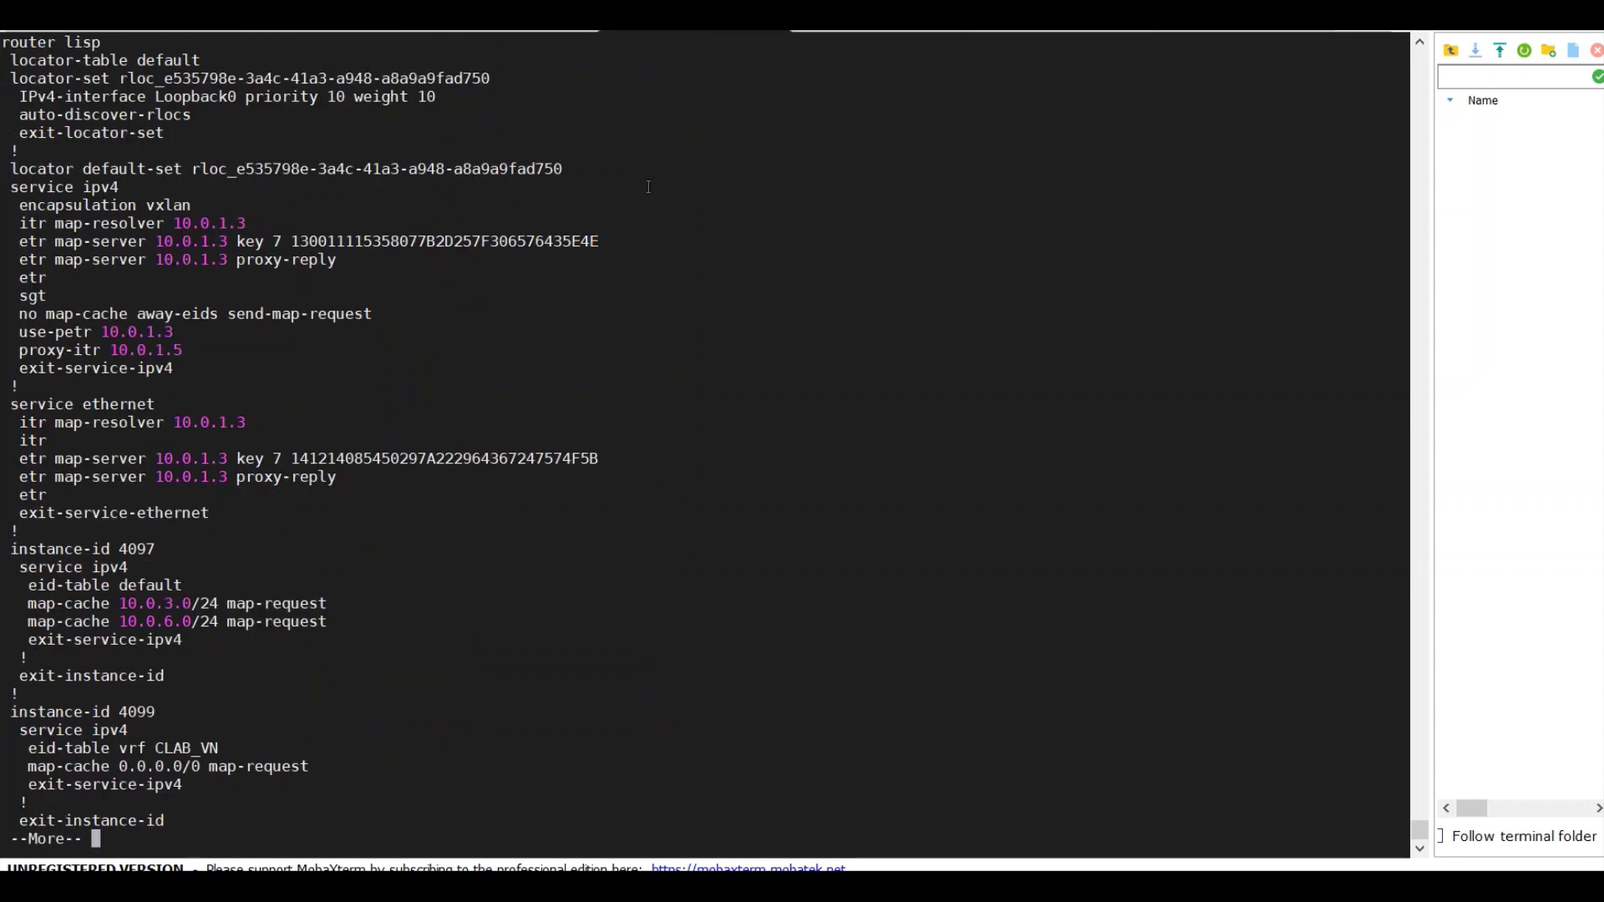
key("space")
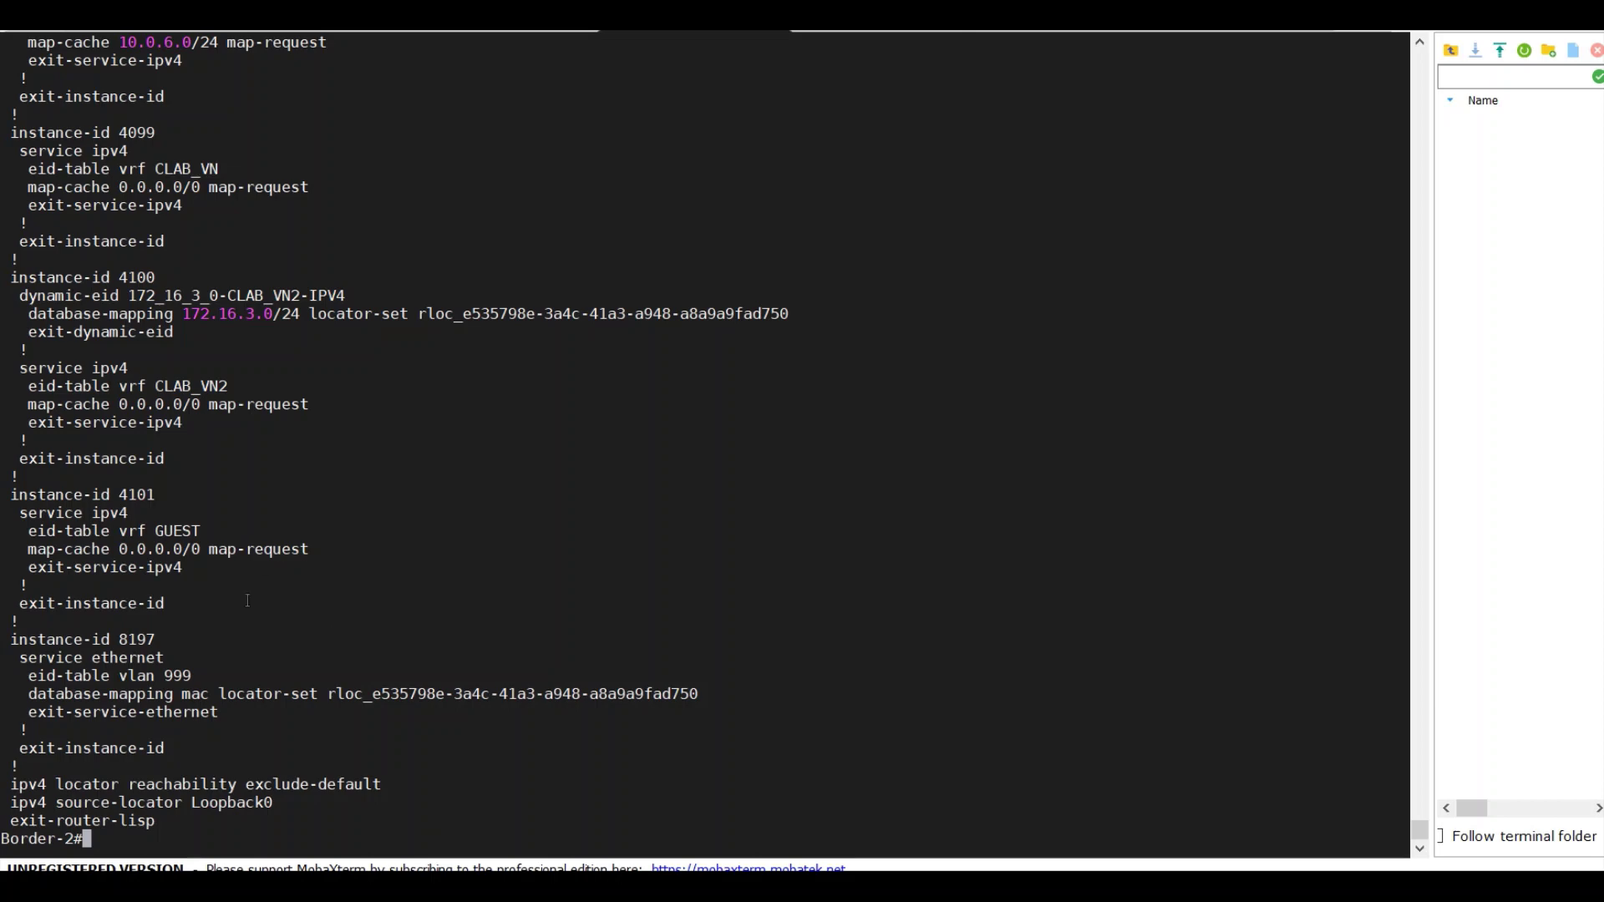
left_click_drag(247, 601, 81, 151)
left_click(304, 225)
left_click_drag(73, 168, 42, 131)
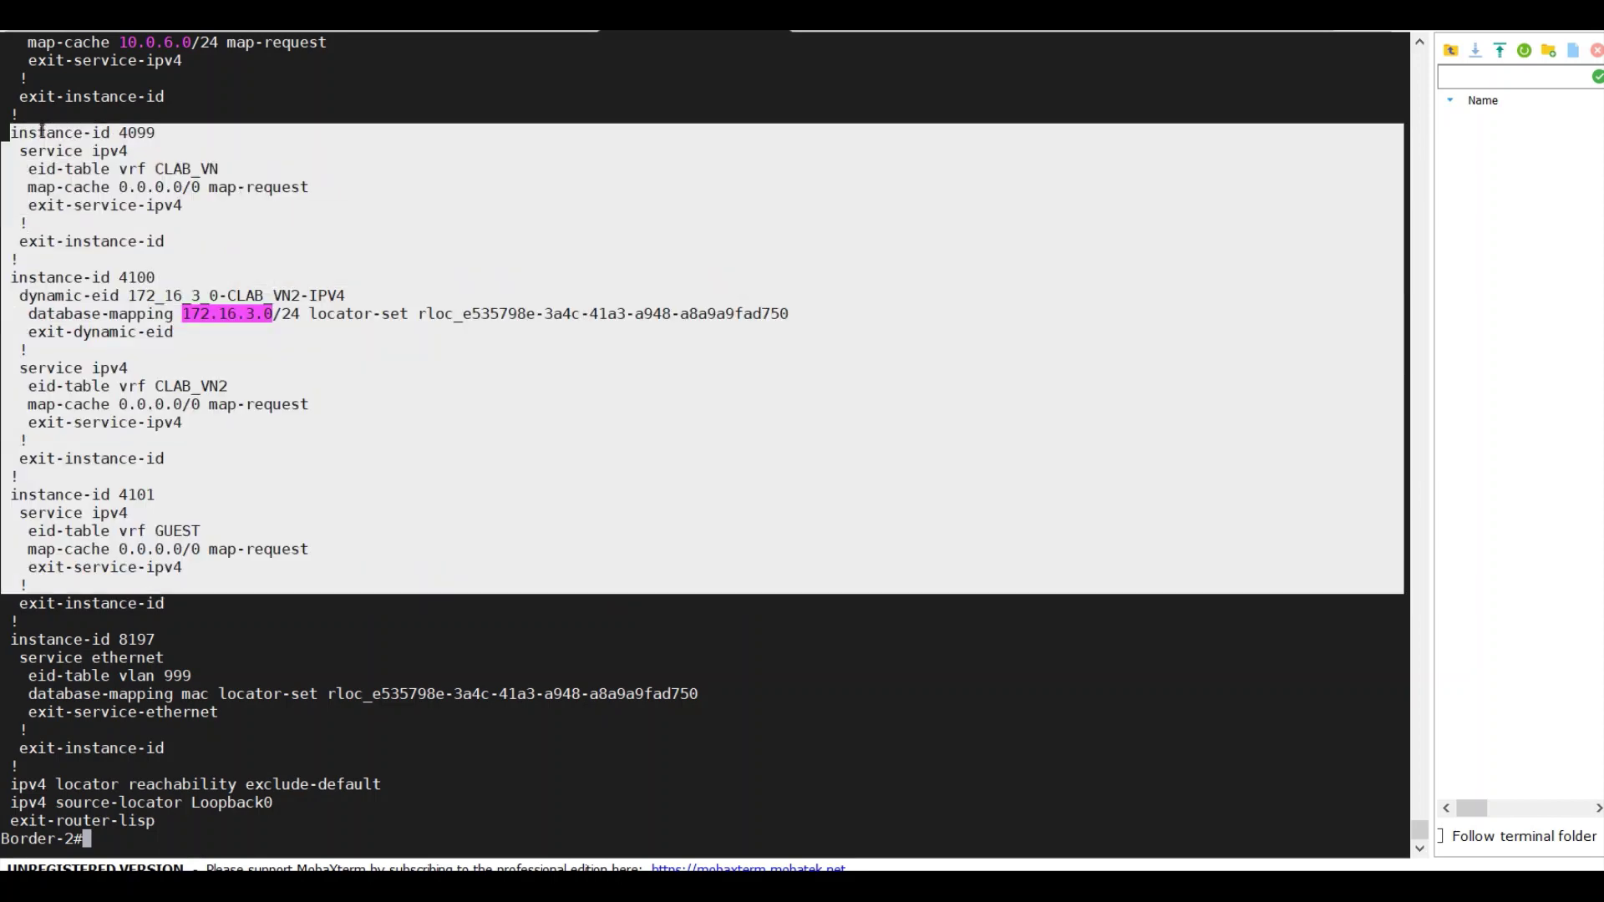
left_click(536, 461)
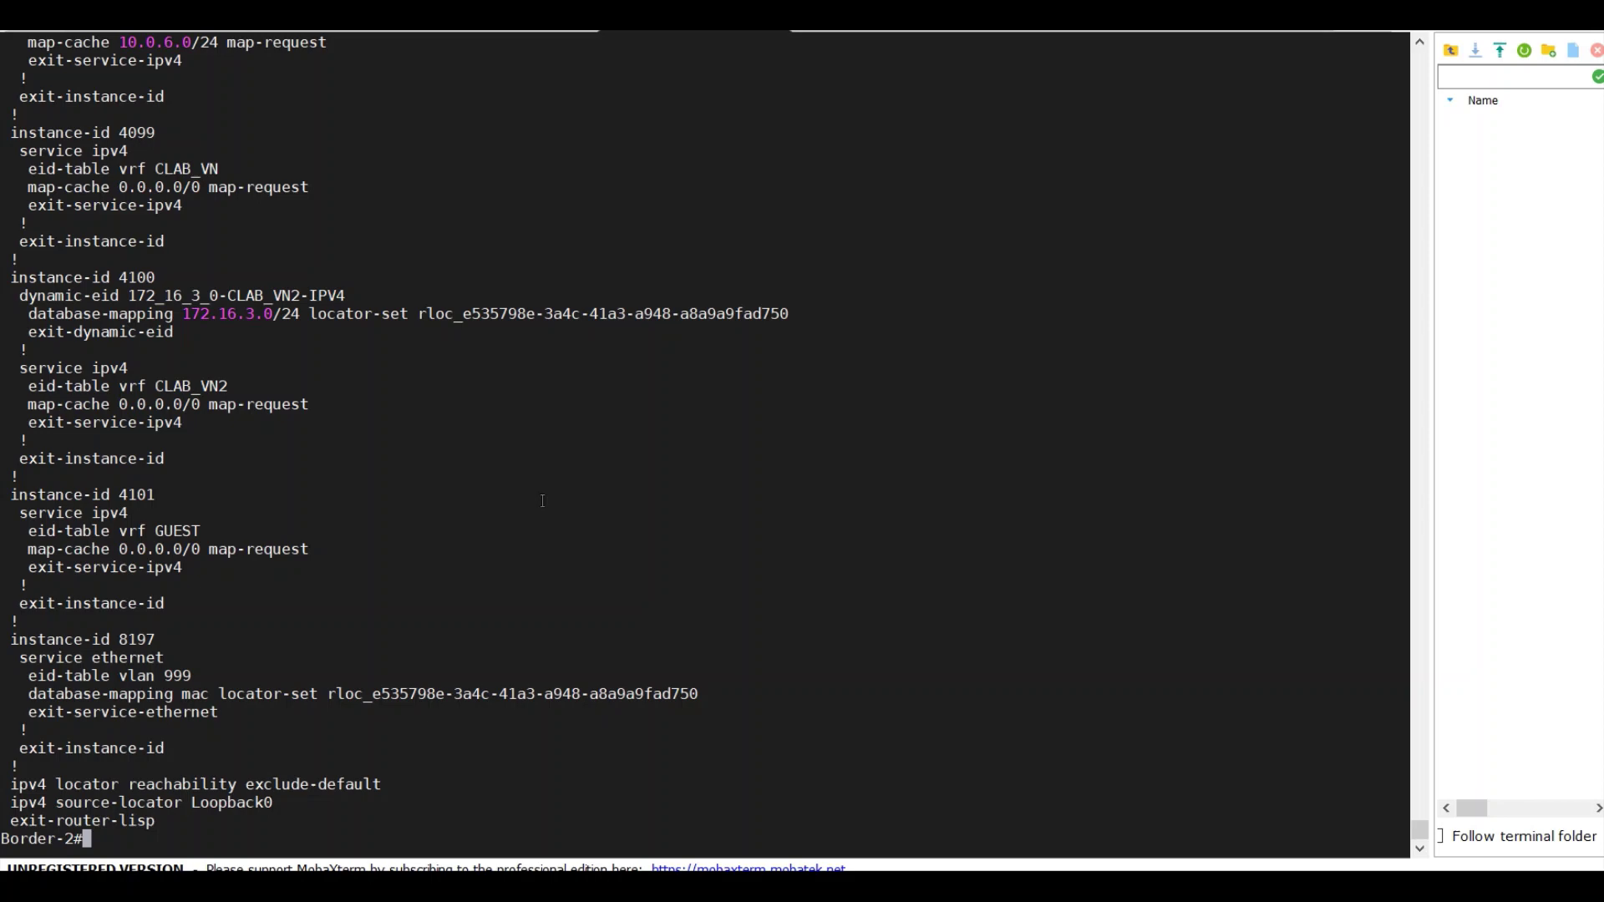
scroll(1423, 56, "up", 3)
scroll(1422, 56, "up", 3)
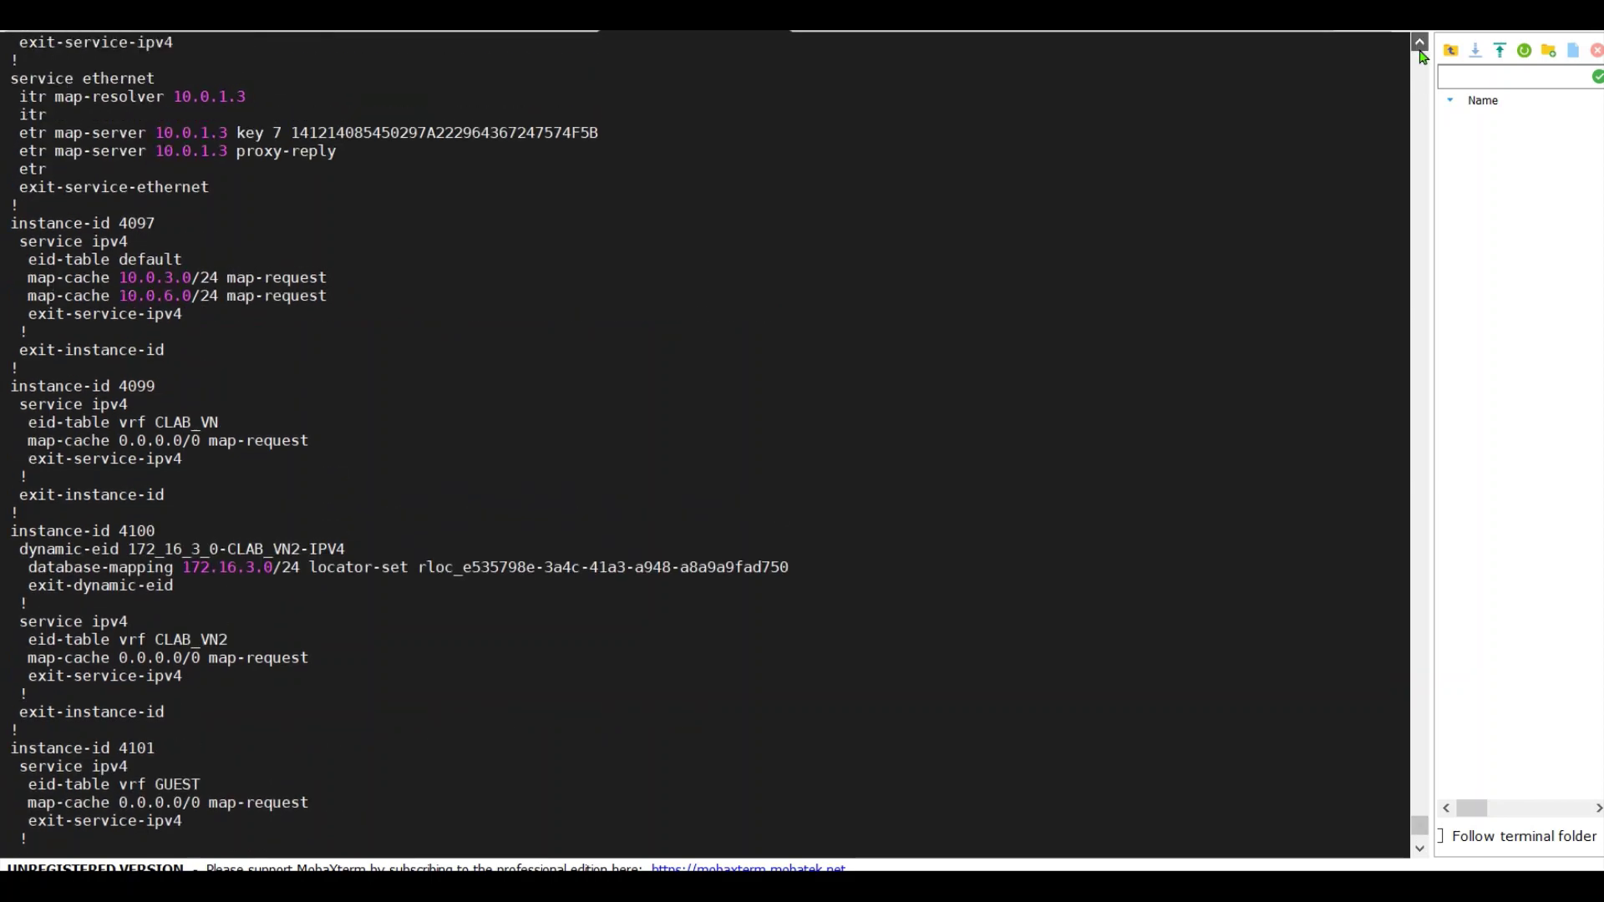
scroll(1422, 56, "up", 3)
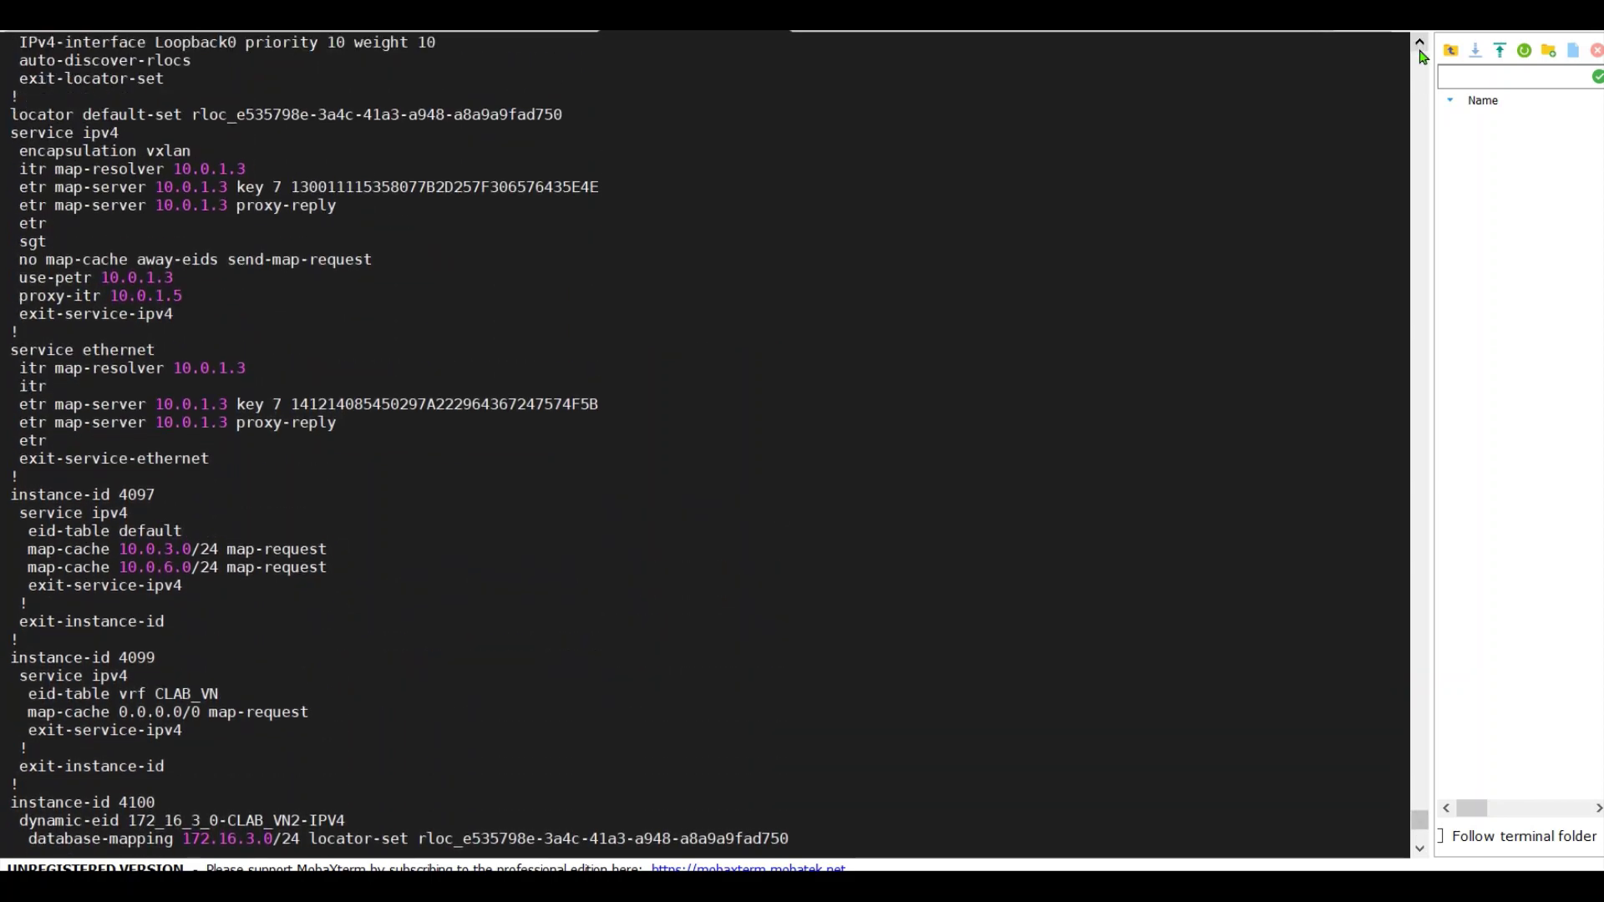
scroll(1423, 56, "up", 3)
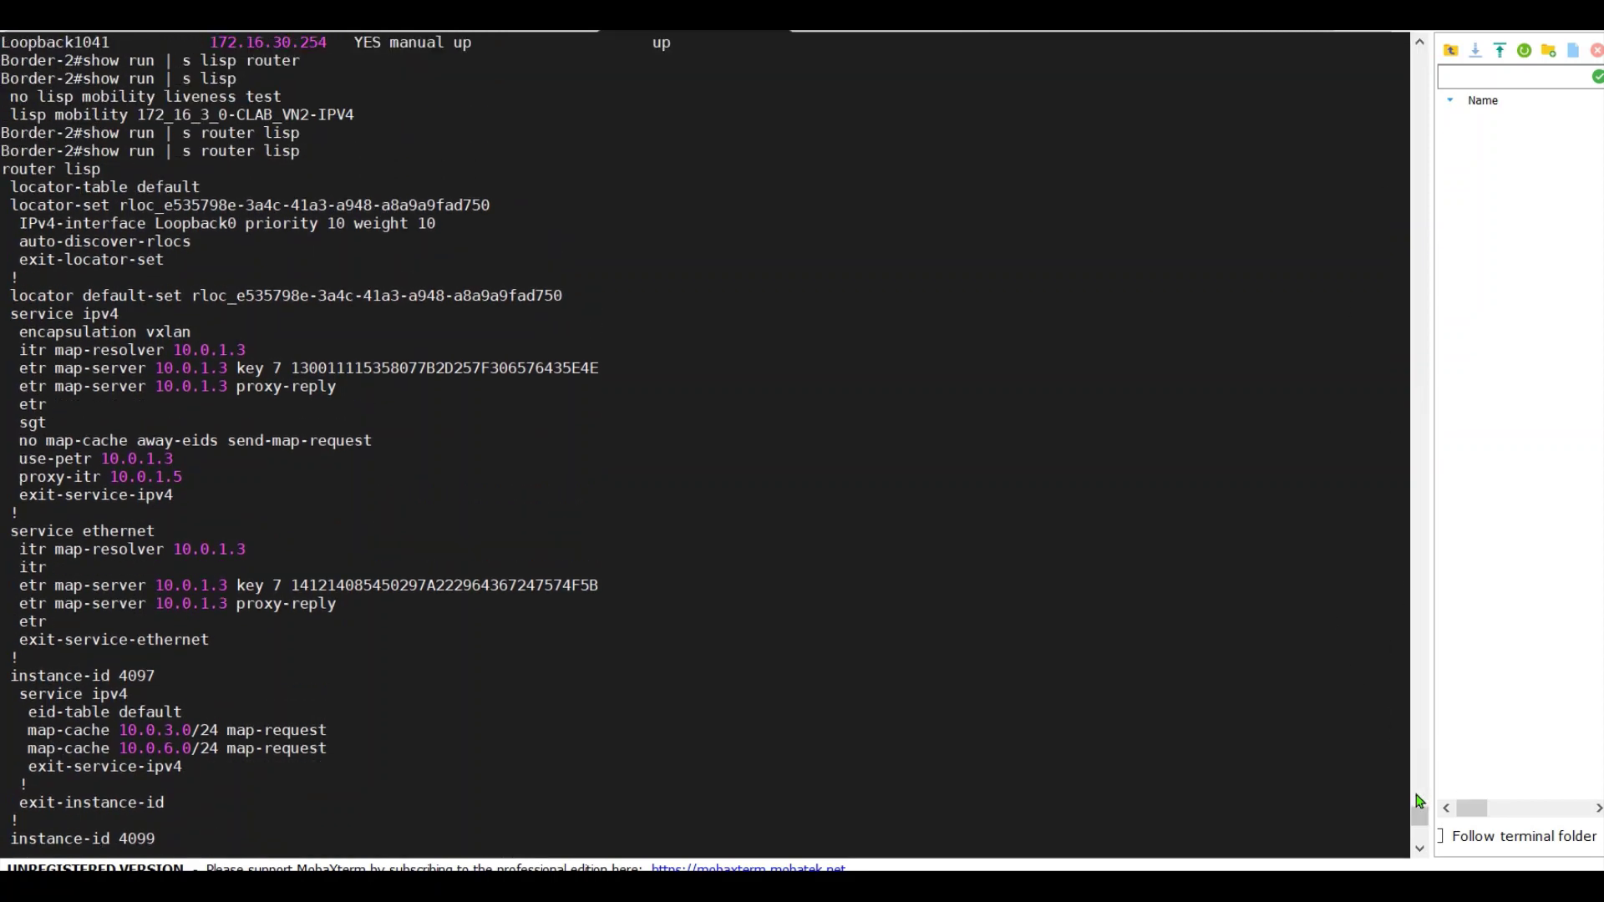
scroll(1421, 849, "down", 3)
scroll(1421, 849, "down", 7)
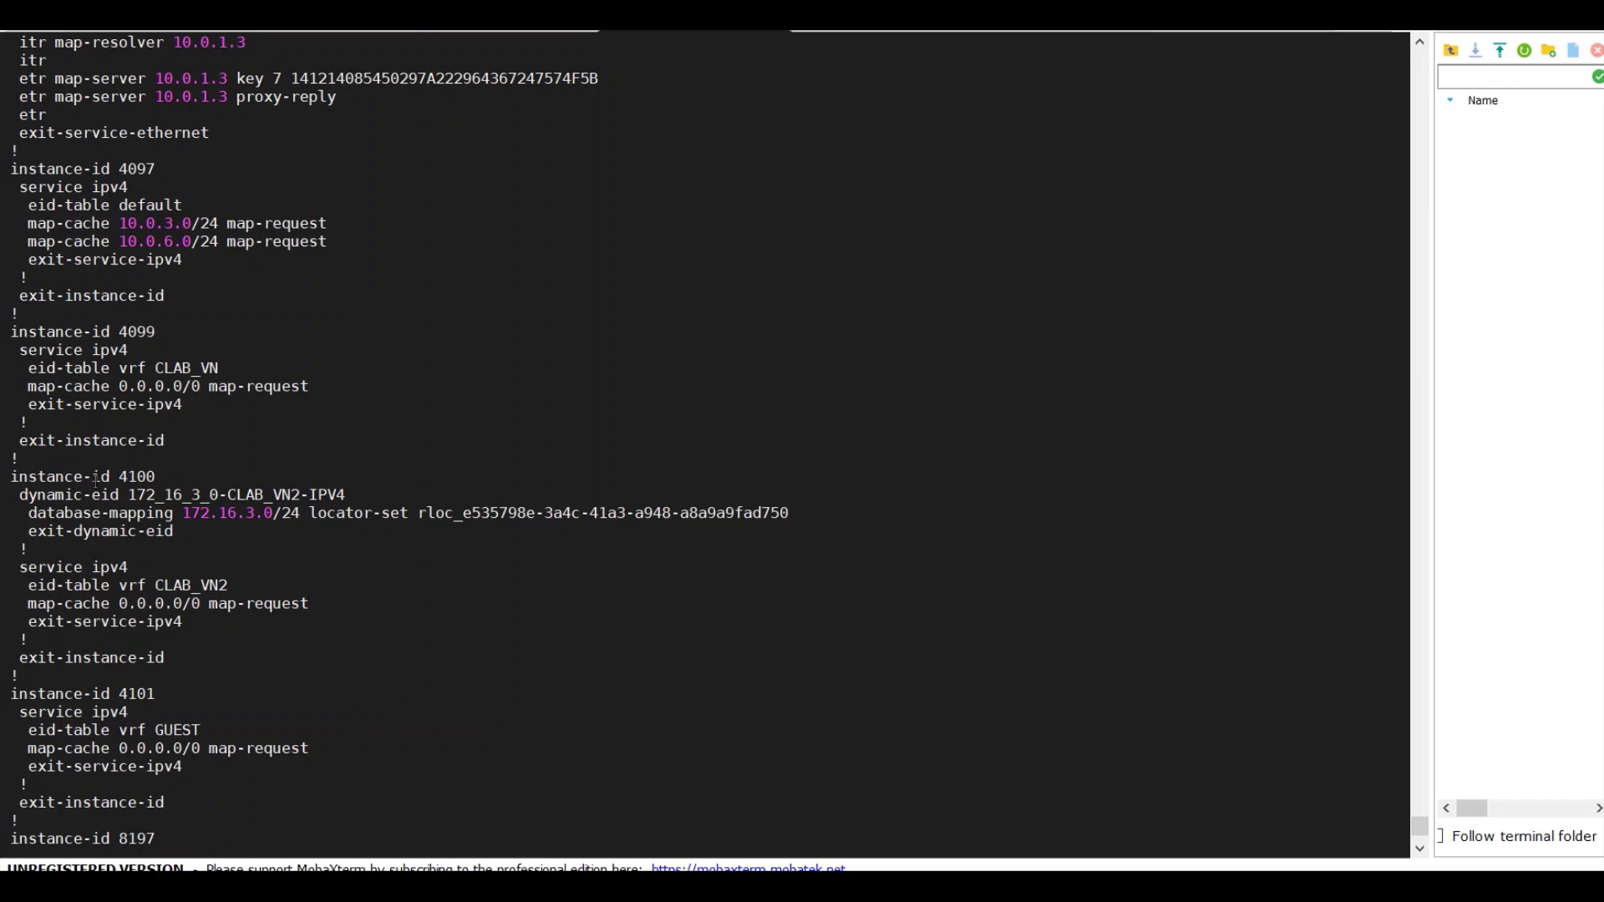
left_click_drag(48, 479, 310, 533)
left_click(269, 531)
left_click_drag(317, 513, 491, 513)
left_click(488, 513)
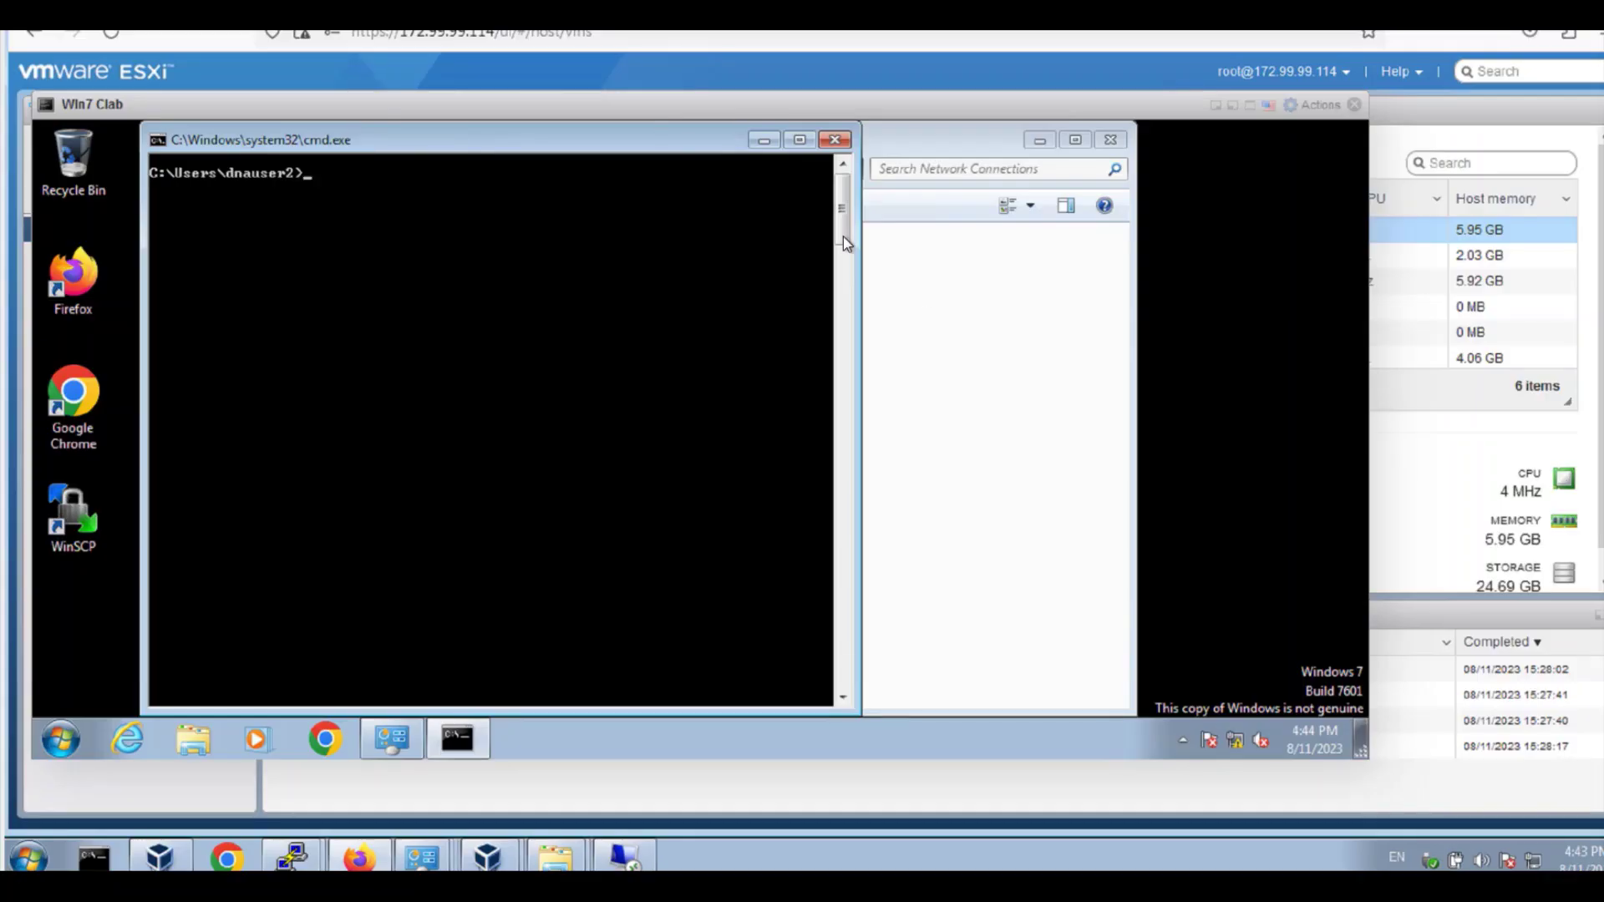
Step: Open the Local Area Connection details and mark the IPv4 address 172.16.3.11
left_click(926, 314)
double_click(469, 262)
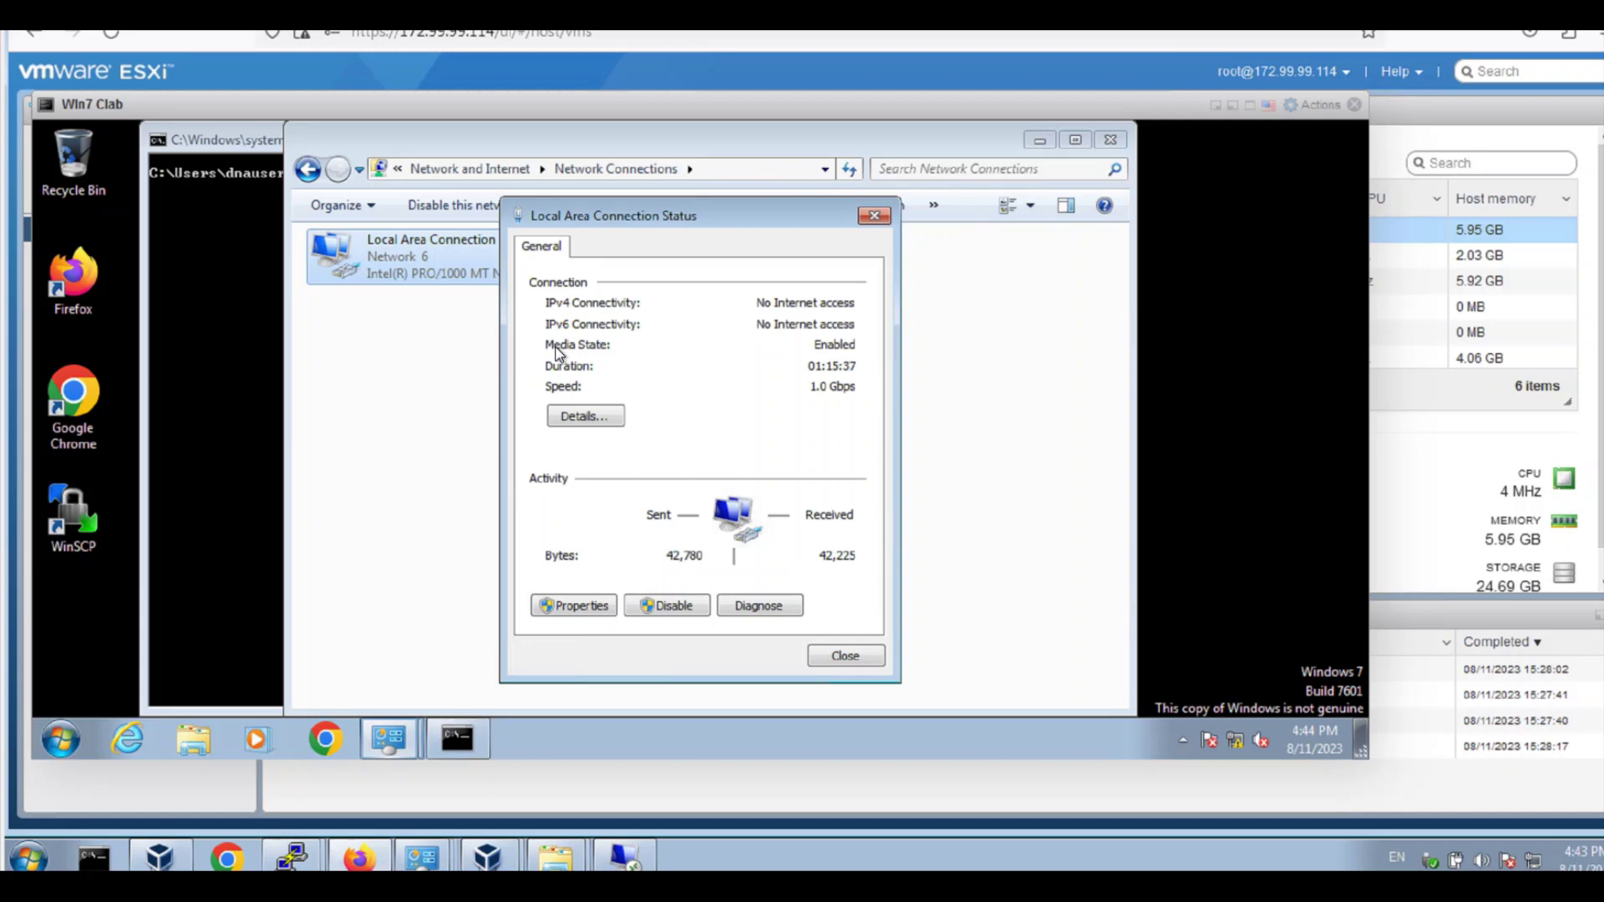
left_click(592, 418)
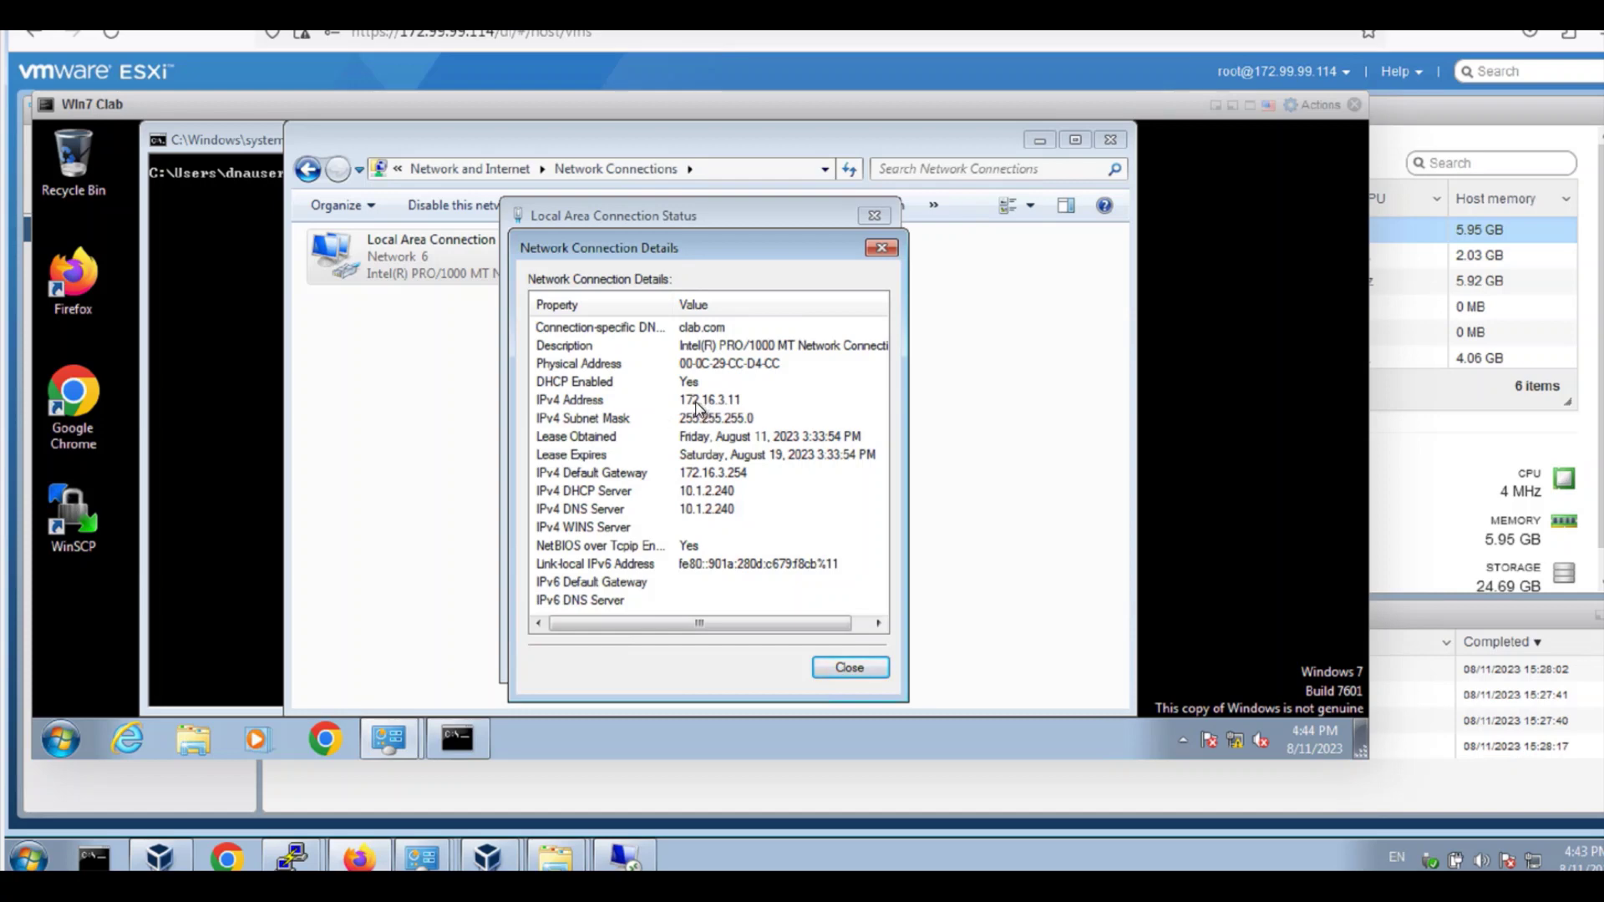
left_click(722, 401)
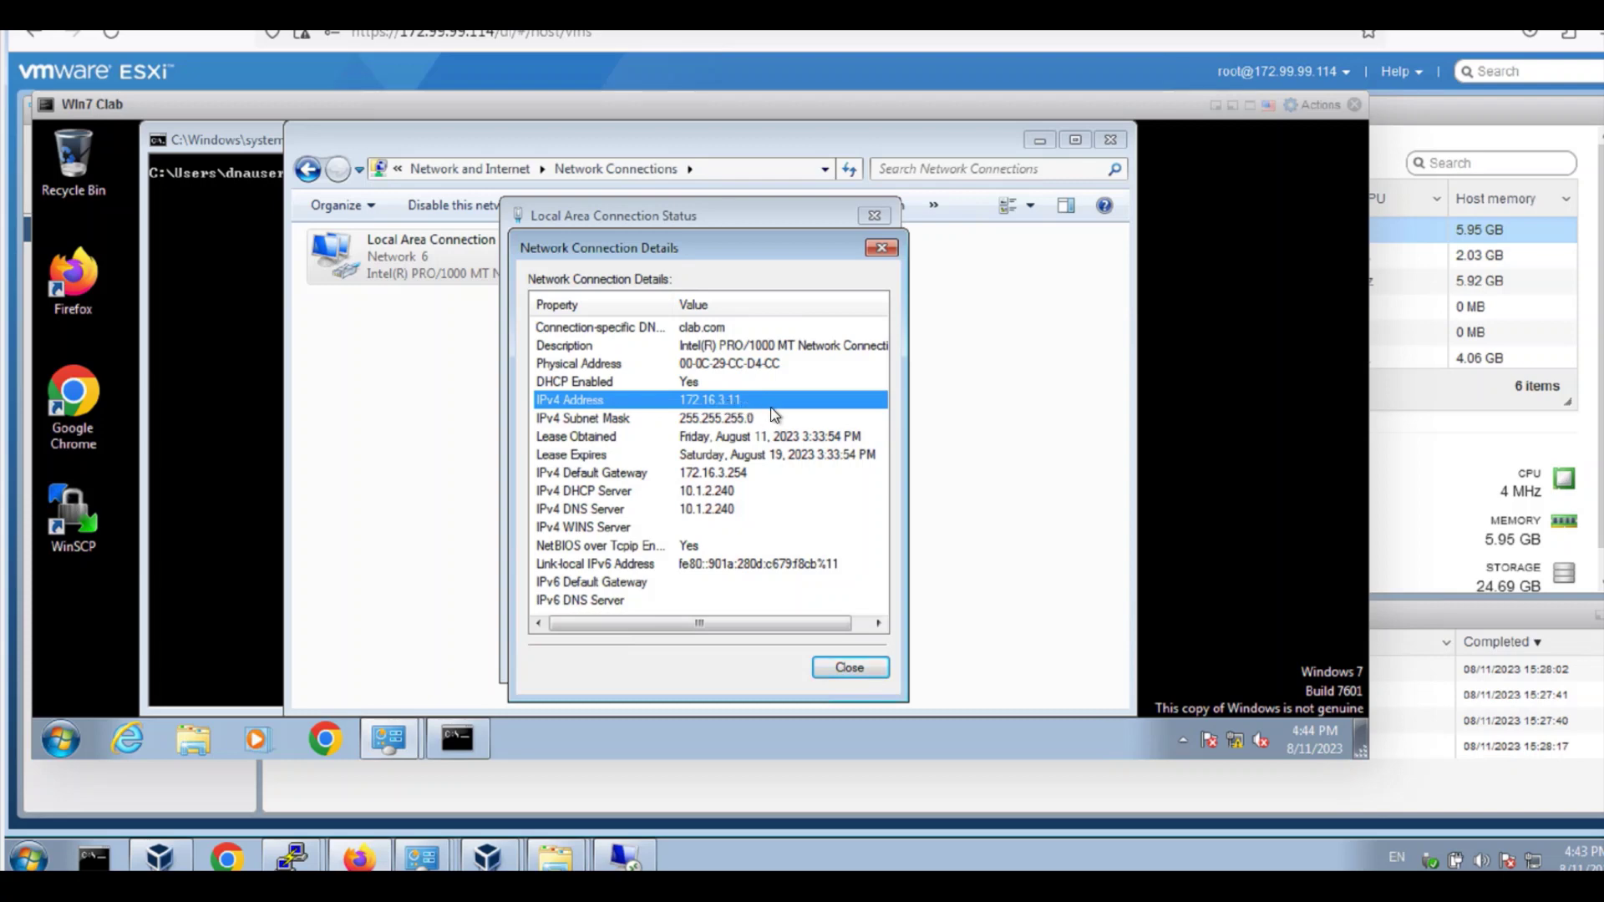
Step: Run ipconfig in the command prompt to confirm 172.16.3.11 with gateway 172.16.3.254
left_click(249, 344)
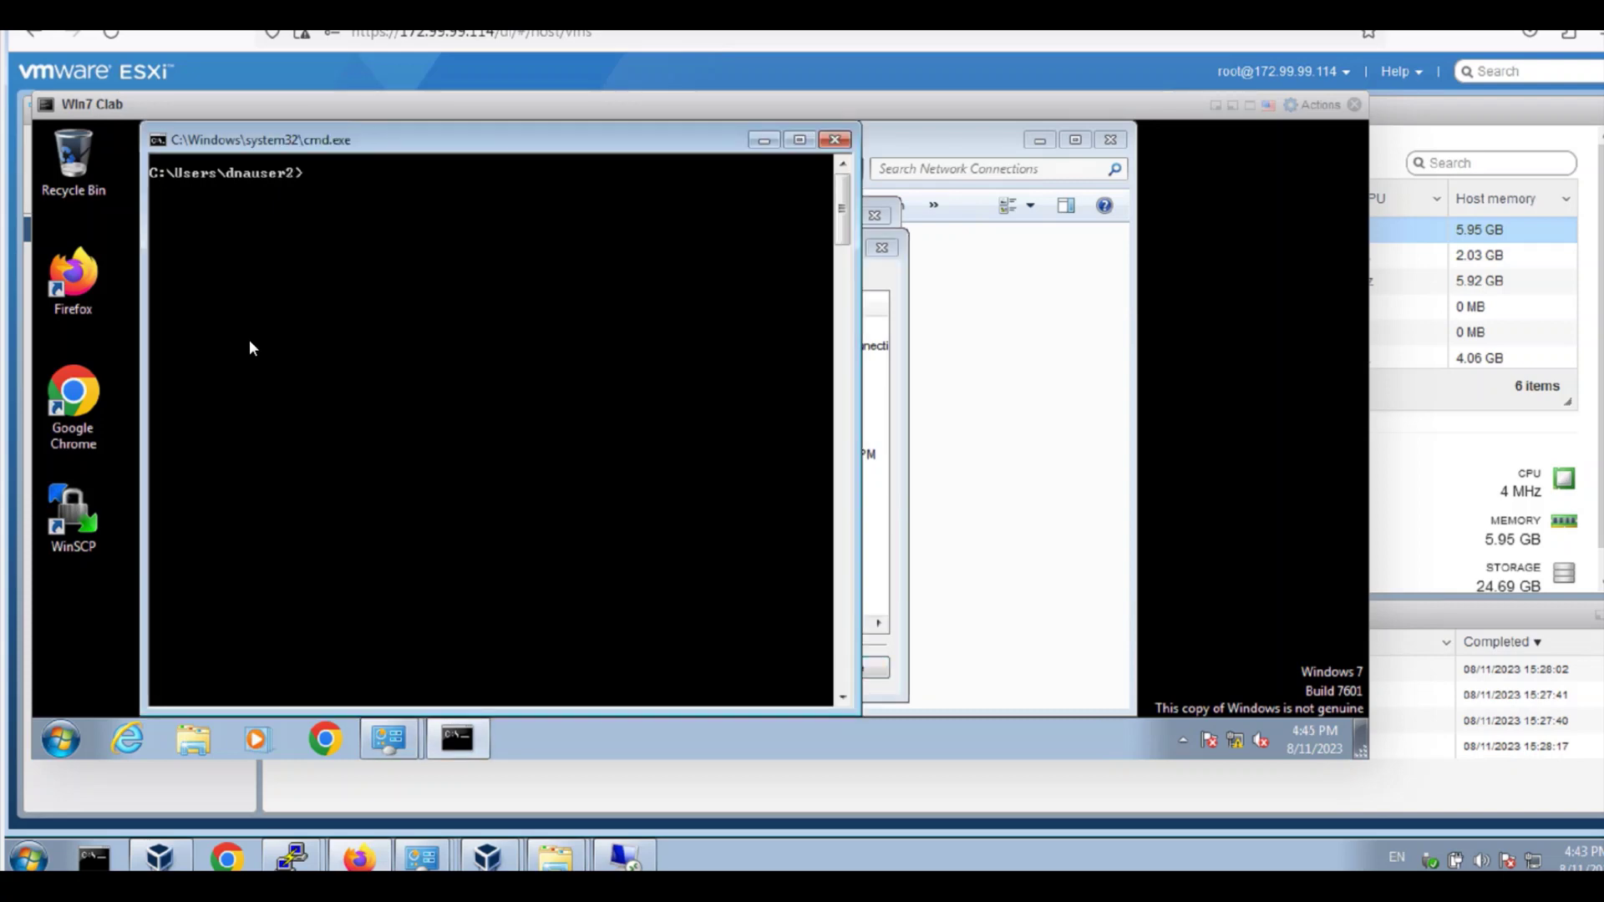
type("ipconfig")
key("Return")
key("Return")
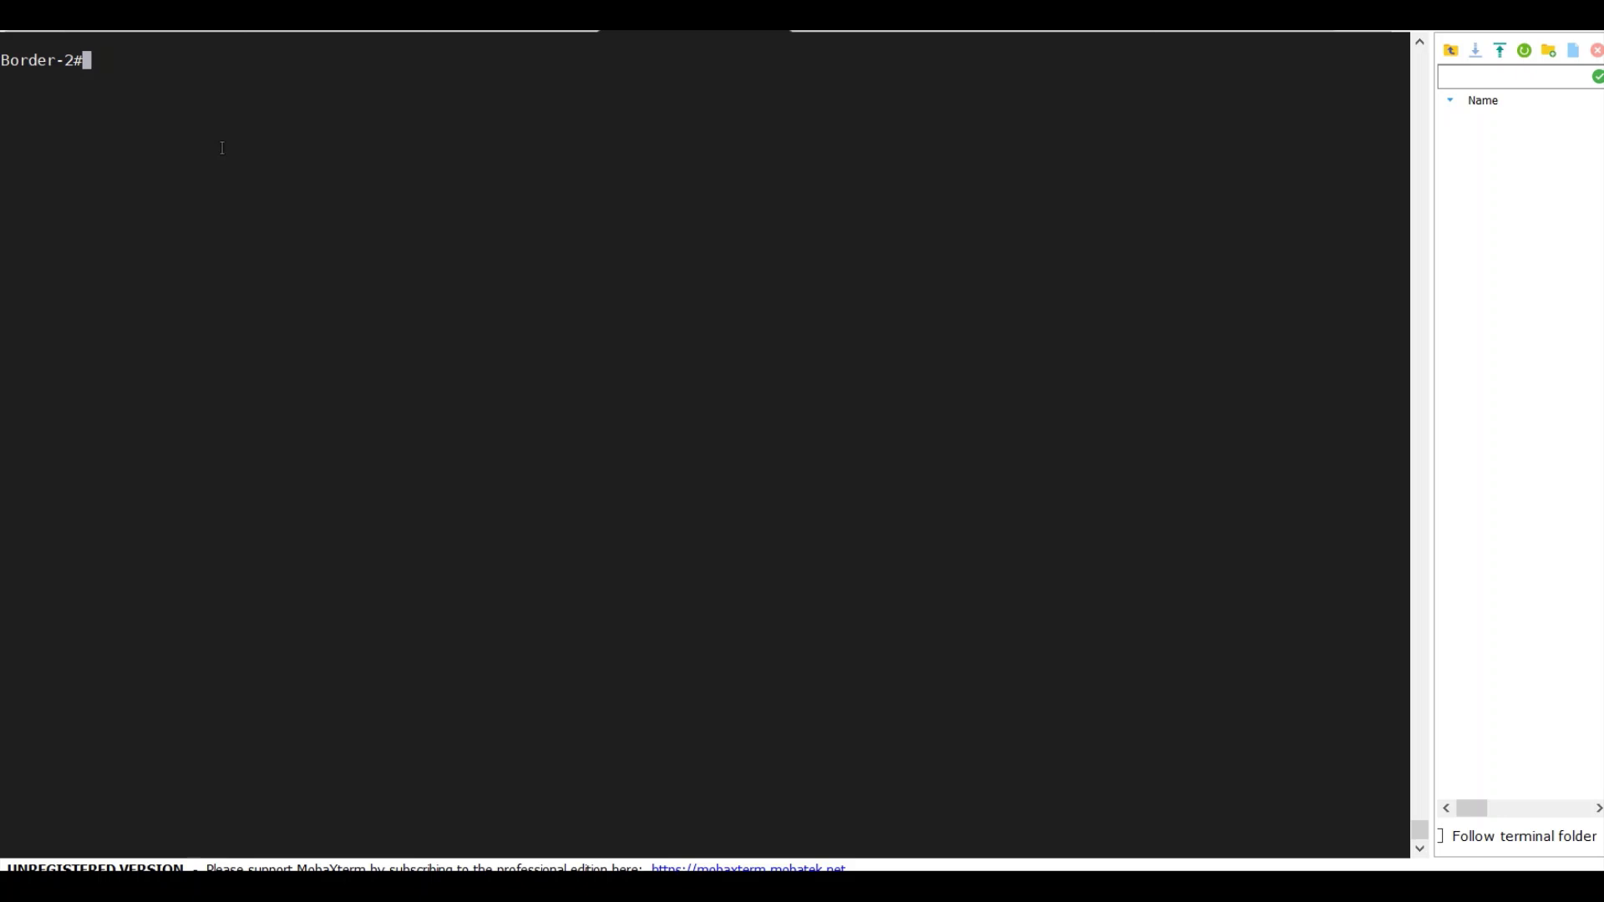
Step: Look up 172.16.3.11 in the CLAB_VN2 routing table and highlight 'Known via lisp' and Vlan999
type("show ip route vrf CLAB")
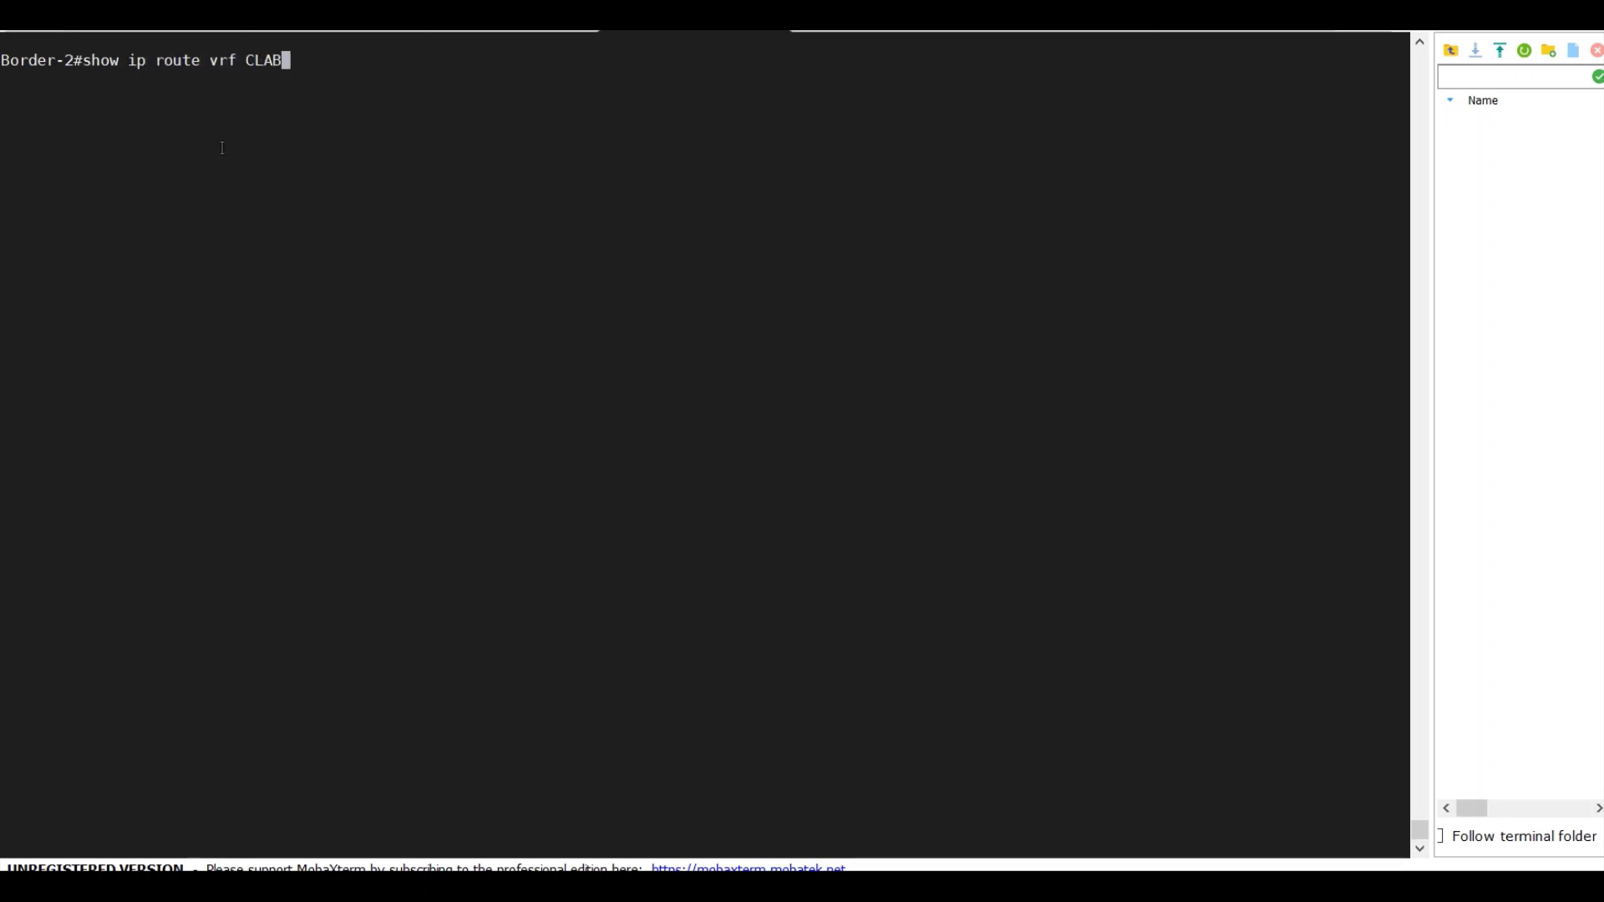
type("_VN2 172.16.3.11")
key("Return")
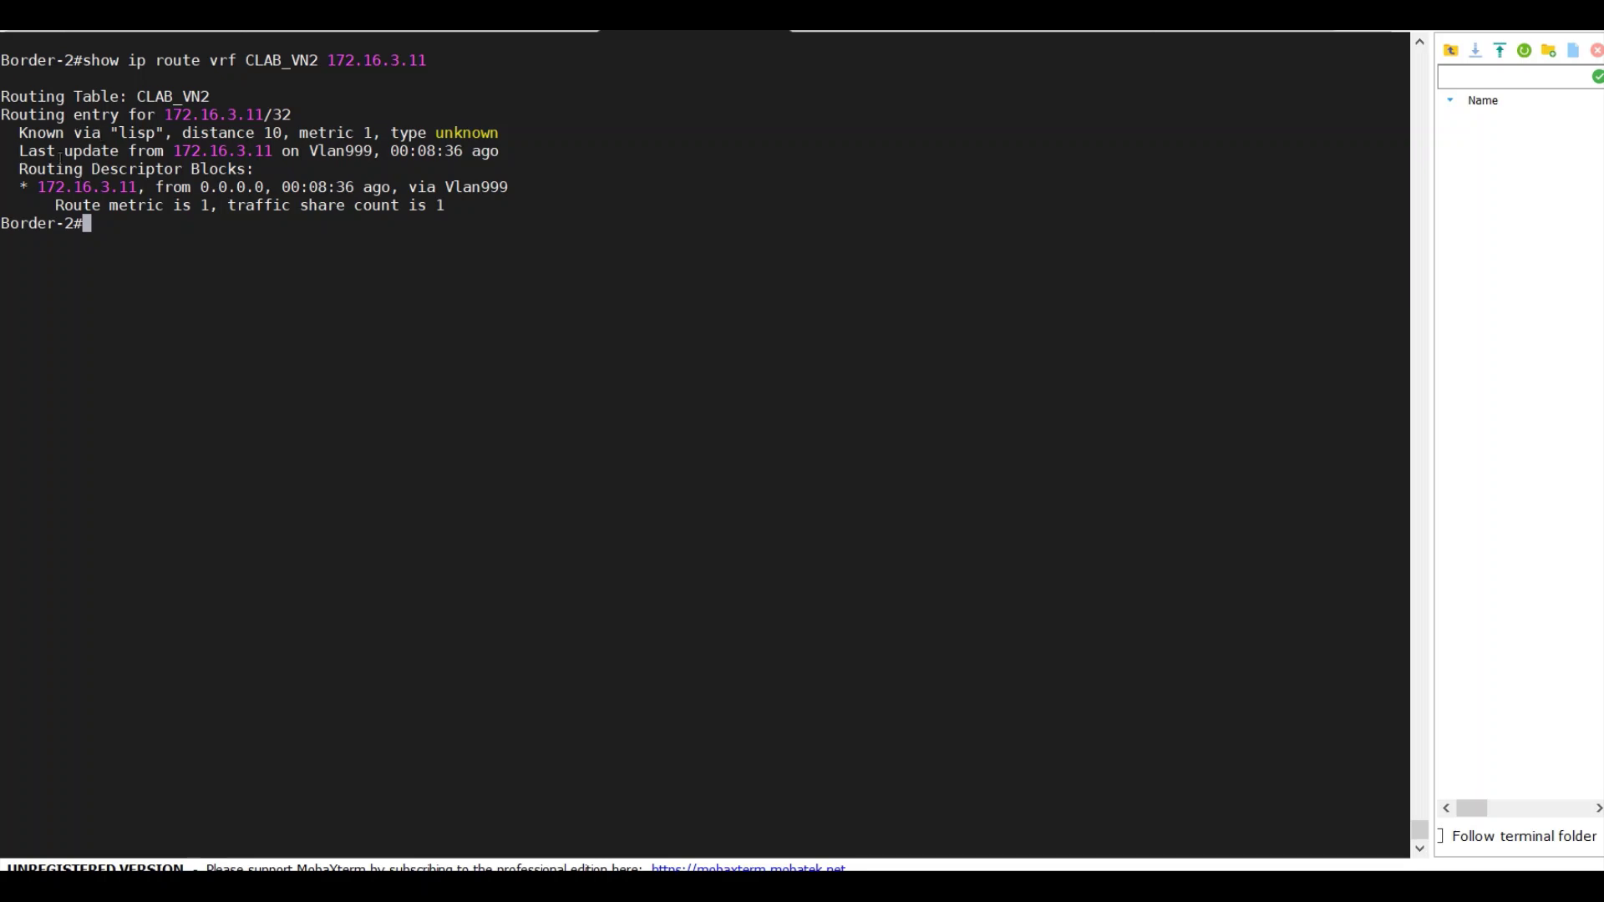
left_click_drag(23, 133, 168, 134)
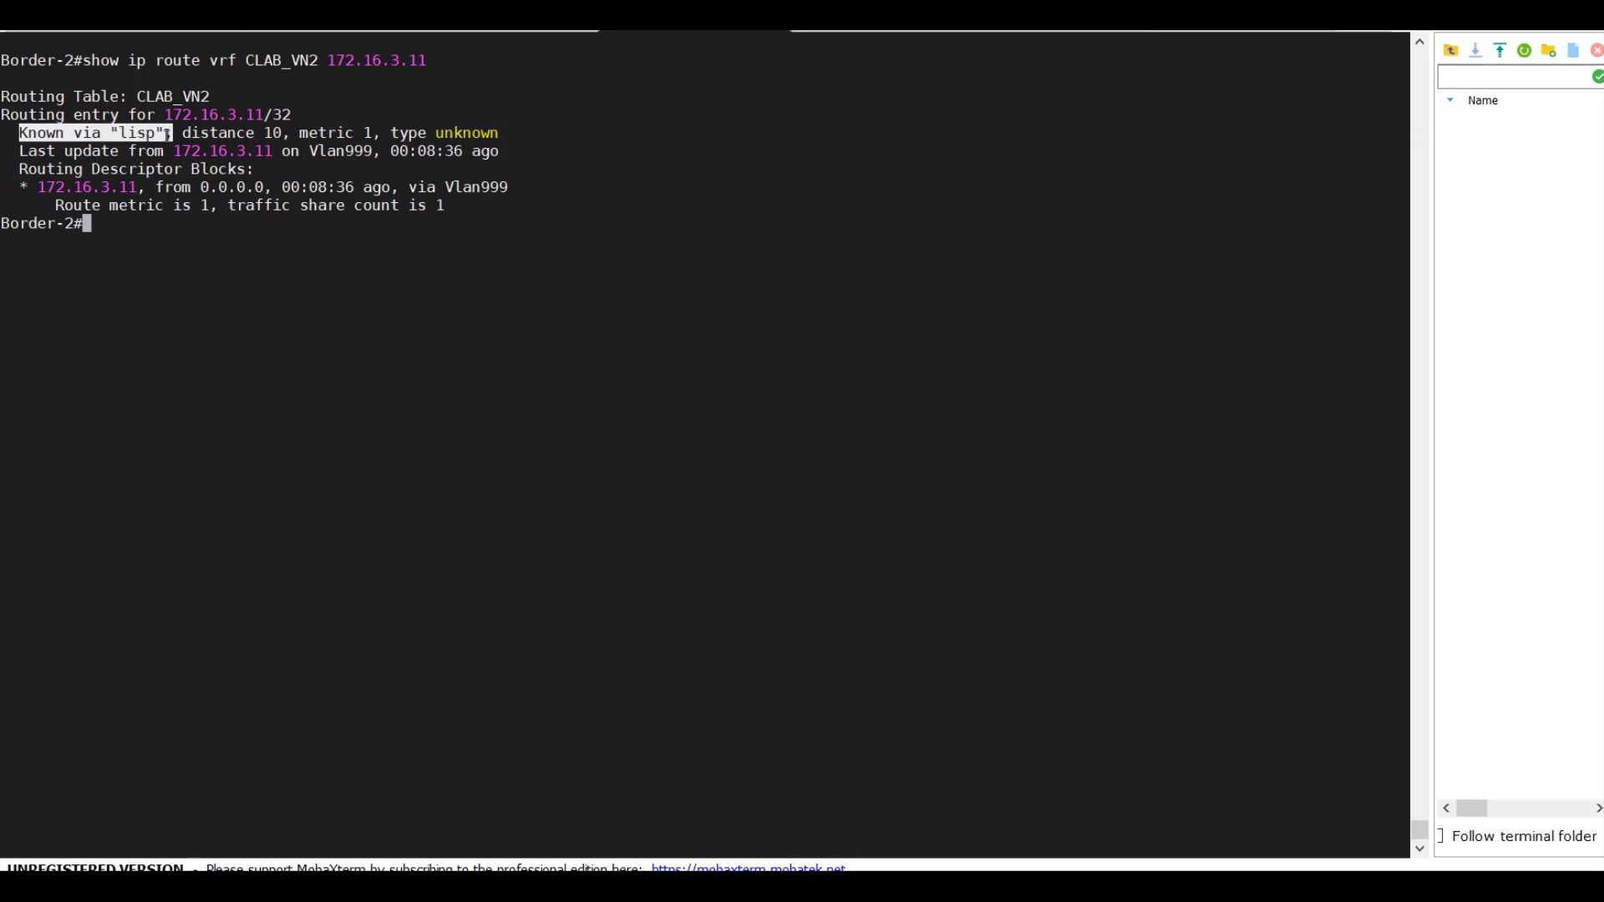
left_click_drag(291, 151, 384, 151)
left_click(407, 157)
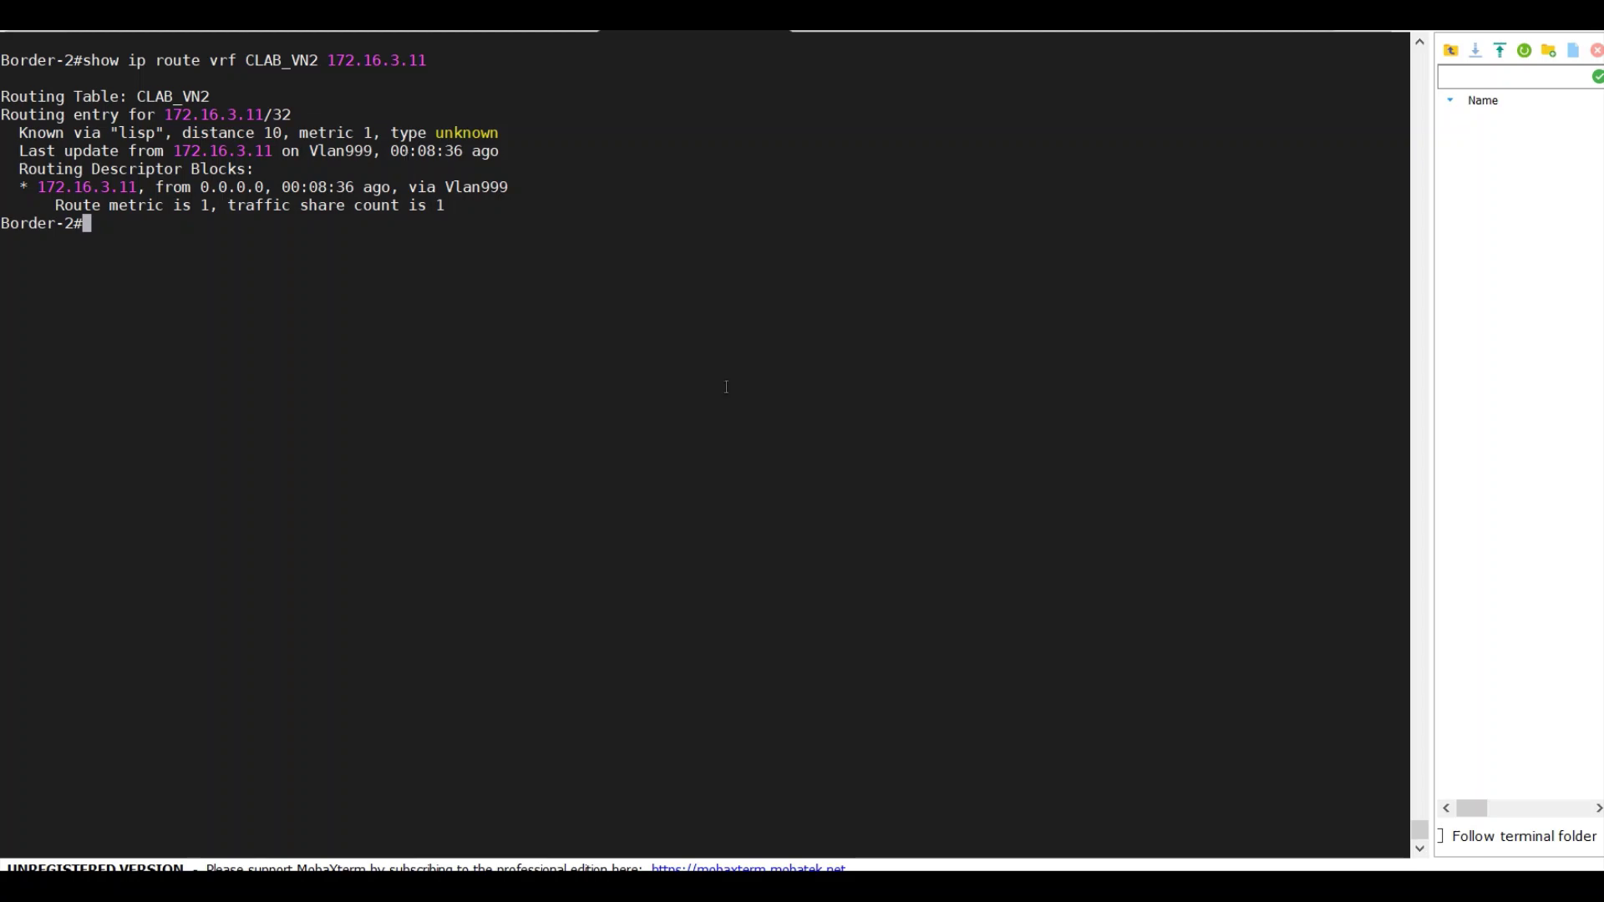
key("Return")
key("Return")
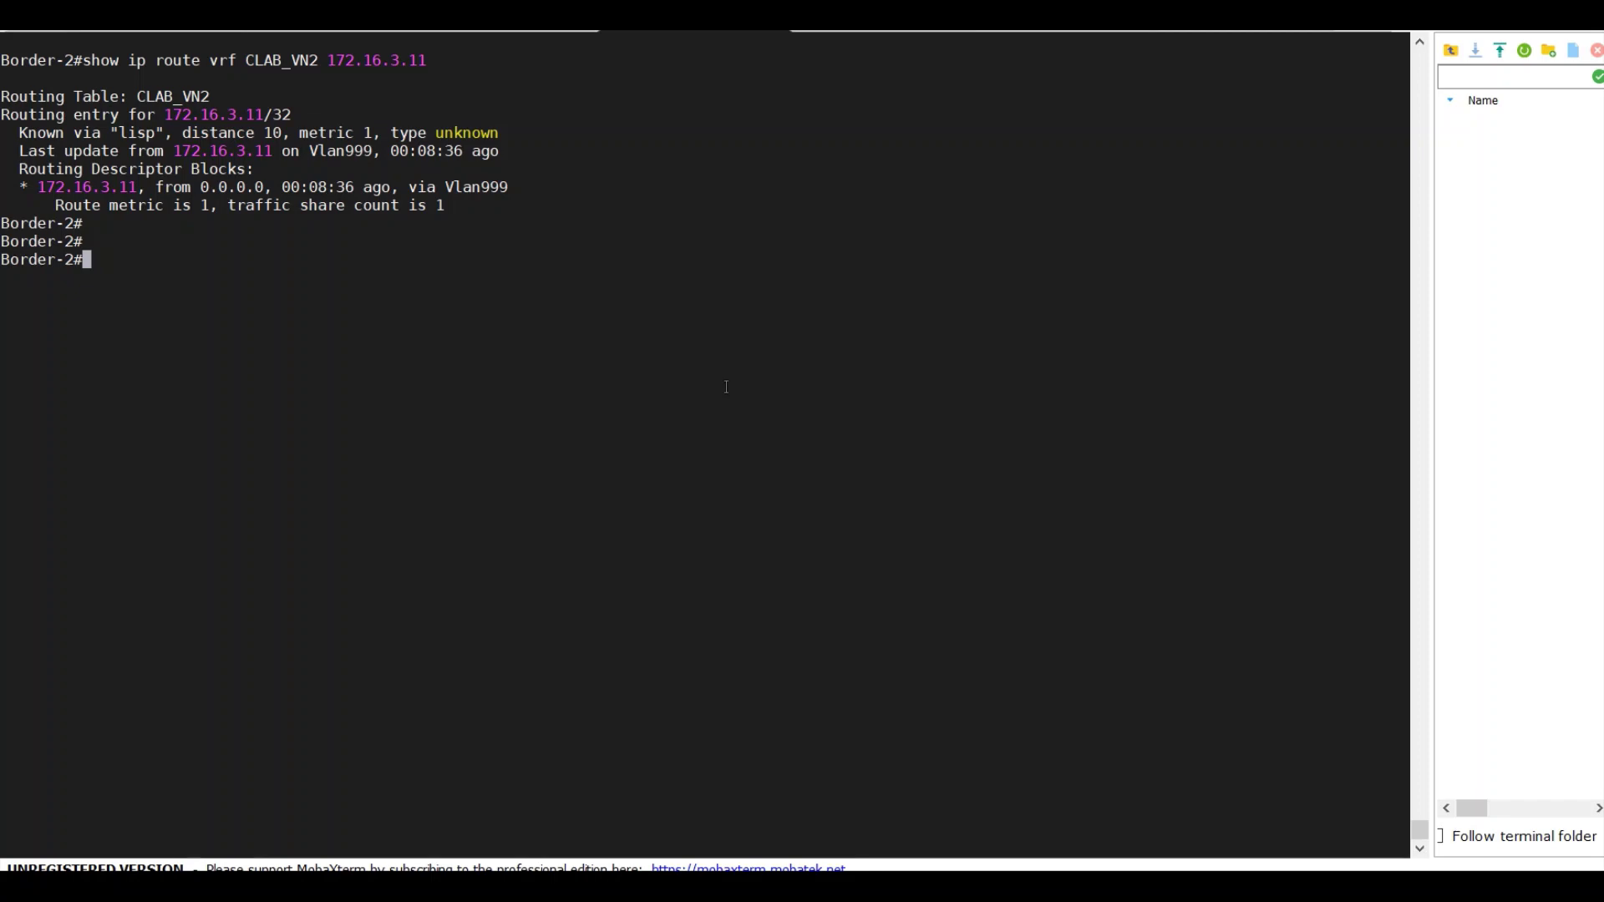
Step: Run show ip cef vrf CLAB_VN2 172.16.3.11 and highlight the nexthop 172.16.3.11 Vlan999 line
type("SHOW I")
key("BackSpace")
type("ip route vrf")
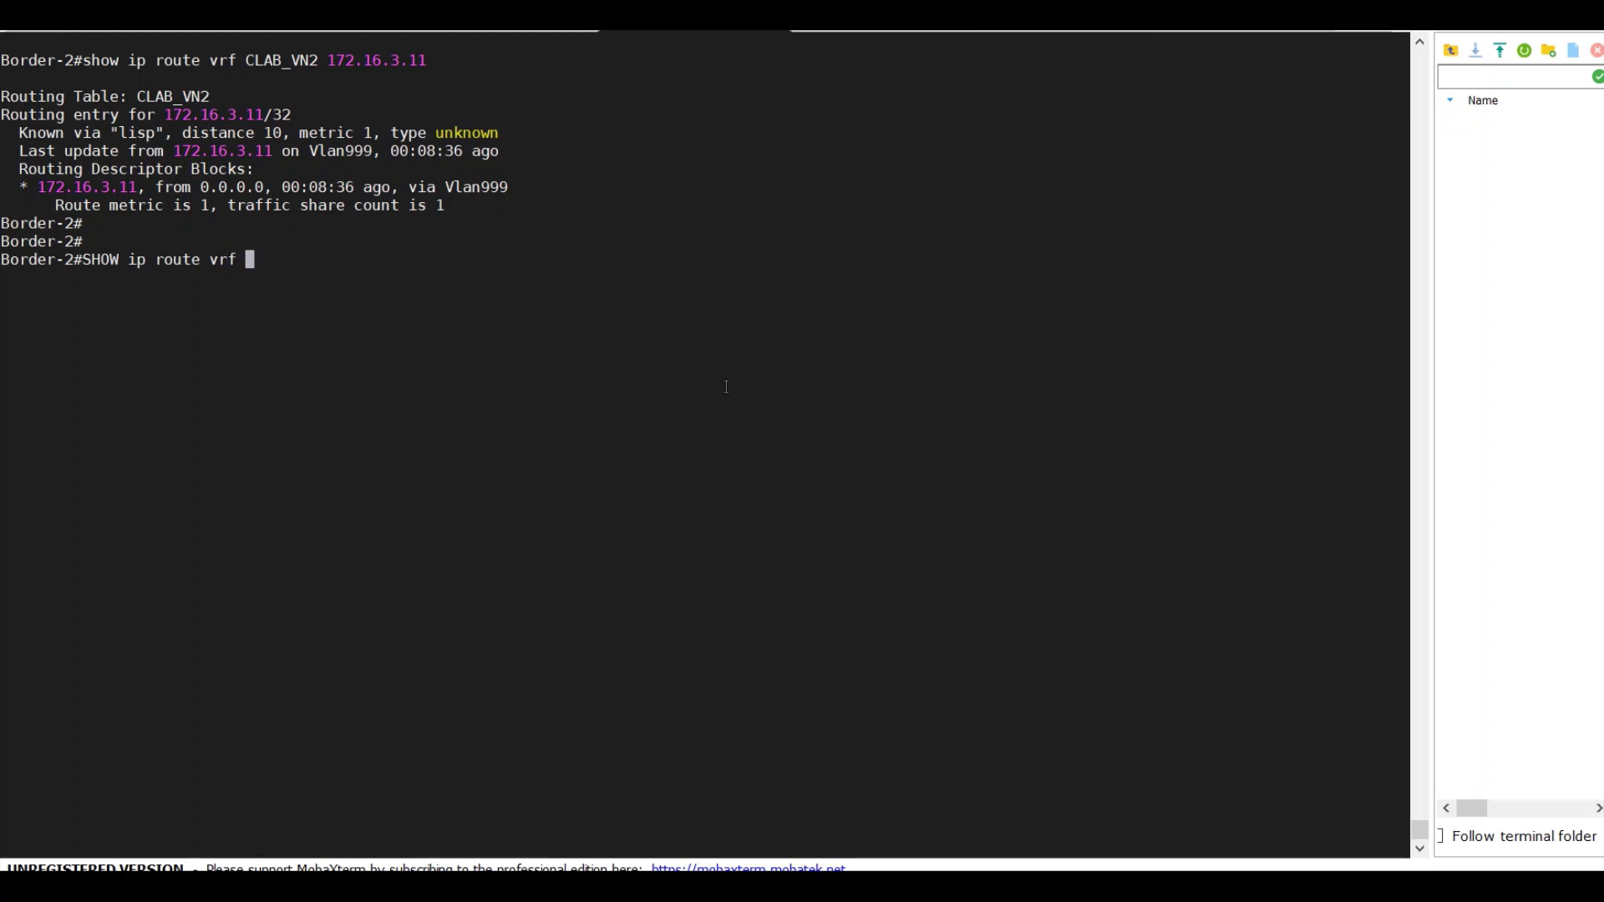
key("BackSpace")
key("BackSpace")
key("BackSpace")
key("BackSpace")
key("BackSpace")
key("BackSpace")
key("BackSpace")
key("BackSpace")
key("BackSpace")
key("BackSpace")
key("BackSpace")
key("BackSpace")
key("BackSpace")
type("ip cef vrf CLAB_VN2 172.16.")
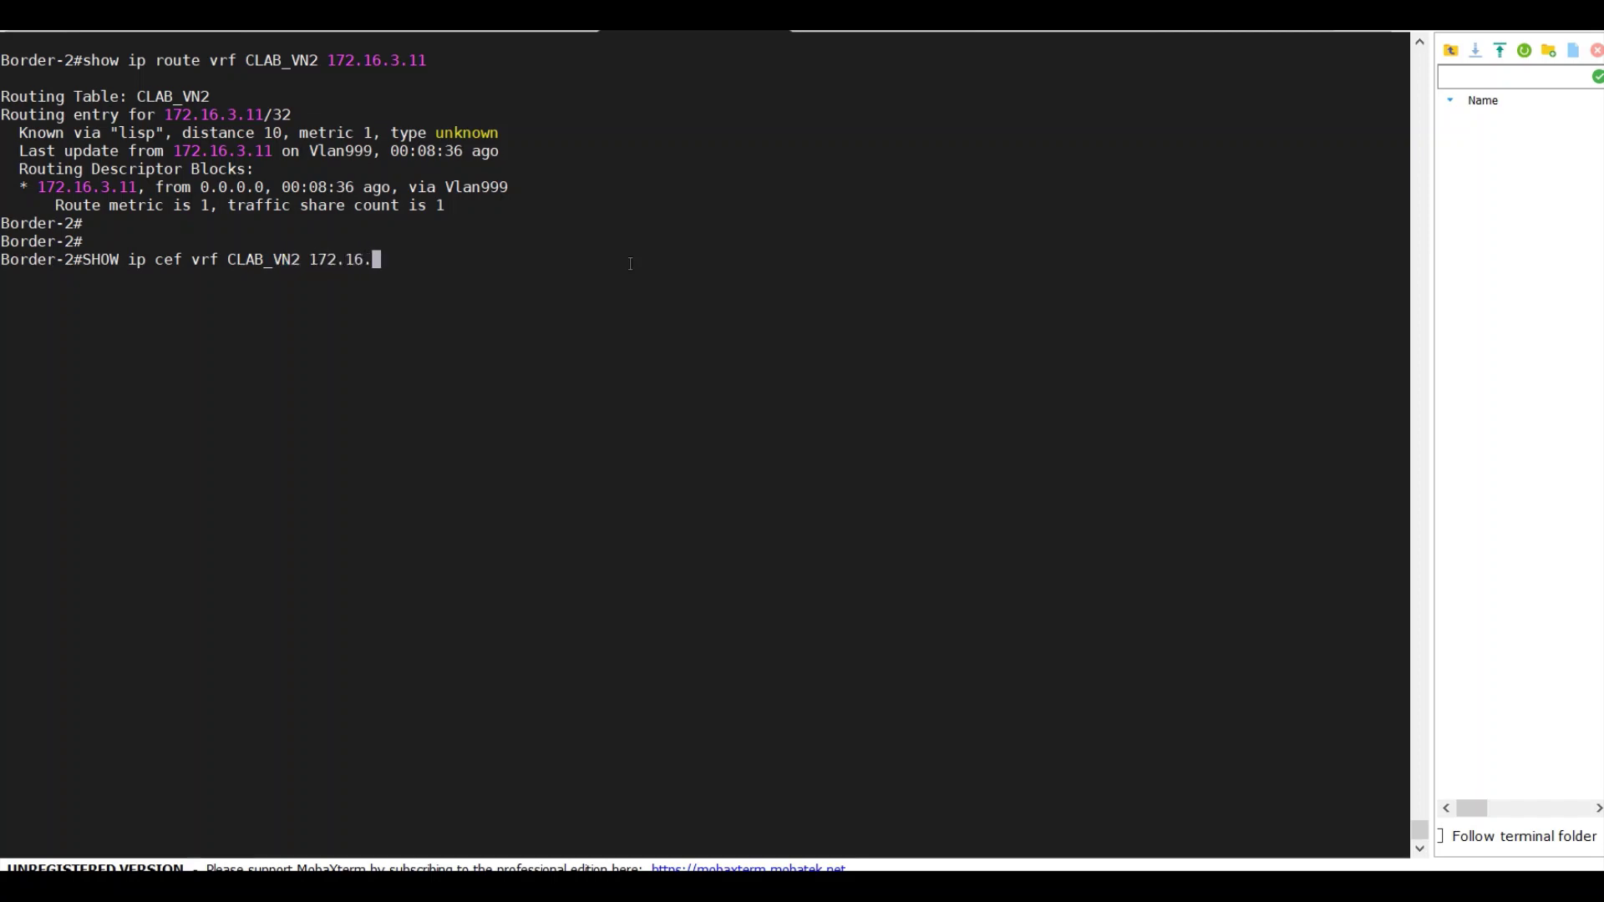
type("1")
key("BackSpace")
type("3.11")
key("Return")
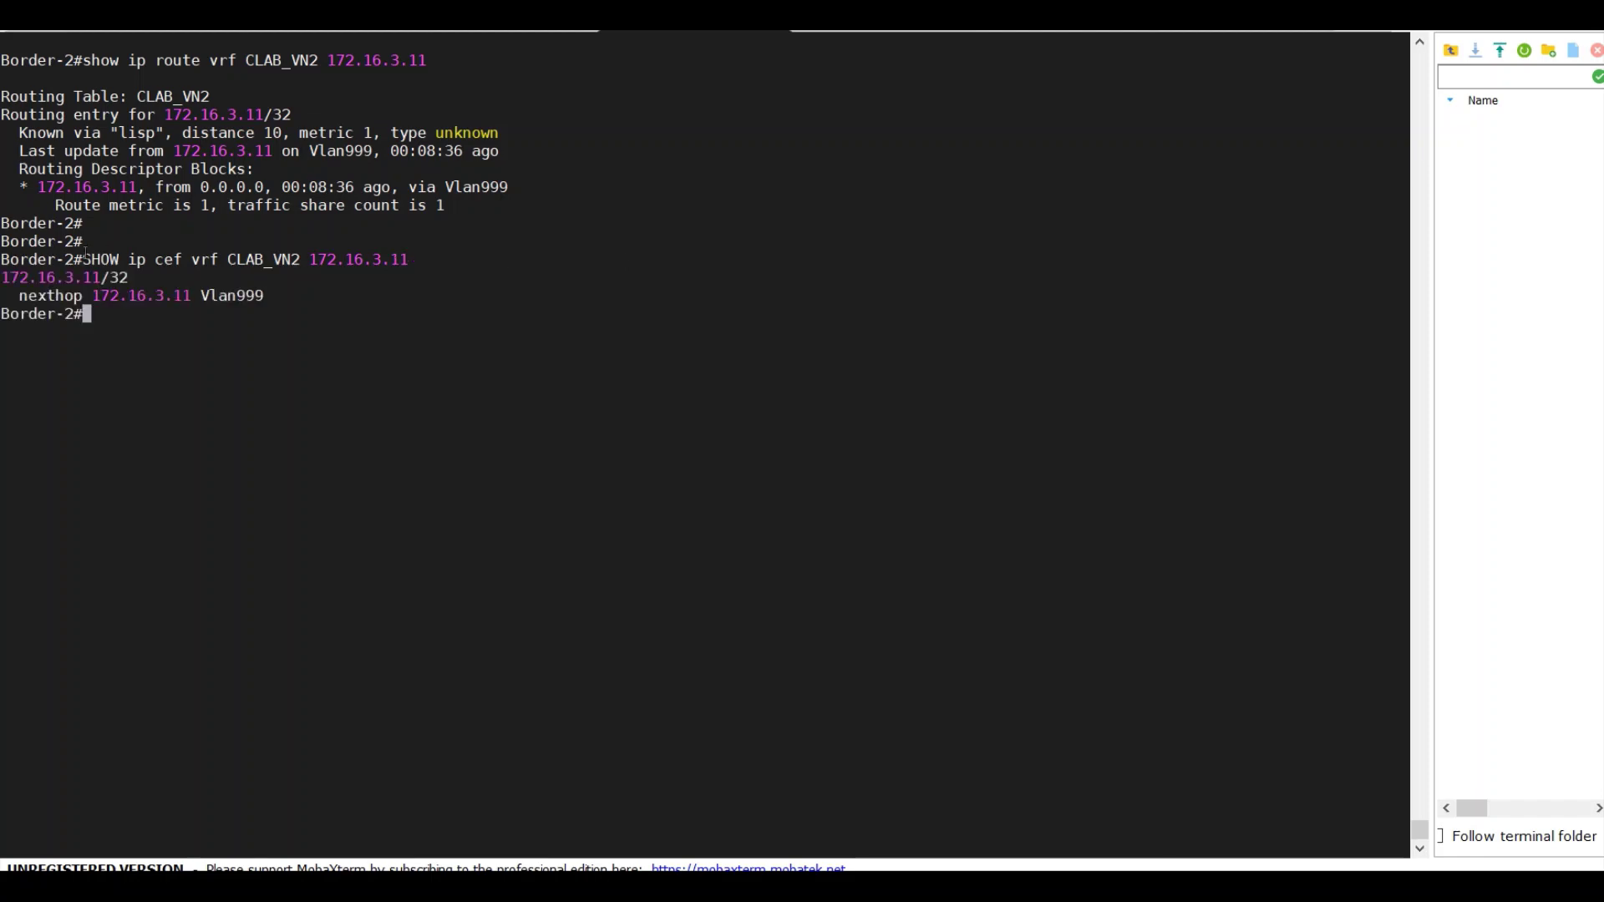
double_click(40, 295)
left_click_drag(39, 296, 280, 297)
left_click(280, 296)
Step: Run show lisp eid-table vrf CLAB_VN2 ipv4 map-cache using Tab completion
type("show lisp eid")
key("Tab")
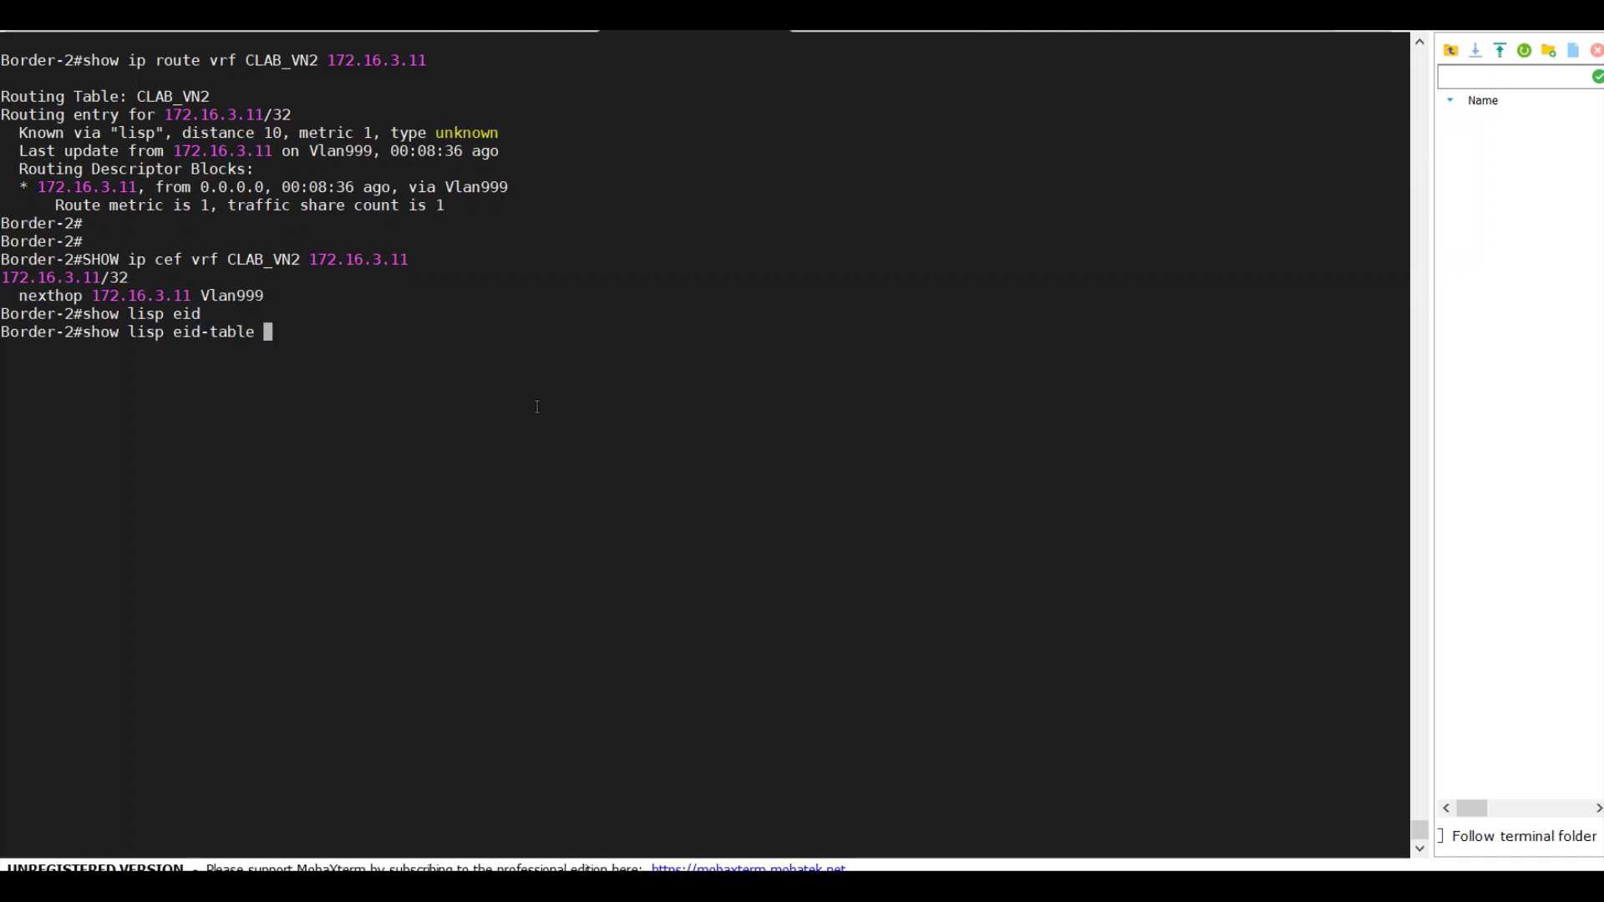
type("vrf CLAB_VN2 ip")
key("Tab")
type("v")
key("Tab")
type("4")
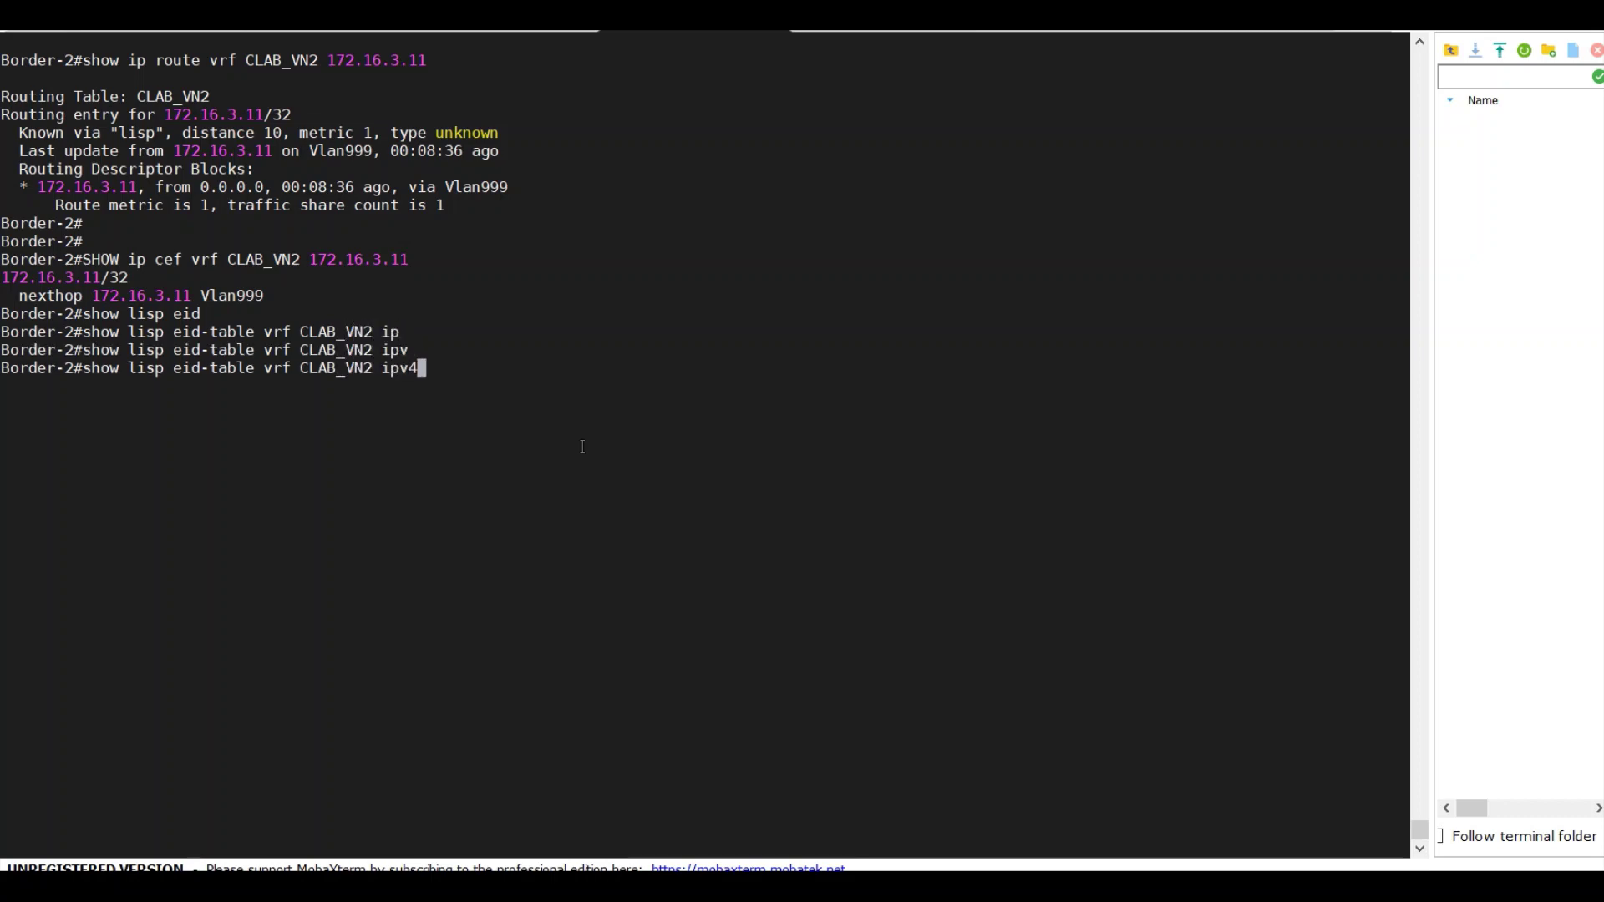
key("Tab")
type("ma")
key("Tab")
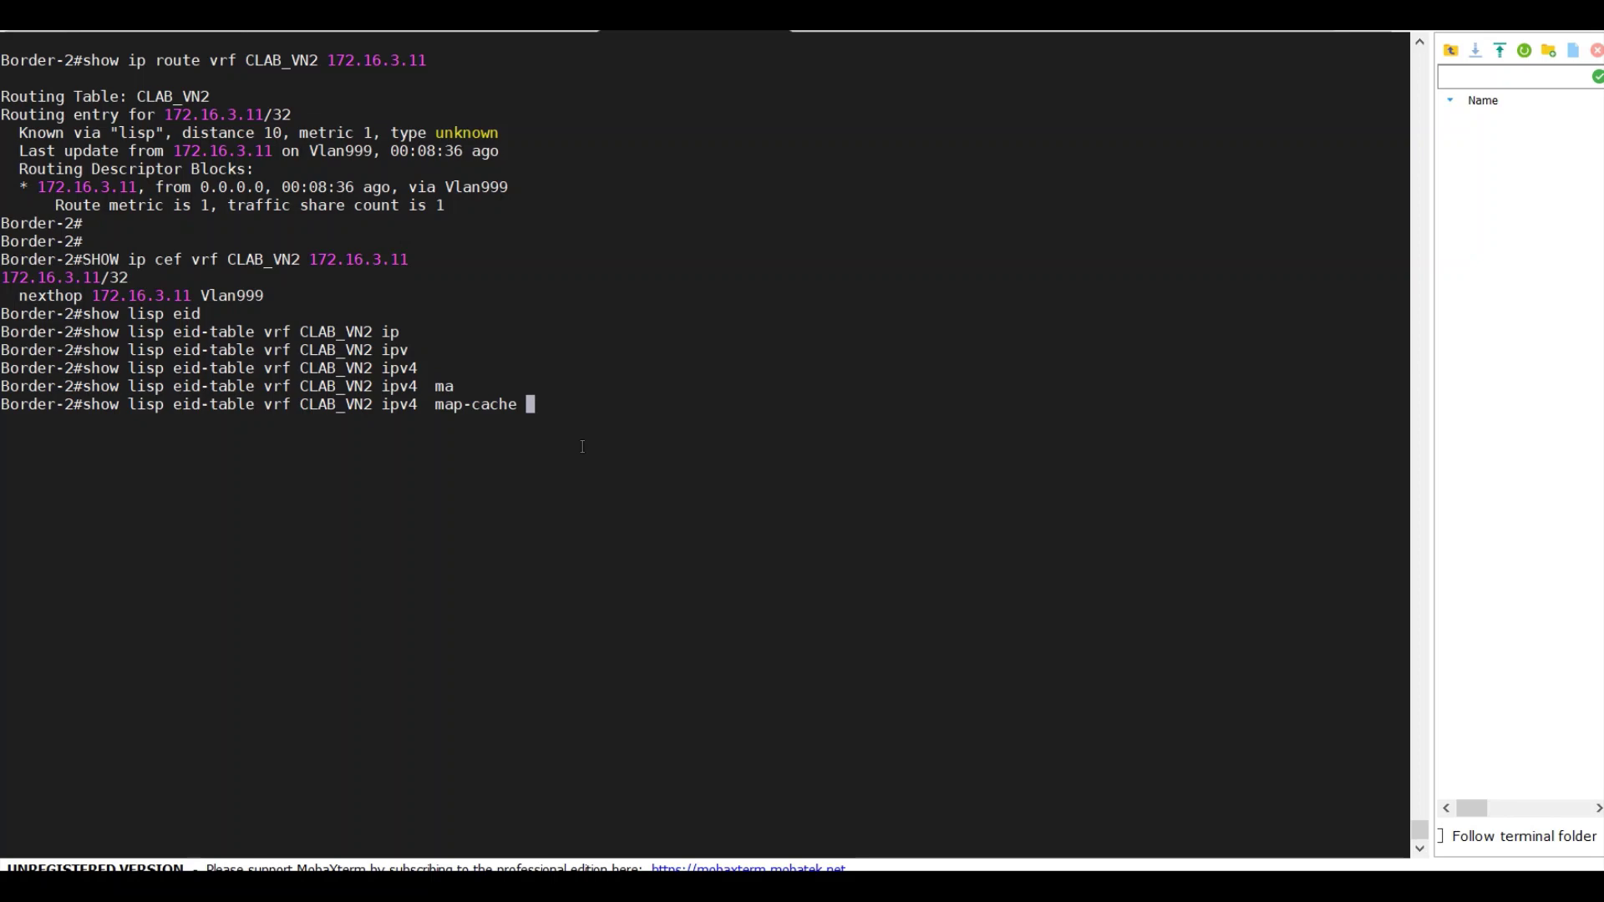
key("Return")
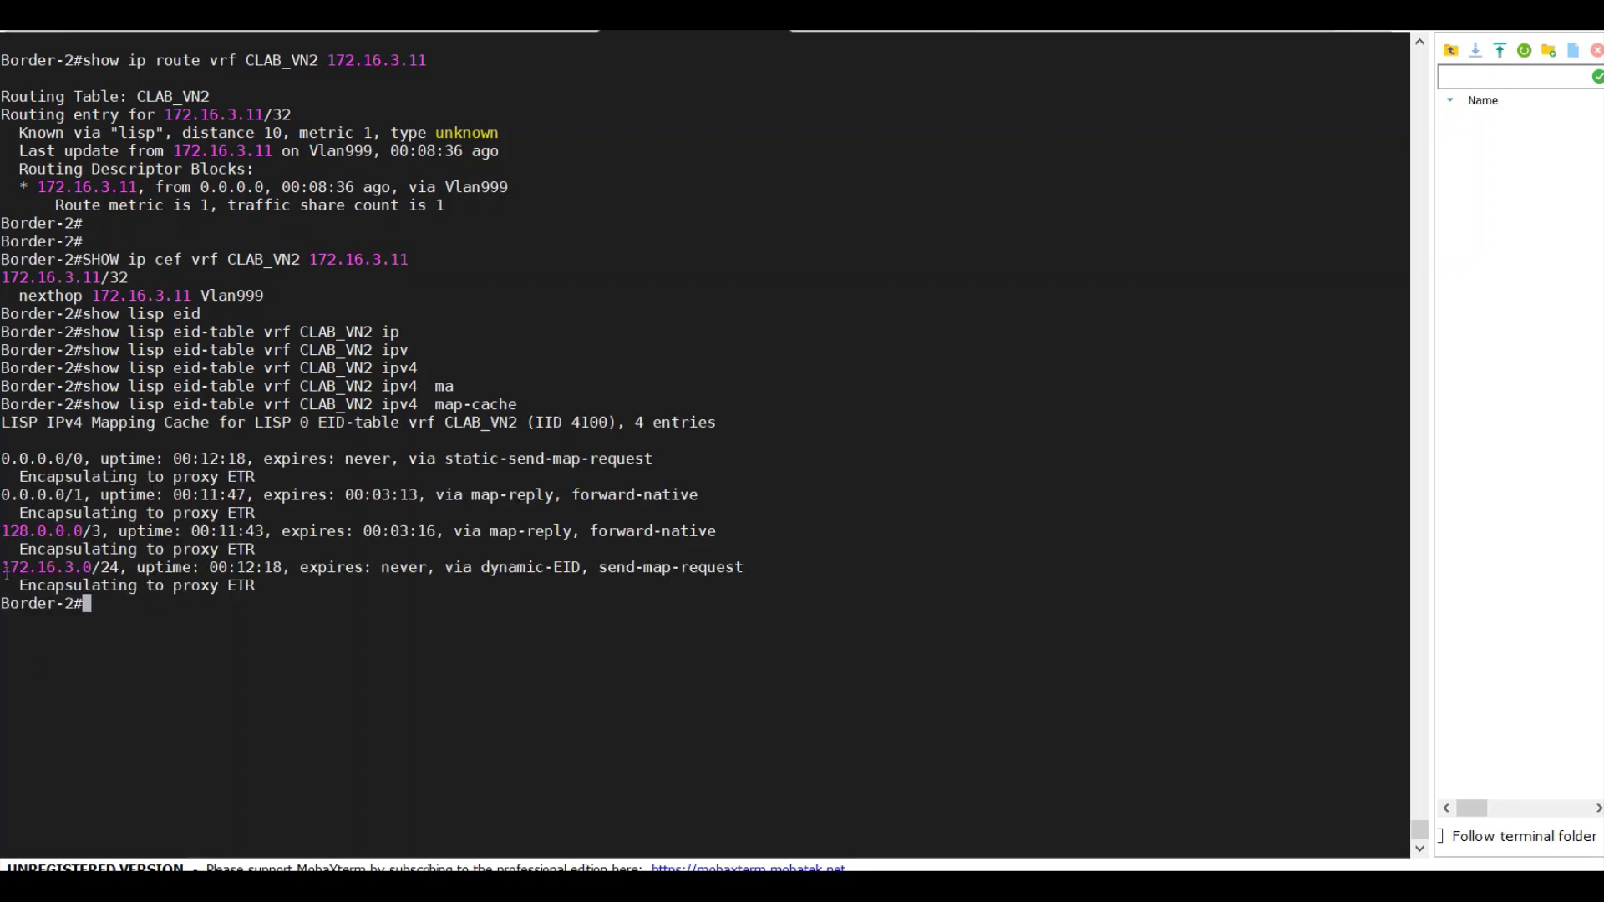
Step: Highlight the 172.16.3.0/24 map-cache entry and its send-map-request action
left_click_drag(6, 574, 343, 576)
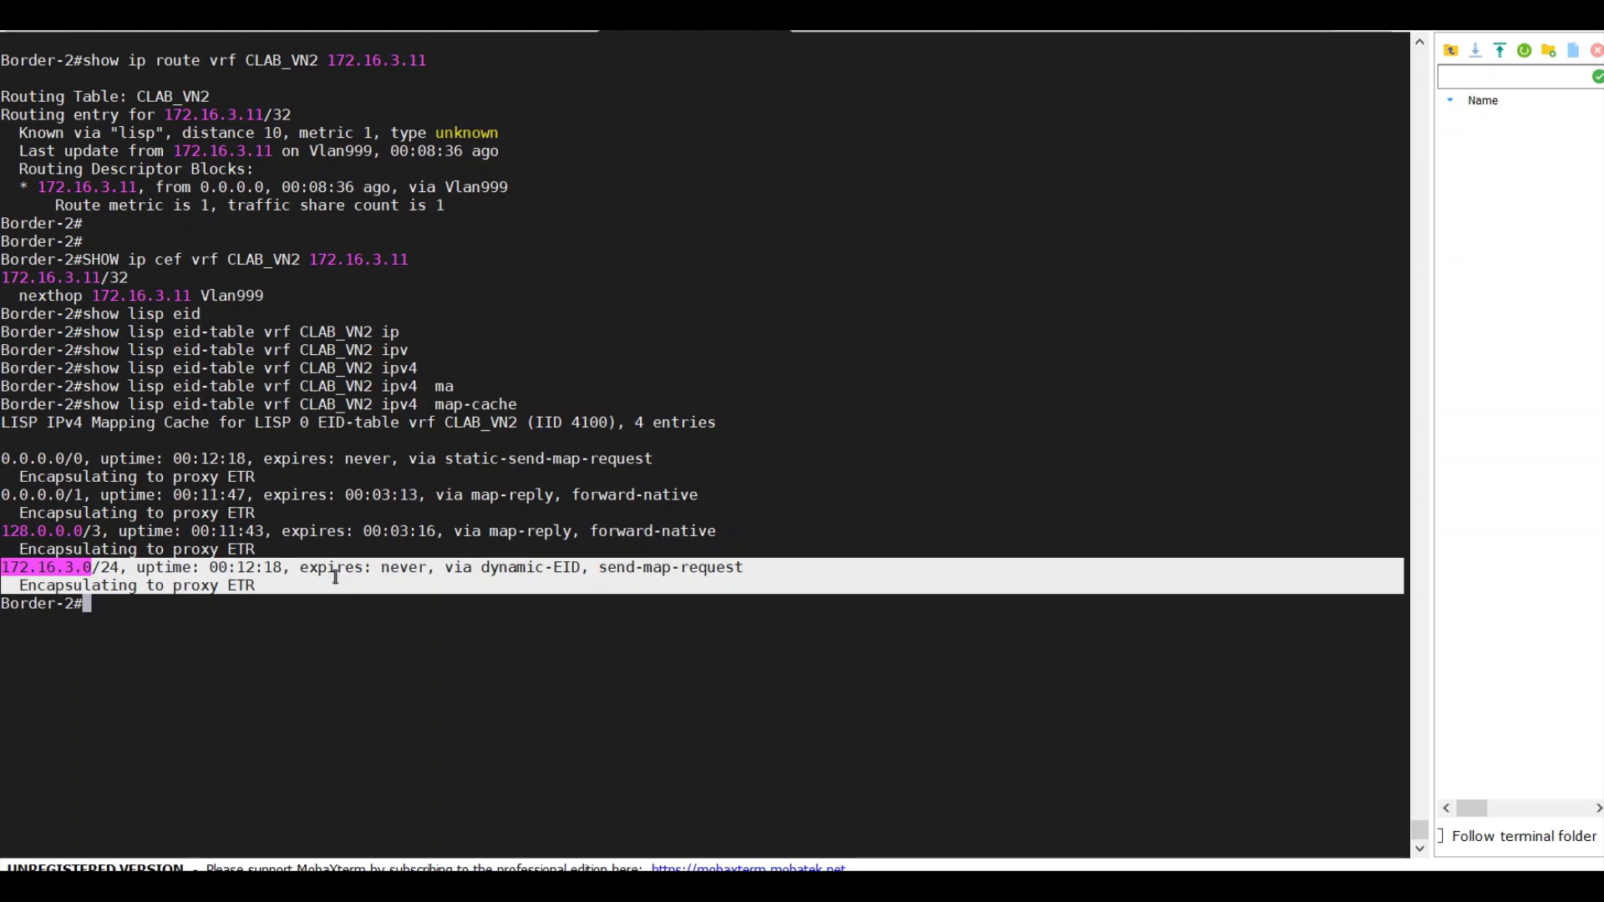
left_click(340, 590)
left_click_drag(312, 590, 4, 570)
left_click(249, 570)
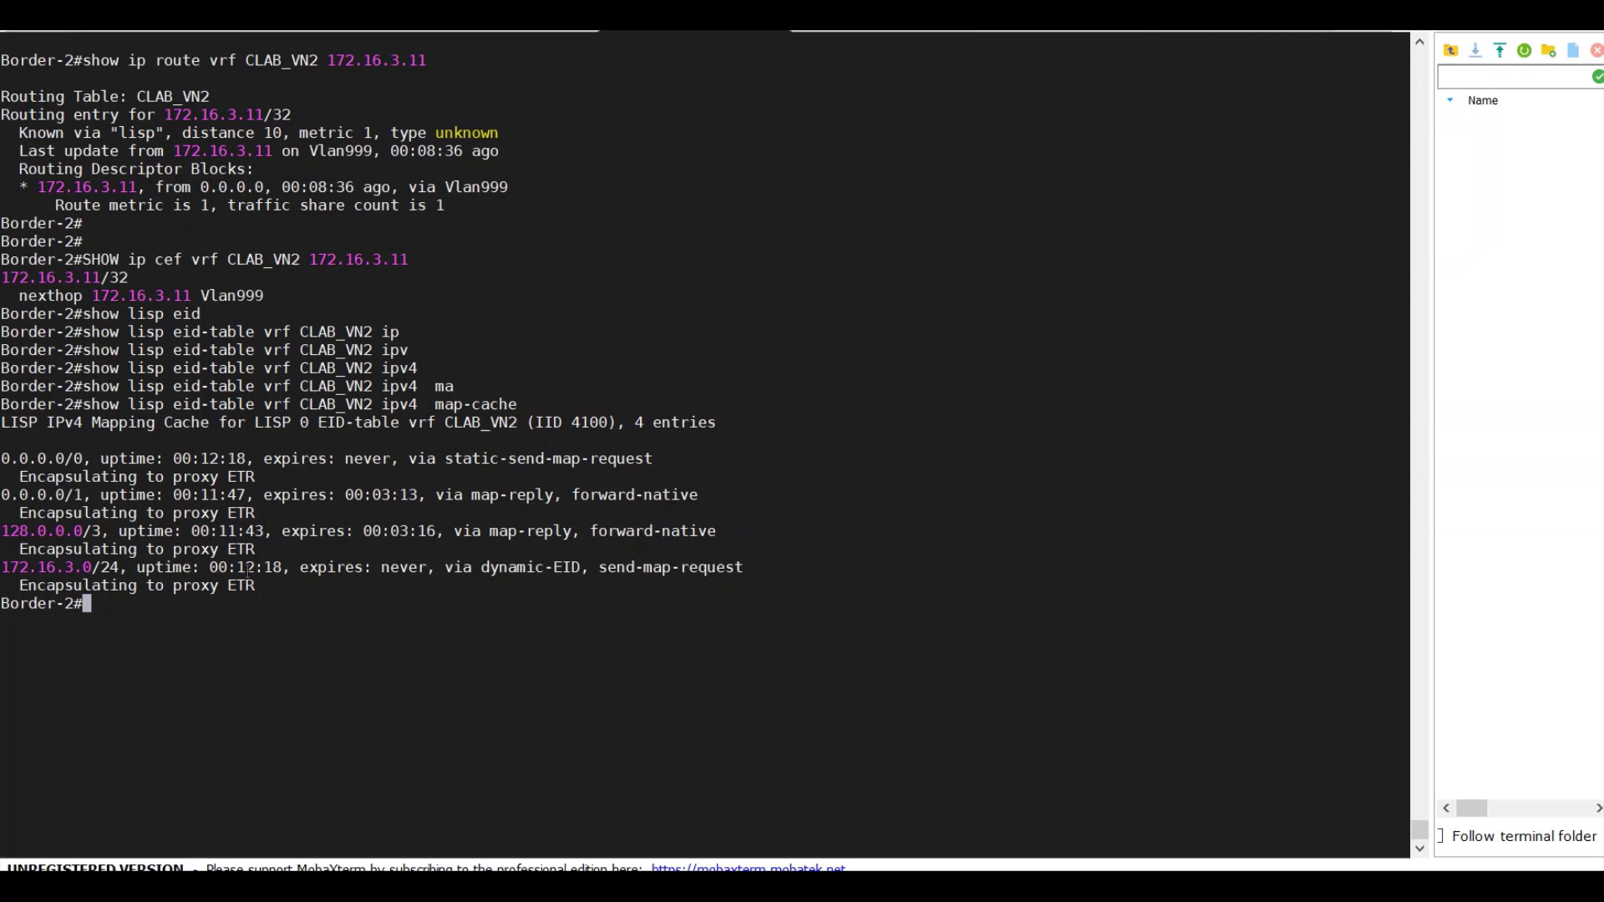
left_click_drag(580, 567, 3, 569)
left_click(714, 571)
left_click(213, 584)
key("End")
Step: On Border-1, run show lisp site and highlight the 172.16.3.11/32 registration from 10.0.1.5
left_click(166, 33)
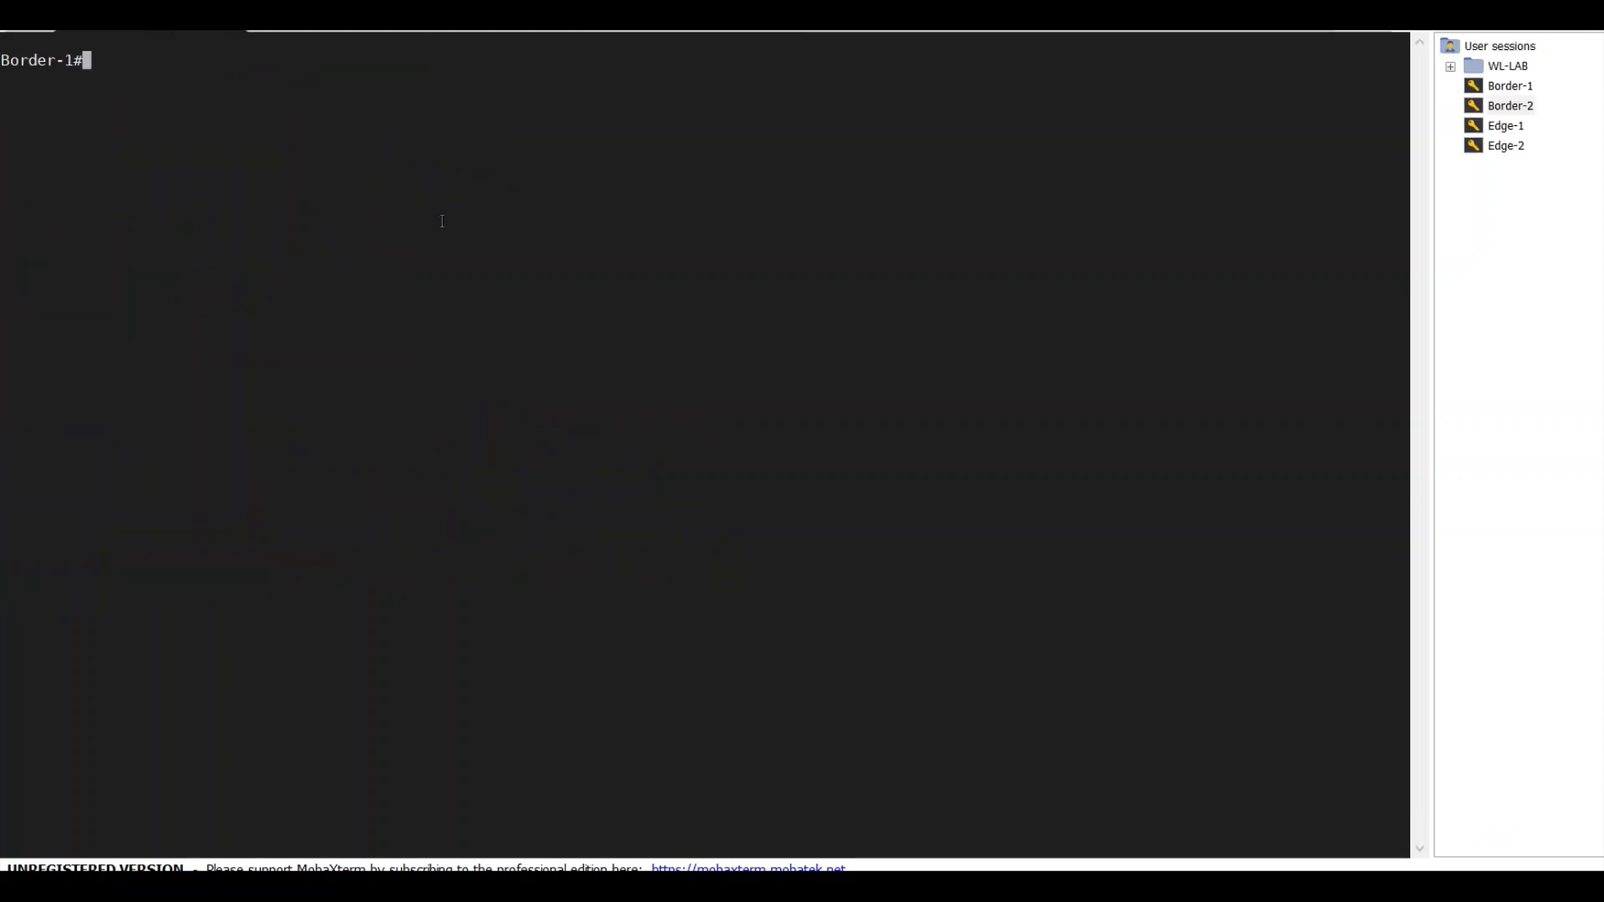
type("show lisp")
key("Tab")
type("s")
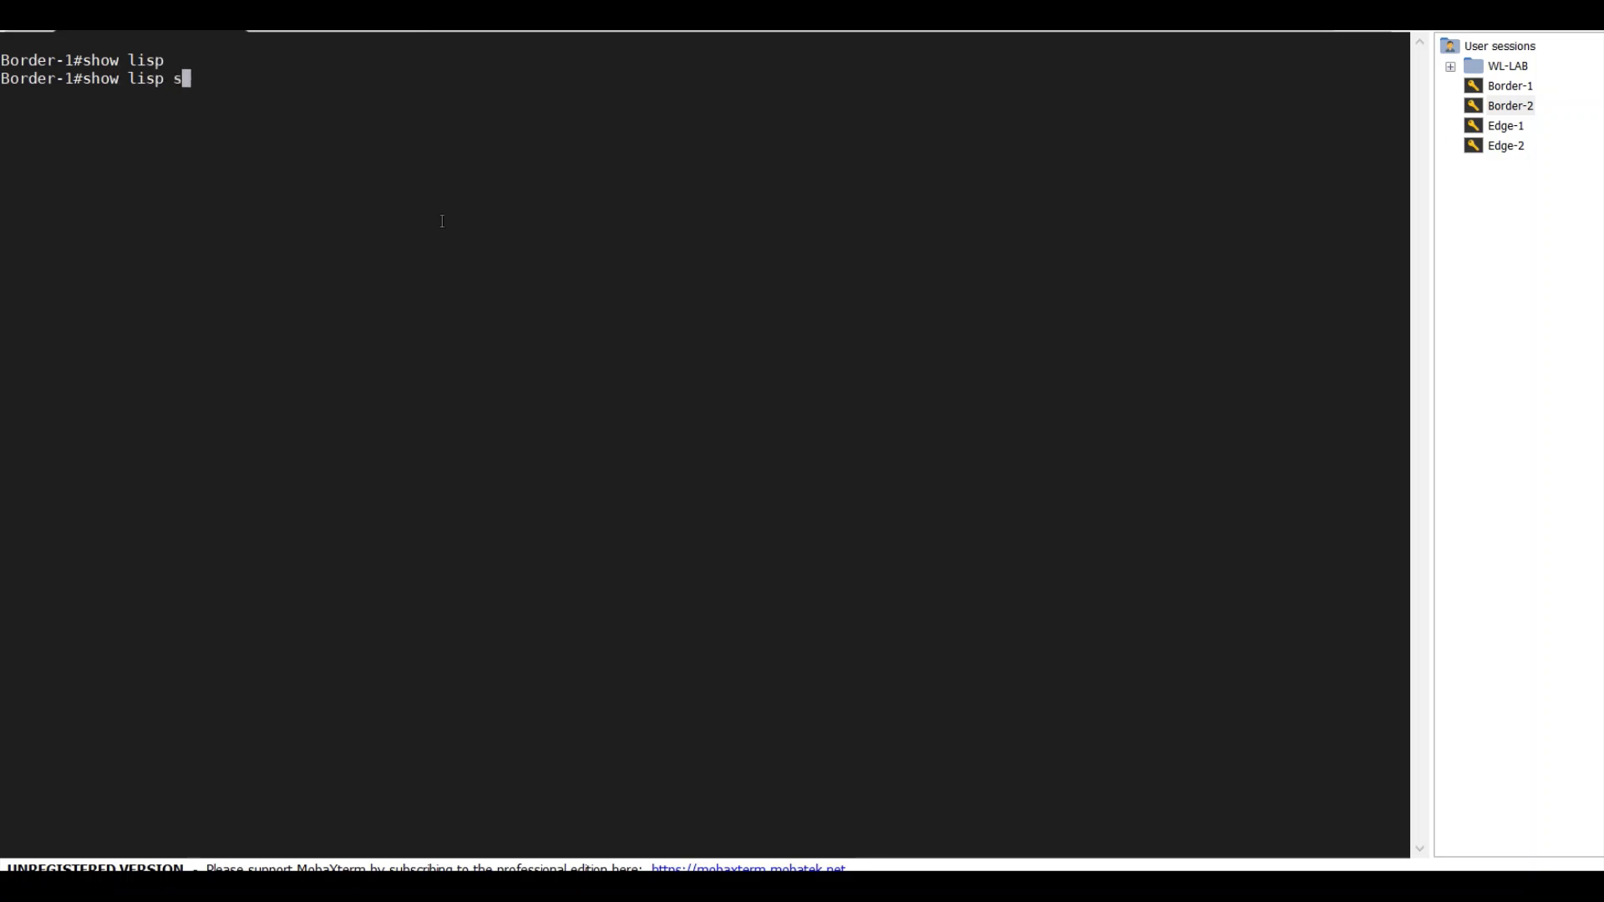
type("i")
key("Tab")
type("te")
key("Return")
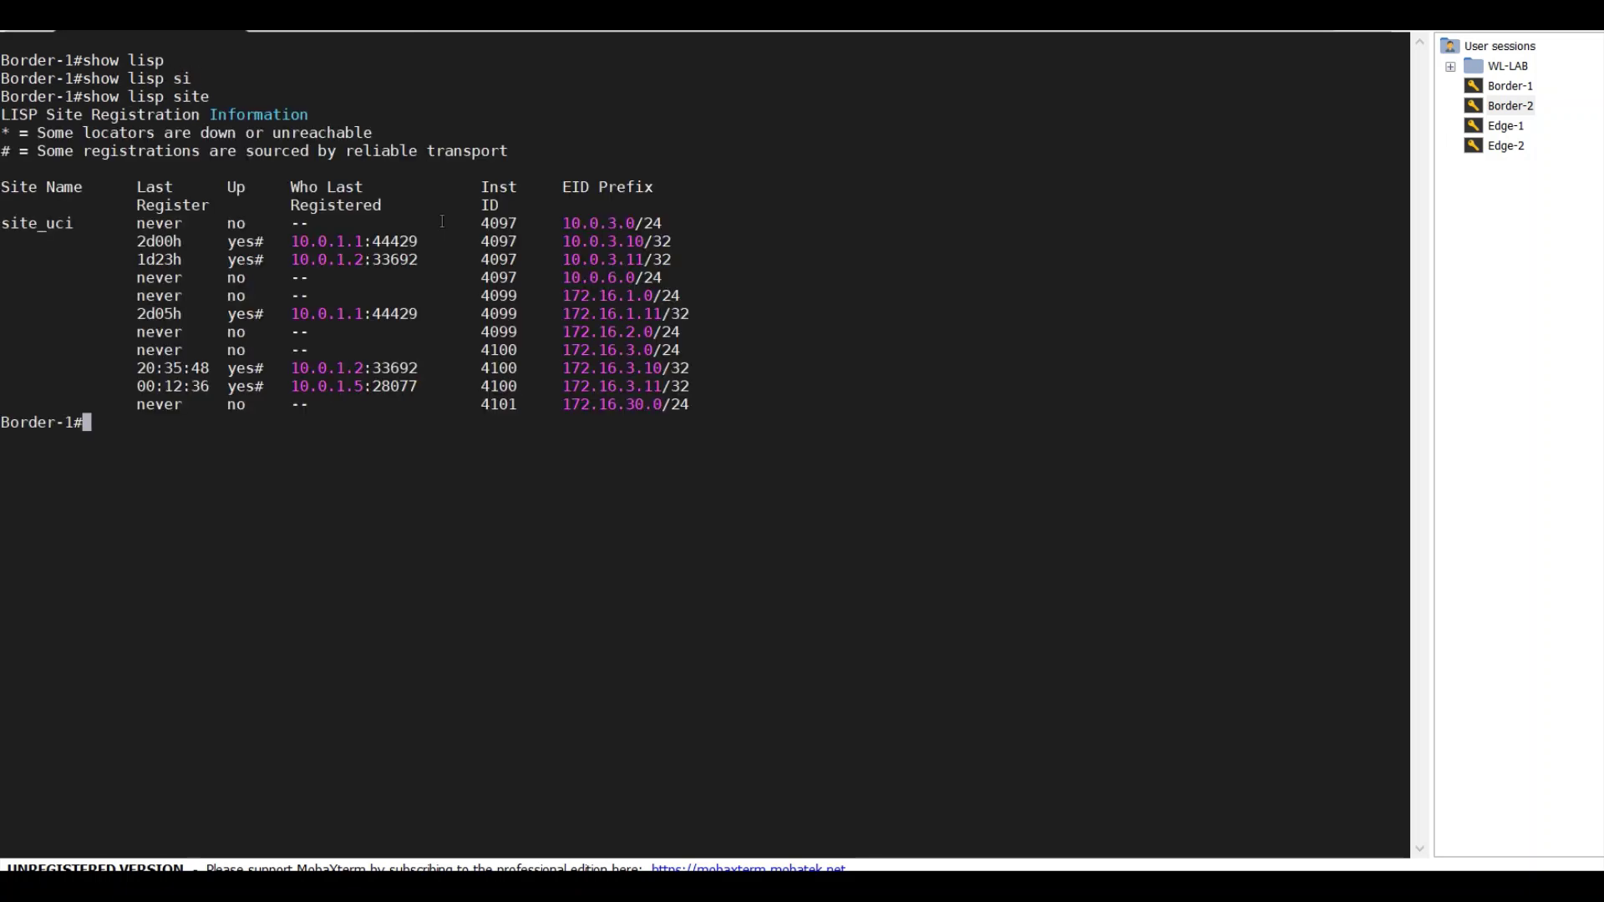
left_click_drag(678, 386, 385, 387)
left_click(282, 384)
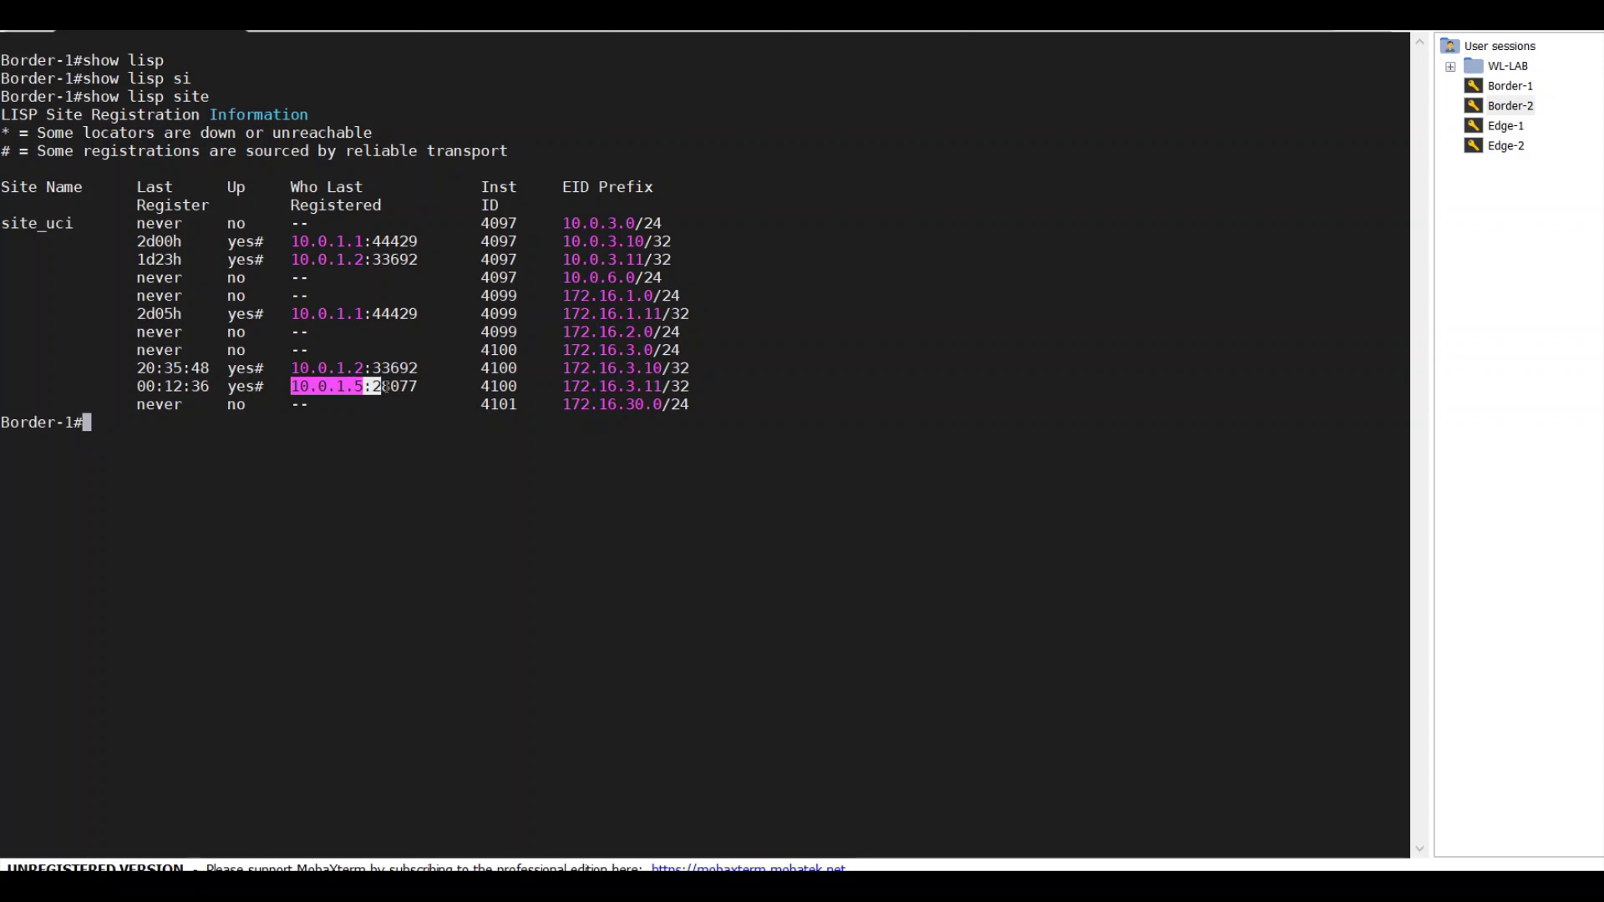
Step: Run show lisp eid-table vrf CLAB_VN2 ipv4 map-cache on Border-1, correcting the eid-table typo
left_click(962, 540)
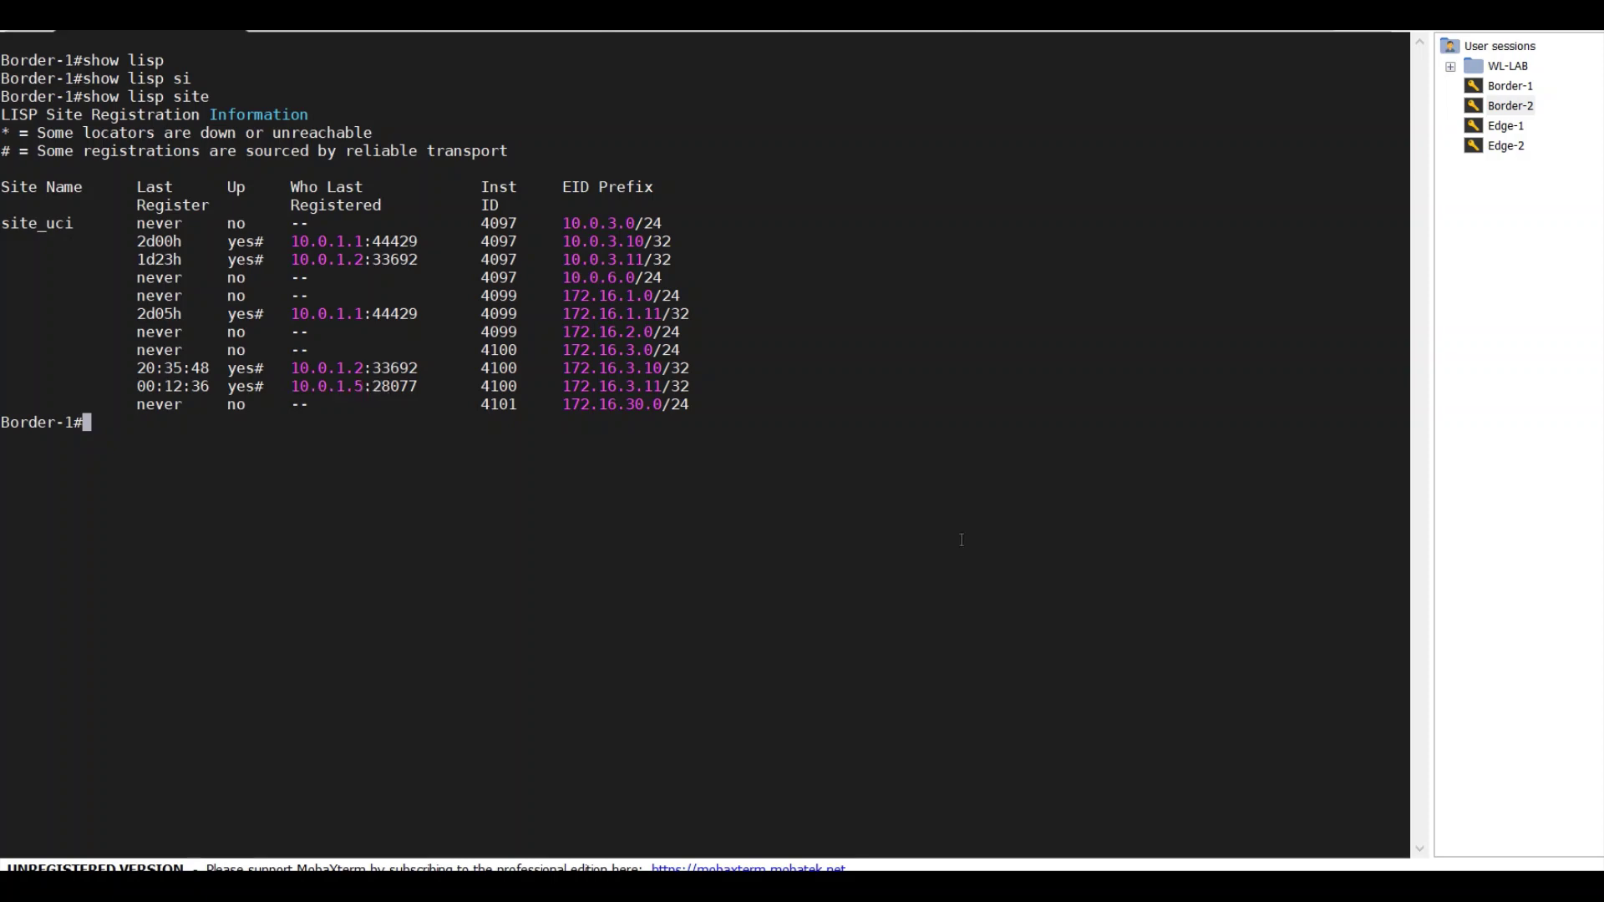
type("show lisp edi")
key("Tab")
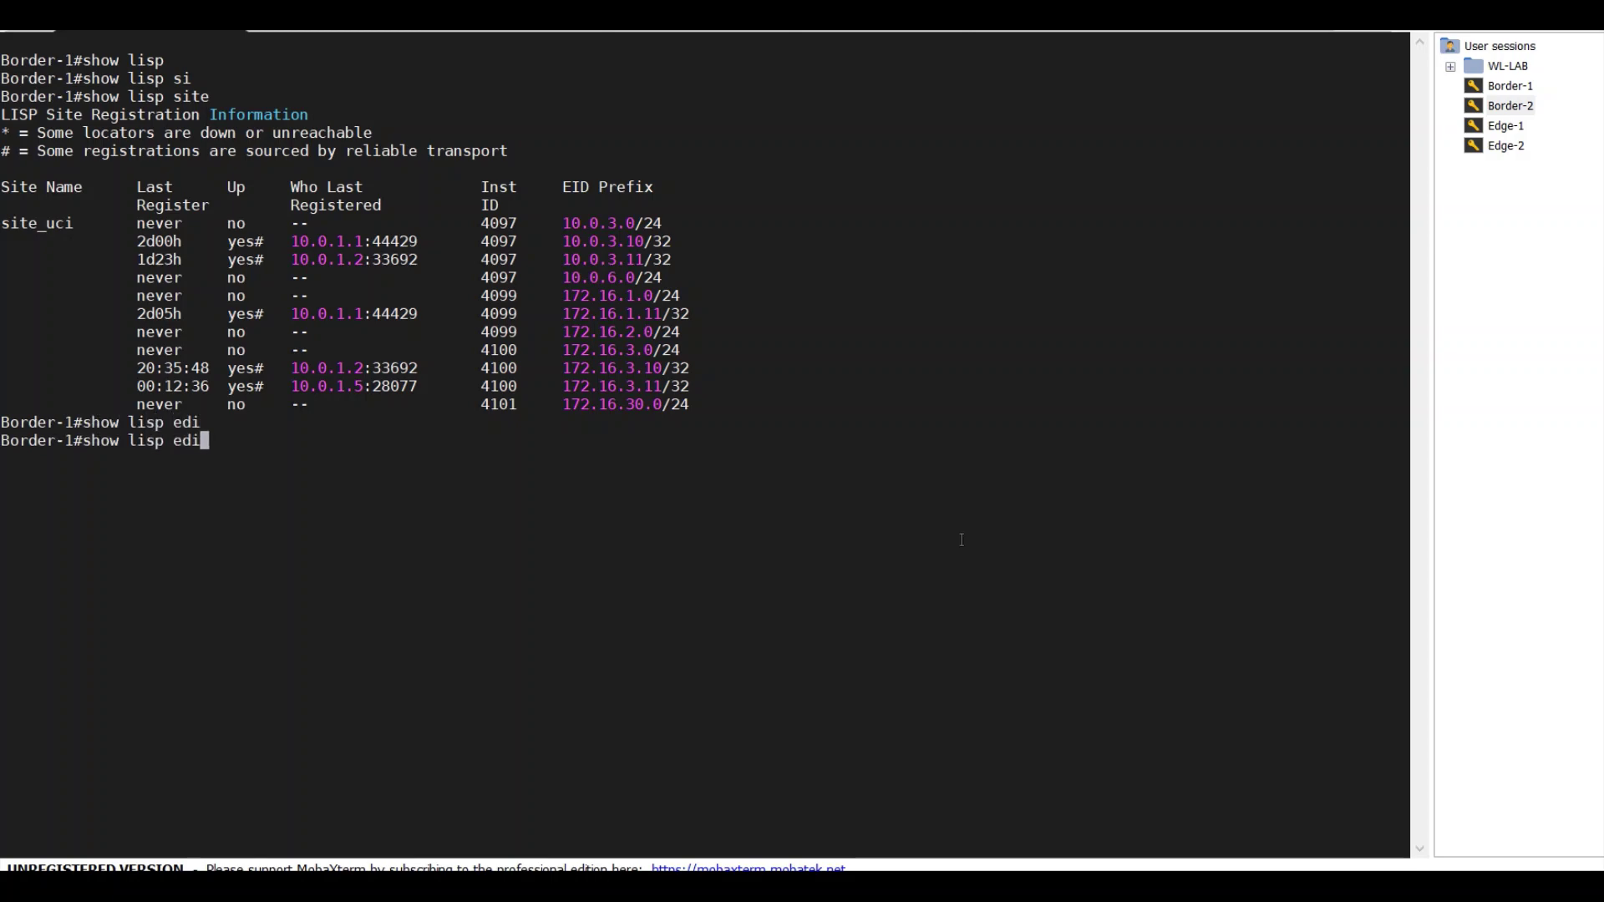
key("BackSpace")
key("BackSpace")
type("idt")
key("BackSpace")
type("-t")
key("Tab")
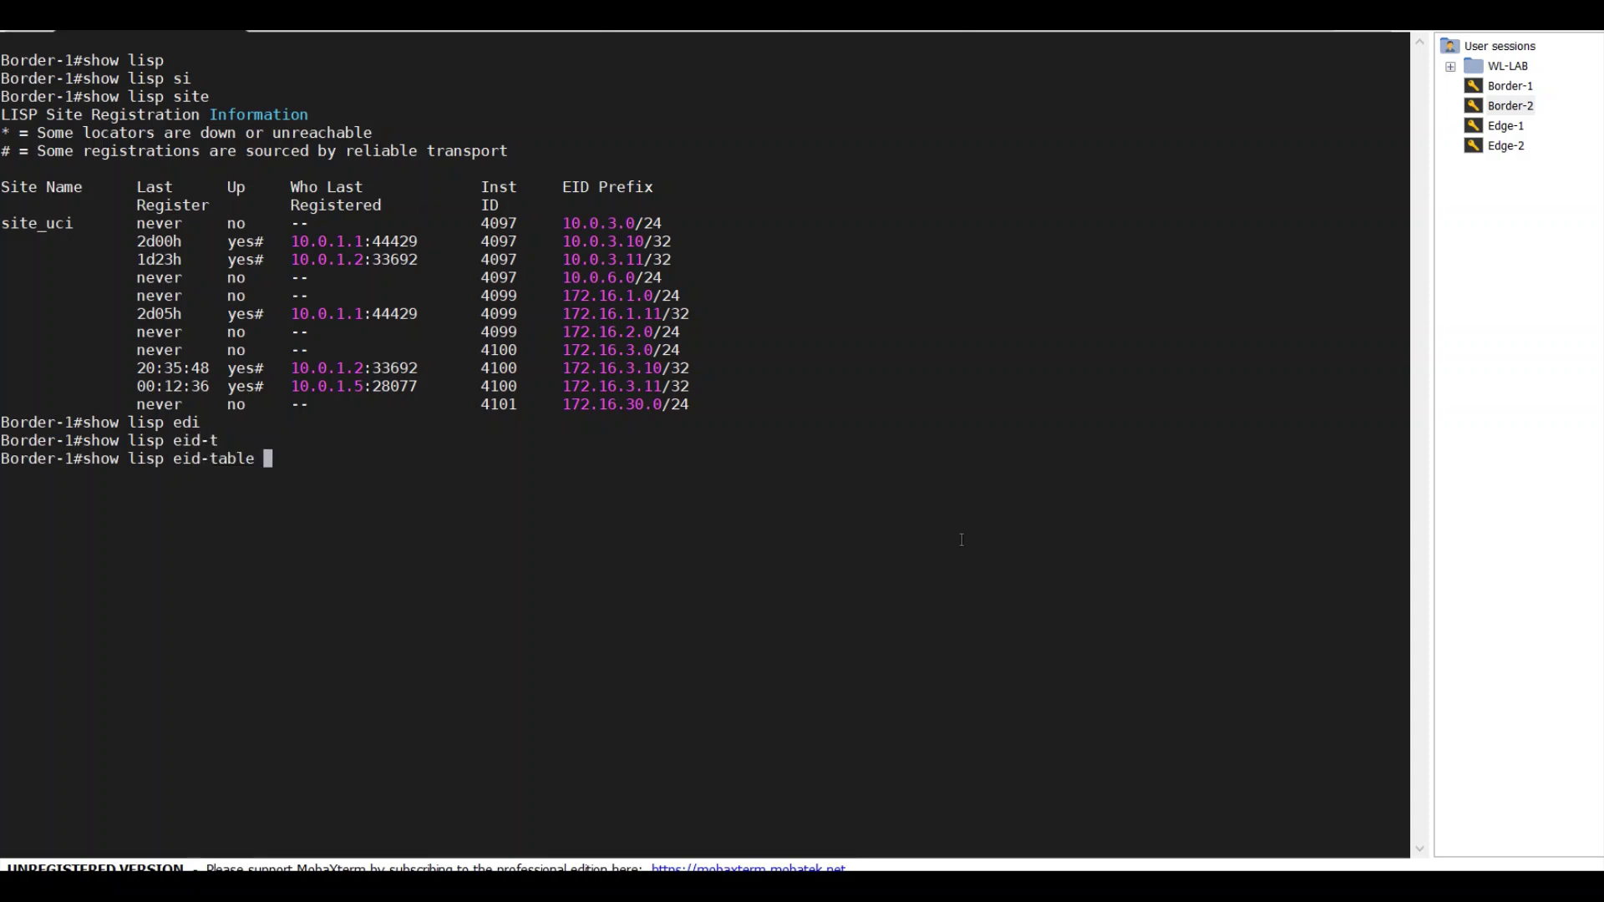
type("vrf CLAB_VN2 ipv4 map")
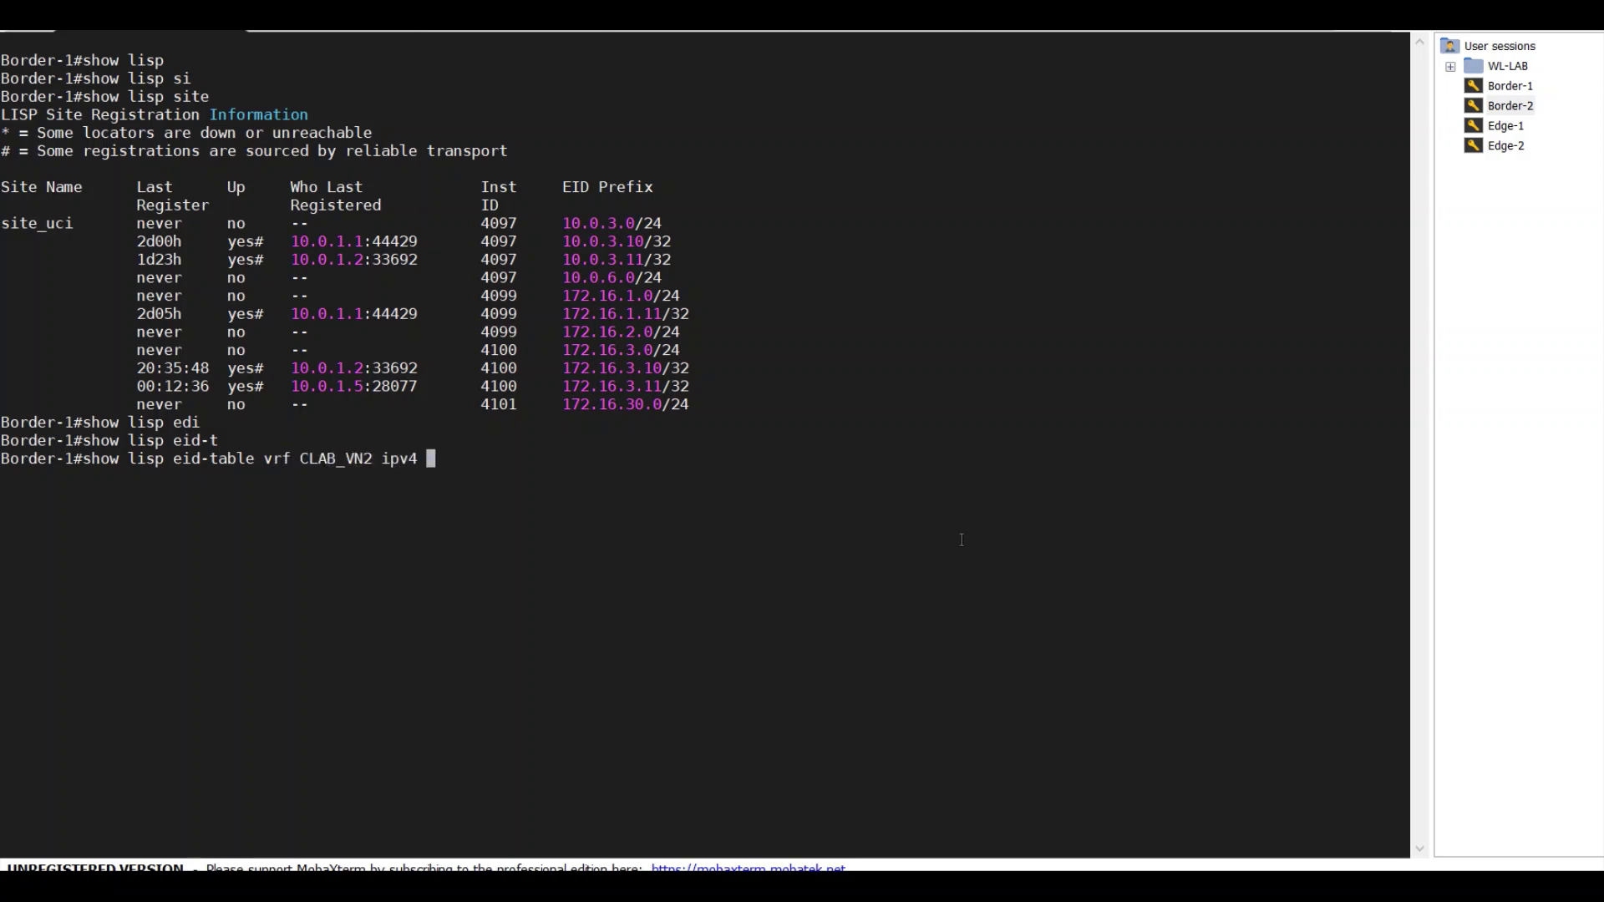
key("Tab")
key("Return")
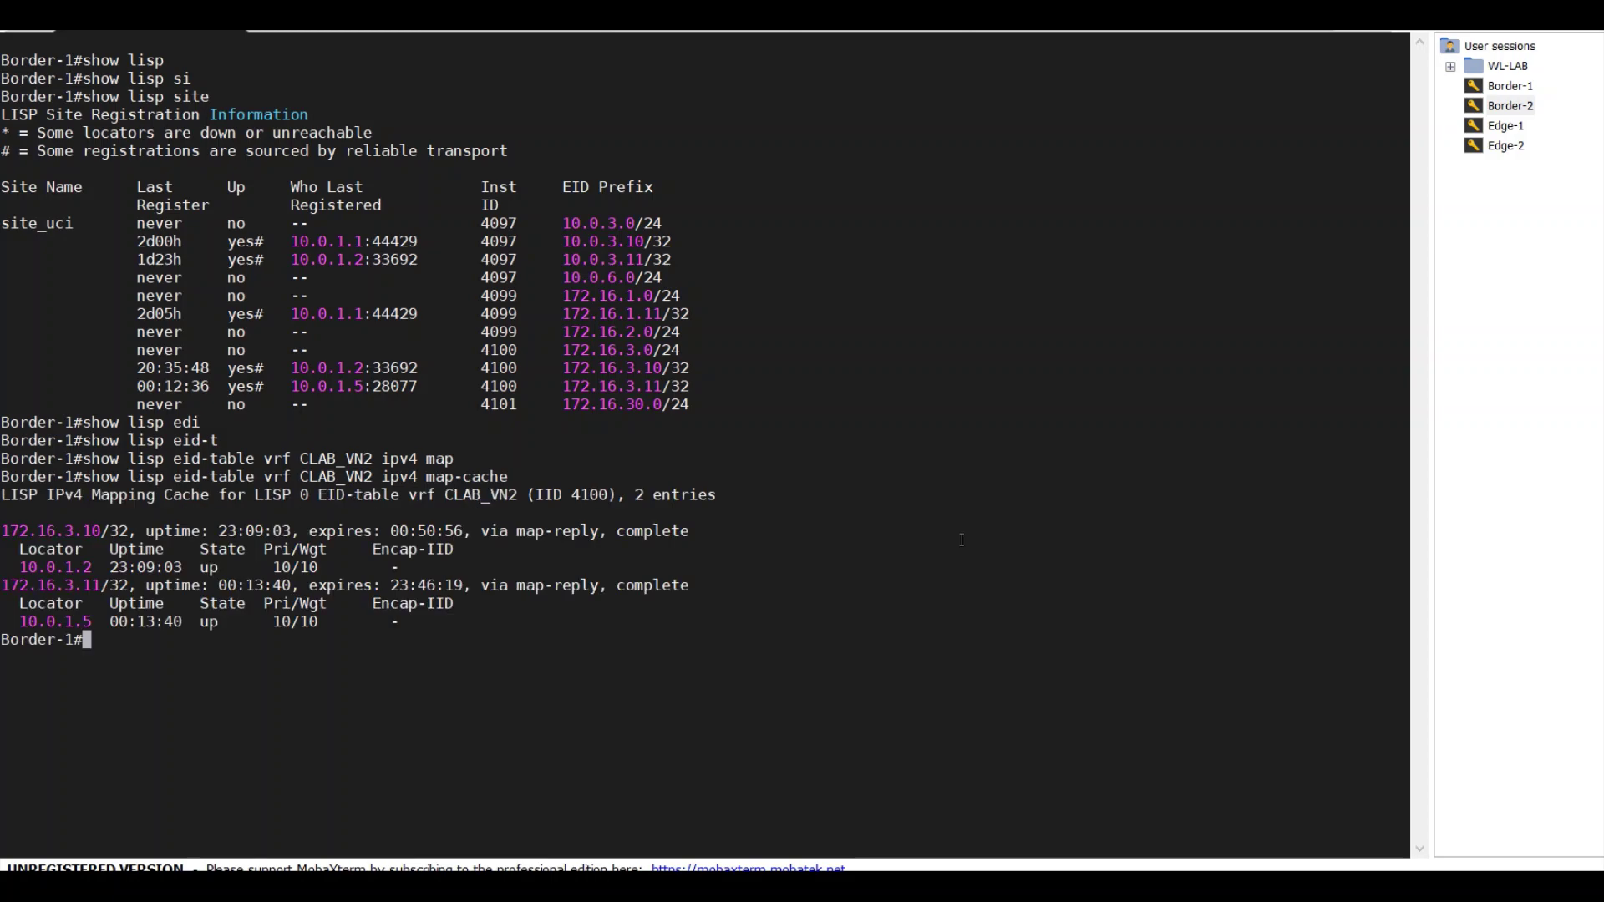
Step: Highlight the 172.16.3.11/32 map-reply entry and its locator 10.0.1.5
left_click_drag(4, 585, 462, 623)
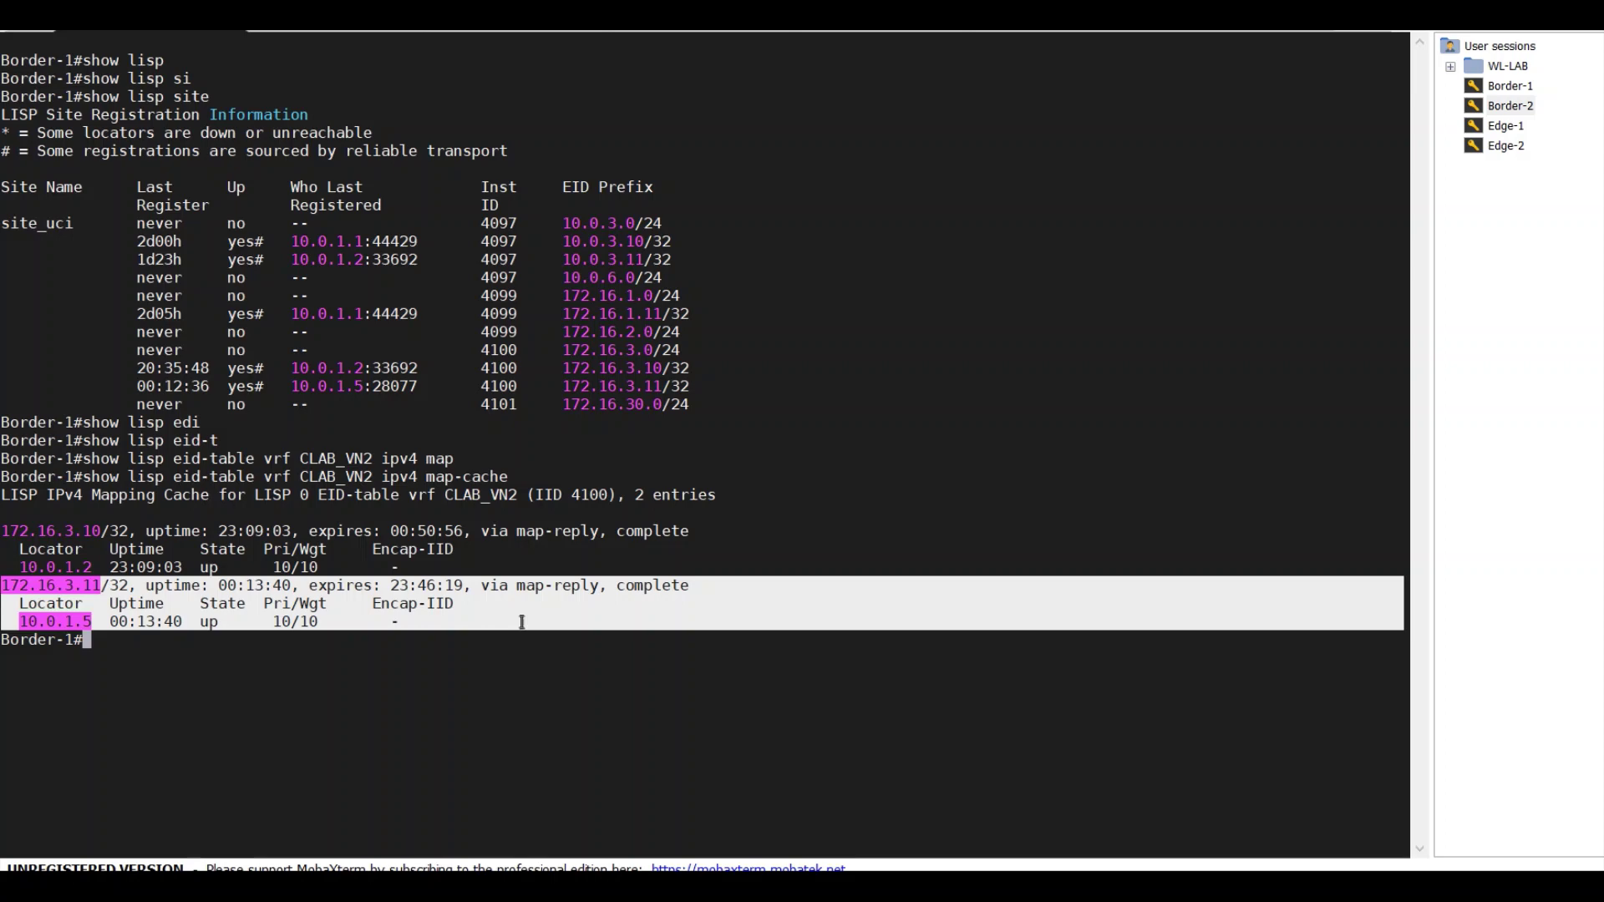
left_click(522, 593)
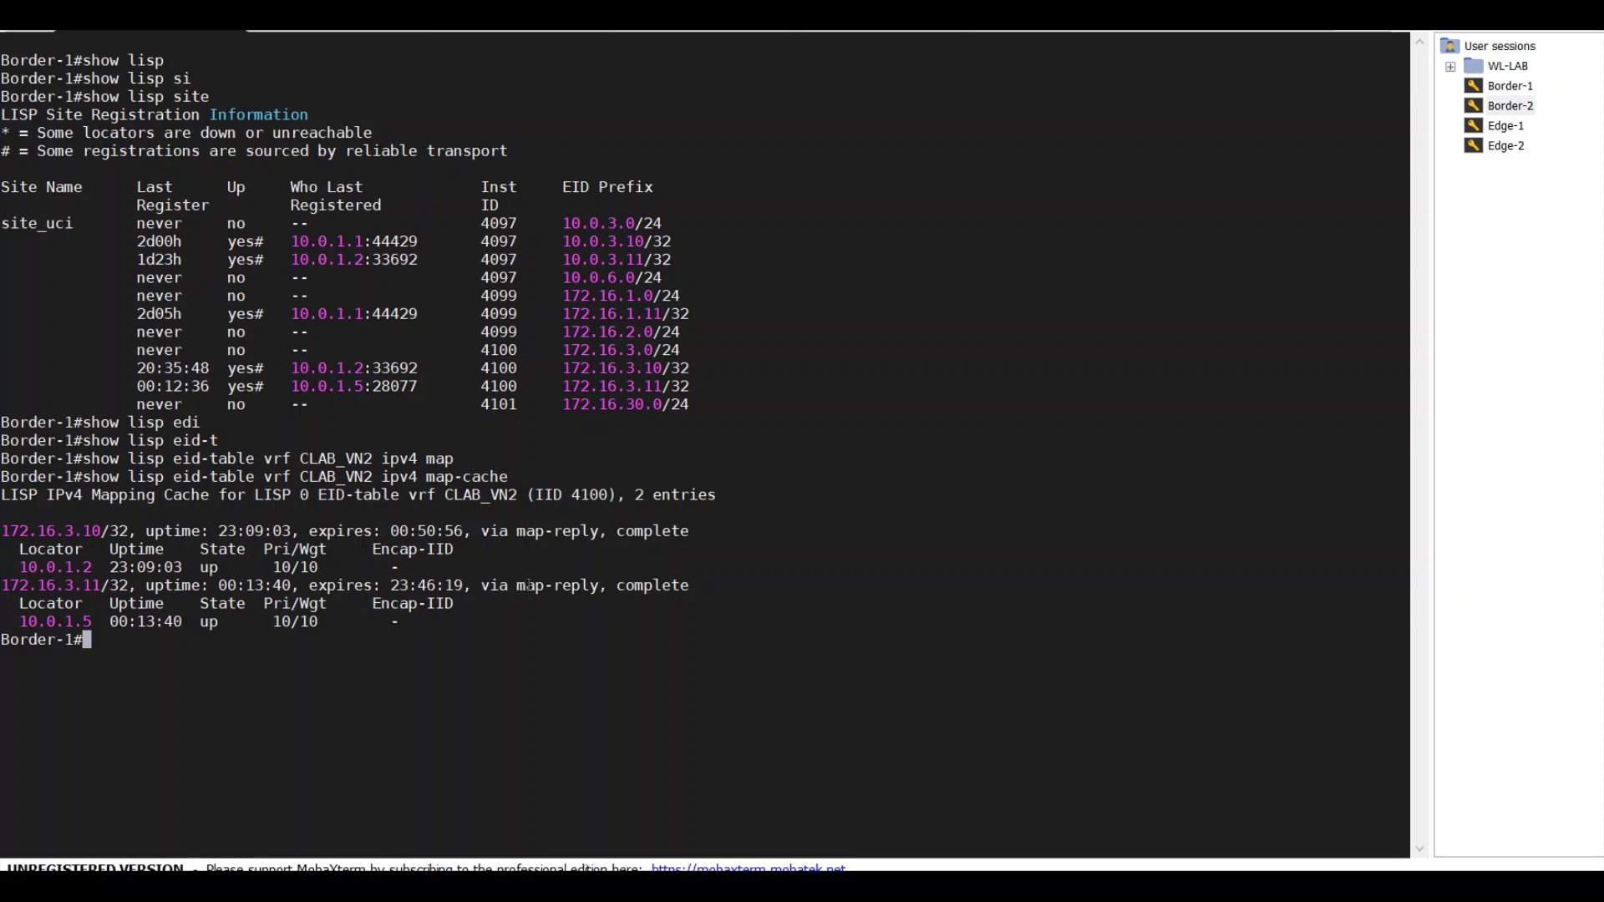
left_click_drag(508, 585, 210, 584)
left_click_drag(110, 585, 552, 620)
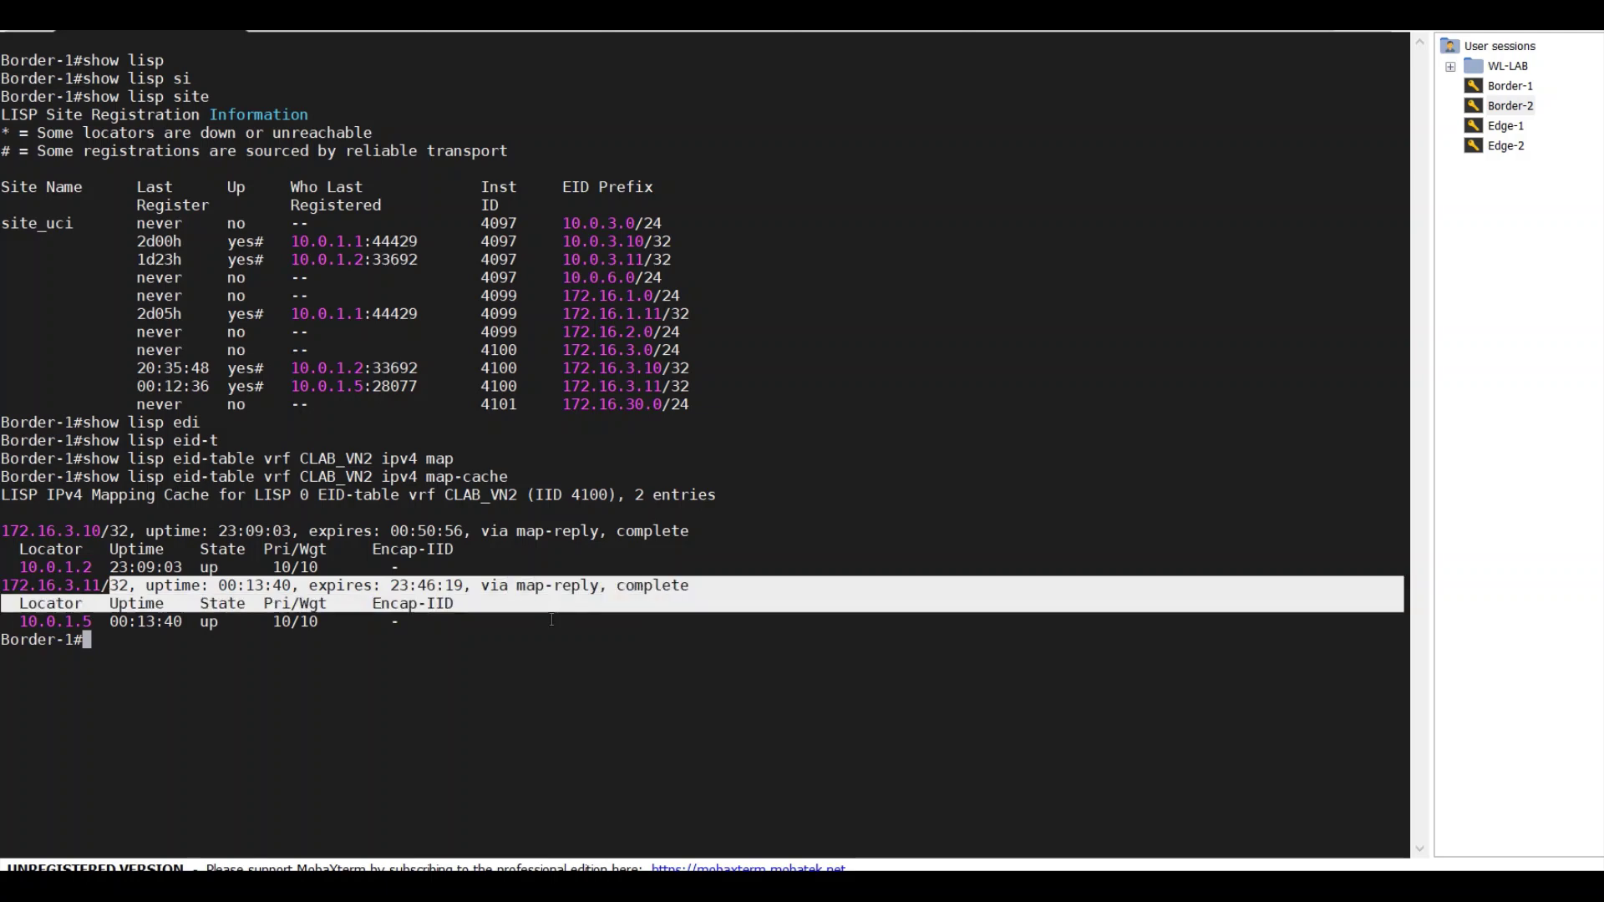
left_click(551, 620)
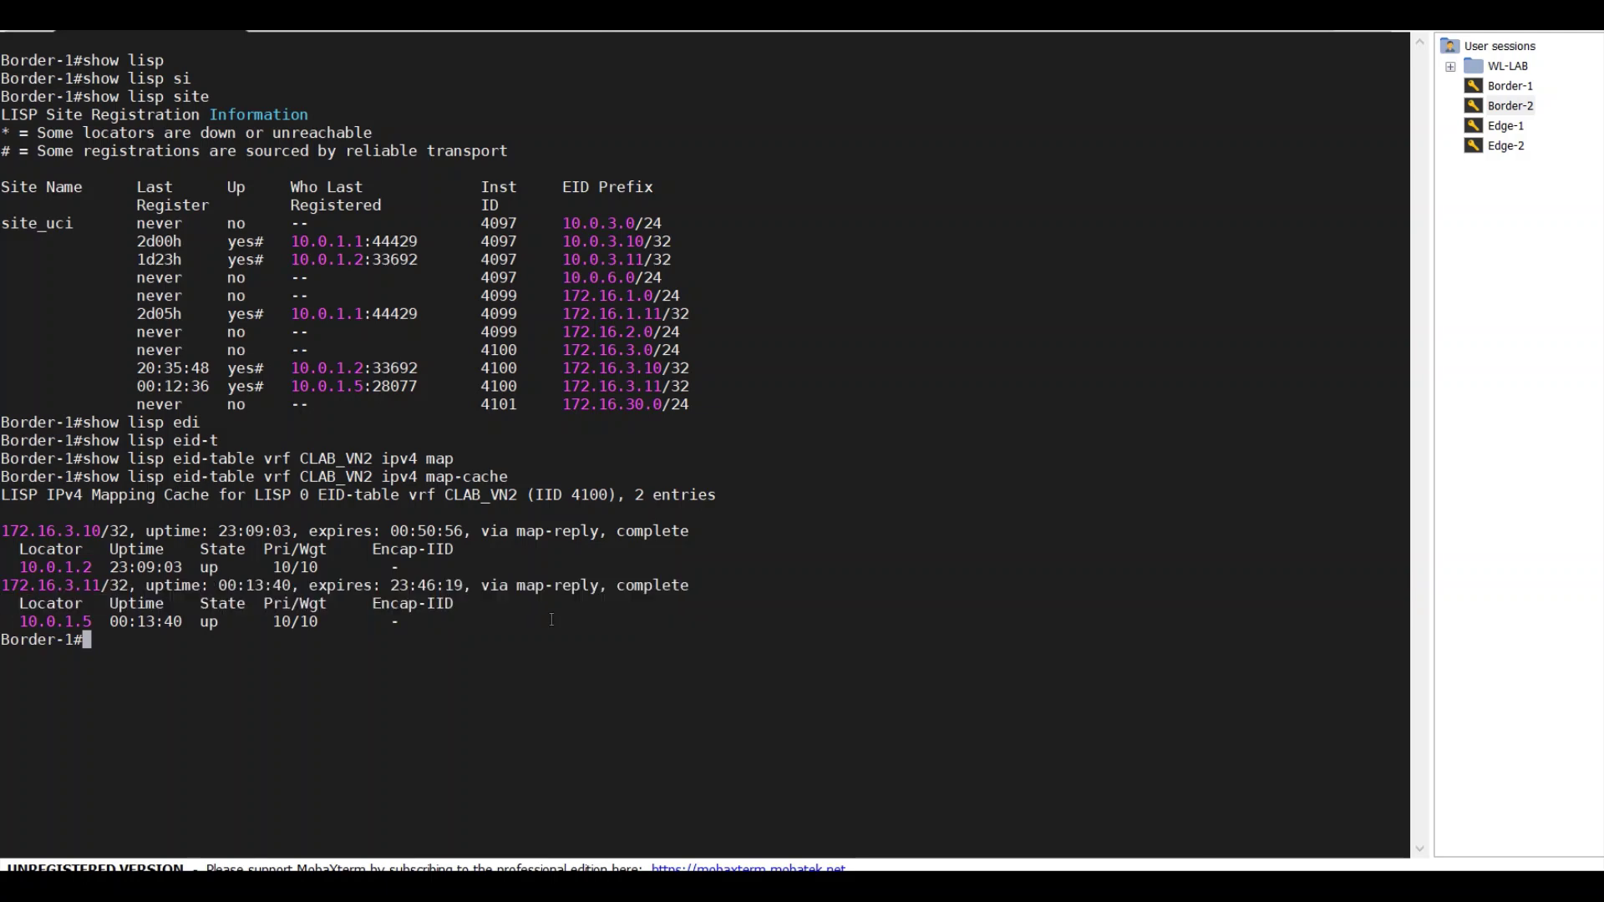
left_click_drag(87, 622, 11, 622)
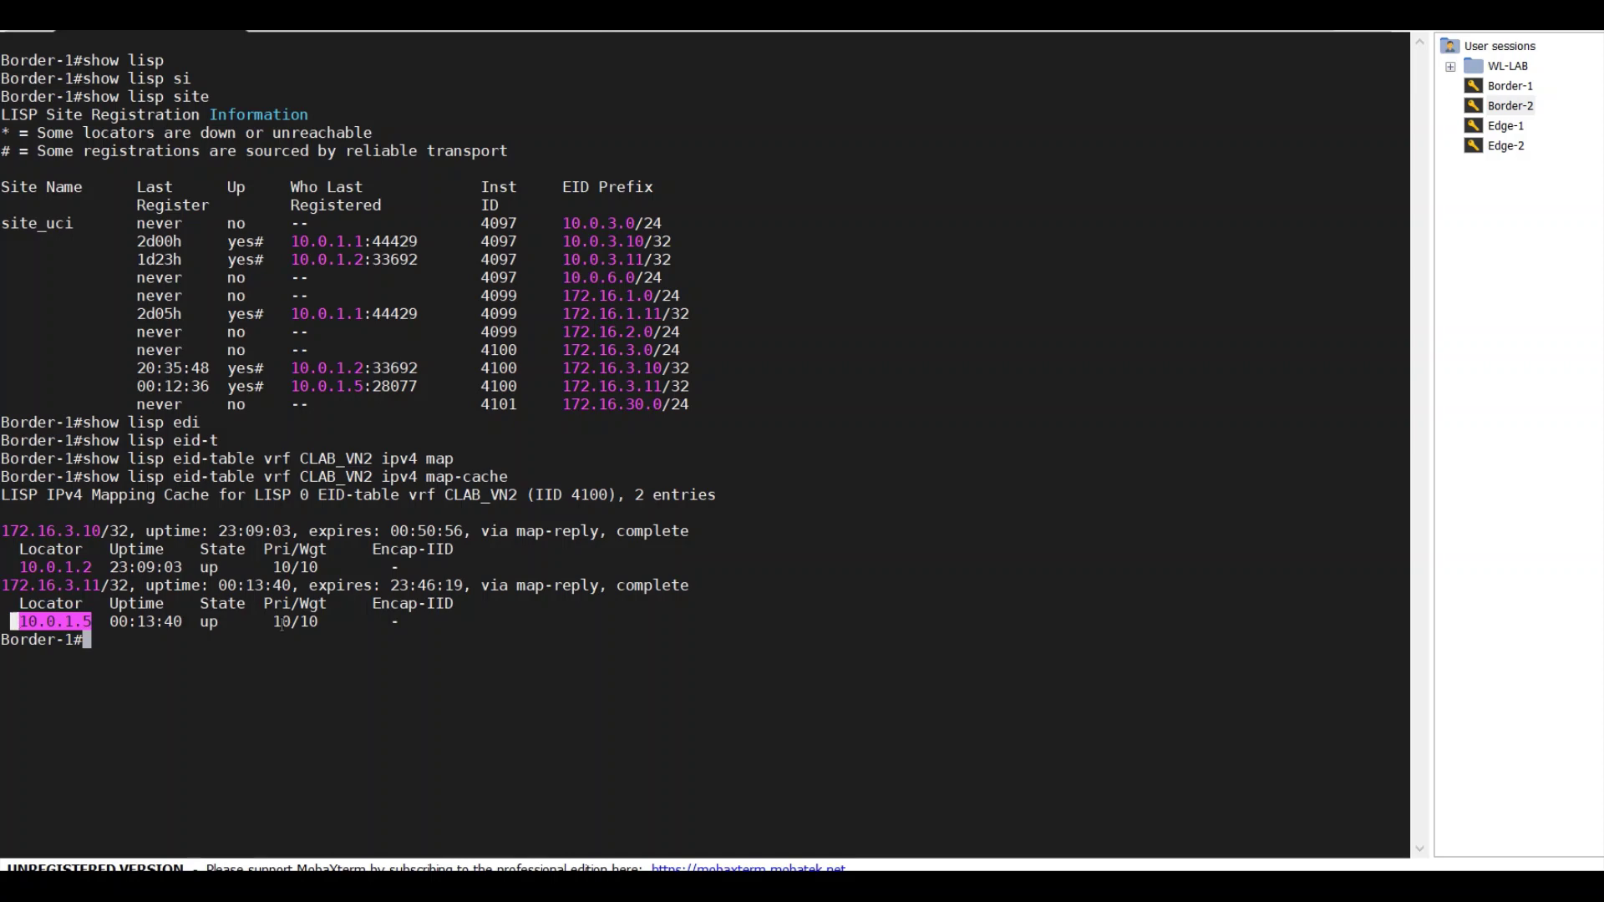
Step: Type show ip cef vrf CLAB_VN2 172.16.3.11 at the Border-1 prompt
left_click(699, 546)
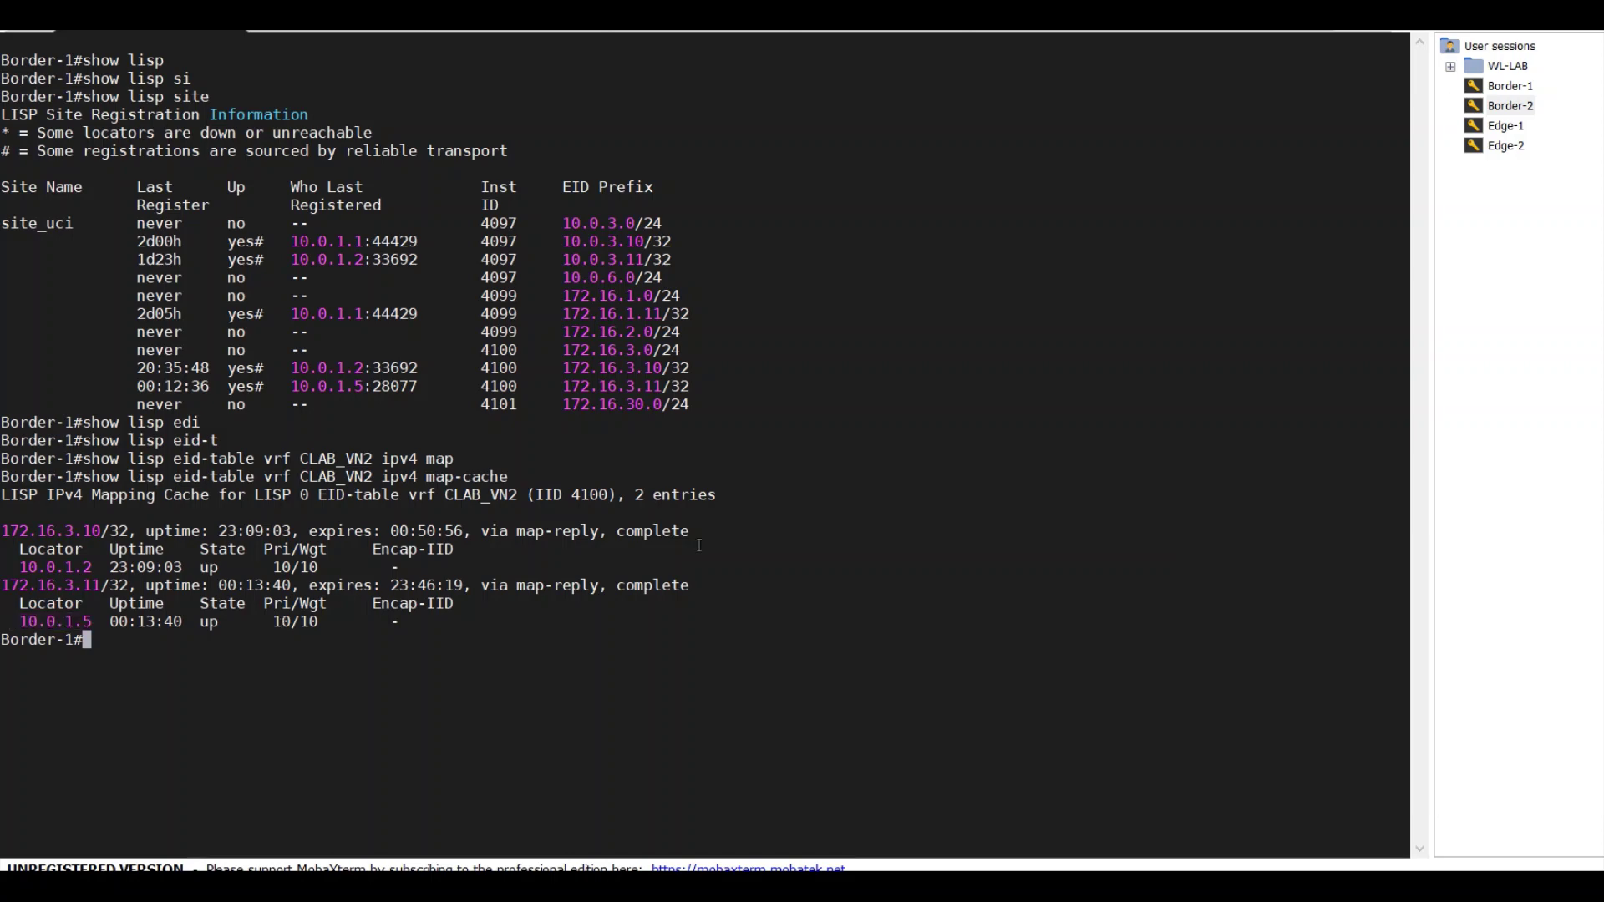
type("show ip cef vrf CLAB_VN2 ")
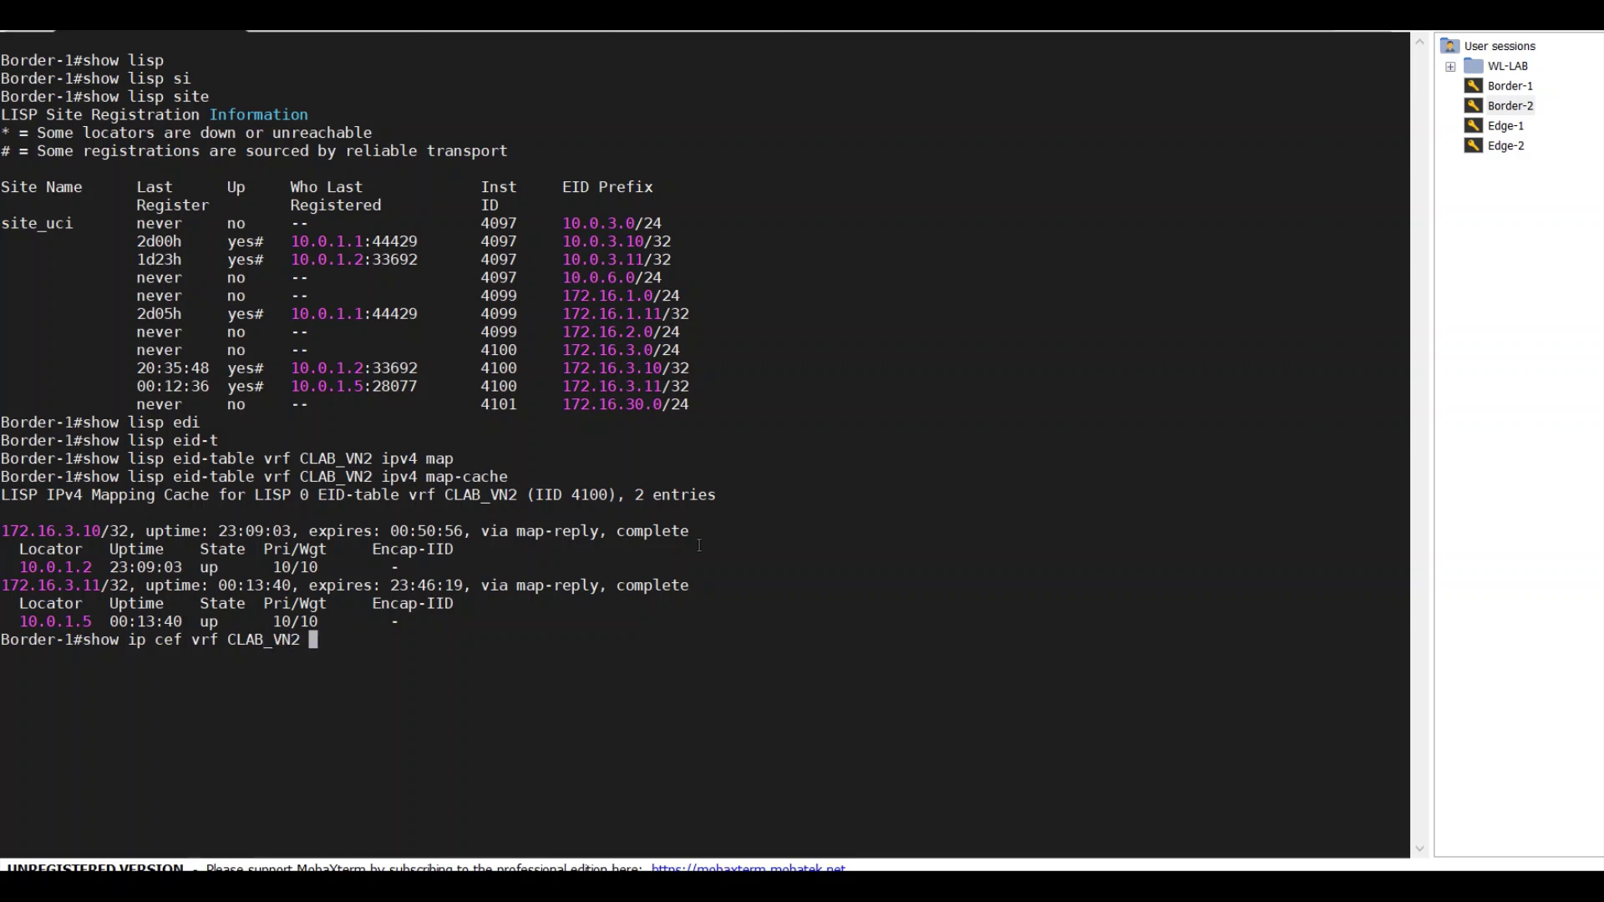
type("172.16.3.1")
type("1")
Step: Run the CEF lookup and highlight nexthop 10.0.1.5 via LISP0.4100
key("Return")
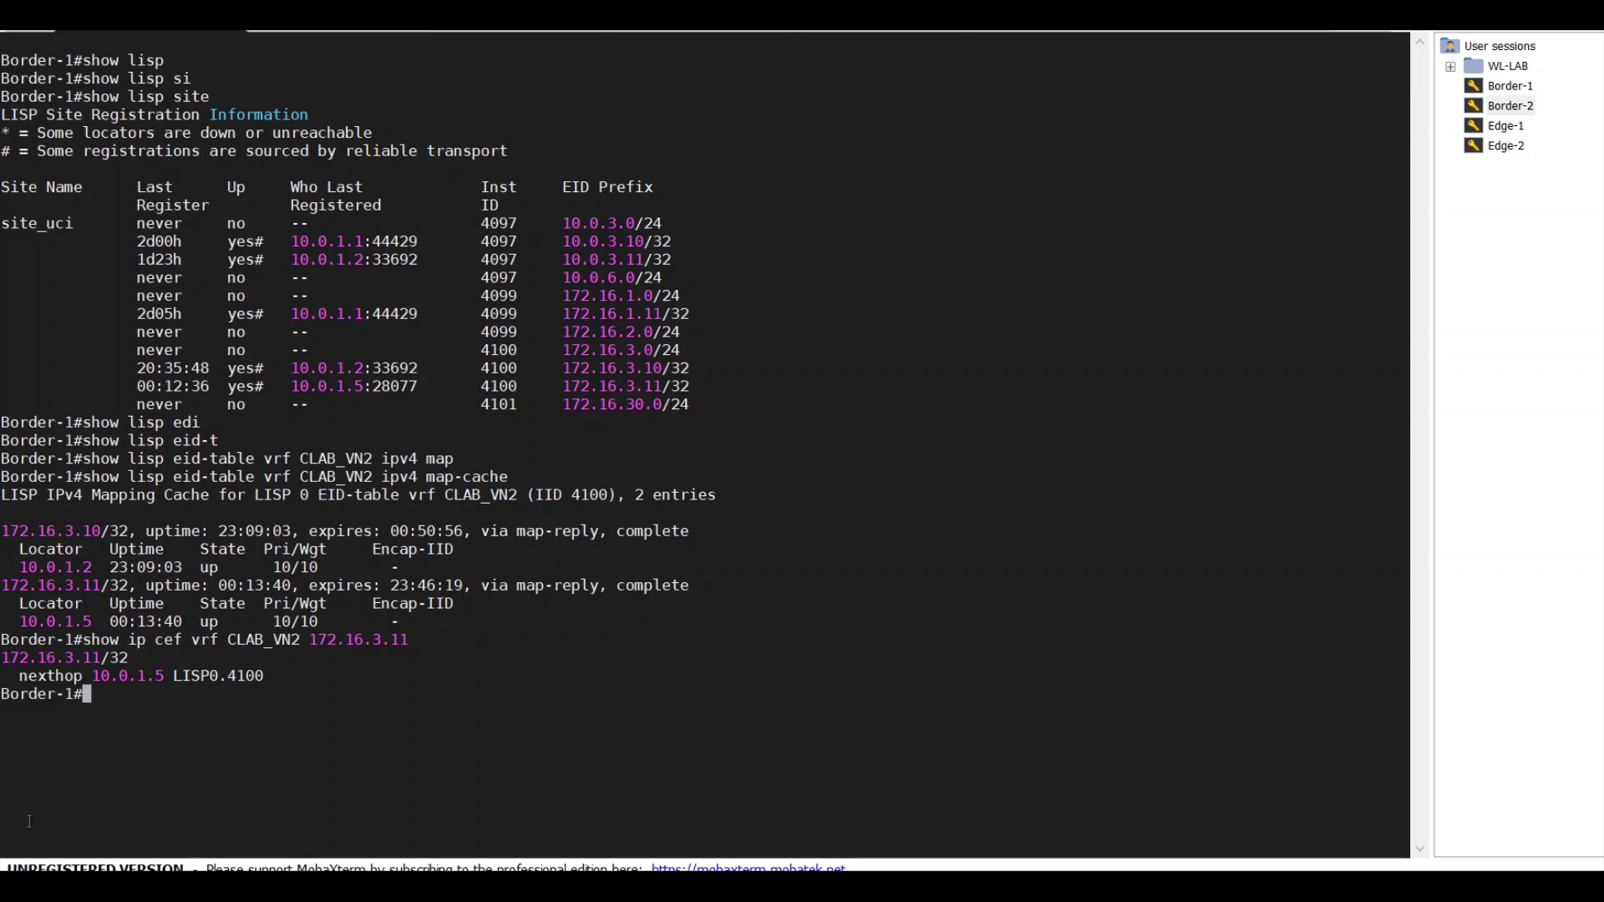
left_click_drag(3, 657, 246, 675)
left_click(274, 678)
Step: Copy LISP0.4100 from the output and show its running configuration
type("show run int g")
key("BackSpace")
left_click_drag(171, 675, 241, 673)
left_click_drag(257, 675, 264, 675)
right_click(251, 687)
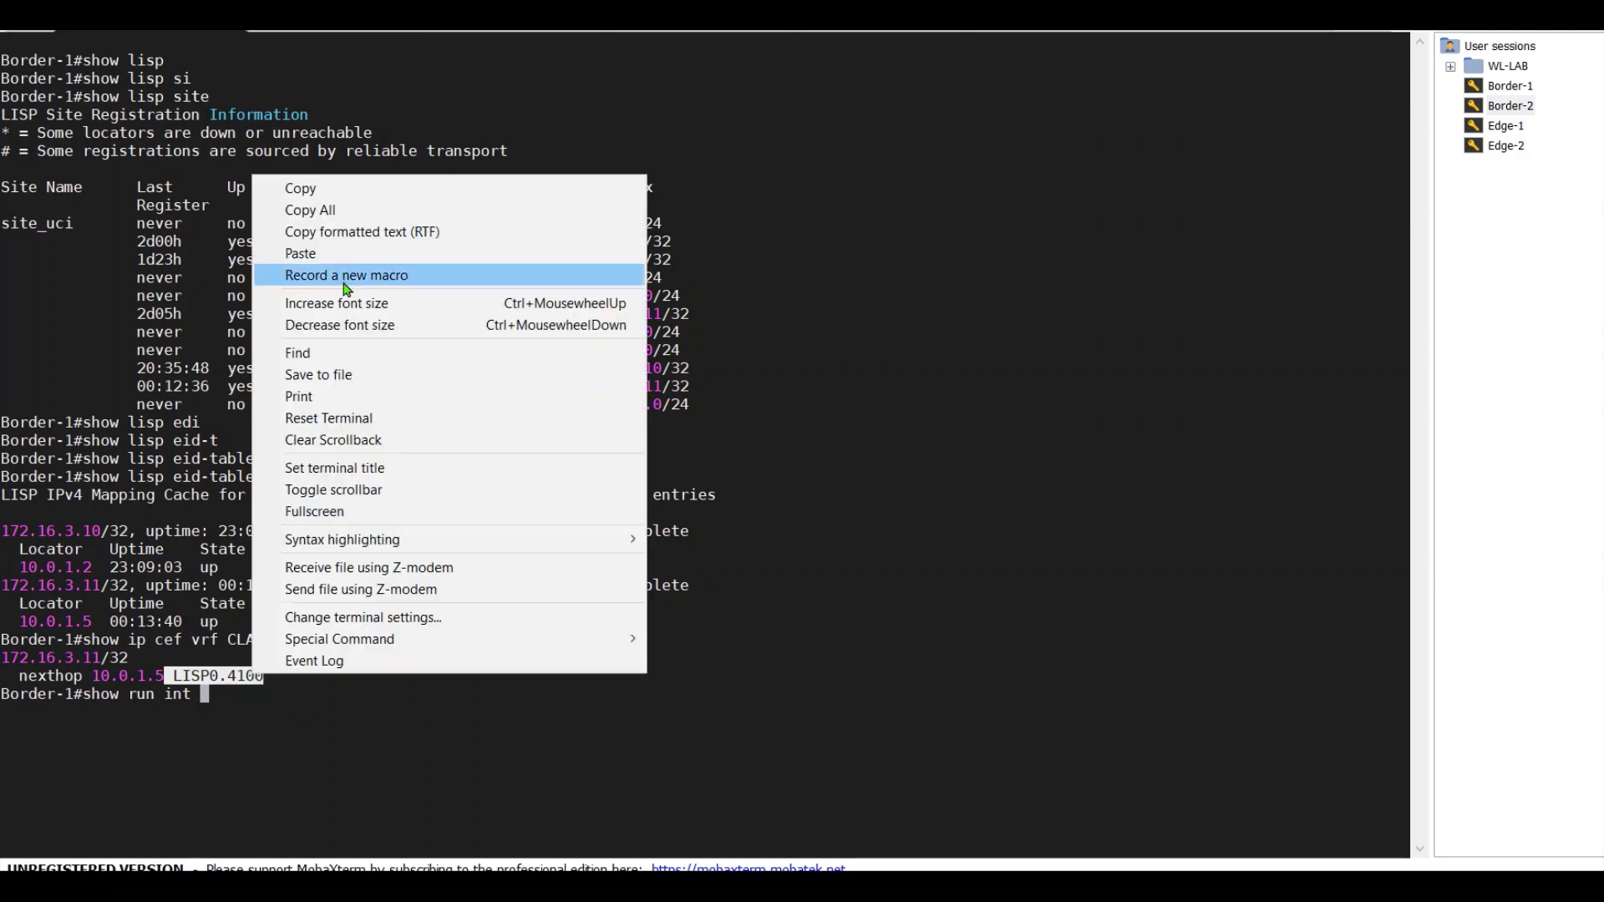
left_click(358, 194)
left_click(480, 683)
right_click(478, 685)
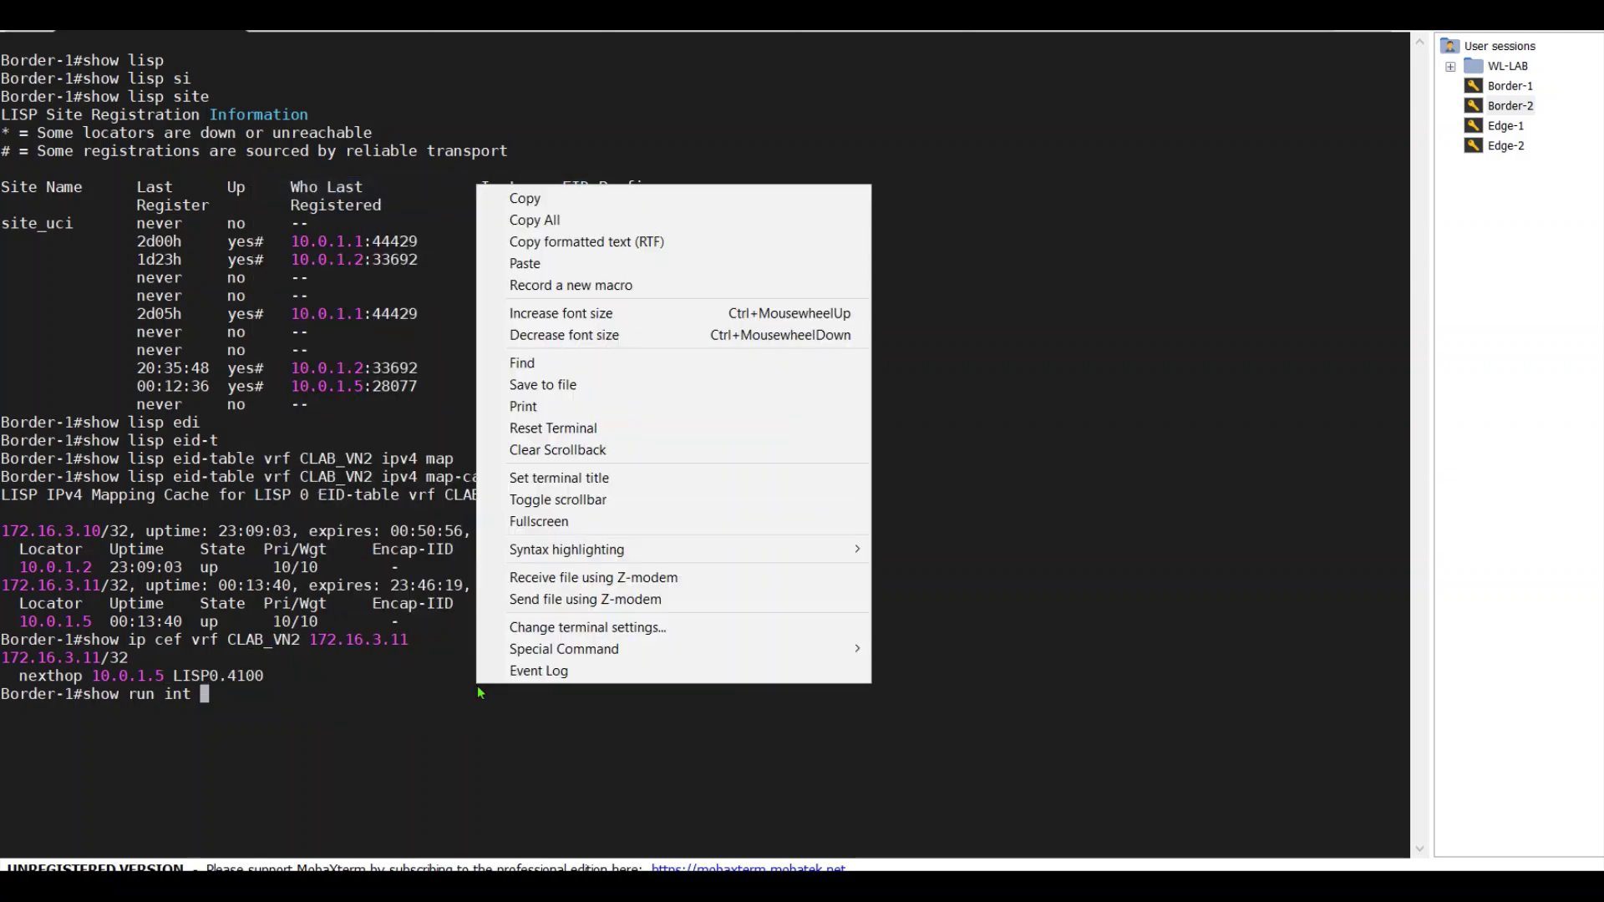
left_click(585, 264)
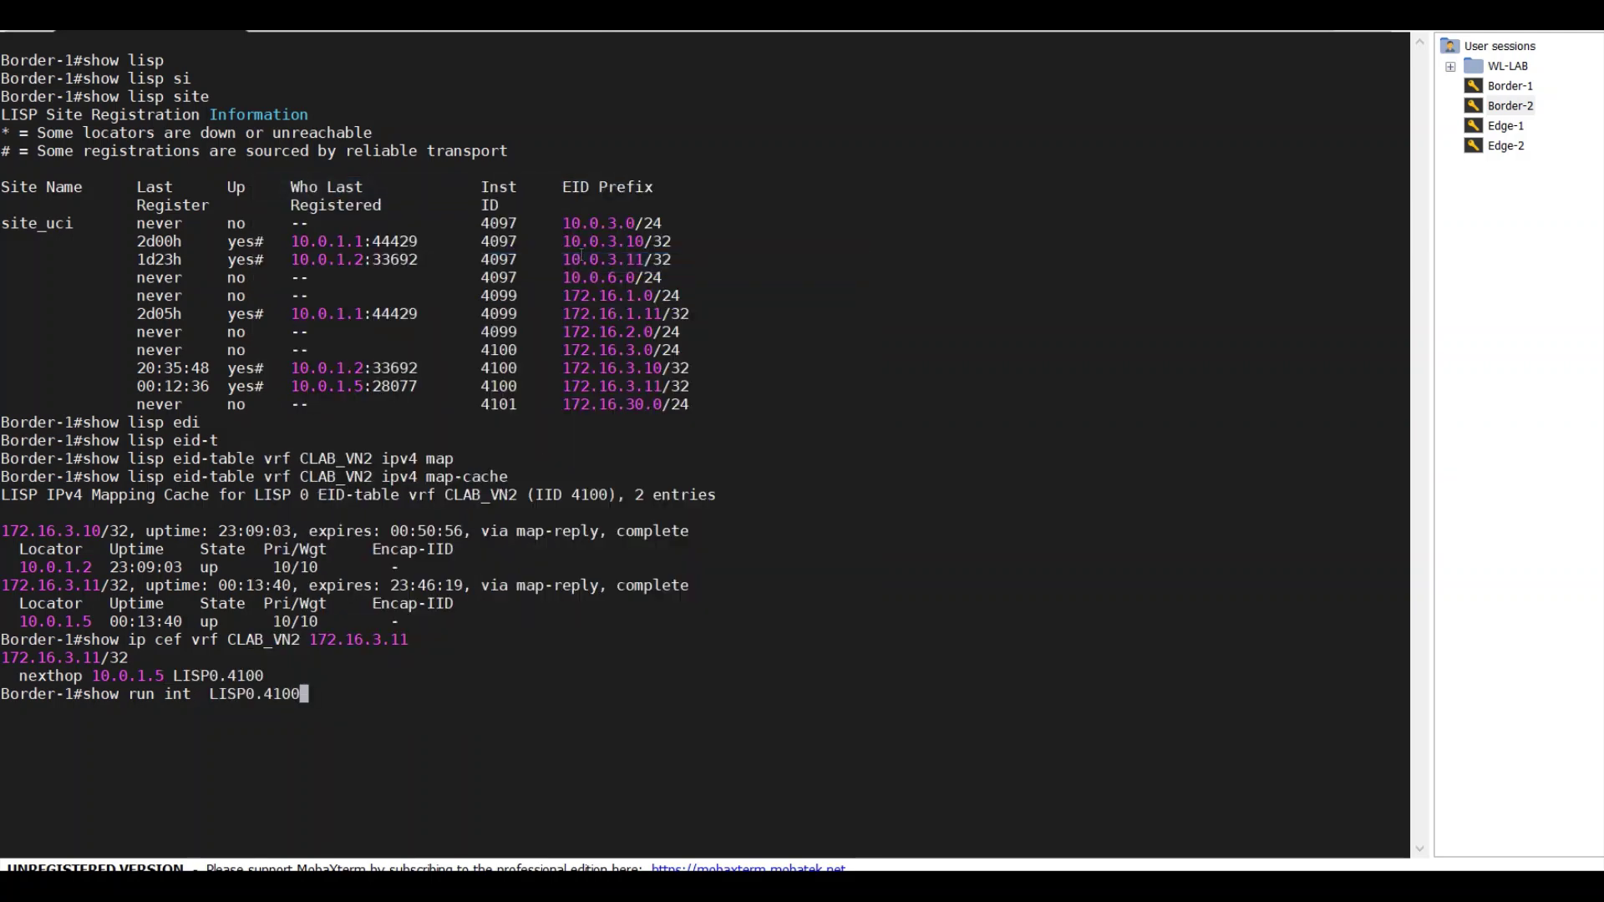
key("Return")
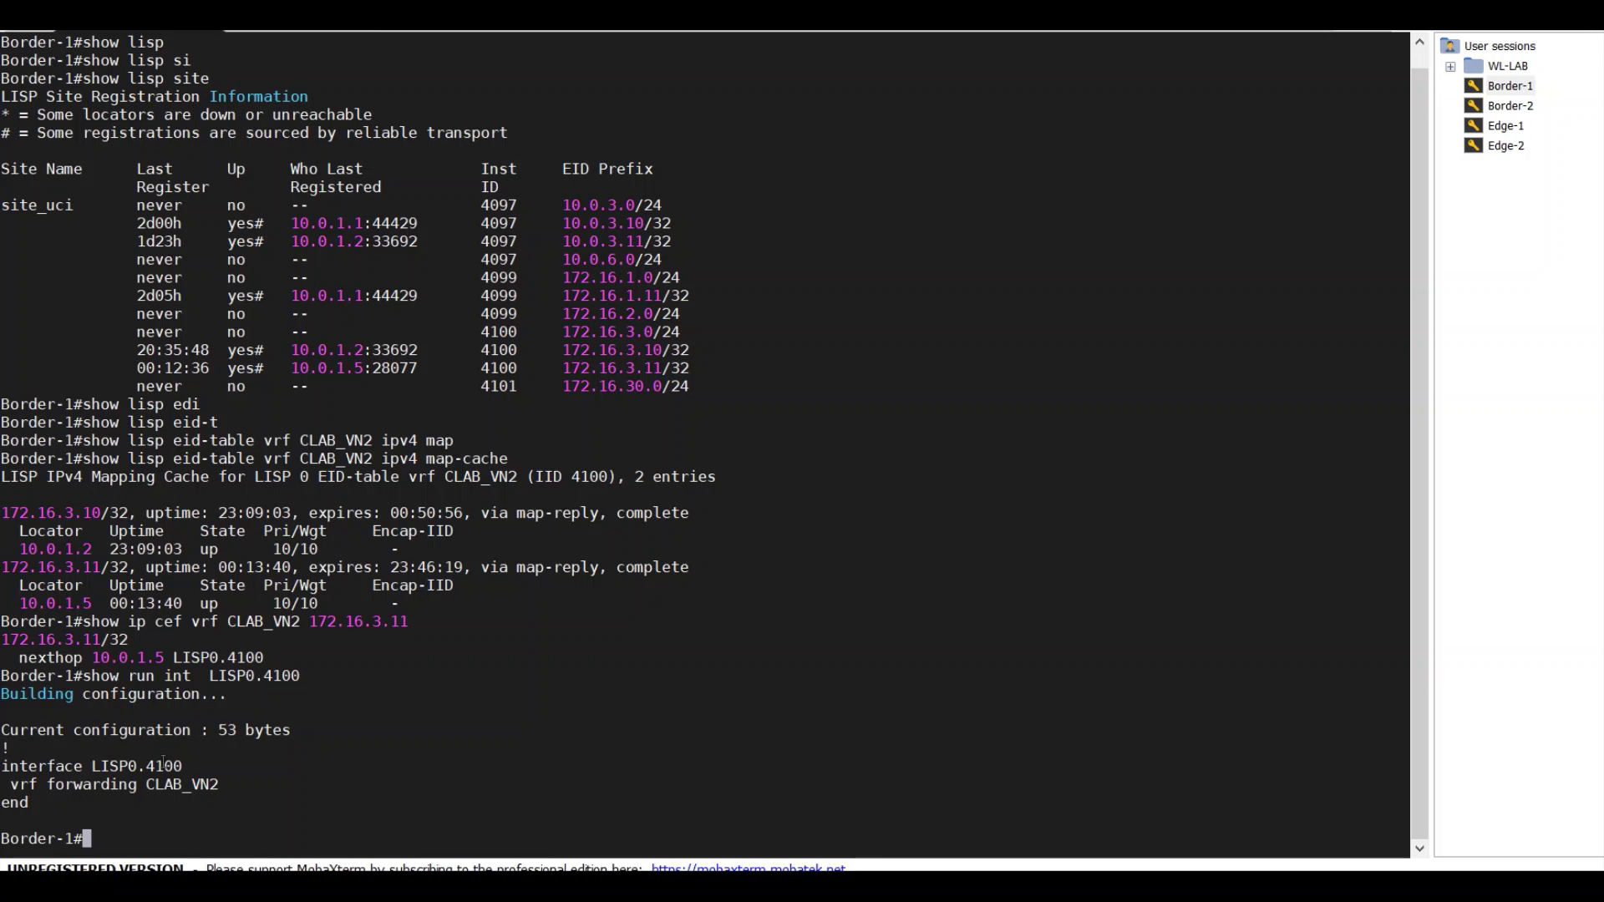
Step: Highlight LISP0.4100 and its vrf forwarding CLAB_VN2 line in the config
double_click(159, 767)
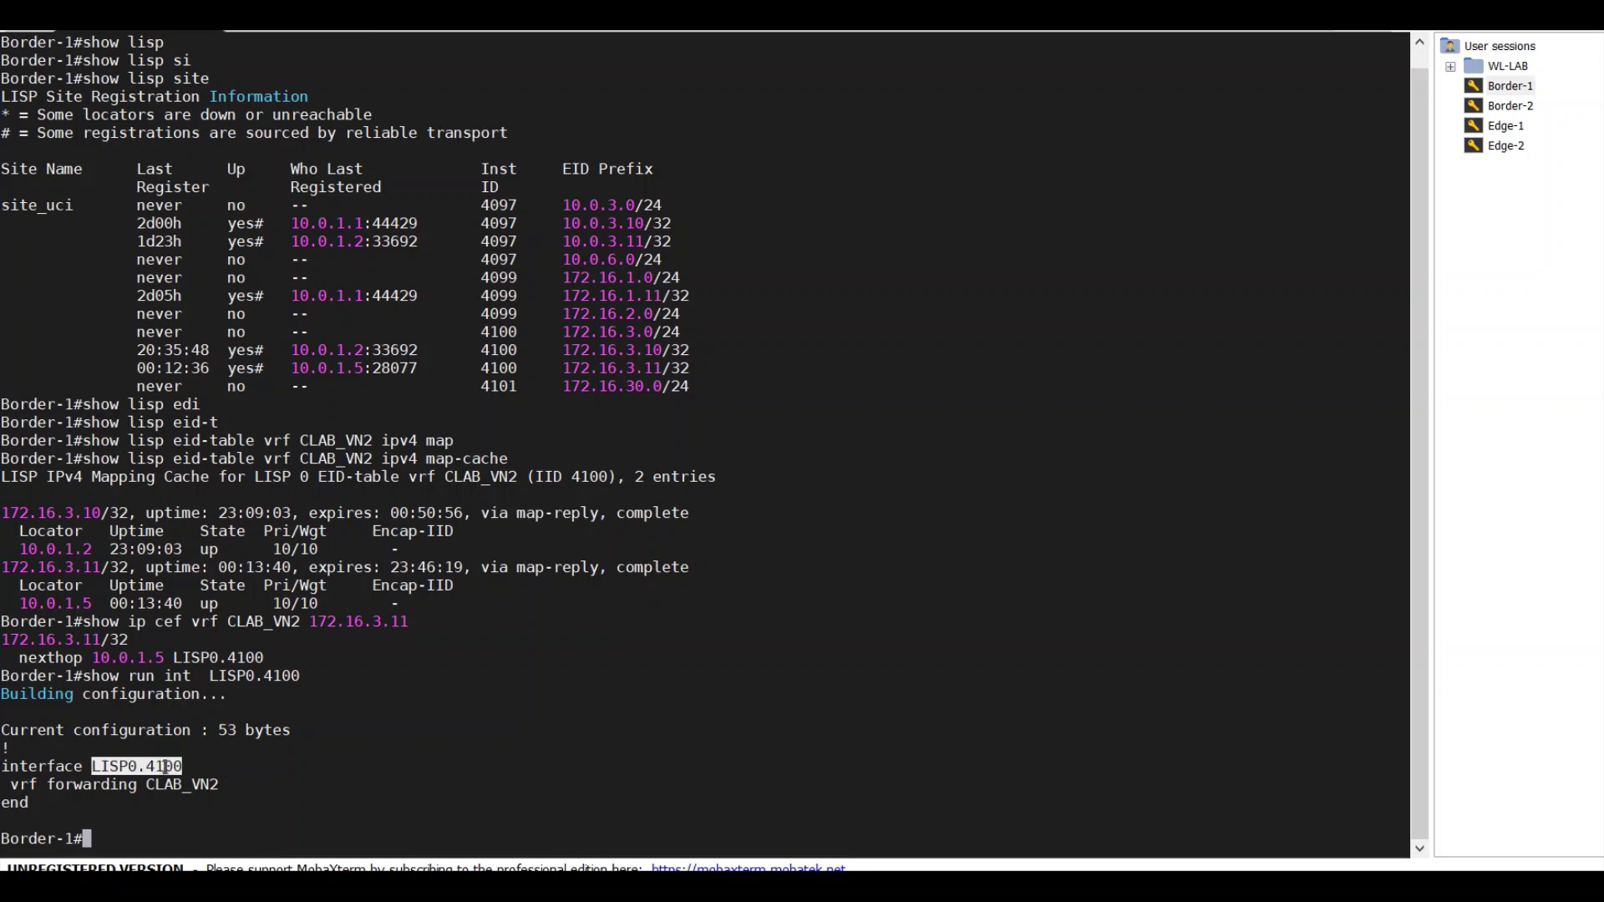
double_click(227, 784)
left_click(227, 781)
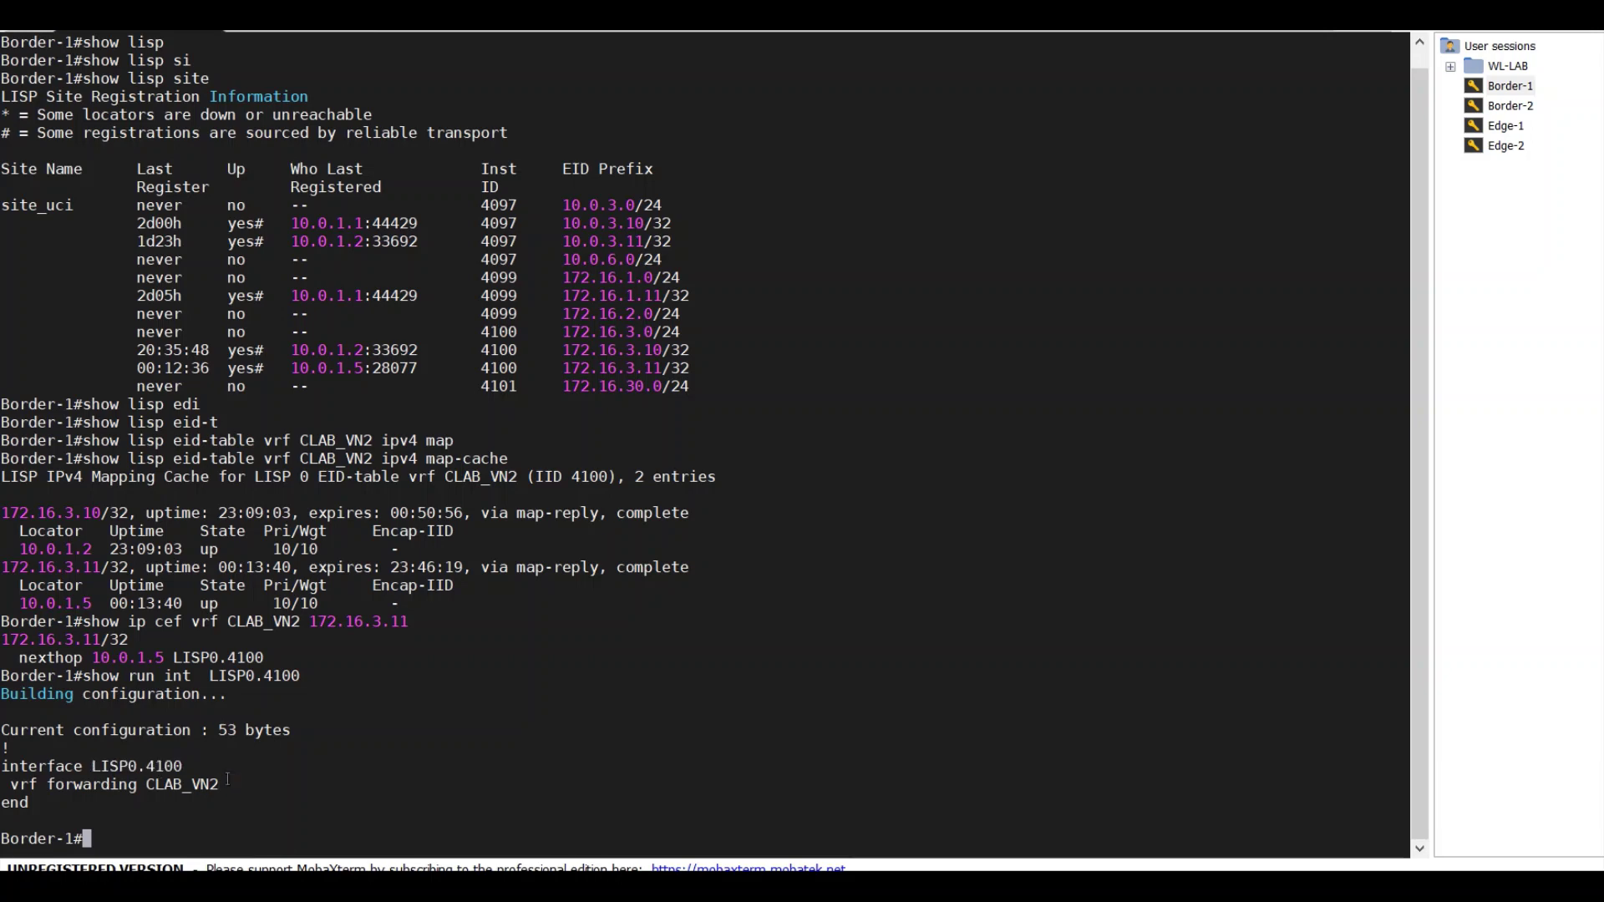
Step: Show Border-1's instance-id 4100 config and highlight eid-table CLAB_VN2 and database-mapping 172.16.10.4/30
type("show run | s instan")
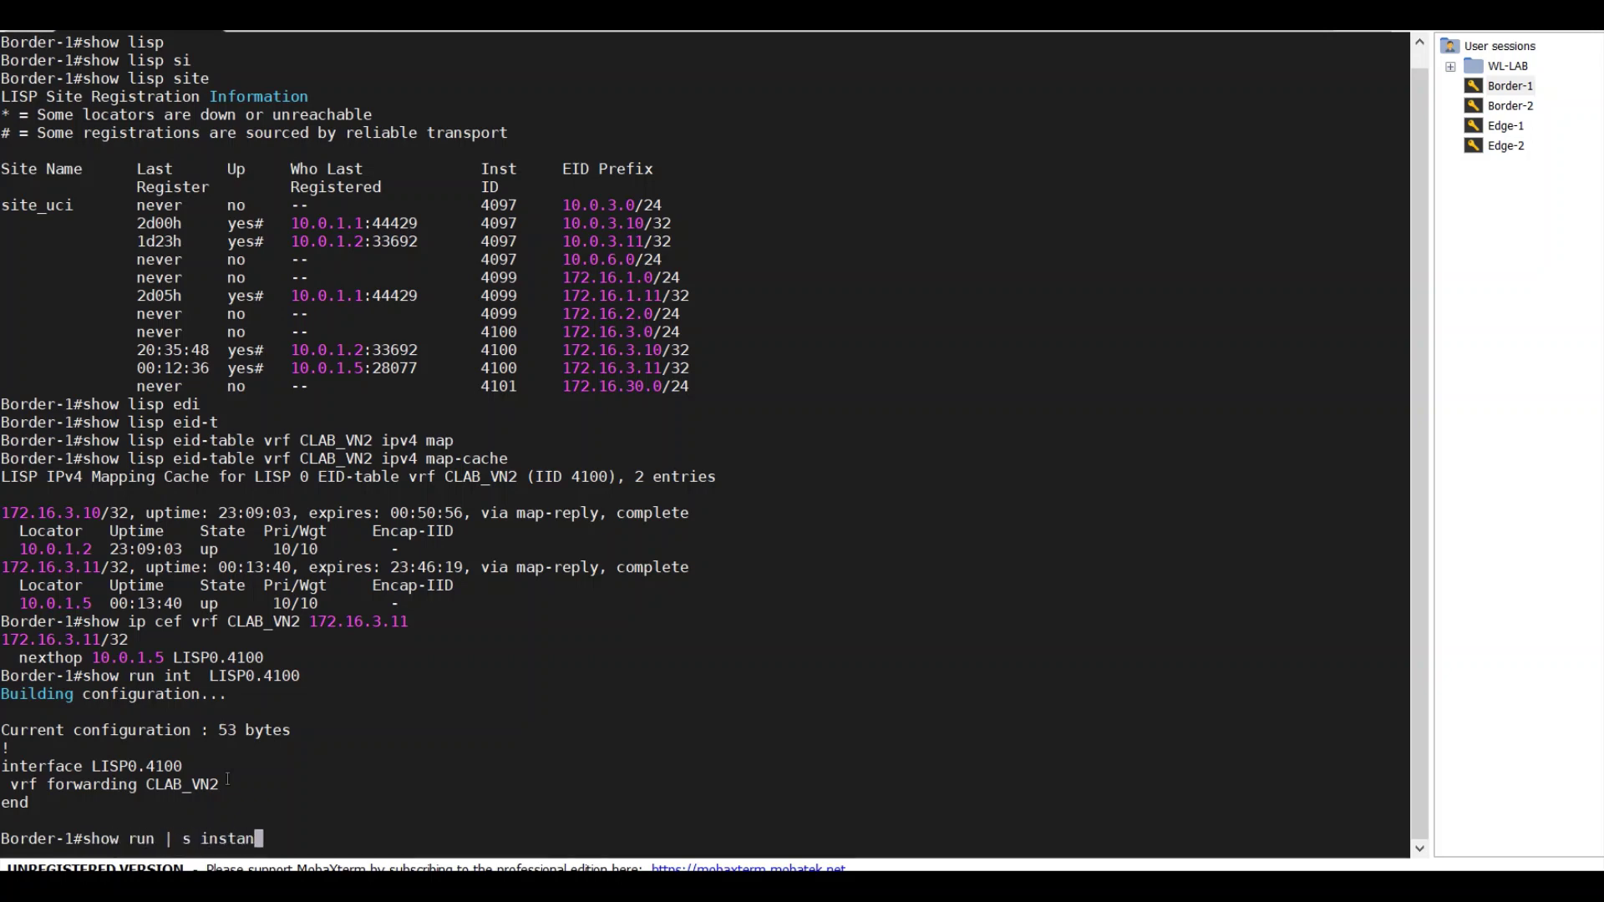
type("ce-id 4100")
key("Return")
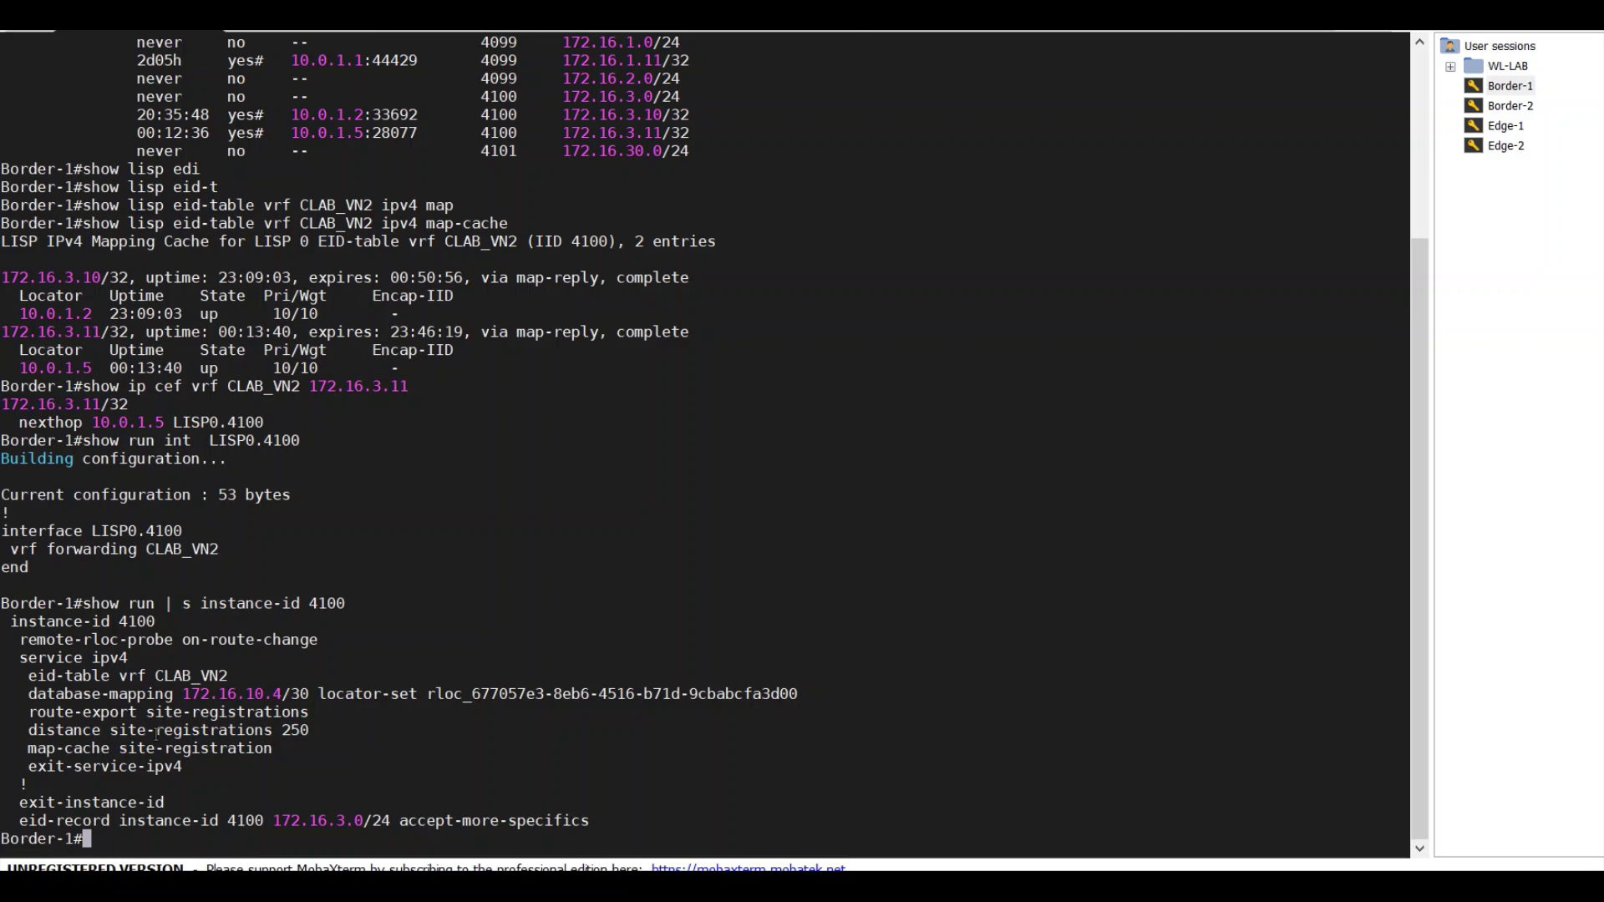
left_click_drag(32, 681, 246, 679)
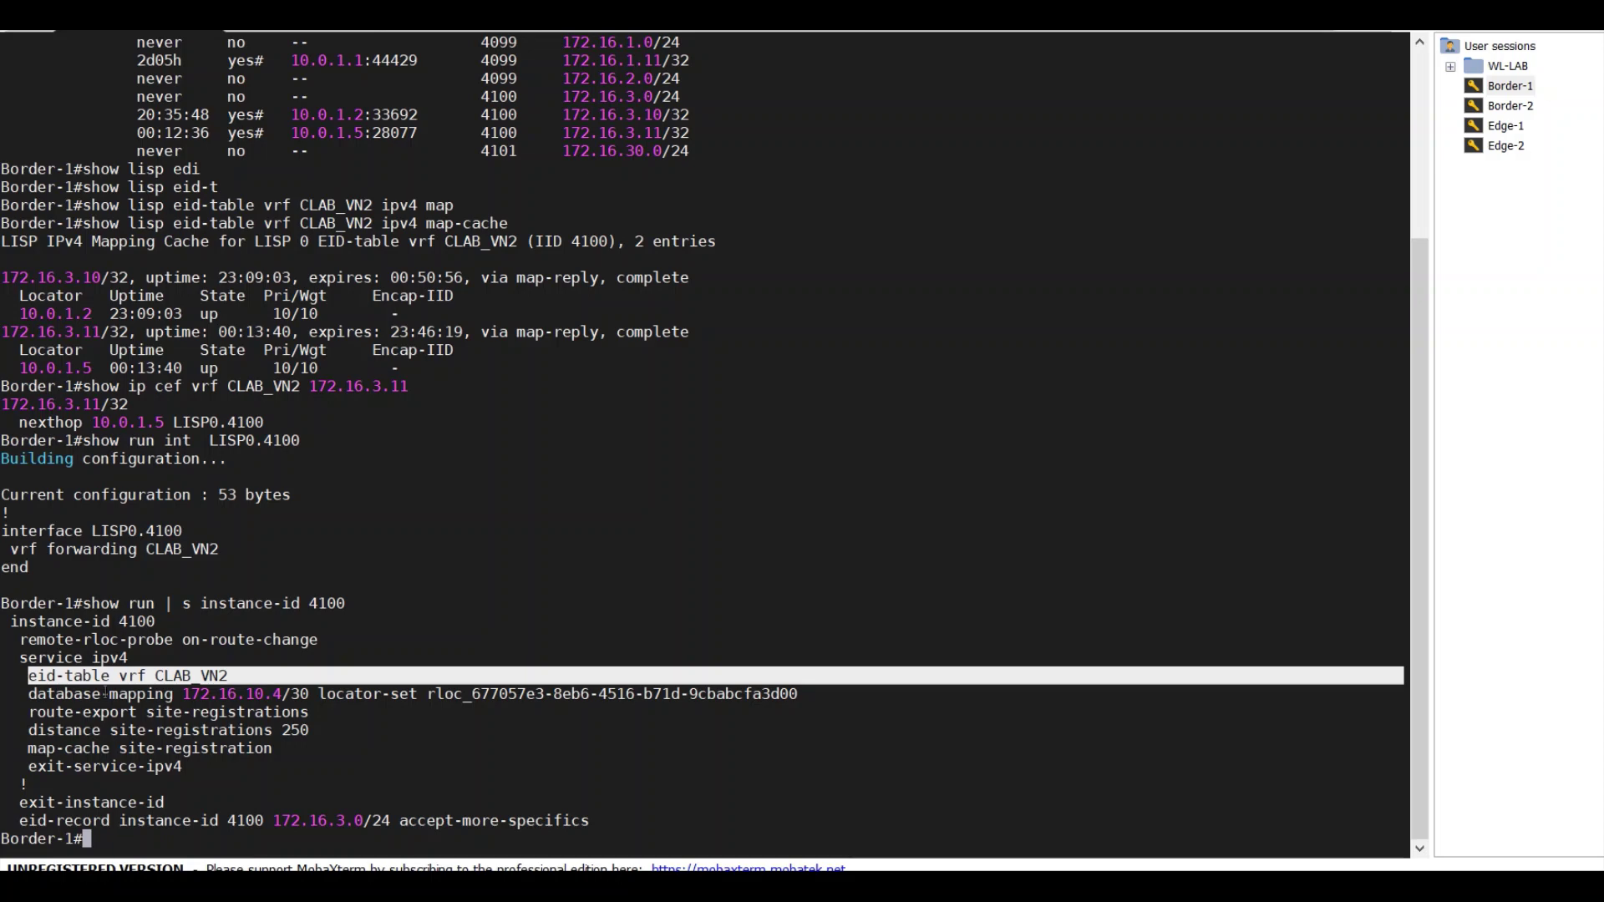
left_click_drag(65, 694, 629, 695)
left_click(691, 694)
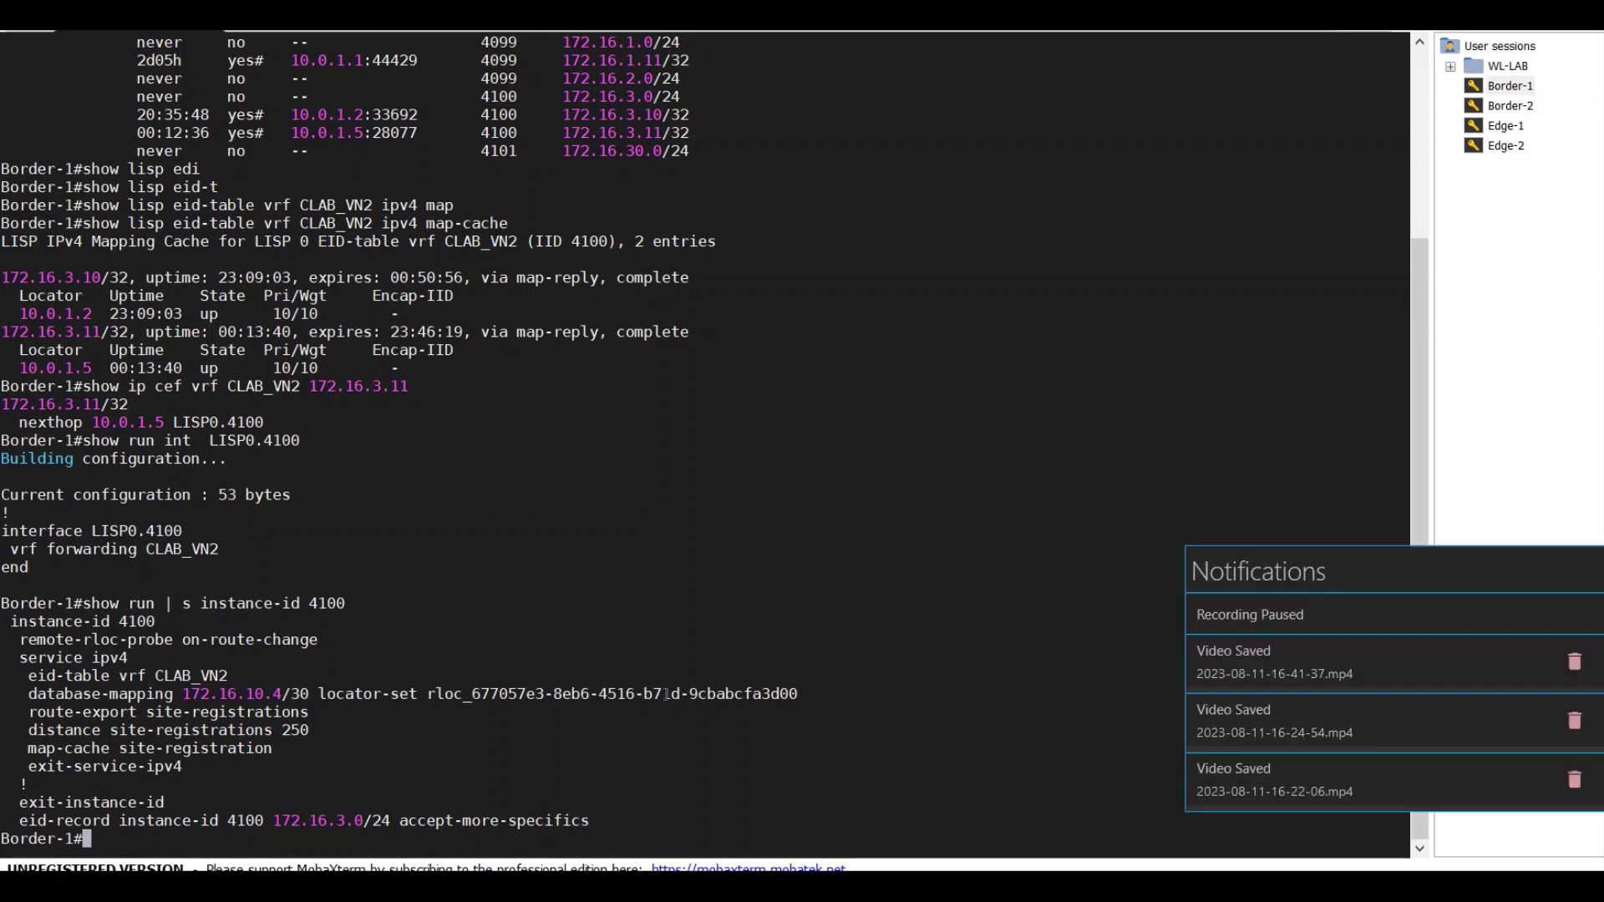
left_click_drag(392, 697, 113, 694)
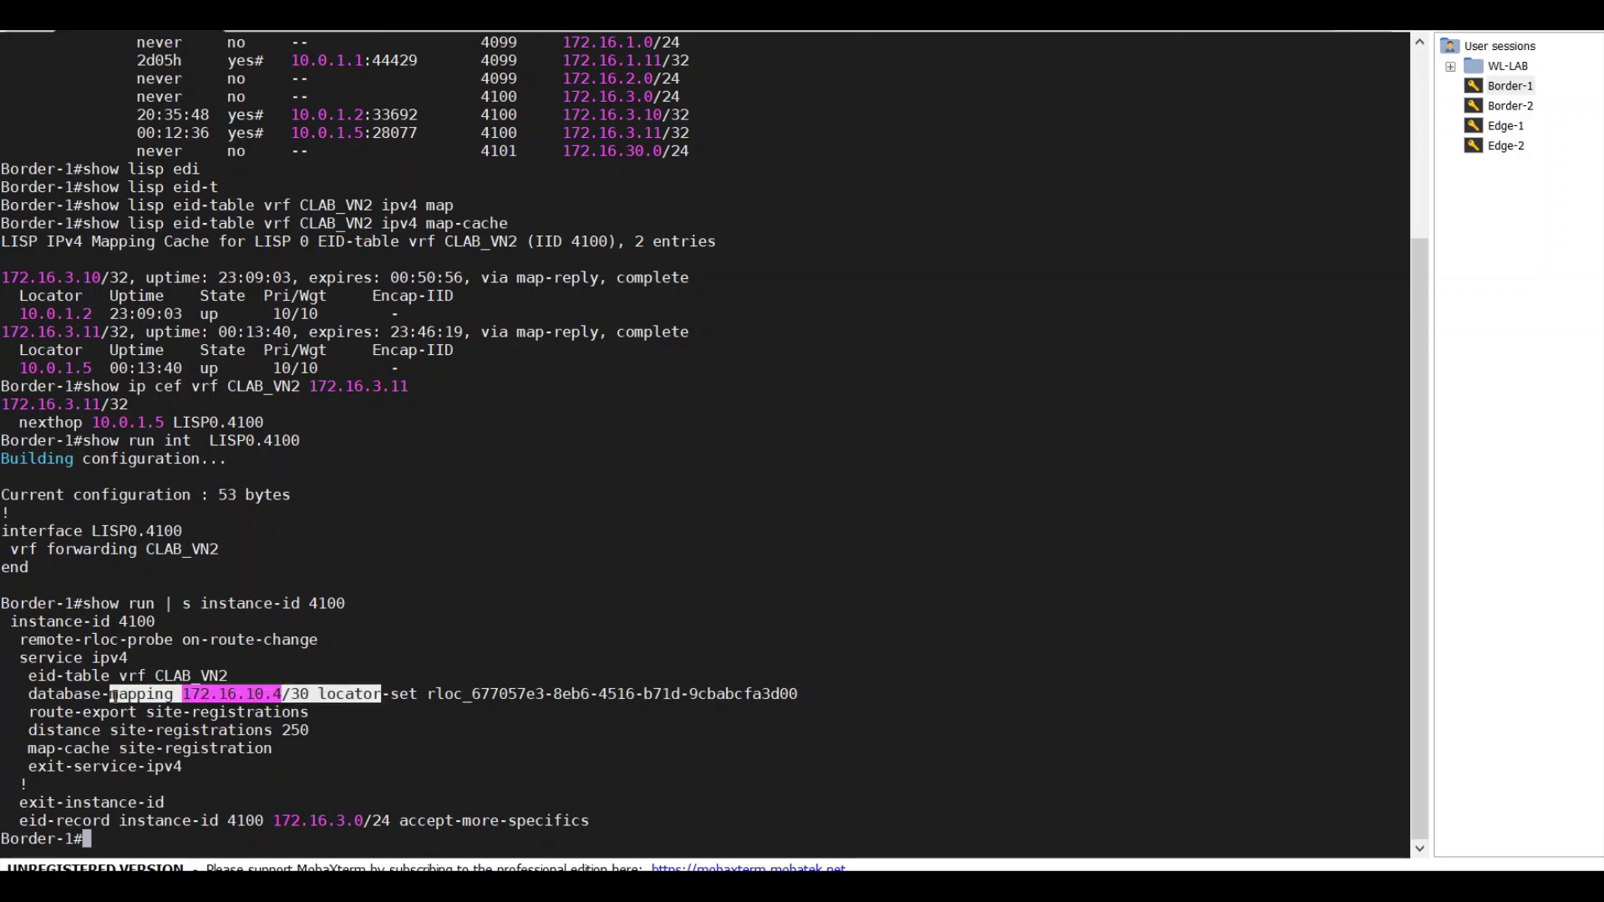
left_click(69, 697)
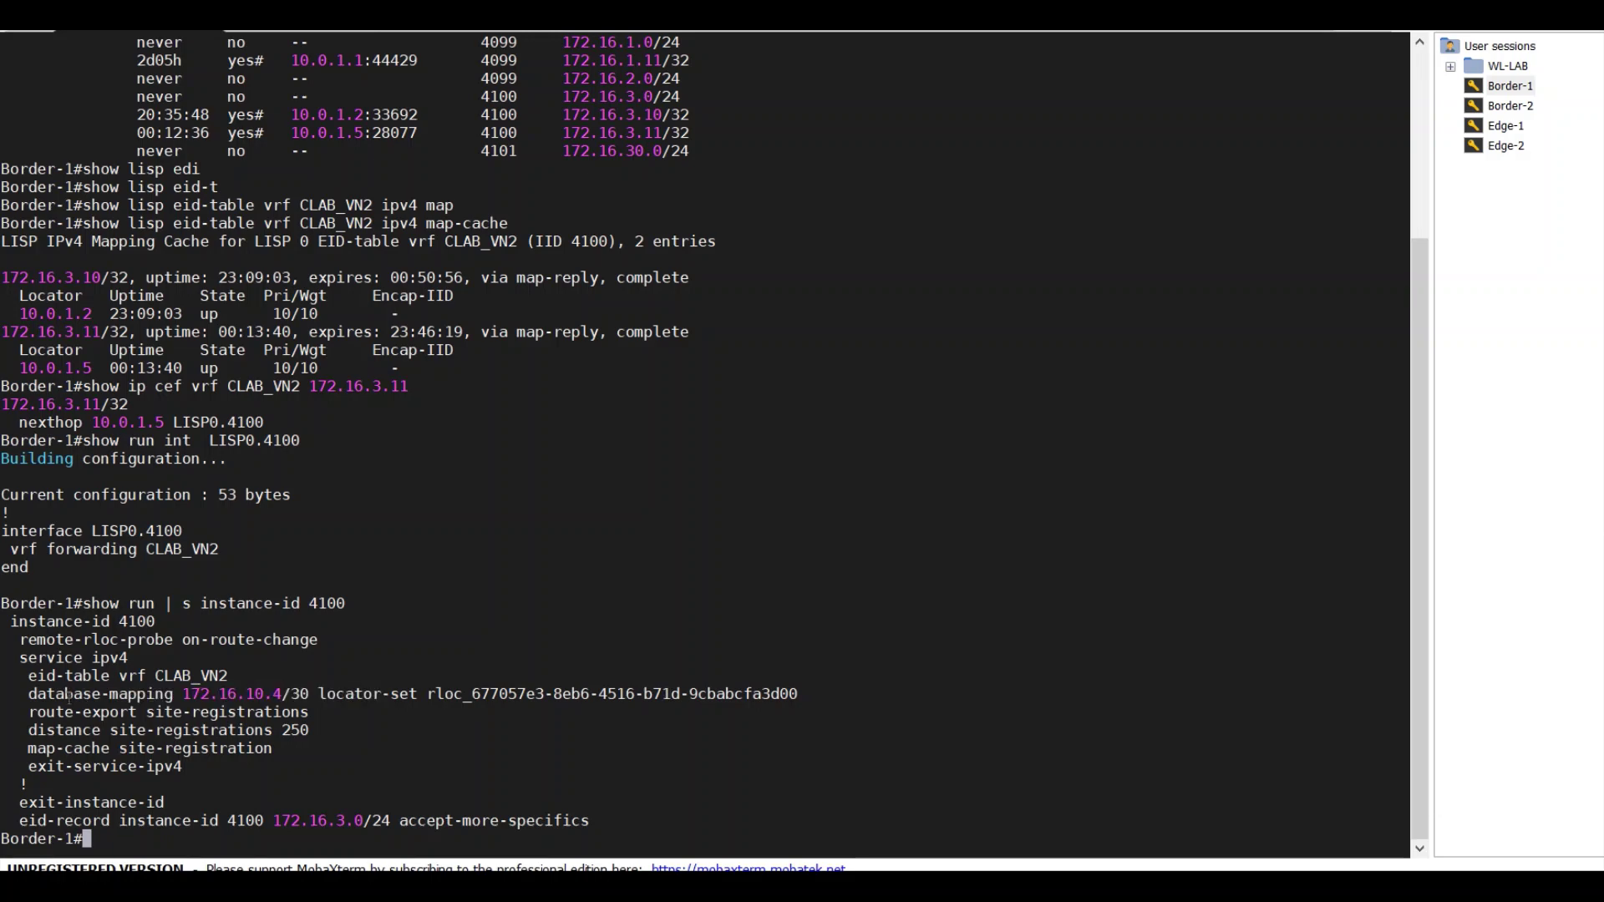
left_click_drag(100, 694, 324, 696)
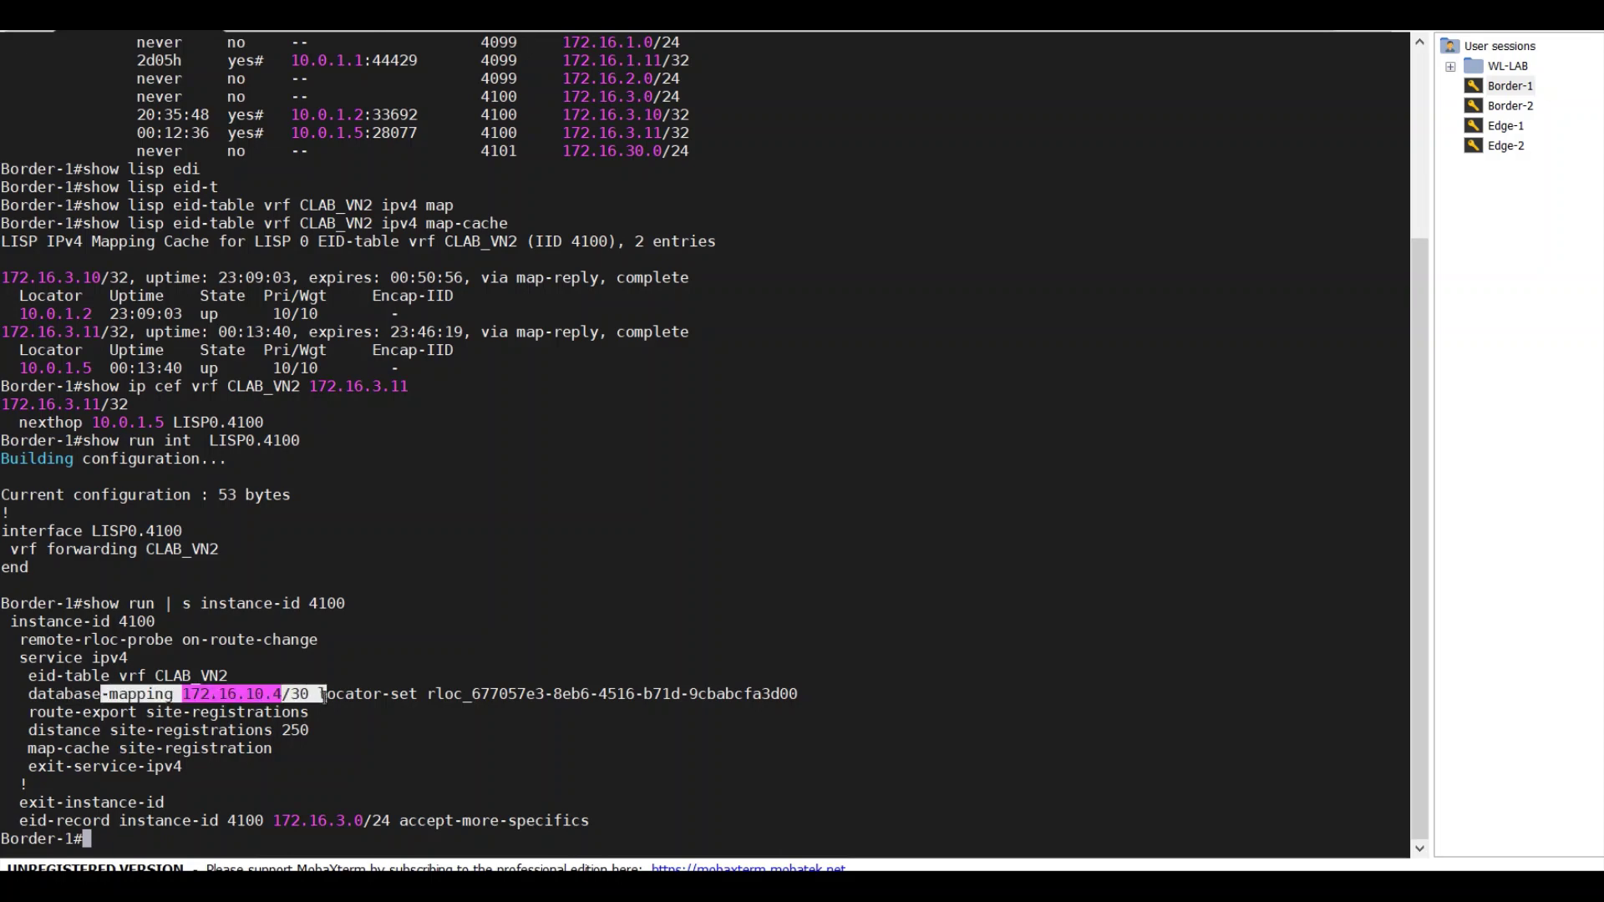
Step: Draw red arrows on the diagram from Border to Border-2 and pointing up at Border-2
key("alt+Tab")
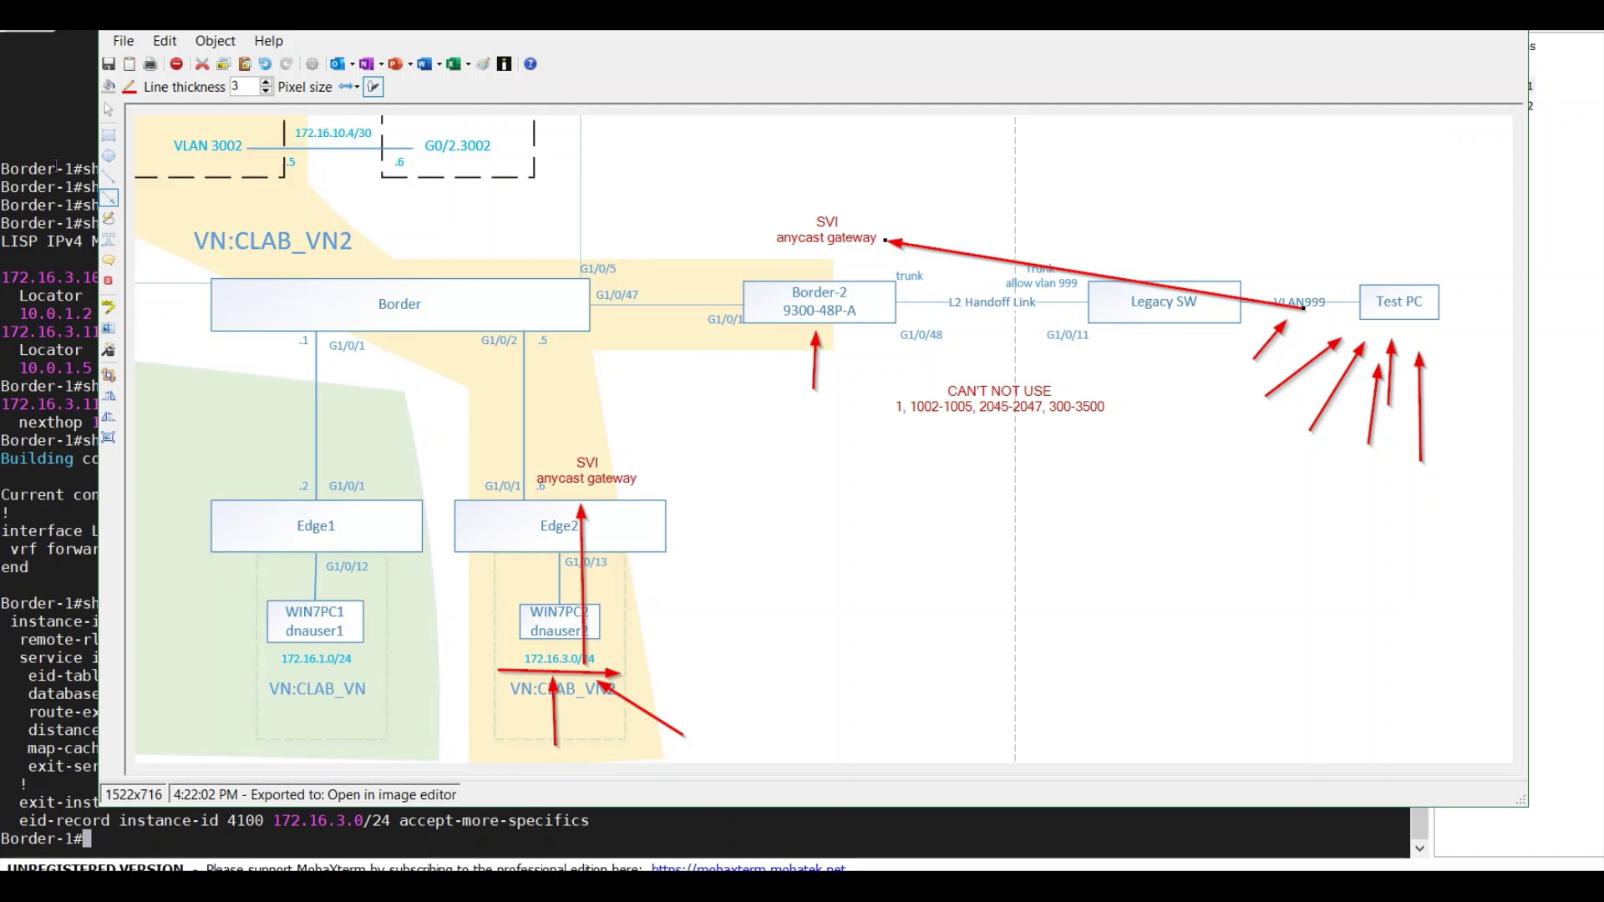
left_click(109, 197)
left_click_drag(914, 430, 967, 326)
key("Delete")
left_click_drag(722, 424, 687, 329)
left_click_drag(576, 303, 754, 302)
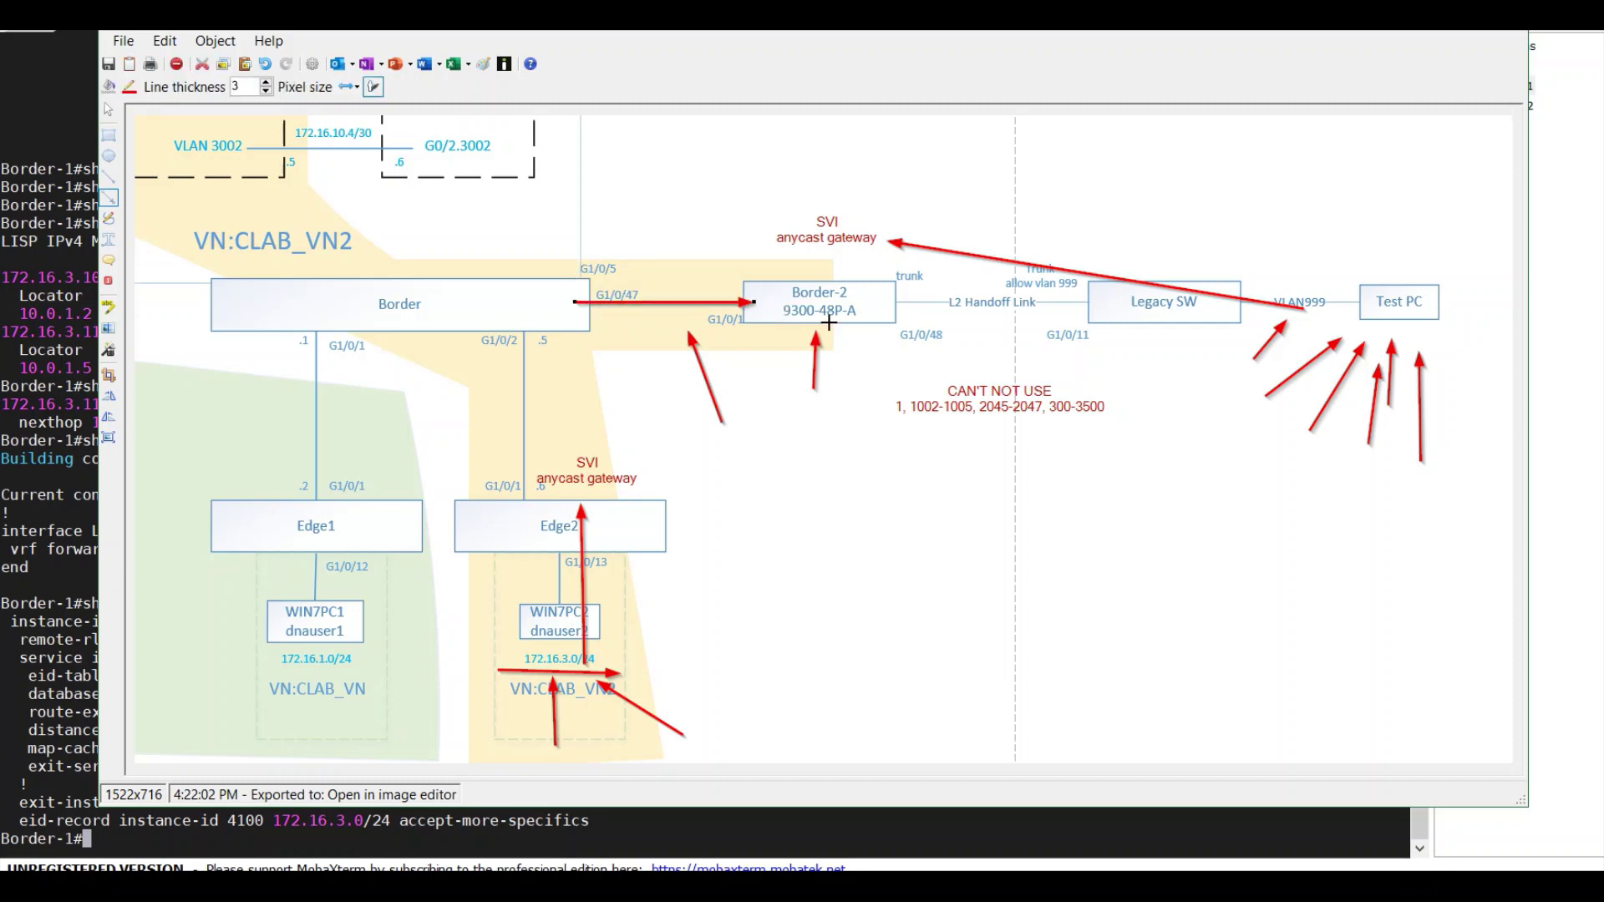
key("alt+Tab")
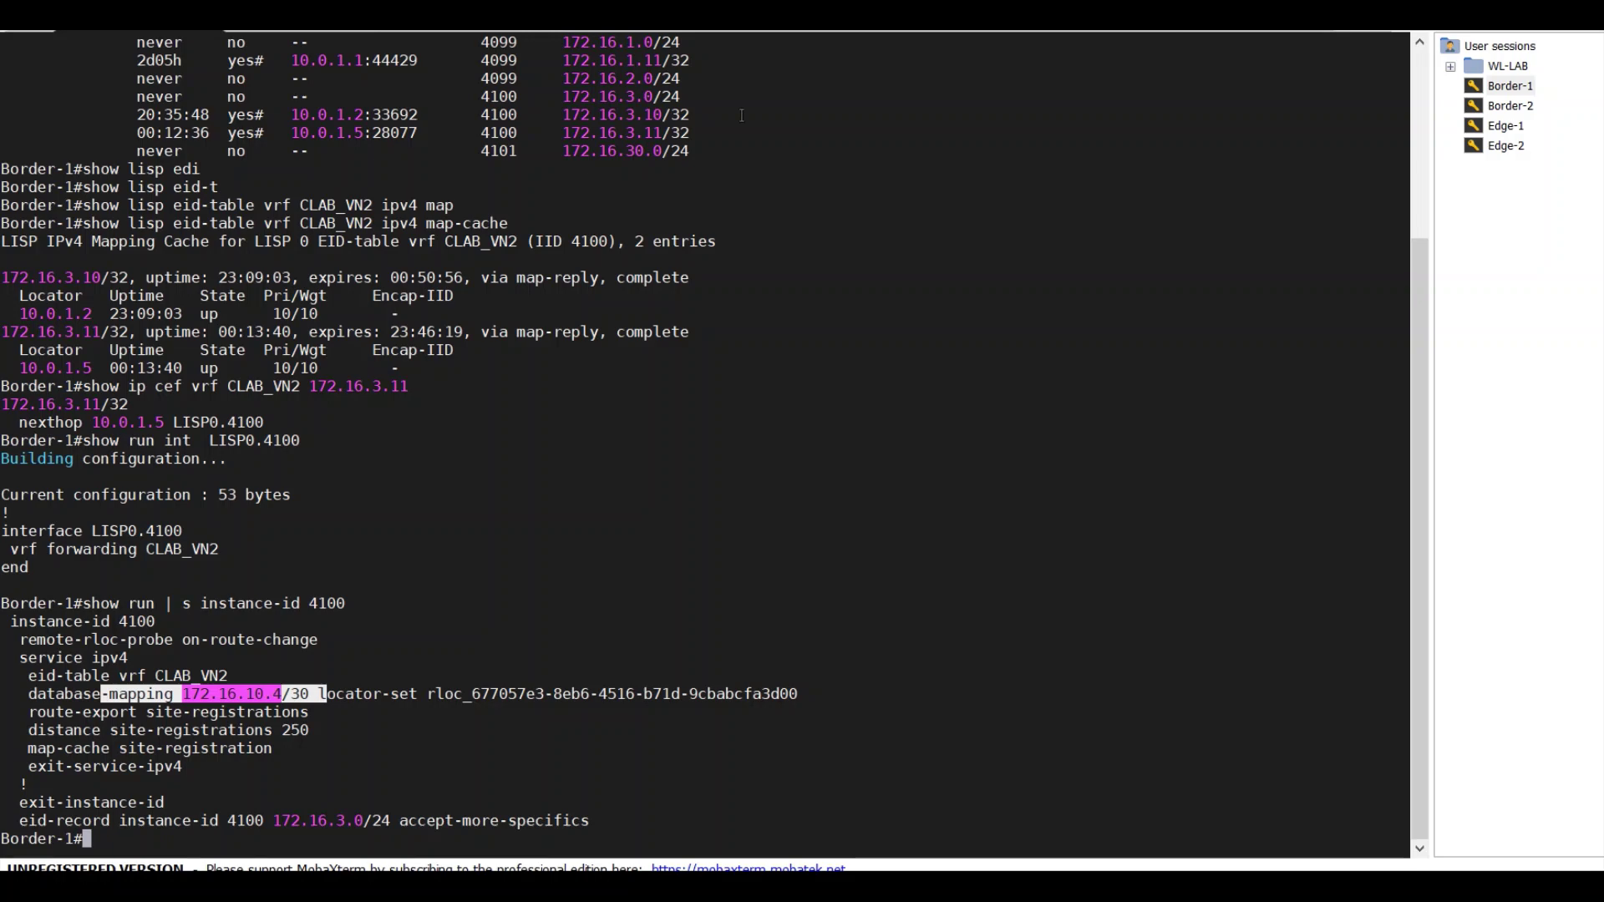
Step: On Edge-1, run 'lig instance 4100 172.16.3.11' to resolve the host
left_click(772, 32)
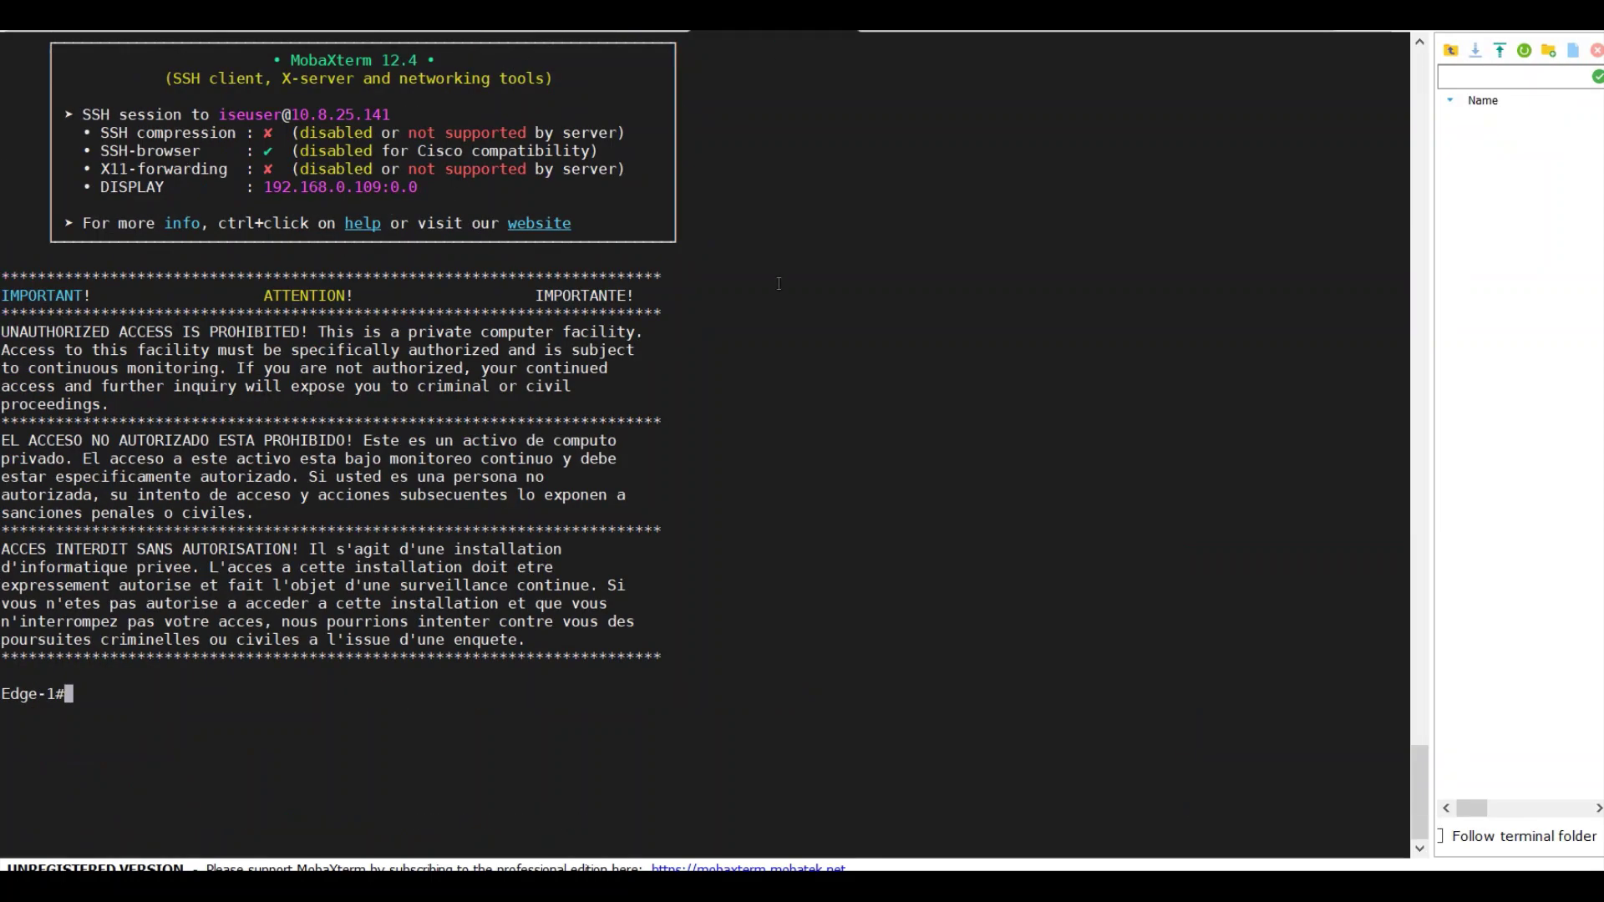
type("lig instance 41")
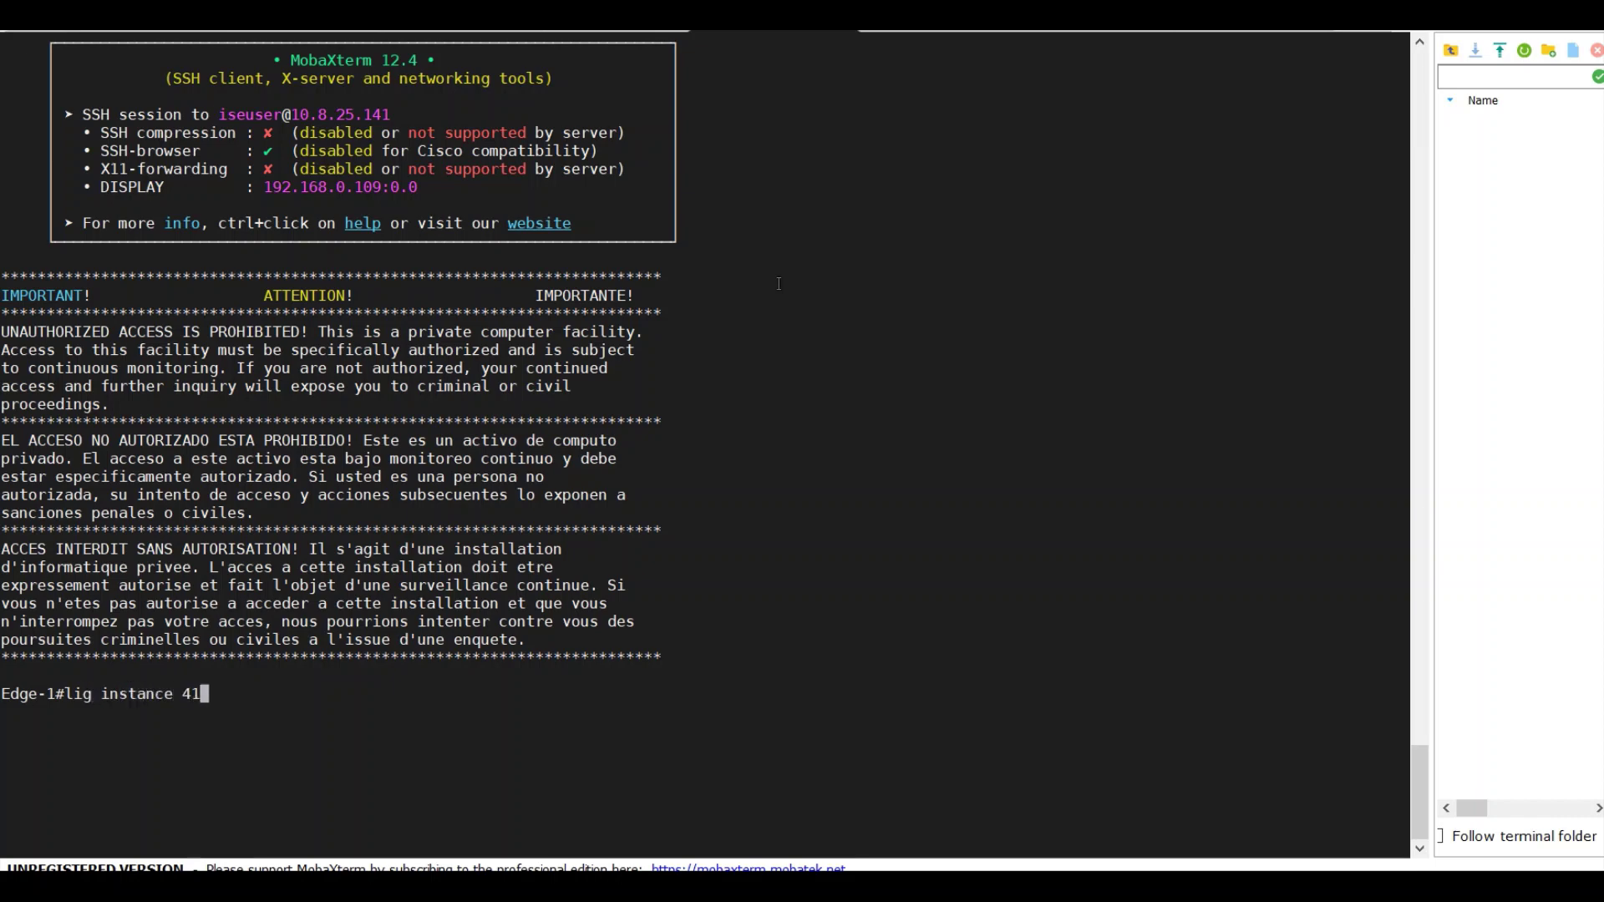
type("00 172.16.3.11")
key("Return")
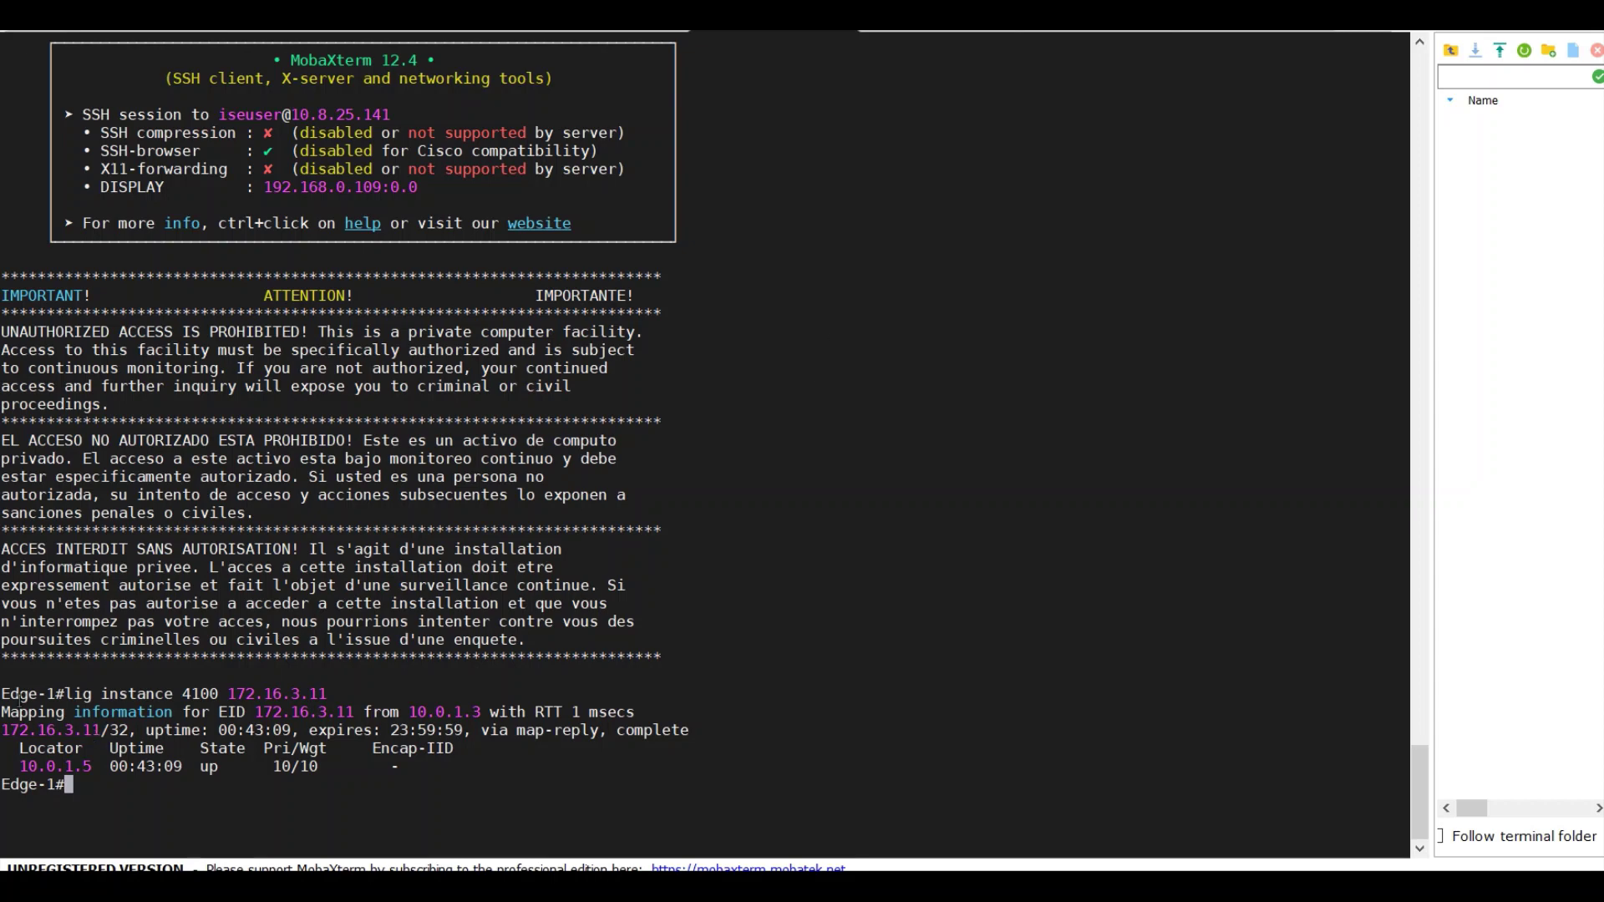
Step: Highlight the 172.16.3.11/32 mapping entry and its locator 10.0.1.5
left_click_drag(15, 695, 190, 766)
left_click(158, 734)
left_click(96, 766)
double_click(96, 766)
Step: Show Edge-2's instance-id 4100 config and highlight the 172.16.3.0/24 database mapping
left_click(214, 767)
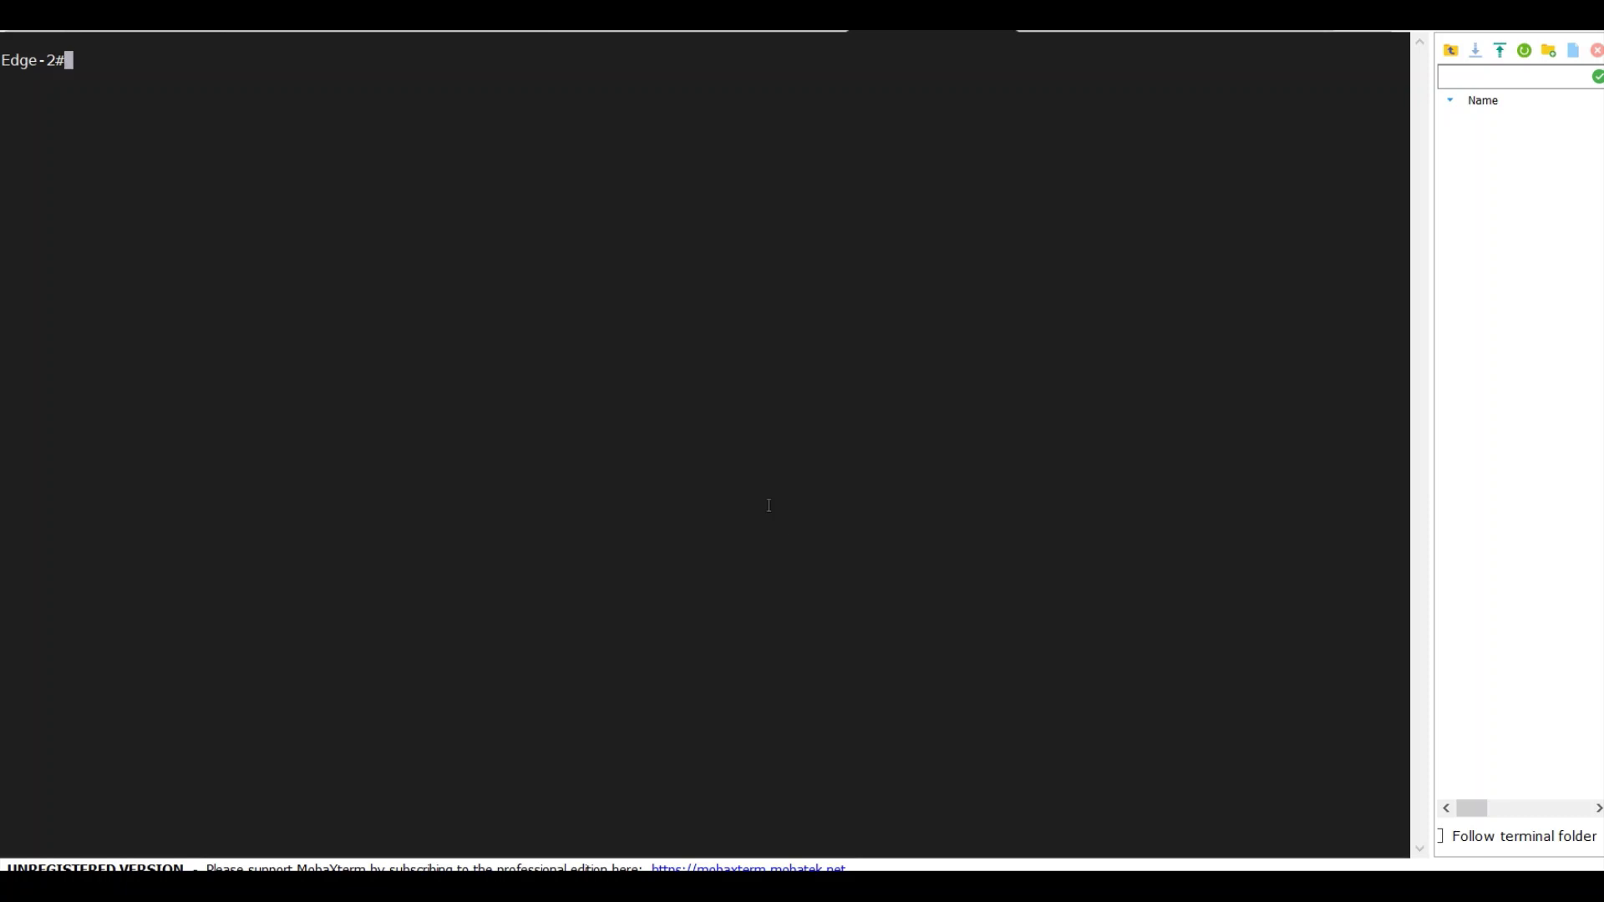
type("show run | s instan")
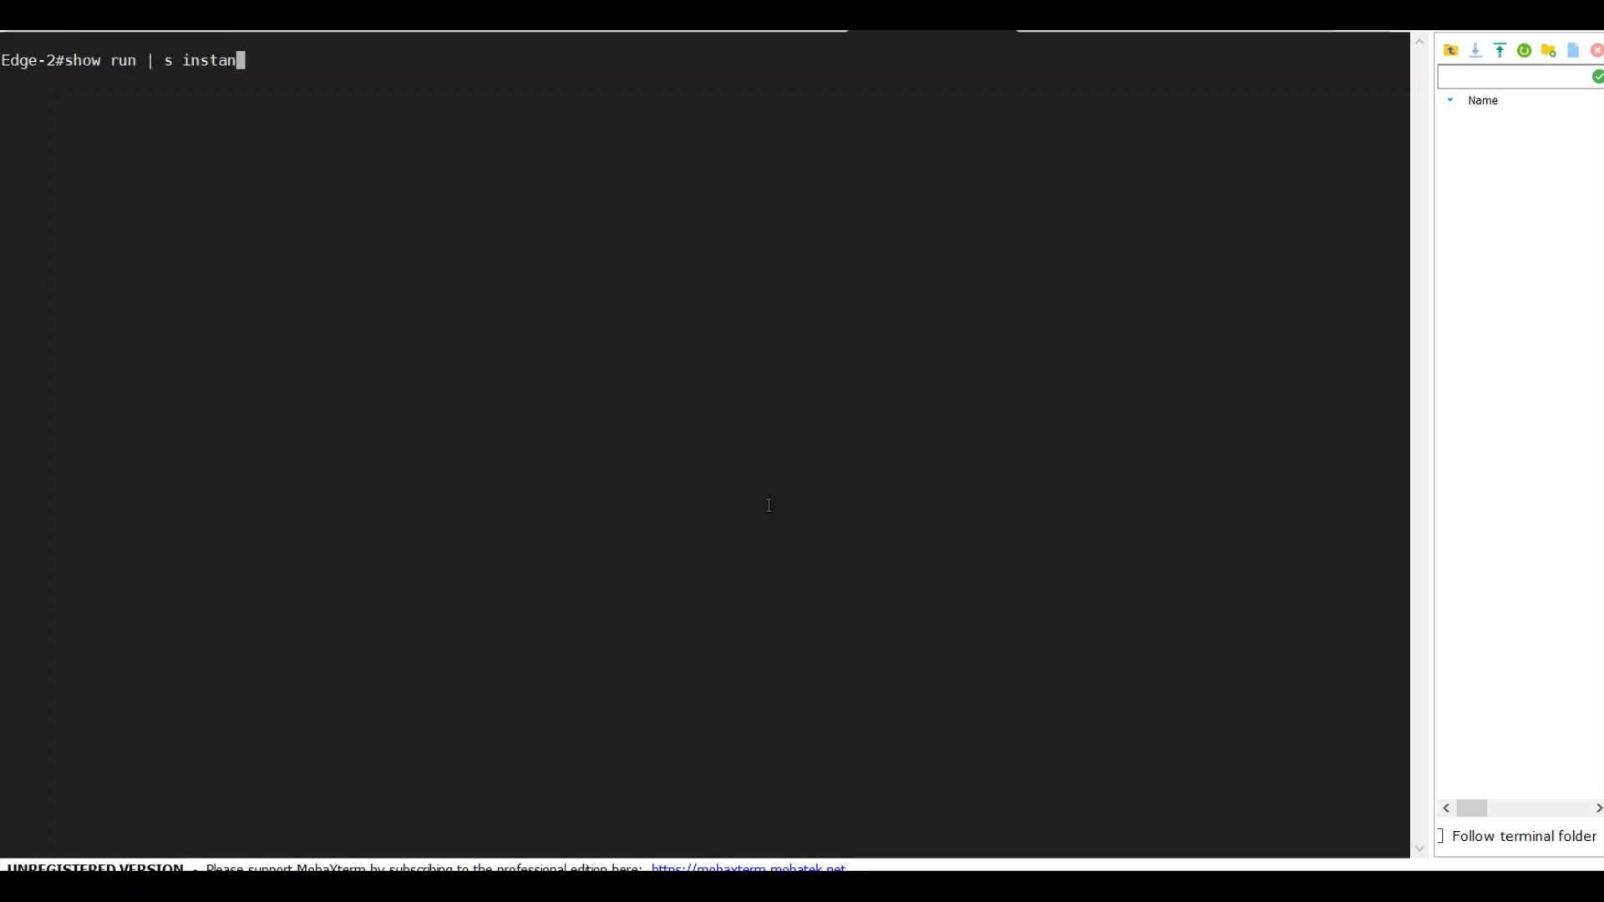
type("ce-id 4100")
key("Return")
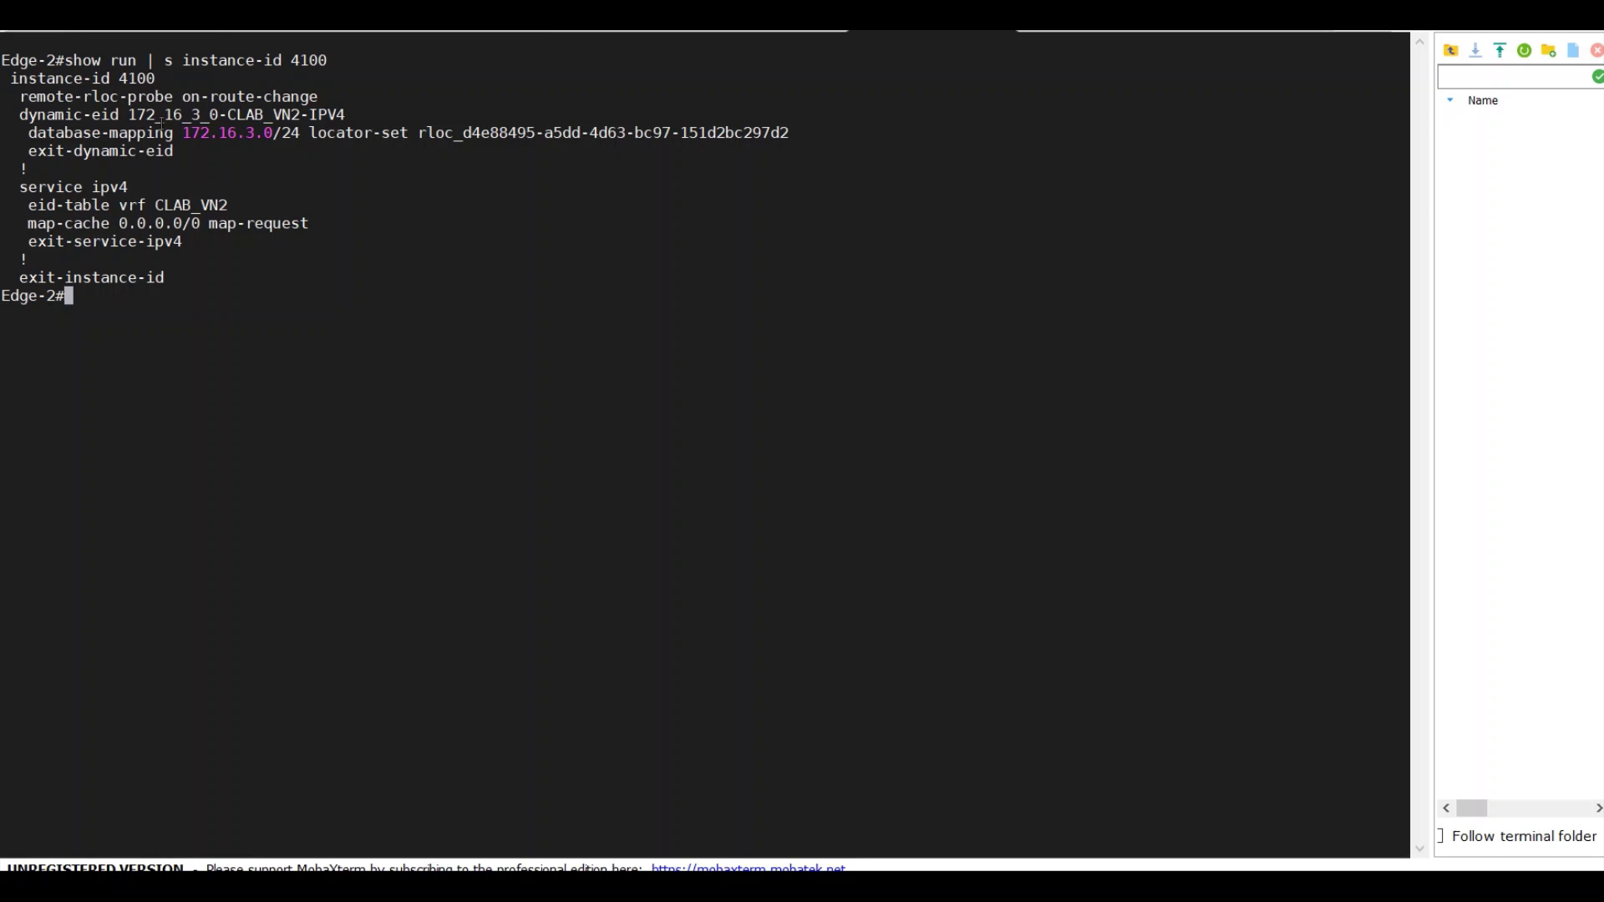
left_click_drag(162, 132, 342, 132)
left_click(361, 134)
Step: Run 'lig instance-id 4100 172.16.3.11' on Edge-2 and highlight the resolved entry
type("show l")
key("BackSpace")
key("BackSpace")
key("BackSpace")
key("BackSpace")
key("BackSpace")
key("BackSpace")
type("lig instance-id 4100 ")
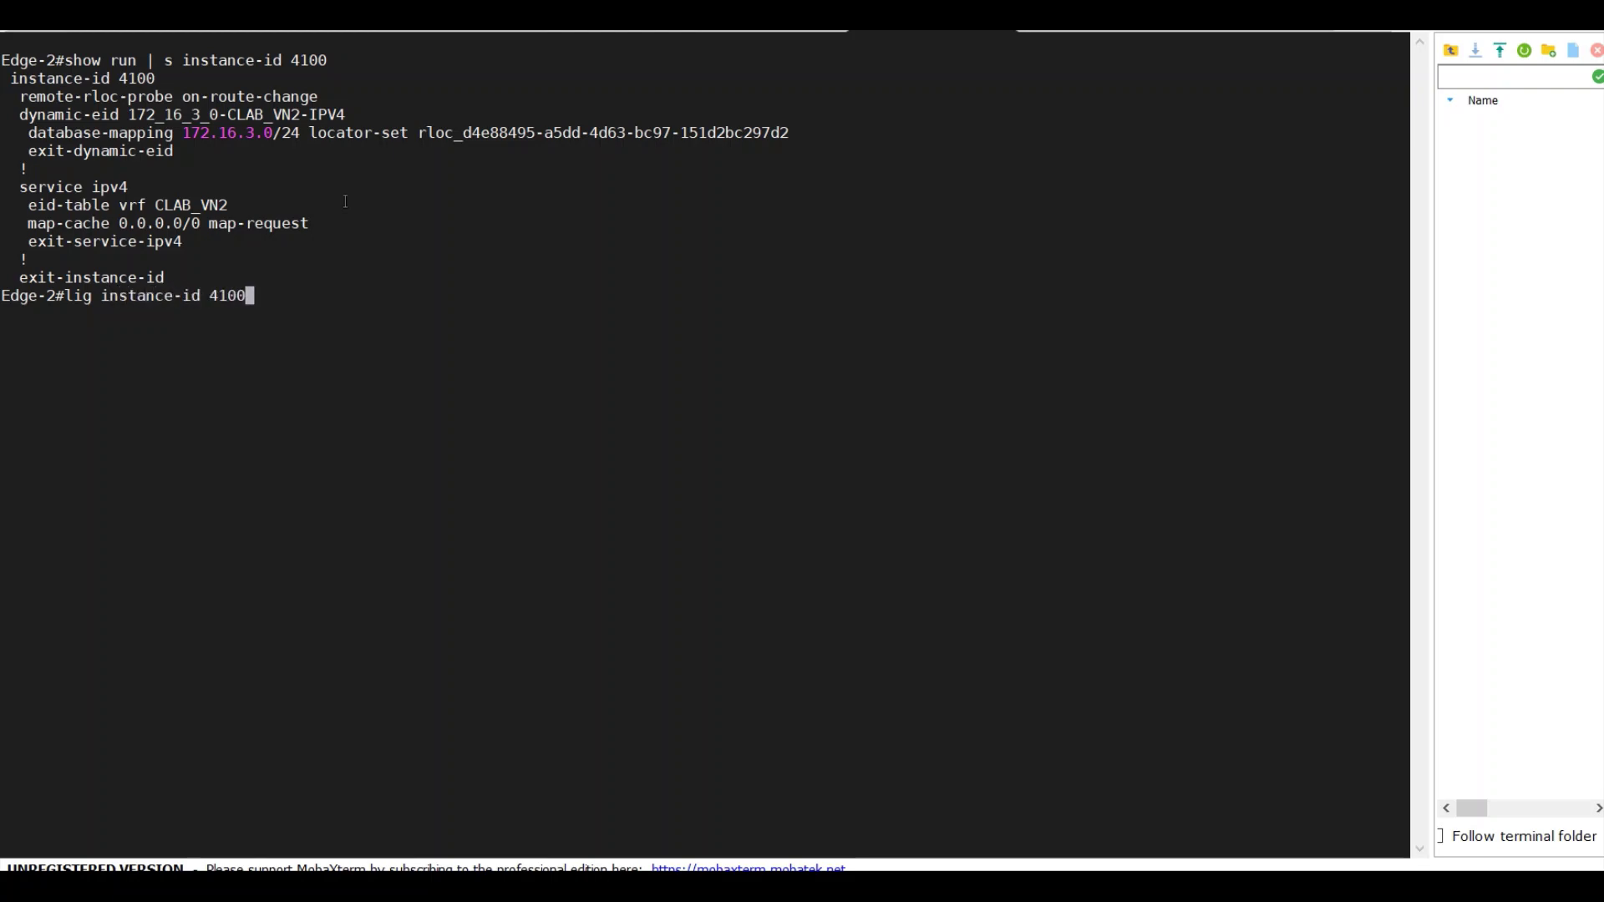
type("172.16.3.11")
key("Return")
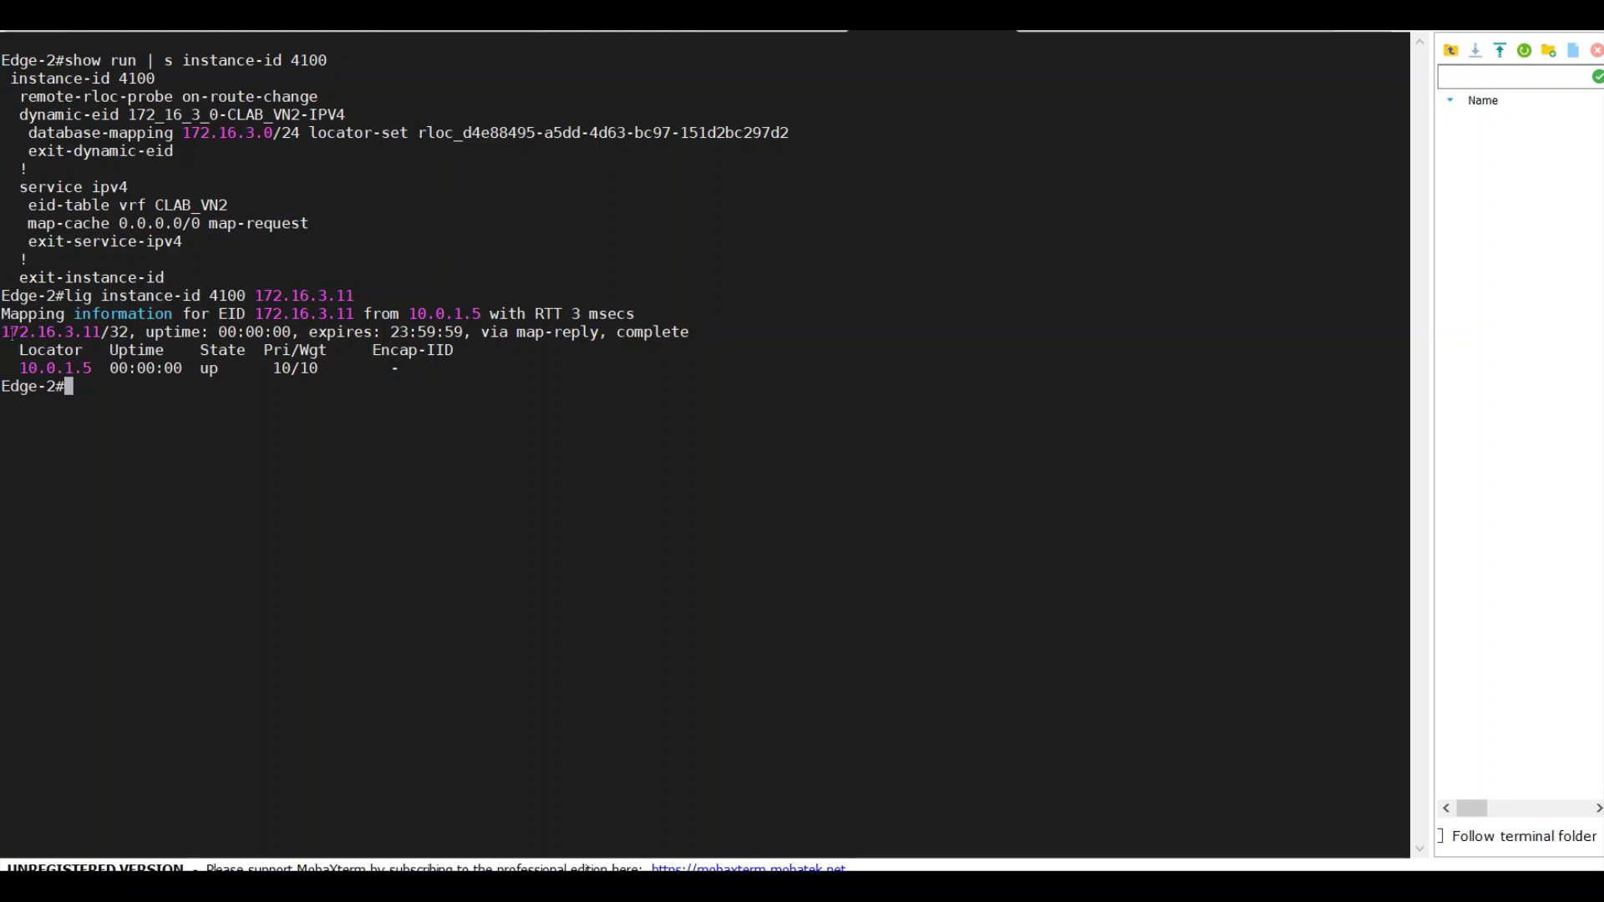
left_click_drag(10, 331, 103, 338)
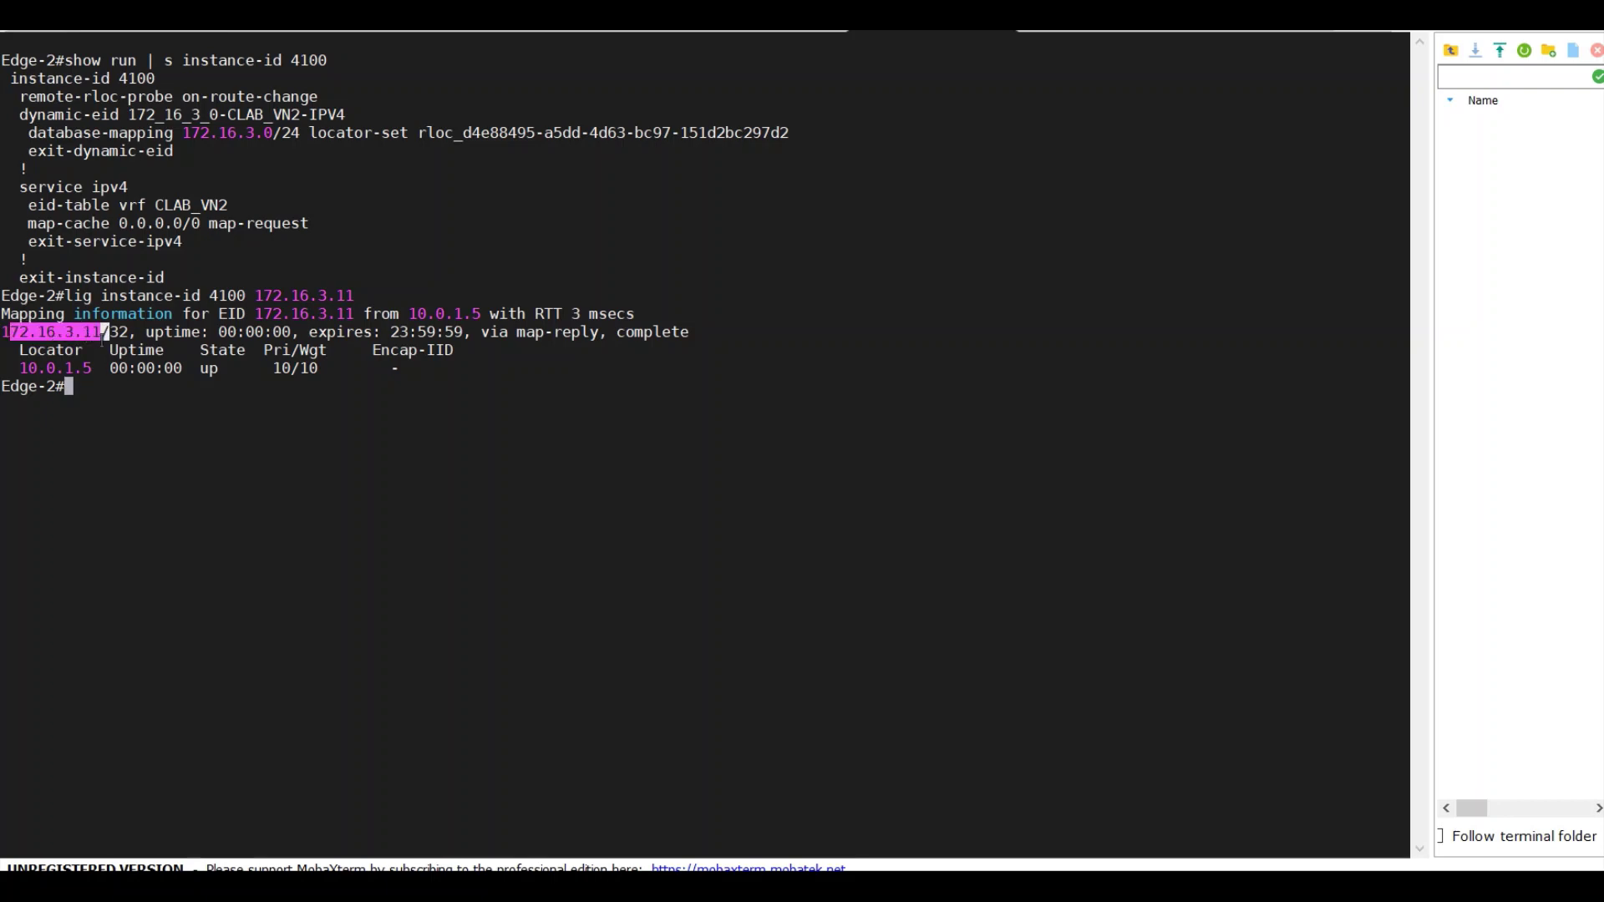
left_click(94, 371)
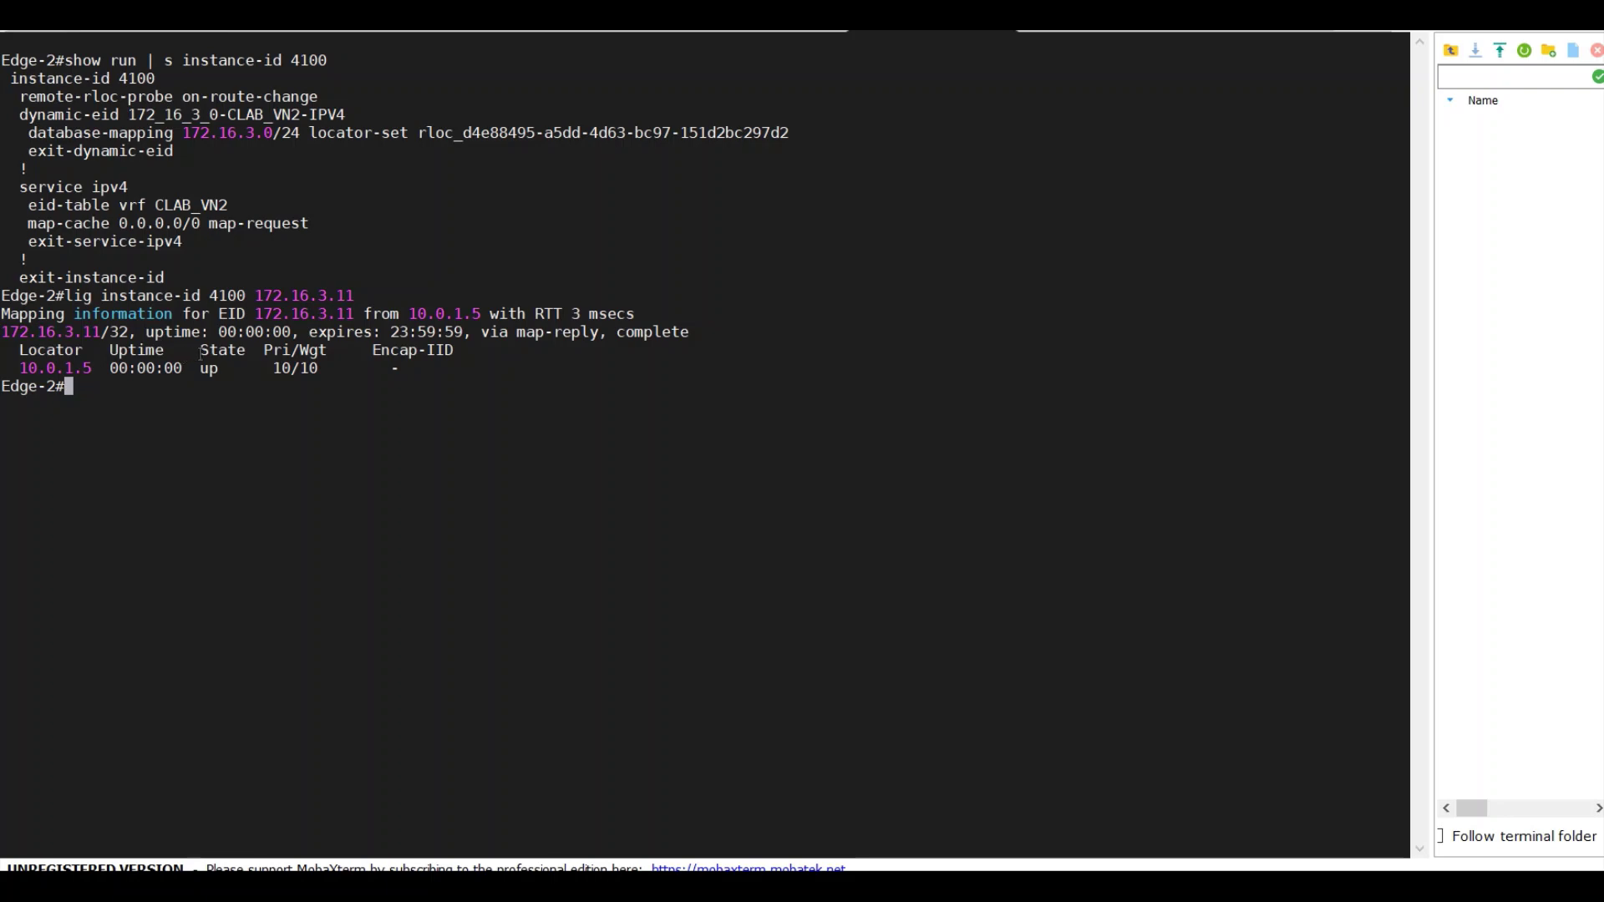
left_click(201, 353)
Step: On Border-2, display the instance-id 4100 configuration with 'show run | s instance-id 4100'
left_click(611, 31)
key("Return")
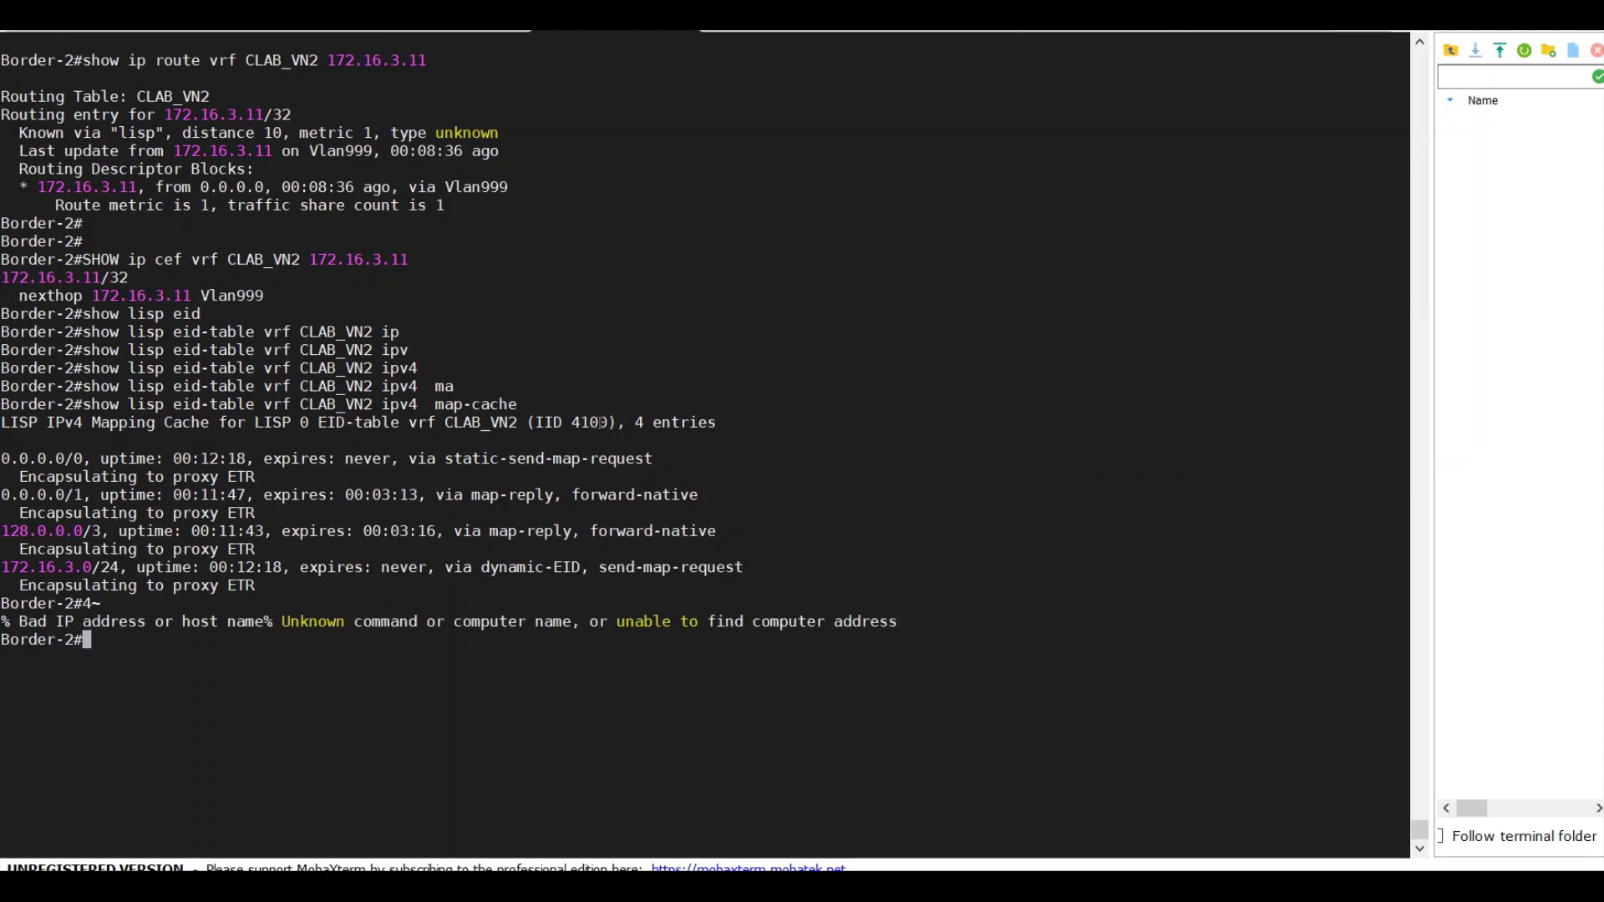
key("Return")
type("show")
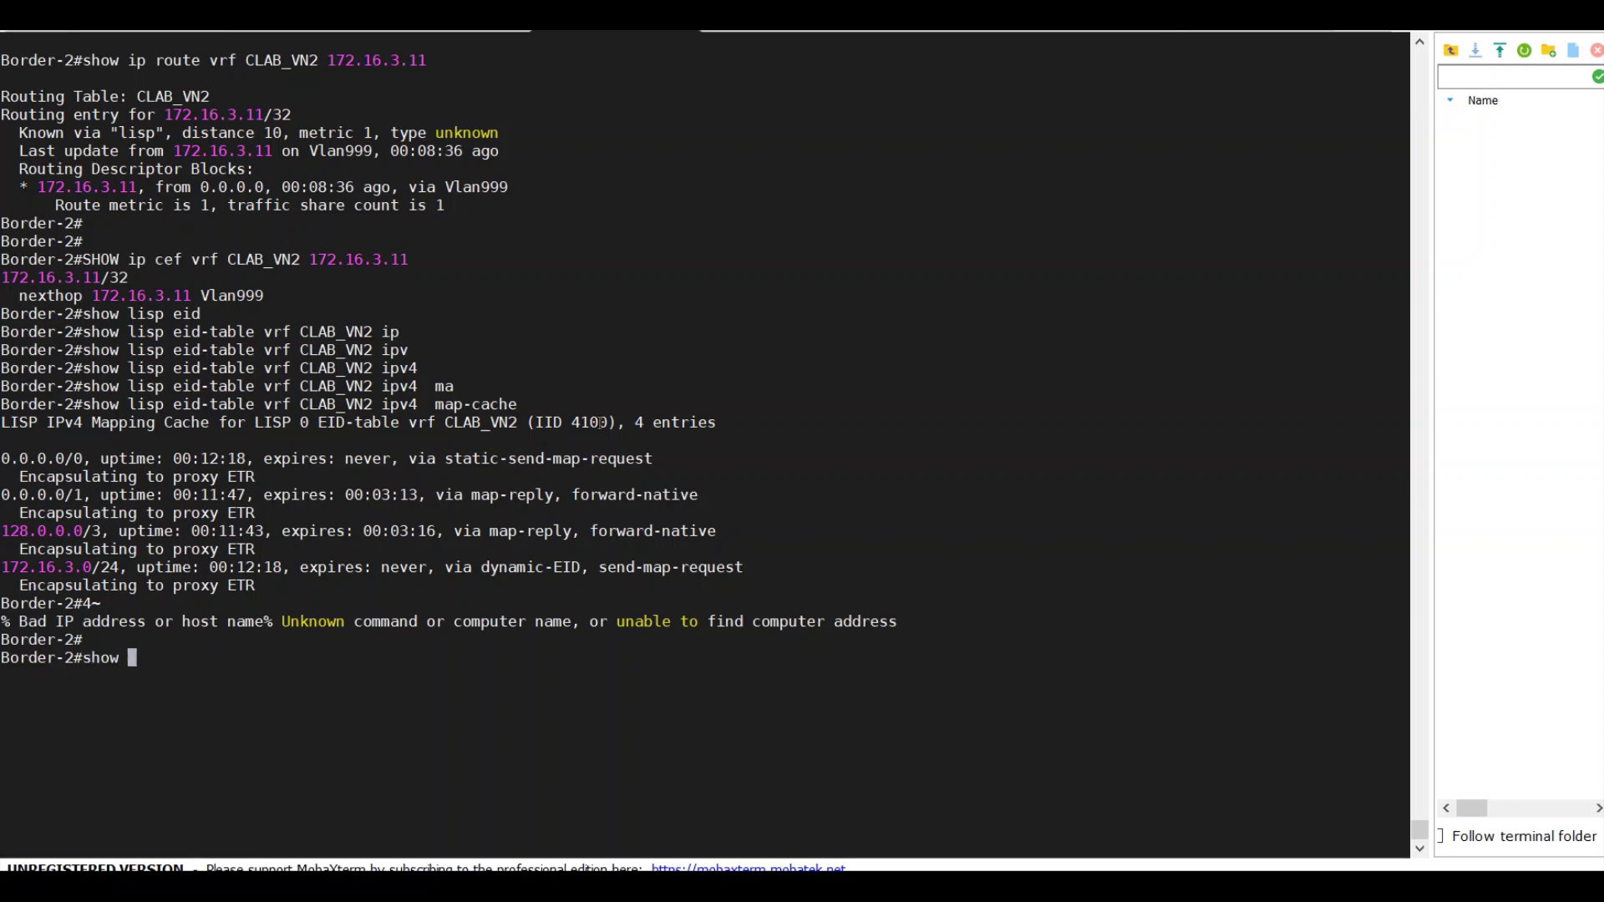
key("BackSpace")
key("BackSpace")
key("BackSpace")
key("BackSpace")
key("BackSpace")
type("show run | s instance")
key("BackSpace")
type("-id 4100")
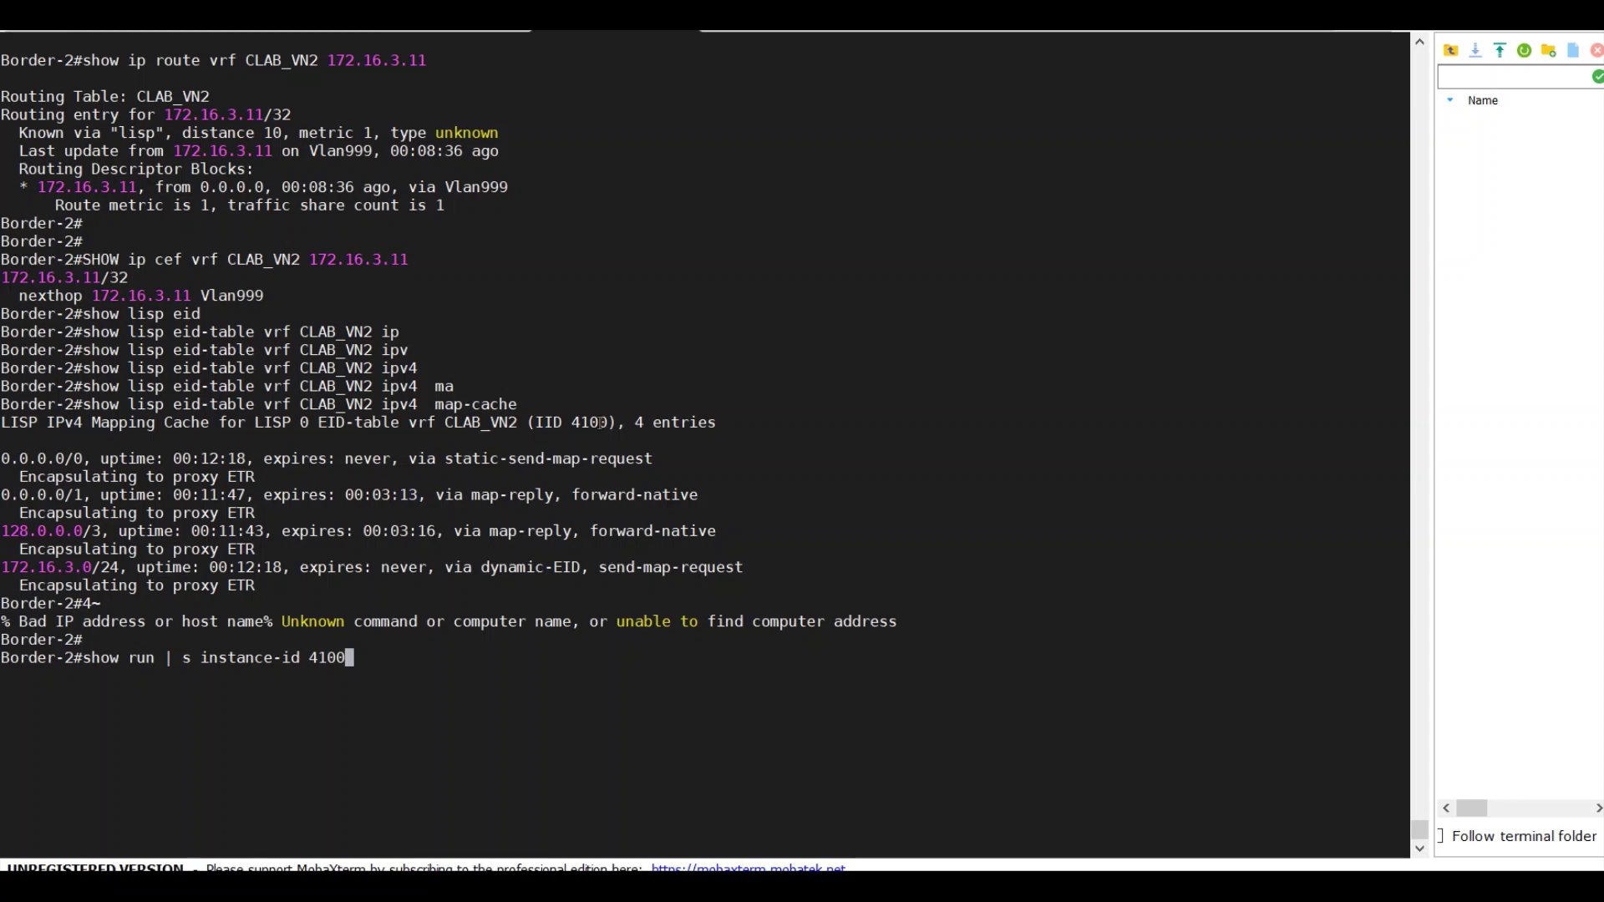
key("Return")
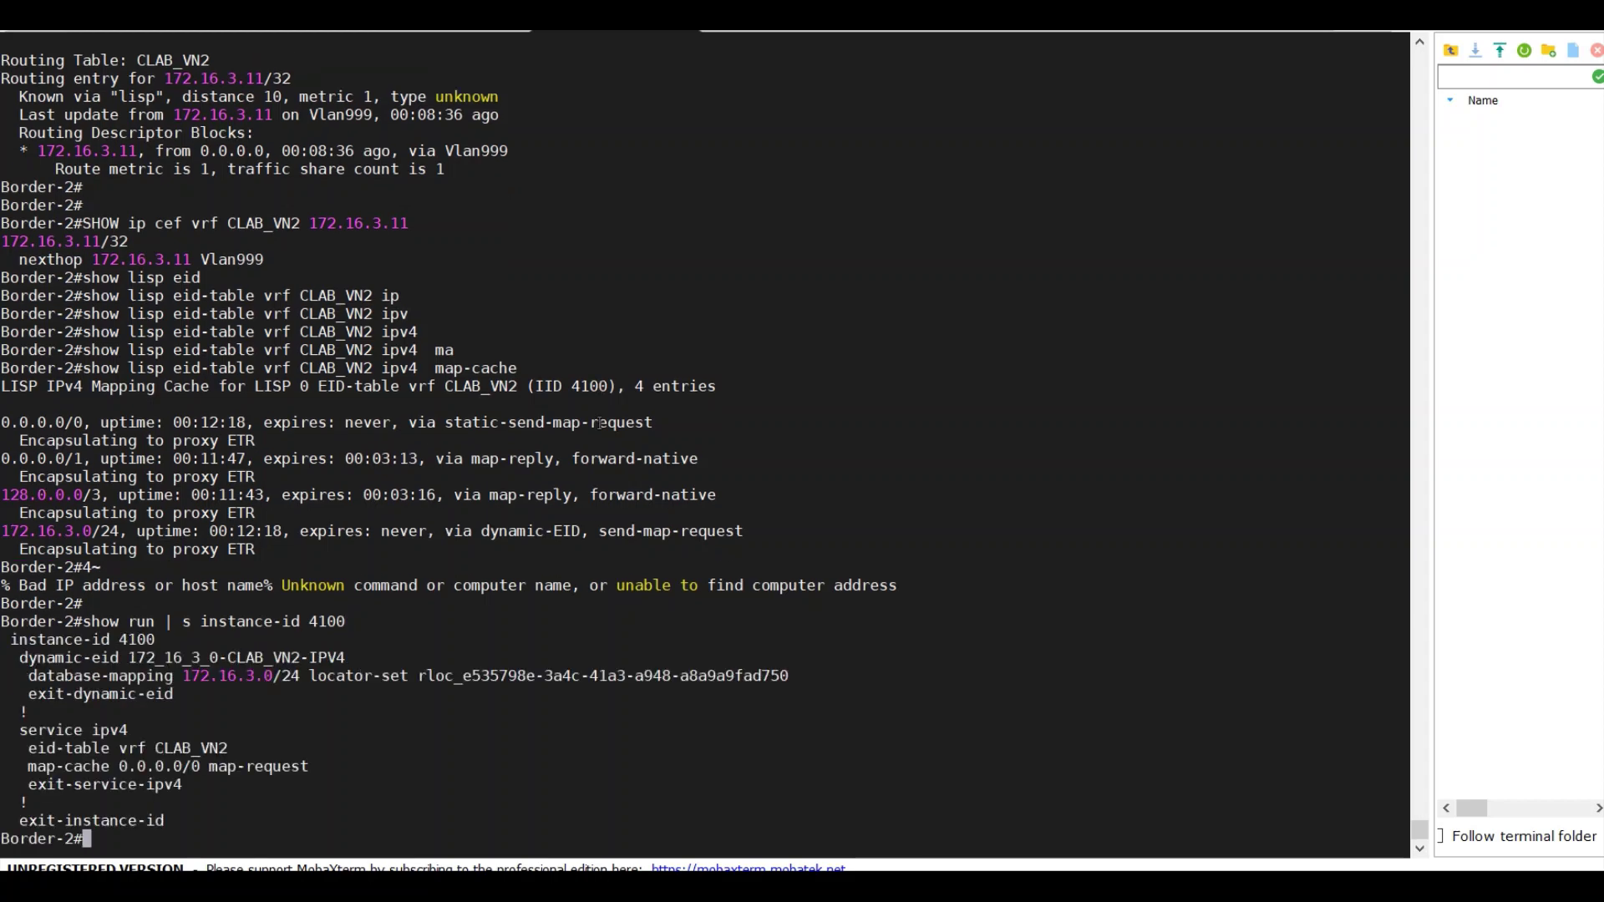
key("Return")
key("Return")
key("Return")
key("Return")
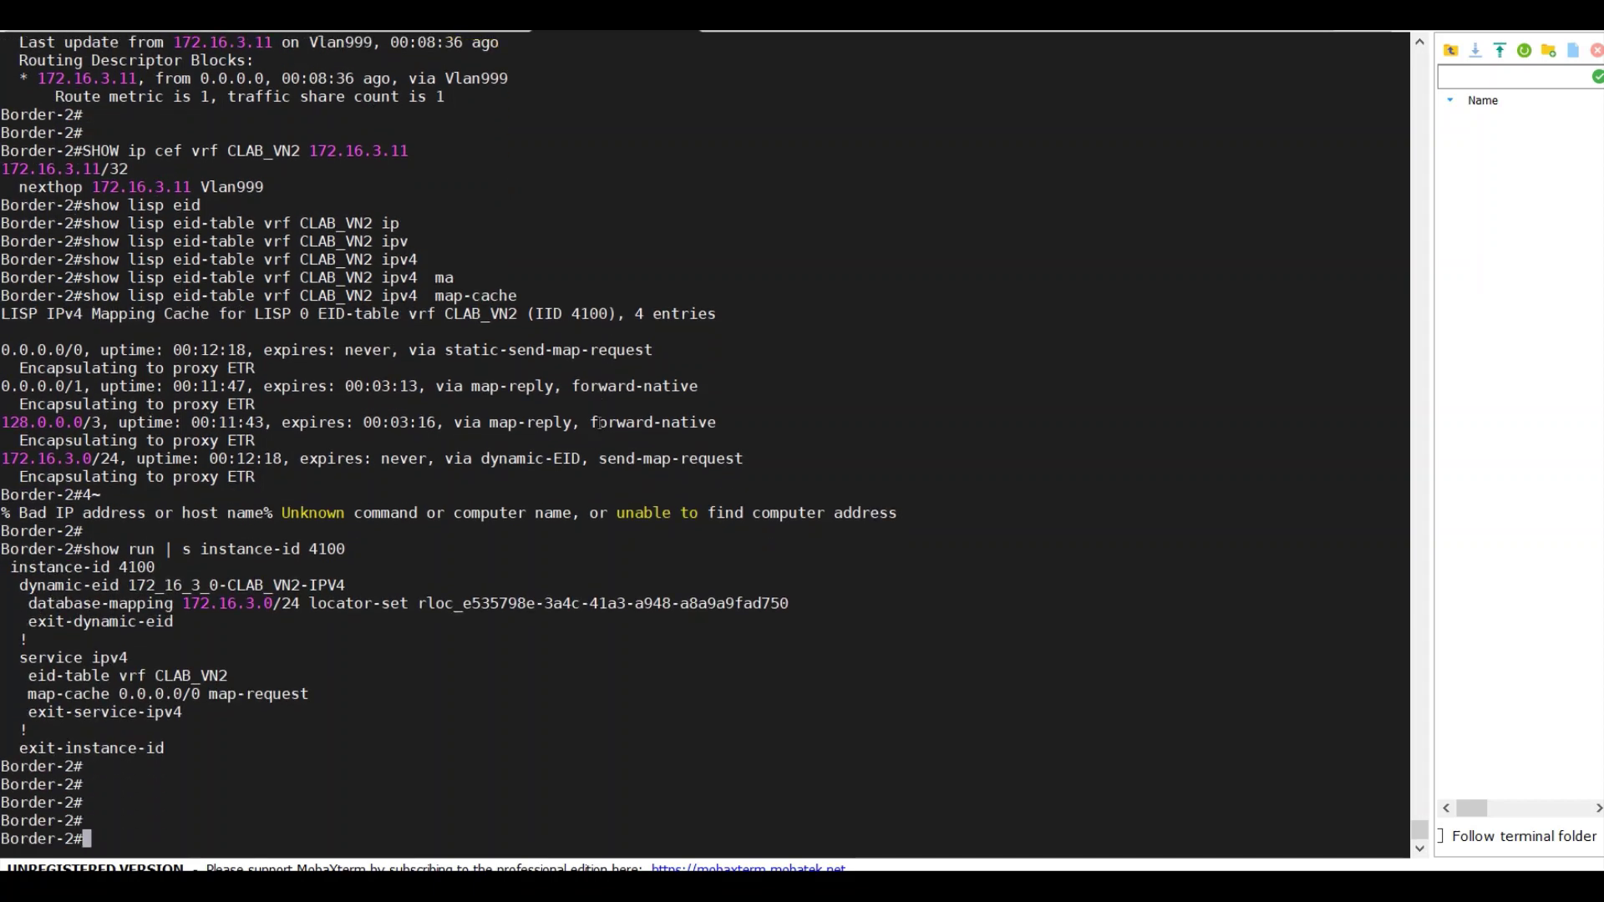
Step: Run lig for 172.16.3.11 in instance 4100, returning locator 10.0.1.5 as self
type("lig instance-id")
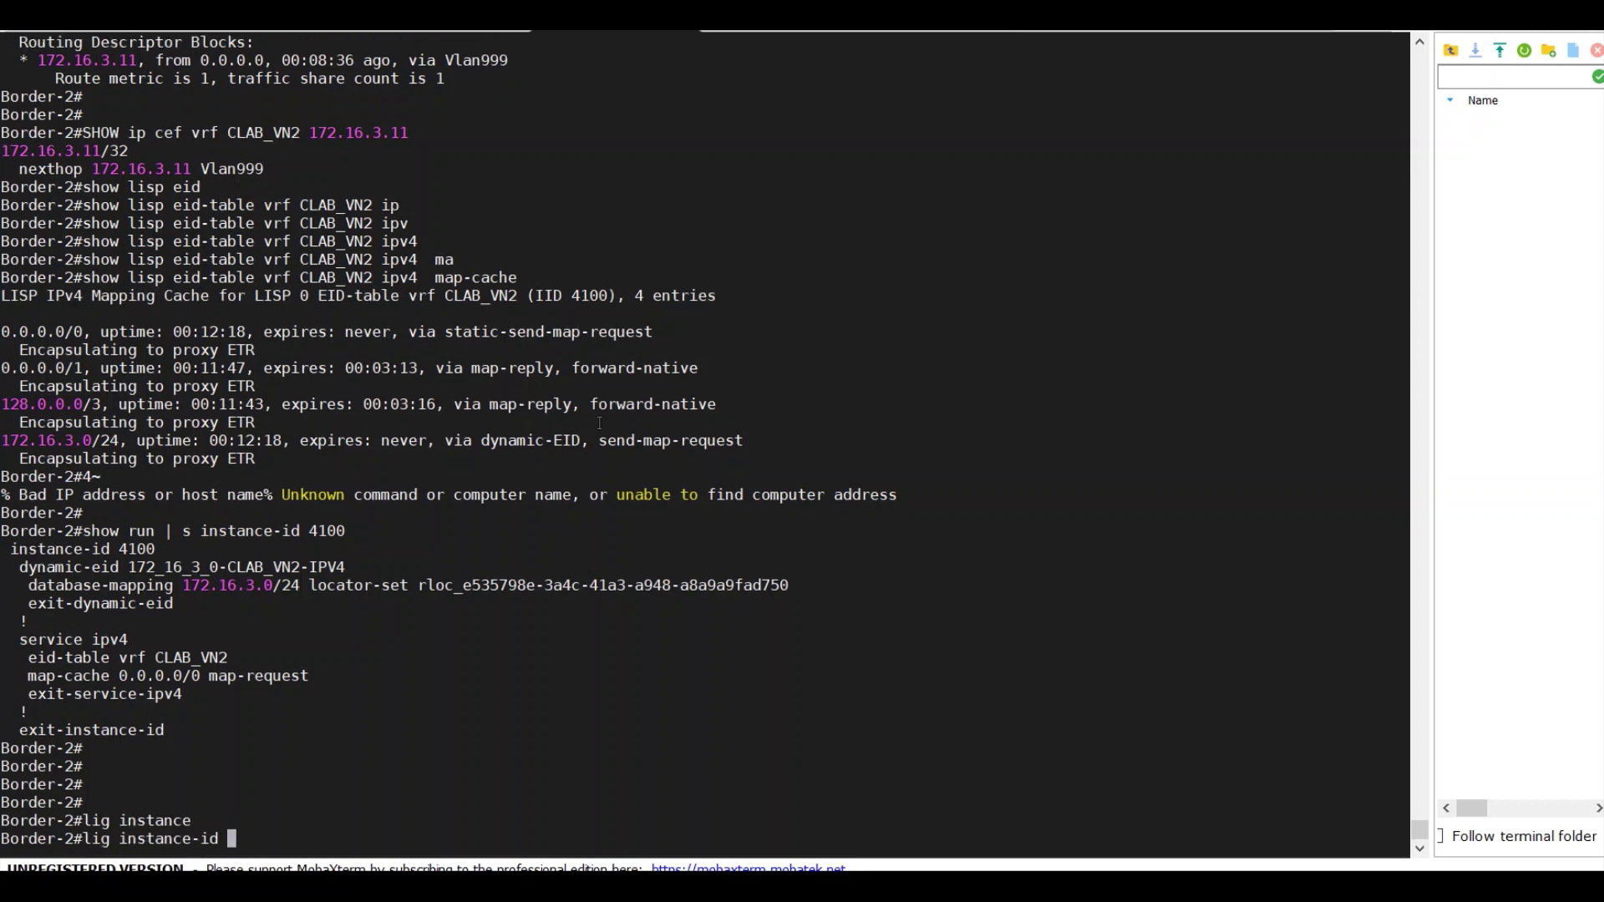
type("4100 172.16.3.11")
key("Return")
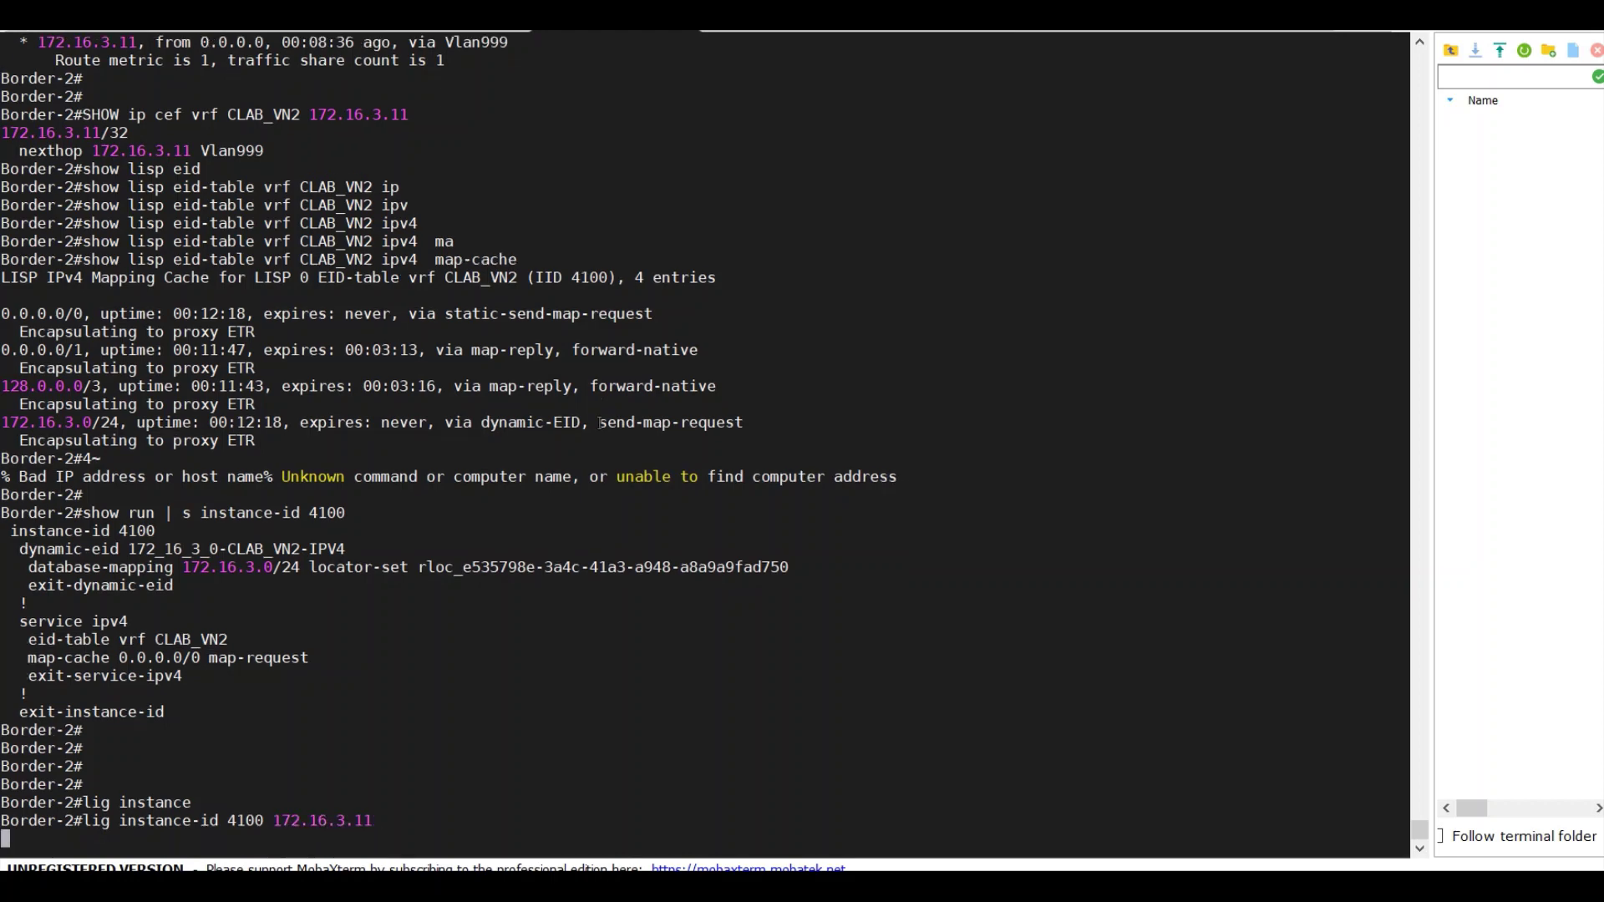
left_click_drag(272, 823, 157, 755)
left_click(157, 755)
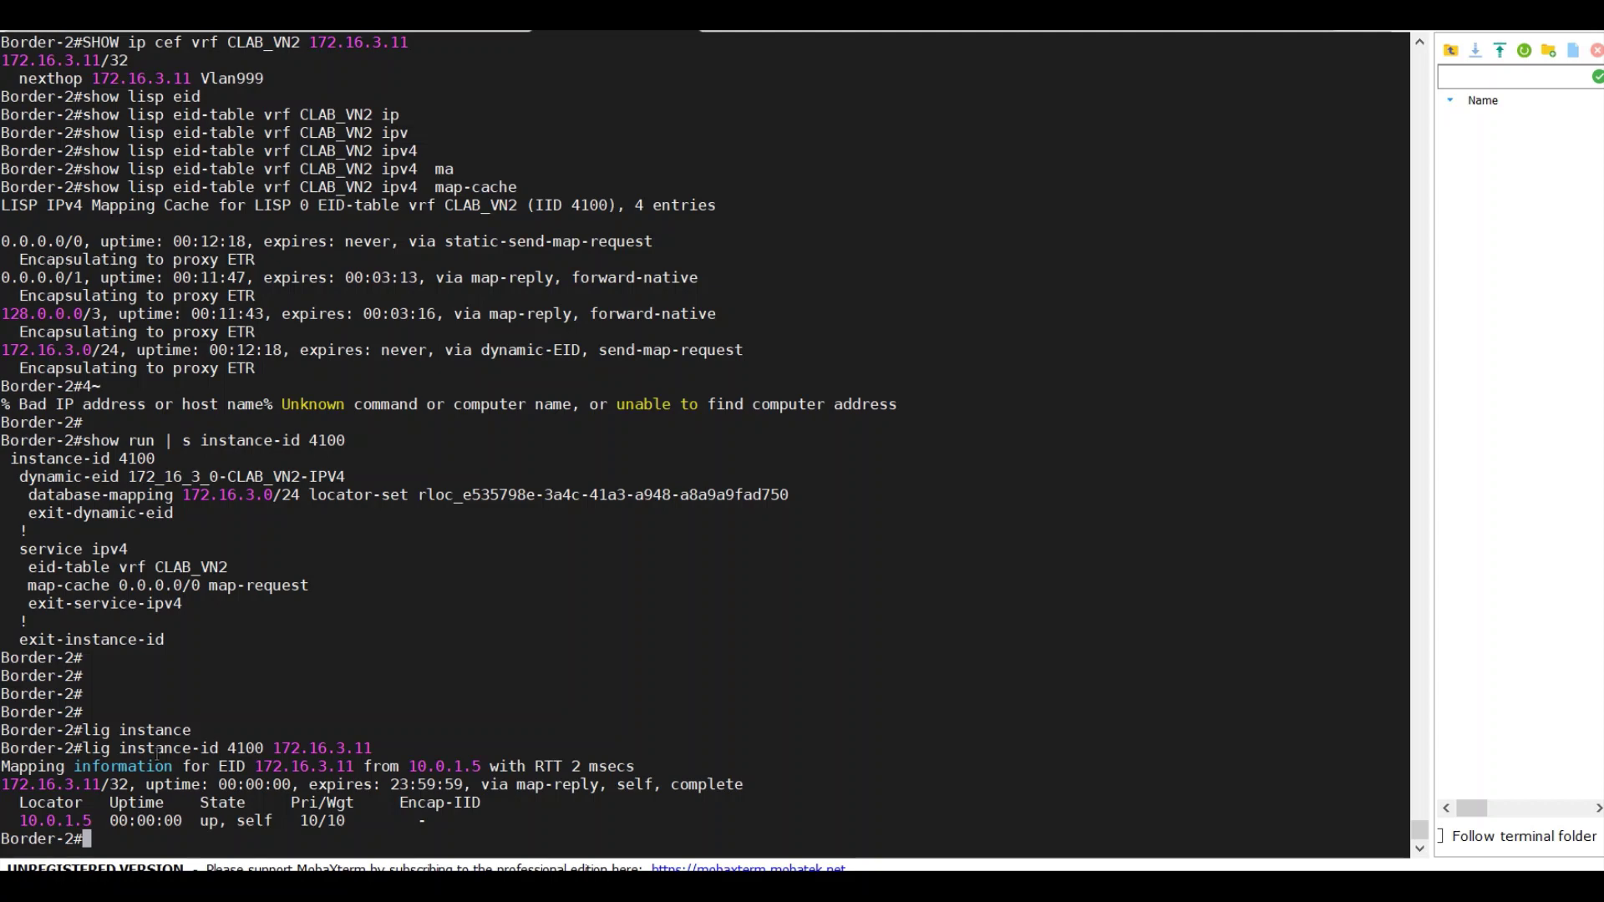
Step: Show the CEF entry for 172.16.3.11 in VRF CLAB_VN2 and highlight its Vlan999 next hop
type("show ")
type("cef")
key("BackSpace")
key("BackSpace")
key("BackSpace")
key("BackSpace")
type("ip cef vrf CLAB_VN")
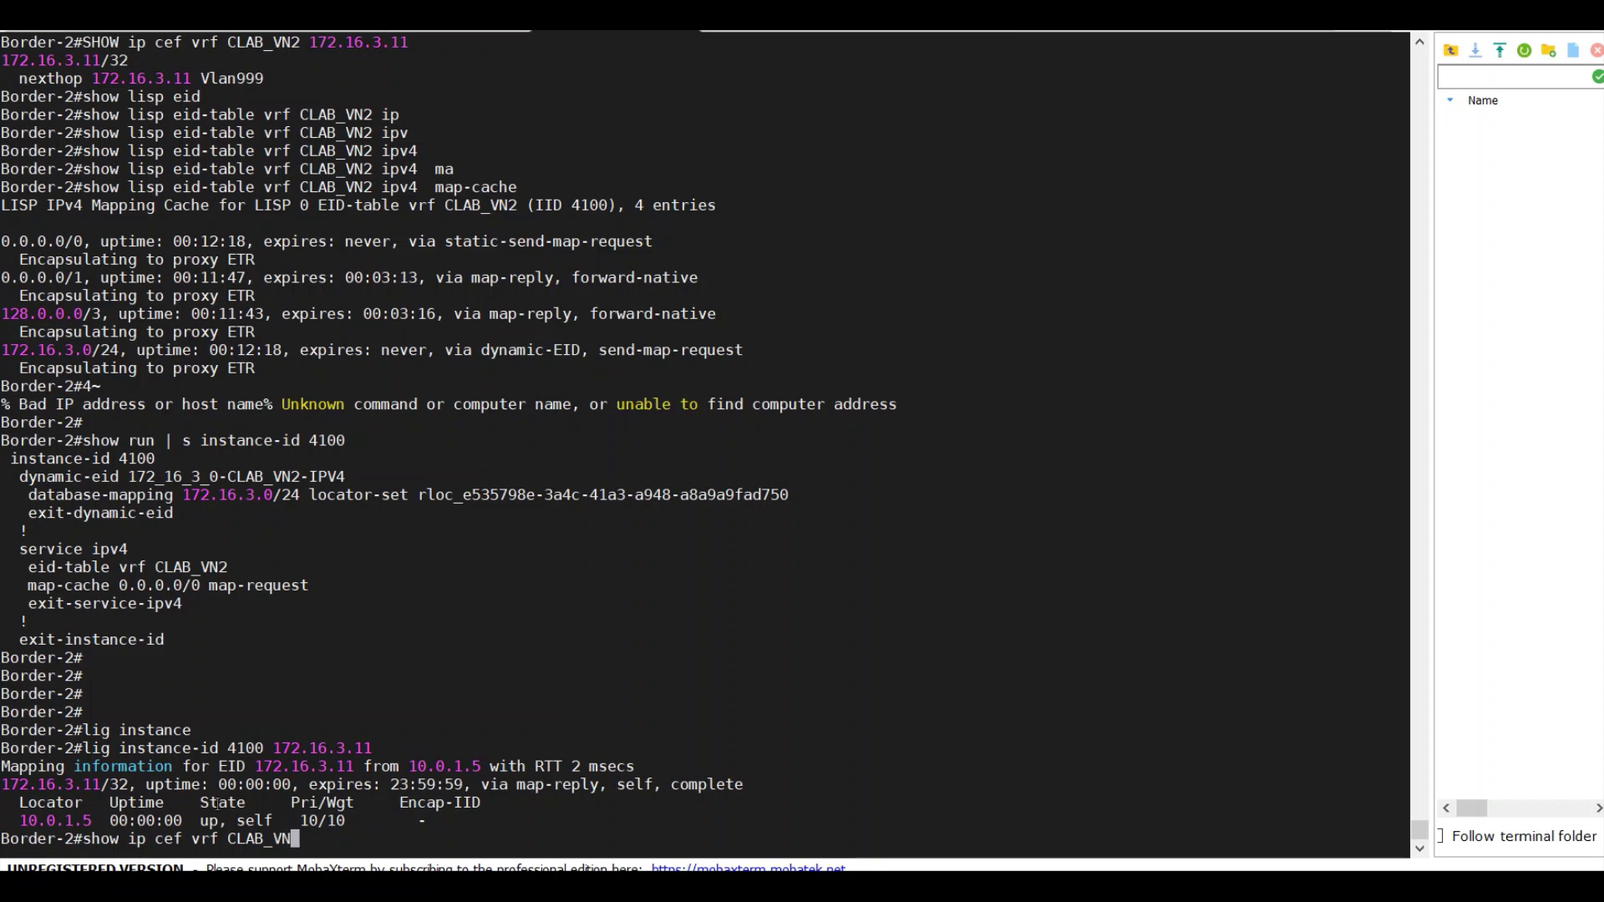
type("2 172.16.3.11")
key("Return")
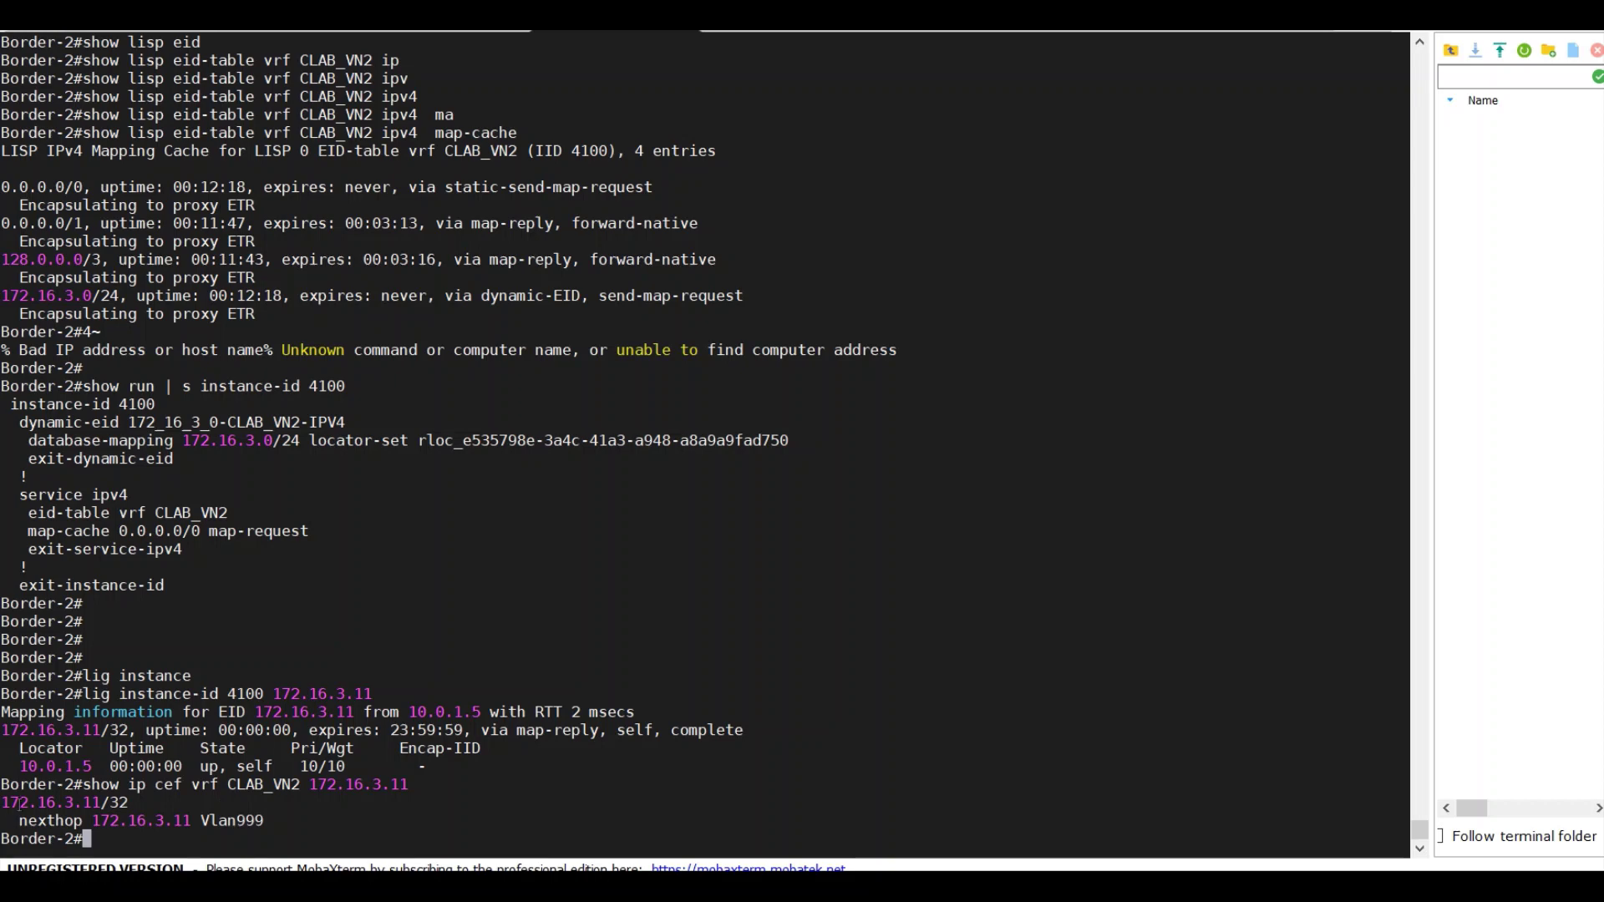
left_click_drag(17, 804, 288, 818)
left_click(292, 818)
Step: List VLANs with 'show vlan brief' and highlight the active VLAN 999 row
type("show vlan bri")
key("Return")
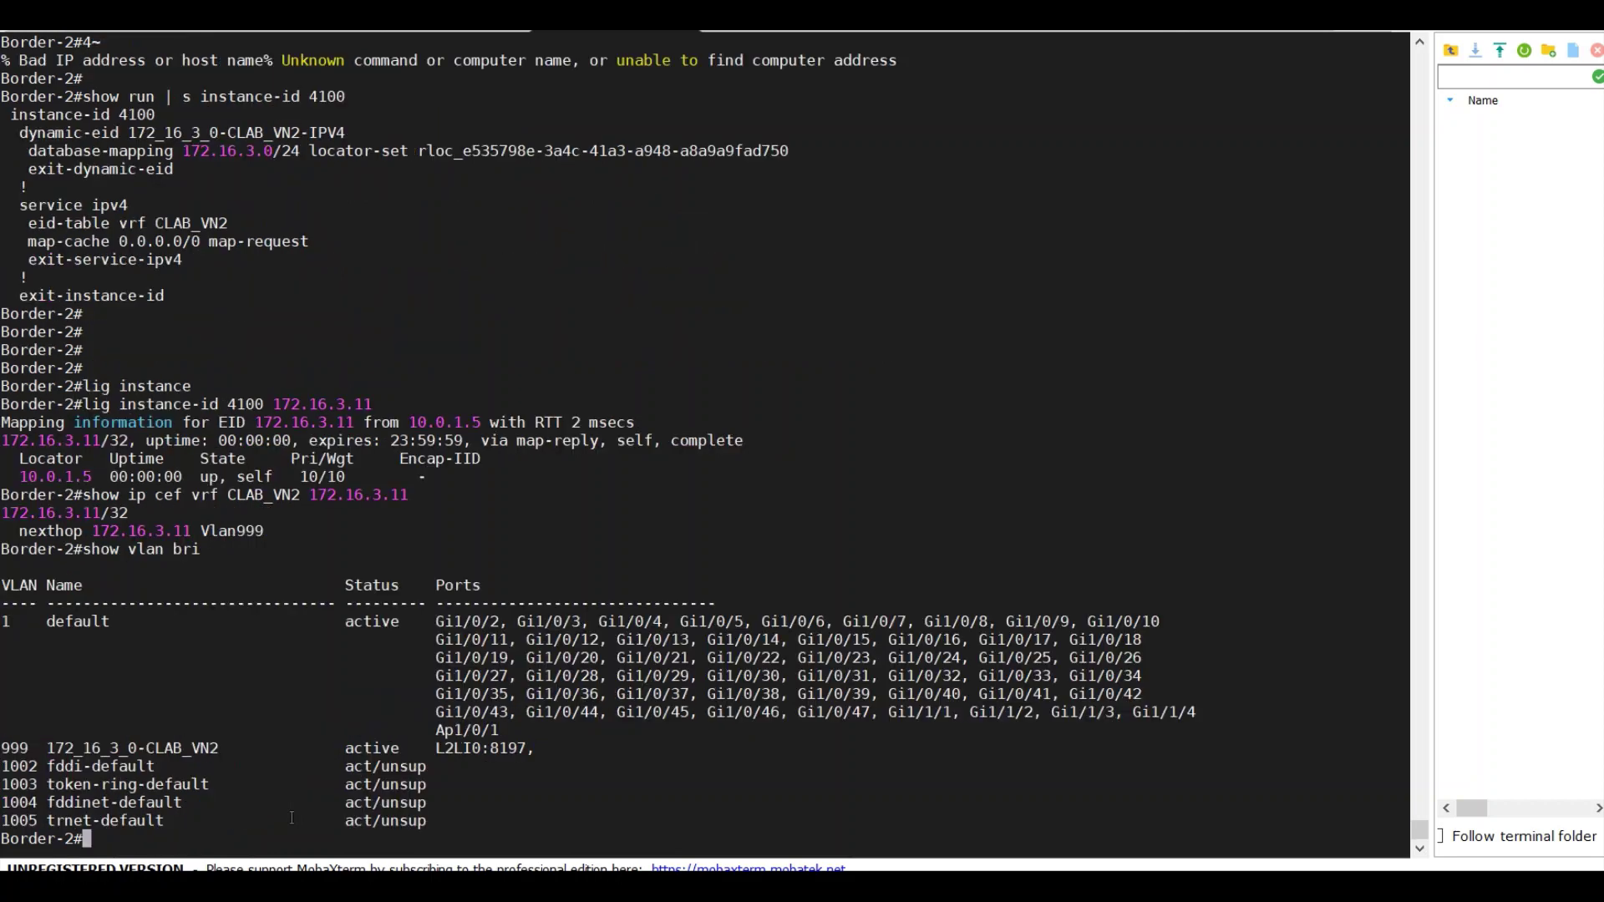
left_click_drag(12, 748, 549, 752)
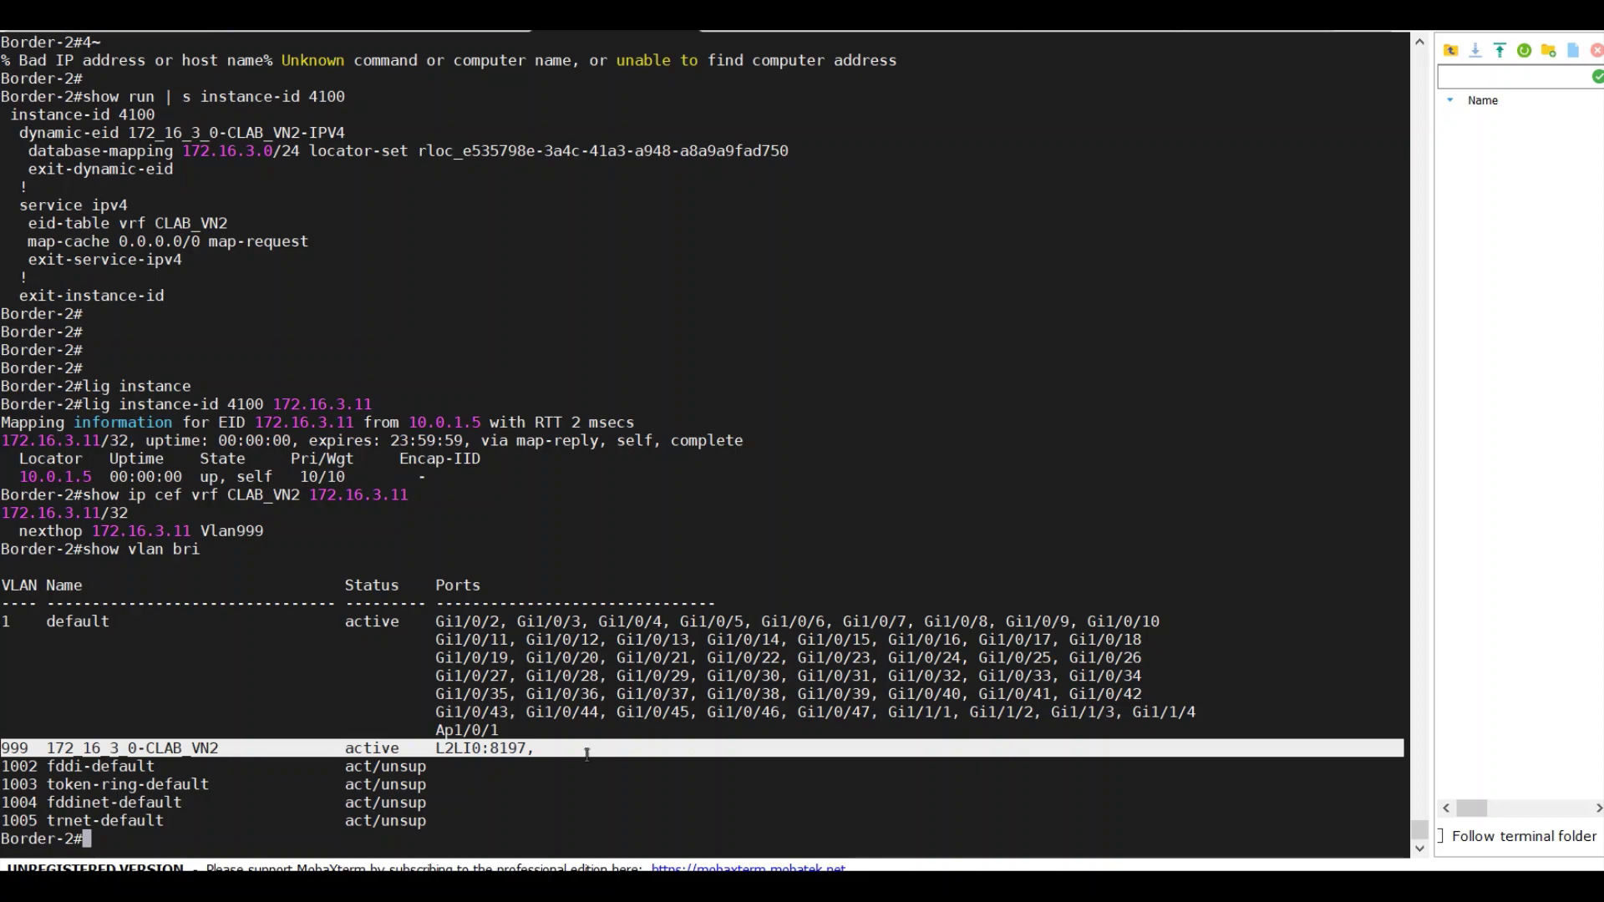